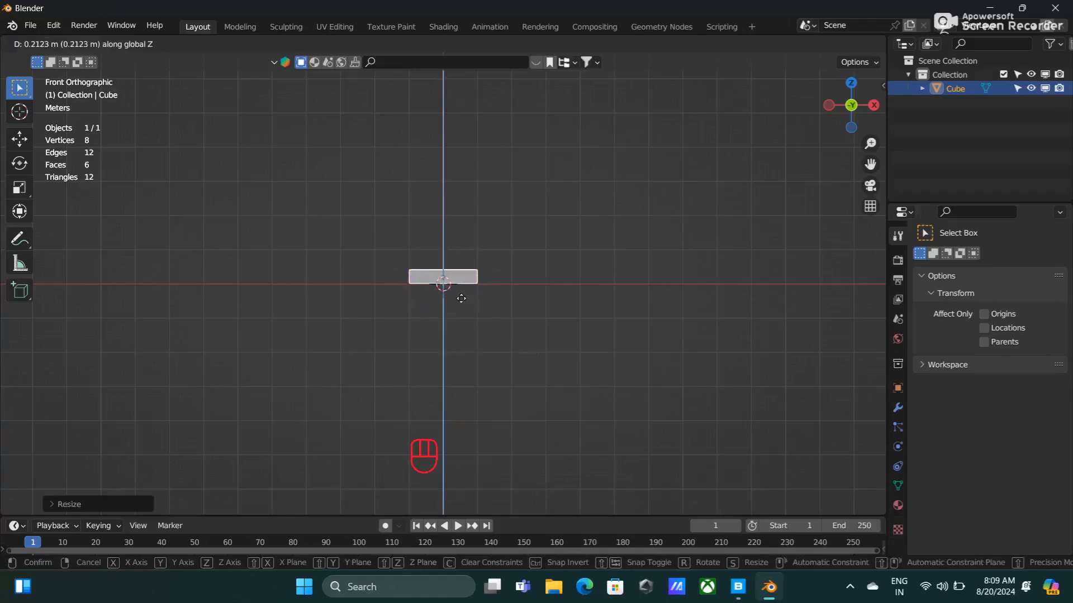
Scale the flattened cube along X and Y into a rectangular bed base roughly twice as long as it is wide
middle_click_drag(491, 303, 450, 351)
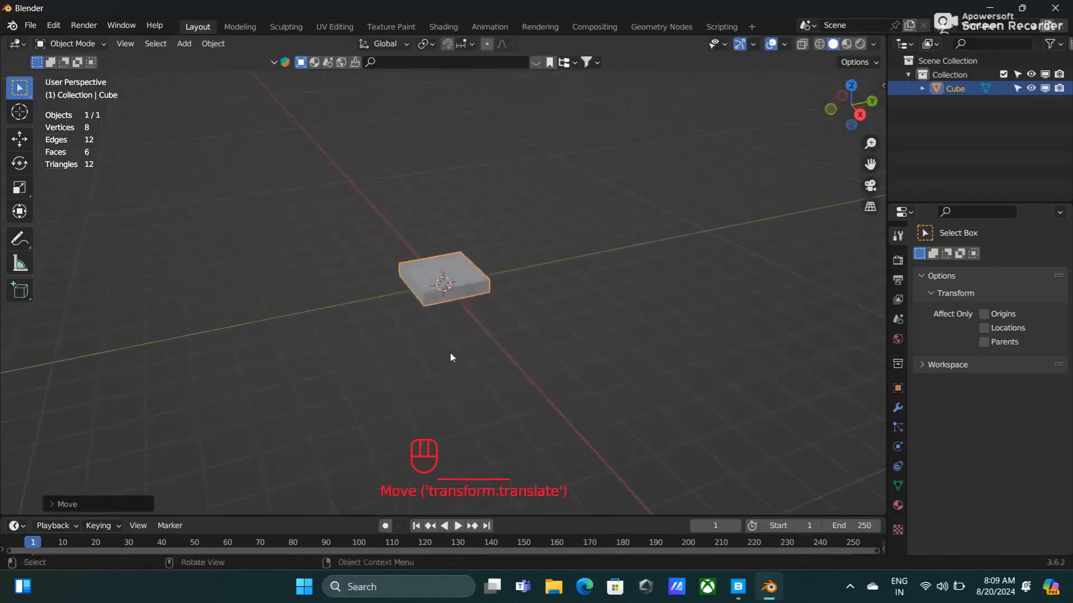
key("s")
key("x")
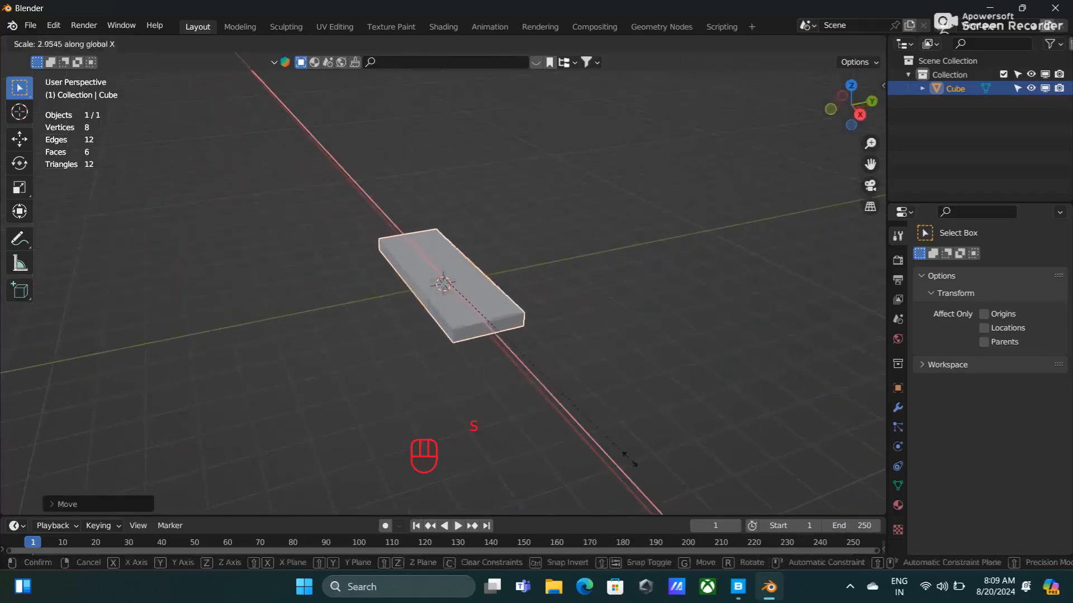
left_click(623, 484)
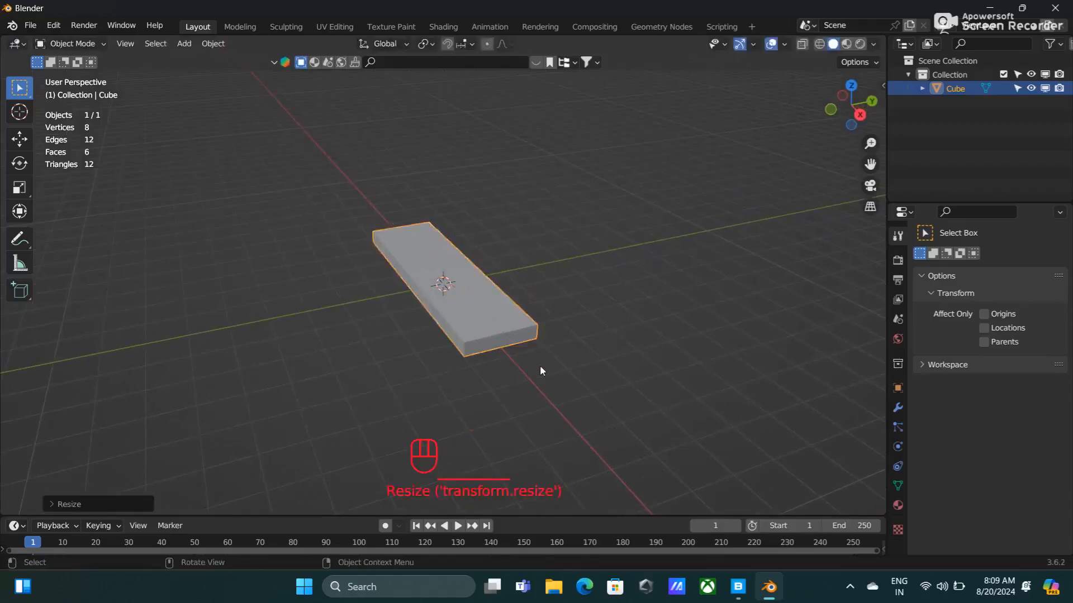
key("s")
key("y")
left_click(661, 395)
middle_click_drag(433, 365, 501, 370)
scroll(470, 303, "up", 2)
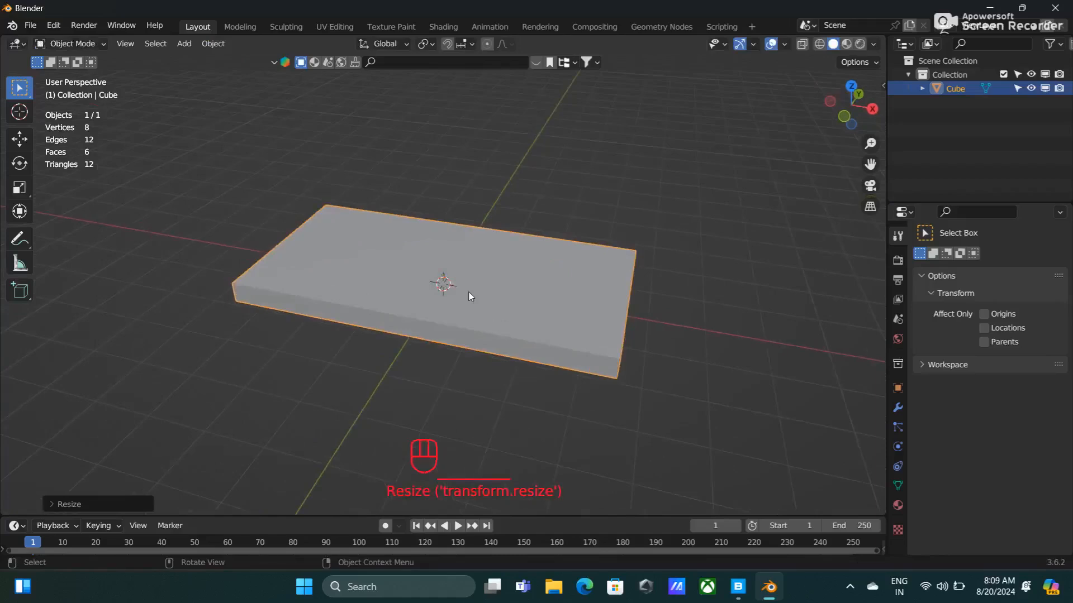
In Edit Mode, add one crosswise loop cut to the base and slide it close to the negative X end
key("Tab")
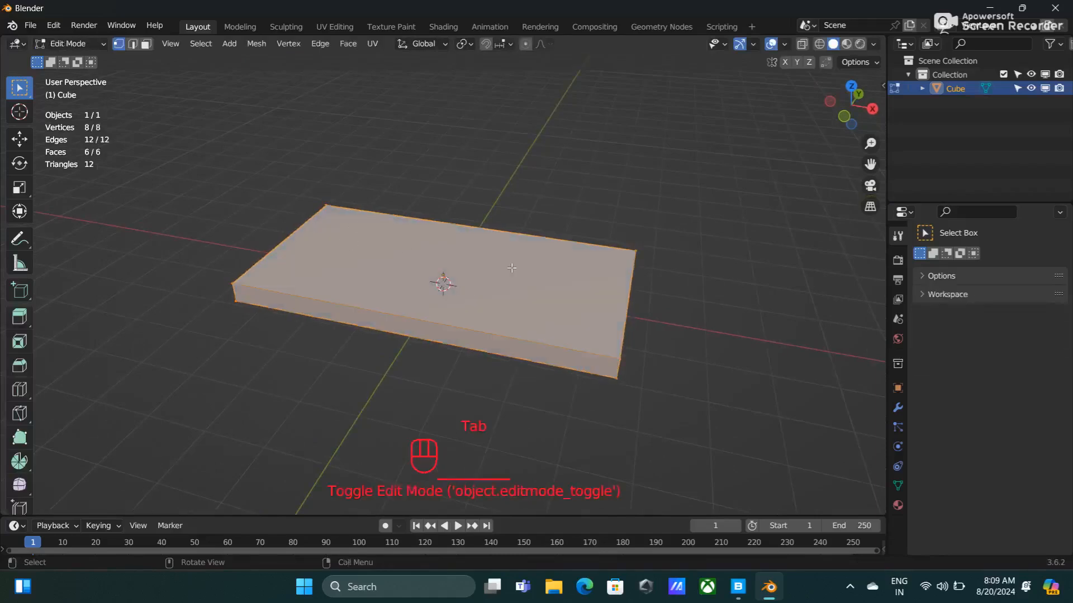
key("ctrl+r")
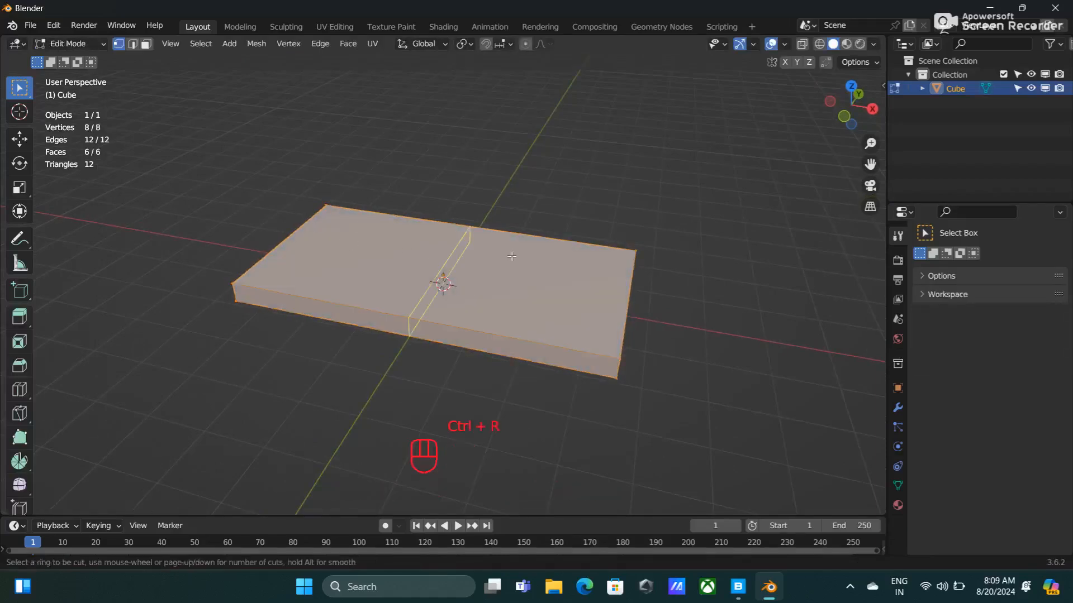
left_click(511, 256)
left_click_drag(511, 256, 368, 268)
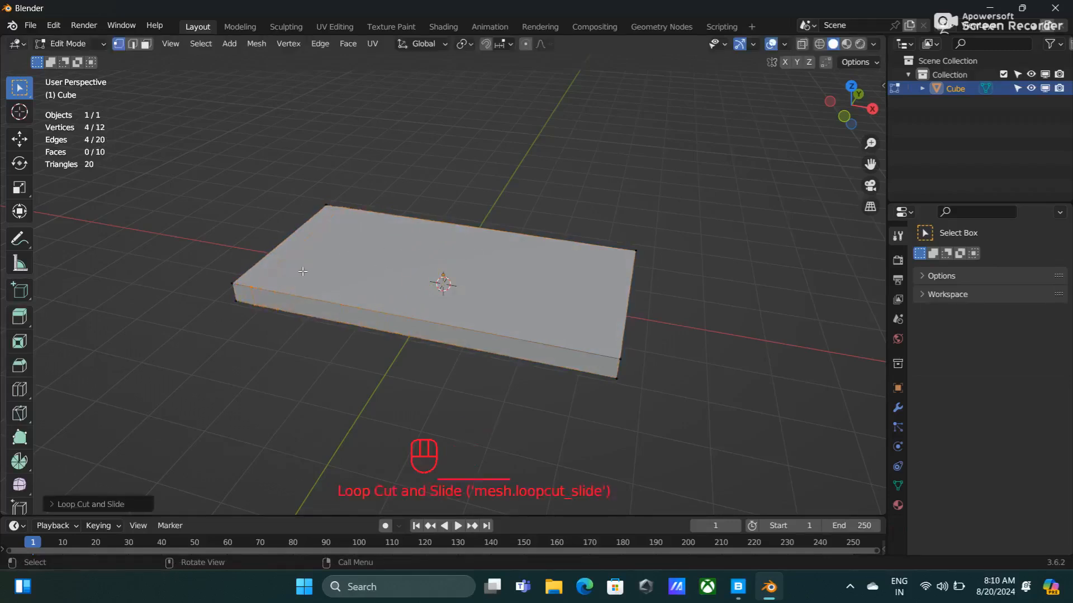
Extrude the narrow top face at the negative X end upward by about 1.09 m to form the headboard
key("3")
left_click(270, 260)
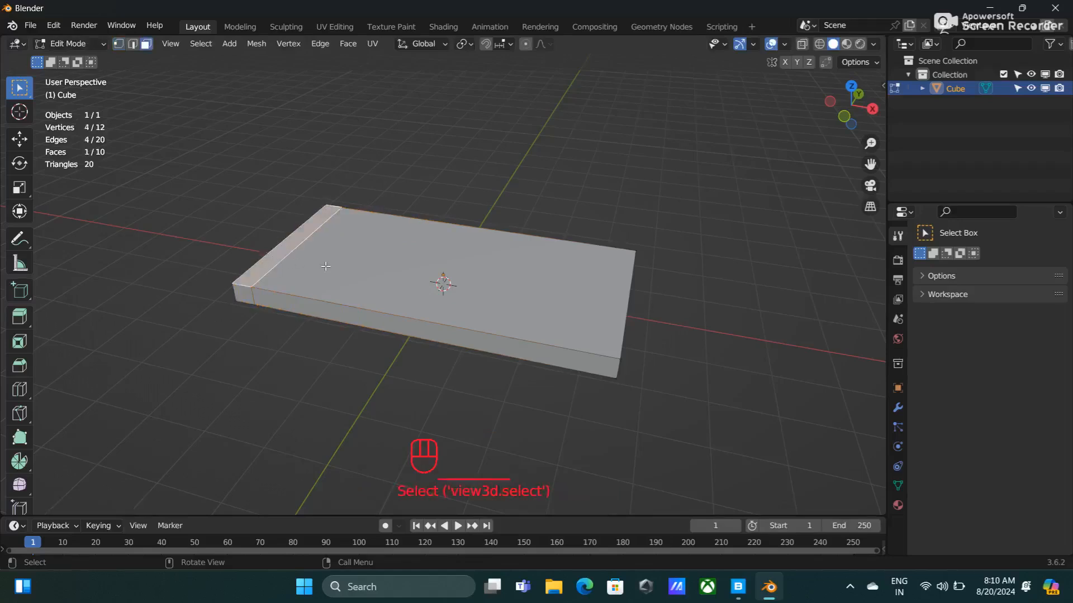
key("e")
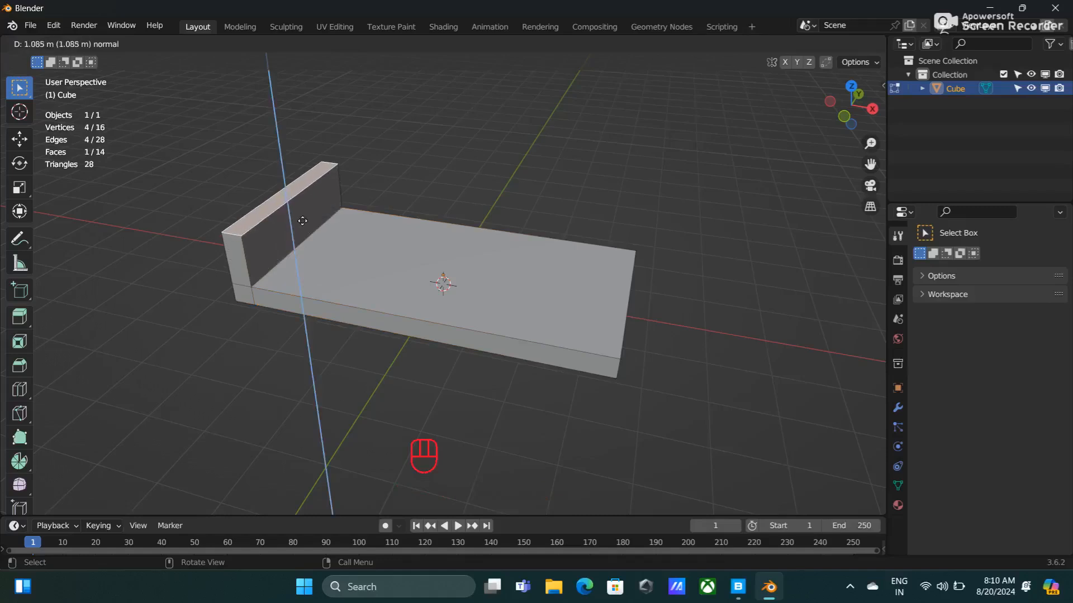
left_click(302, 220)
middle_click_drag(412, 275, 451, 267)
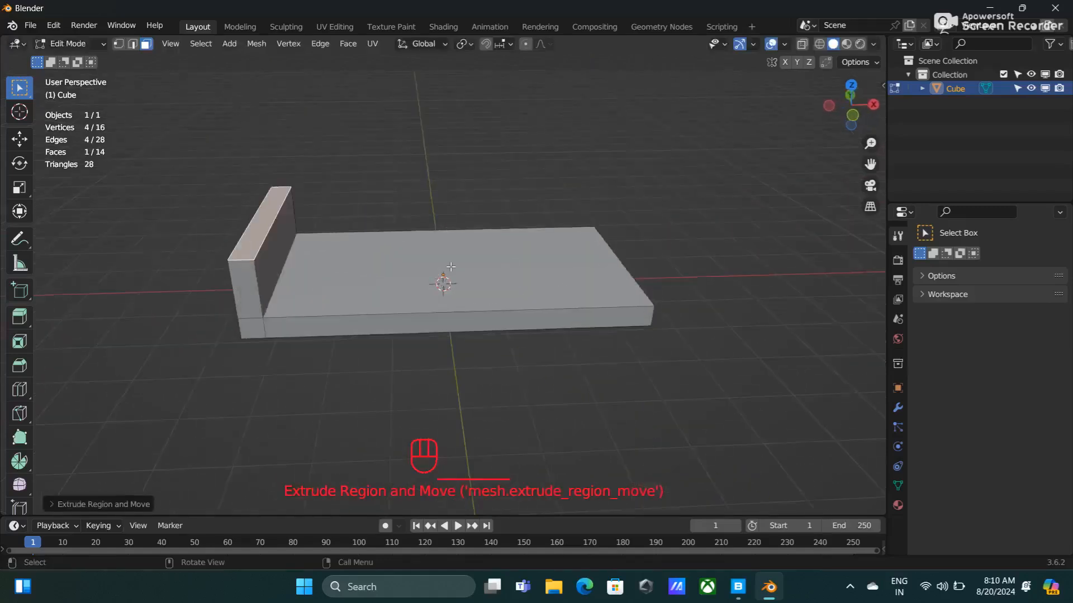
In Object Mode, give the bed frame a Bevel modifier with 3 segments and apply it
key("Tab")
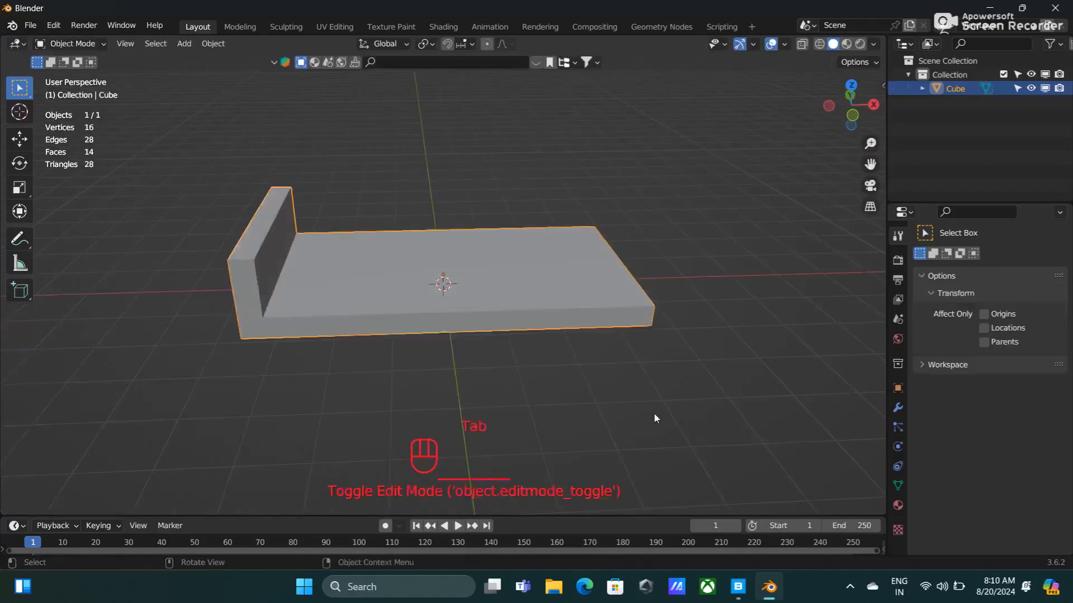
left_click(897, 407)
left_click(956, 269)
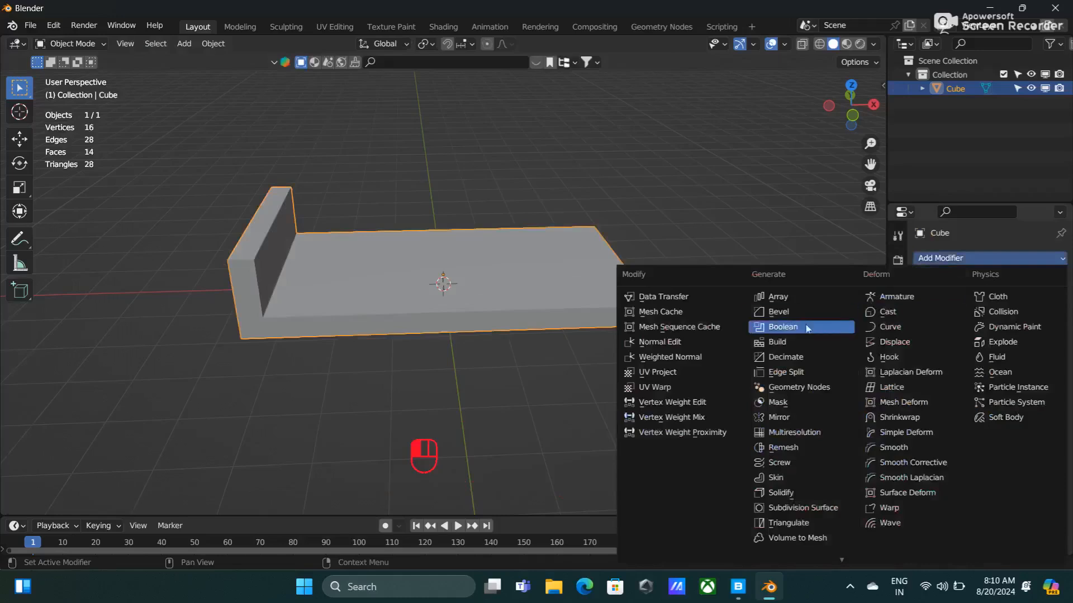
left_click(775, 312)
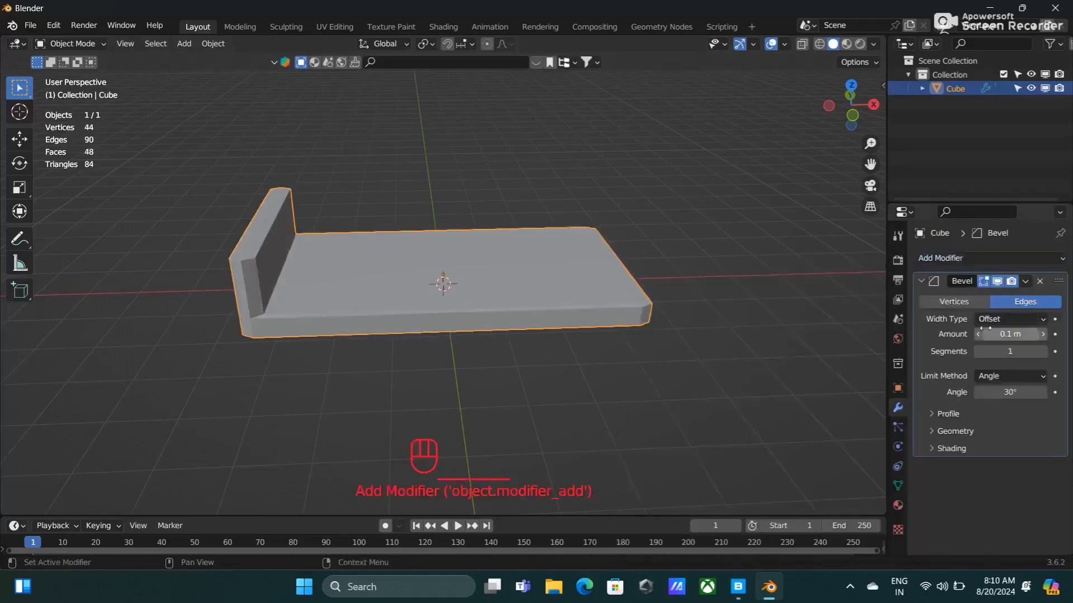
left_click(1044, 352)
left_click(1044, 352)
middle_click_drag(733, 265, 773, 303)
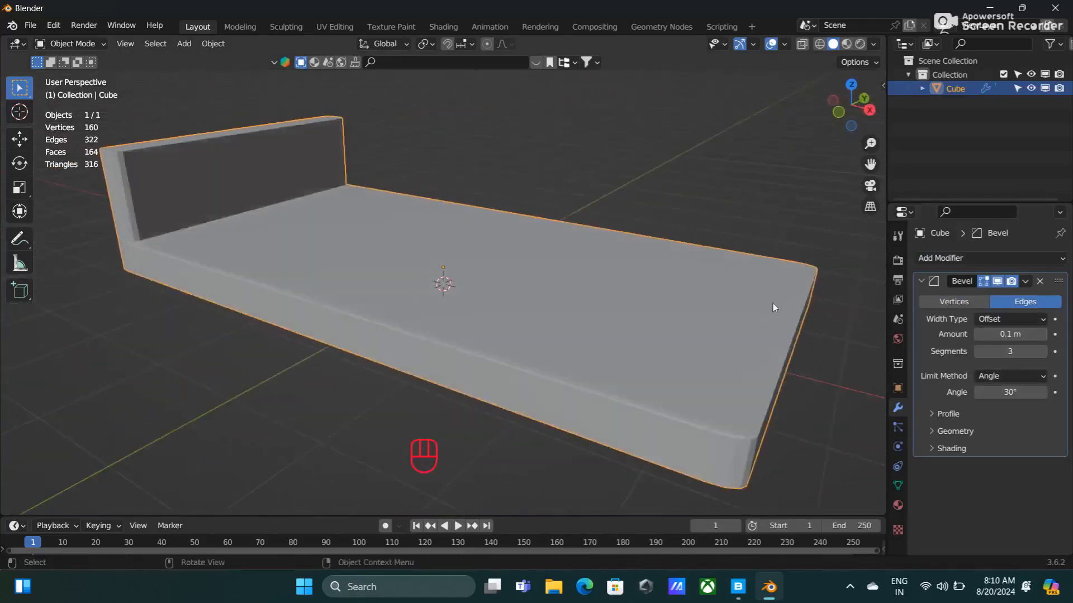
left_click(1023, 281)
left_click(957, 291)
Add a cube for the mattress and scale it along Z to about a fifth of its height
middle_click_drag(751, 269, 467, 264)
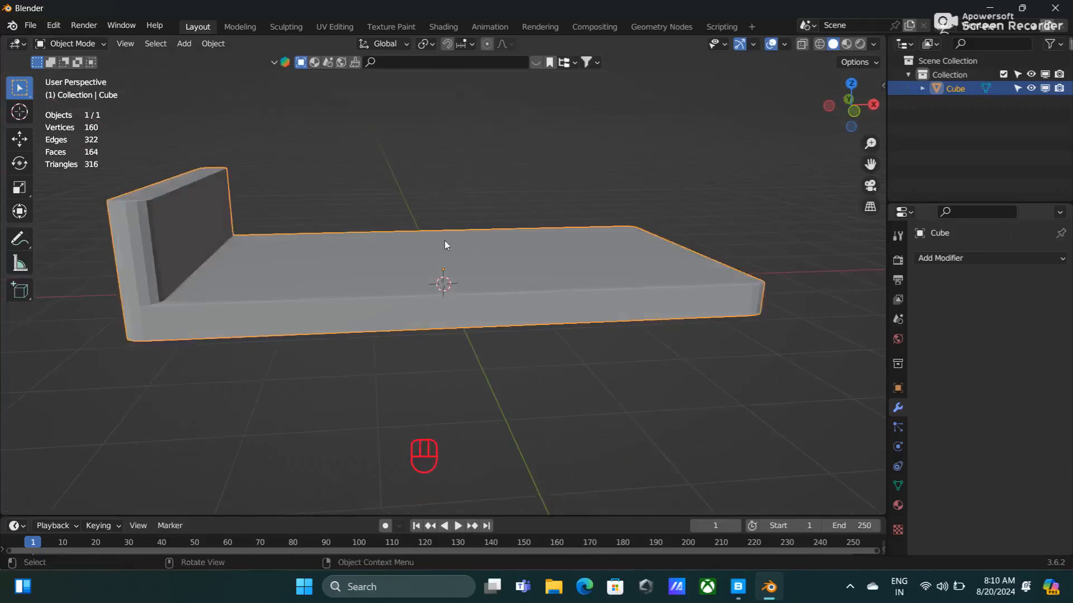
key("shift+a")
left_click(504, 261)
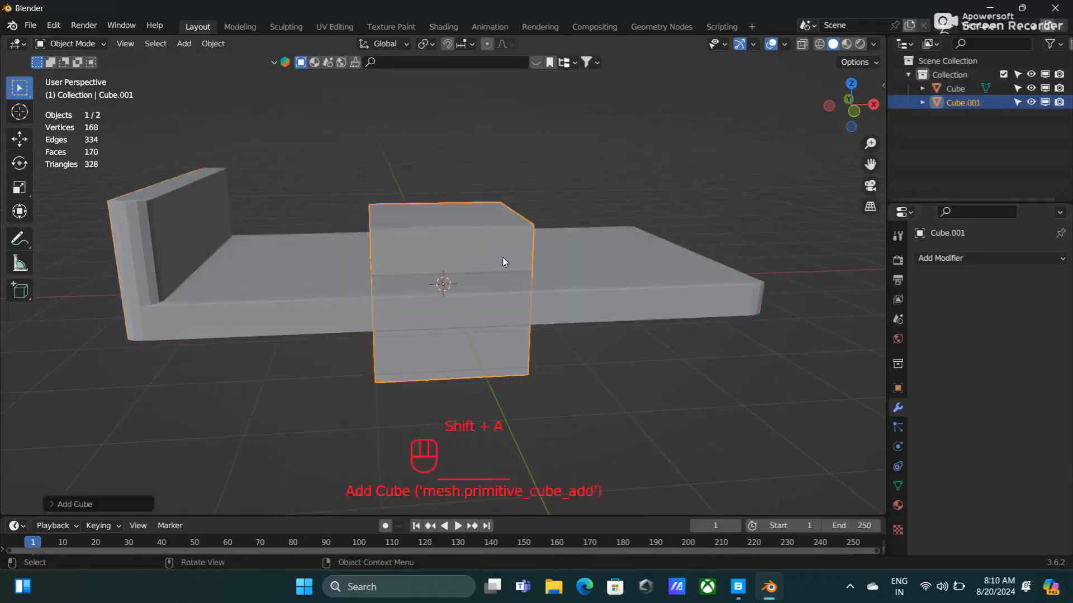
key("KP_1")
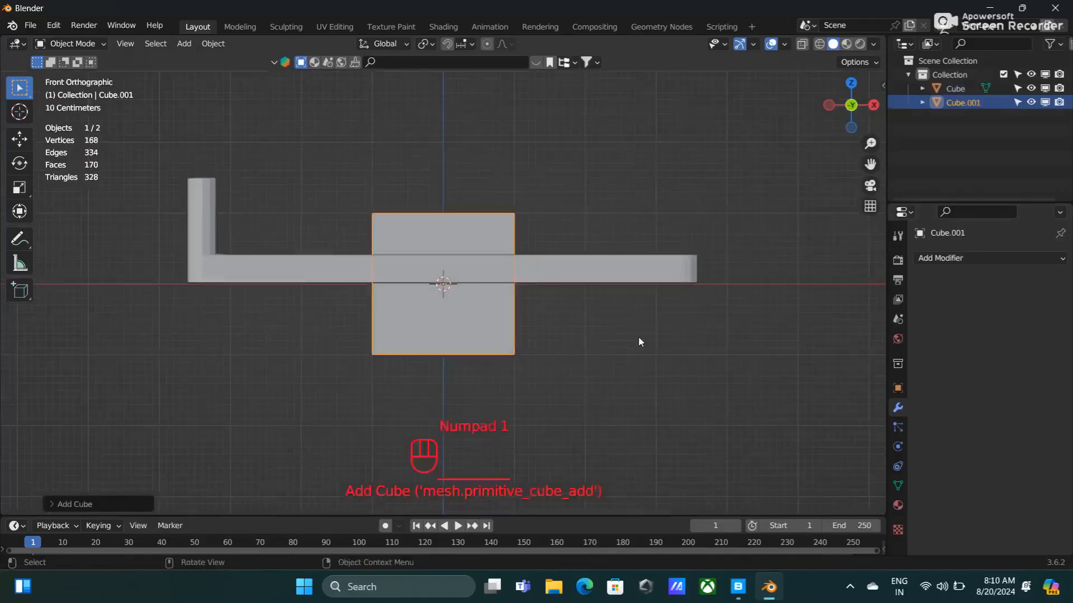
key("s")
key("z")
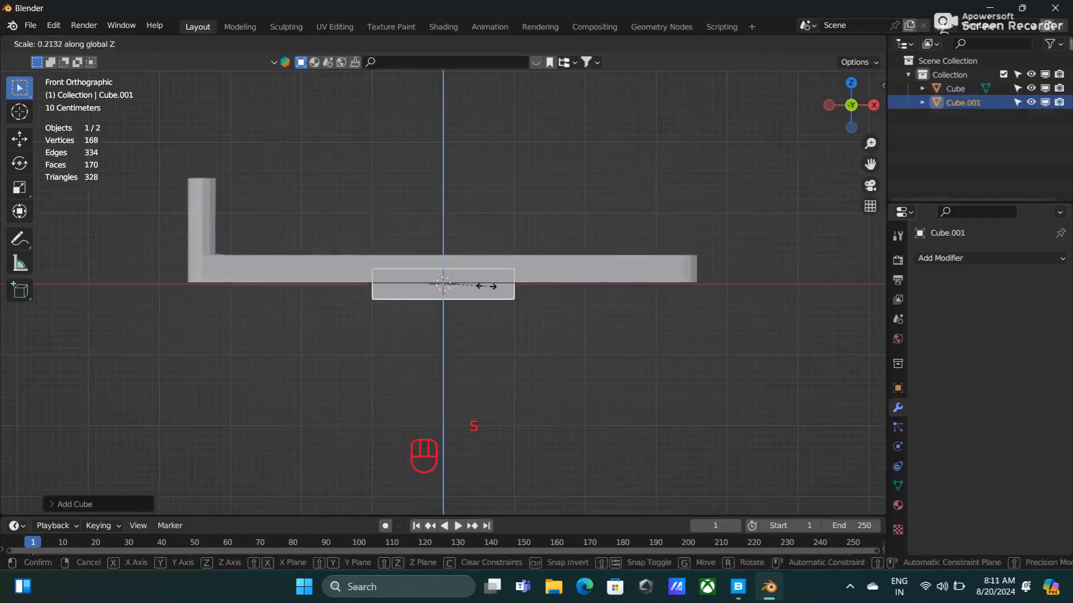
left_click(470, 287)
Move the flattened cube up along Z until it rests on top of the bed base
key("g")
key("z")
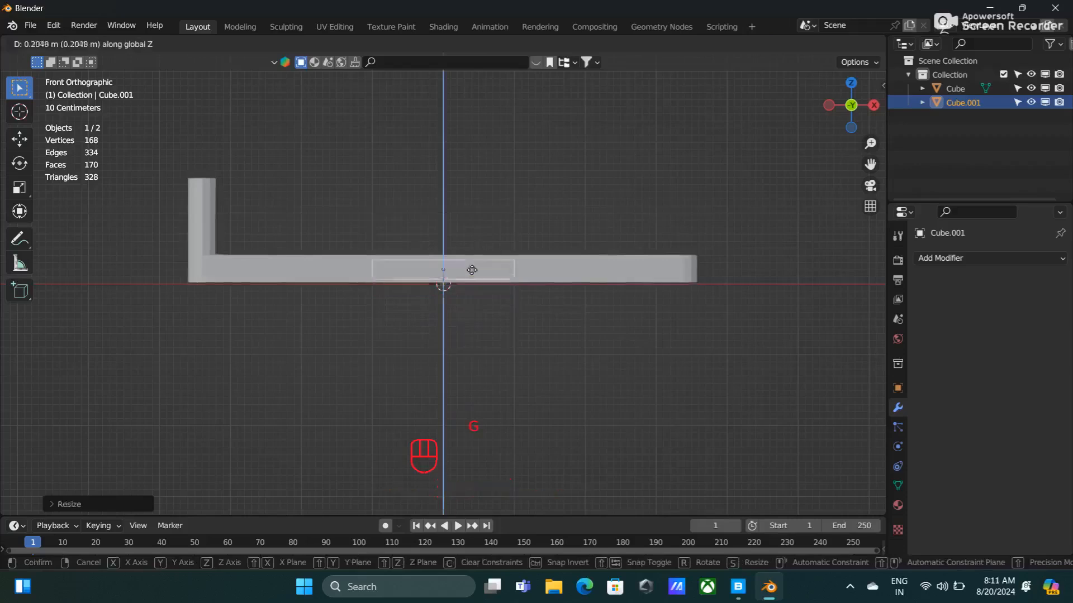
left_click(467, 249)
mouse_move(548, 235)
middle_mouse_down()
mouse_move(536, 285)
mouse_move(550, 239)
middle_mouse_up()
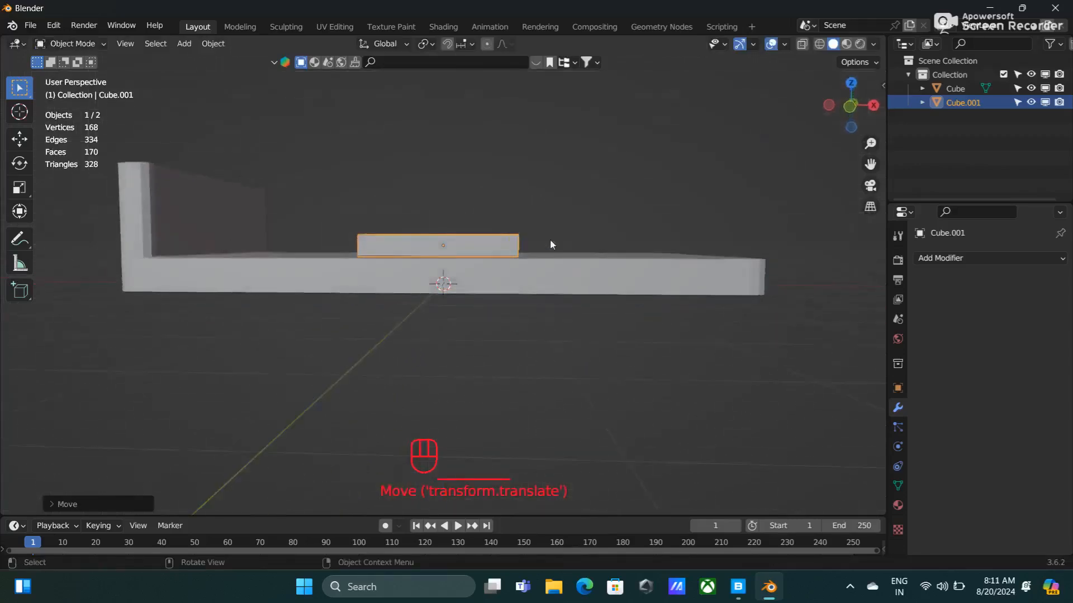
key("KP_1")
scroll(561, 270, "up", 3)
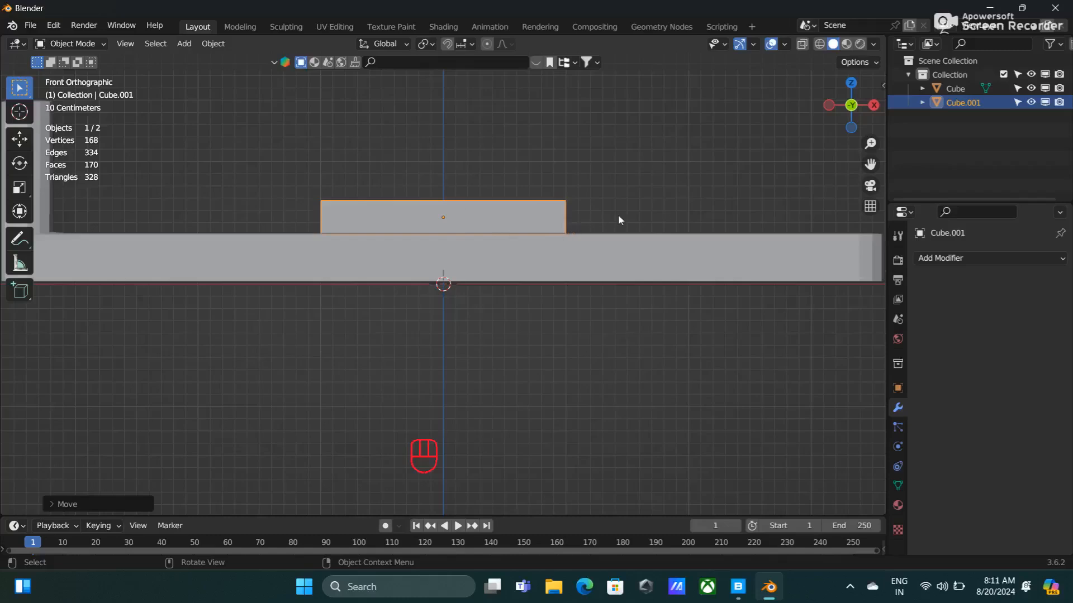
Stretch the mattress block along X to about three times its length and move it slightly toward the foot end
middle_click_drag(618, 213, 575, 263)
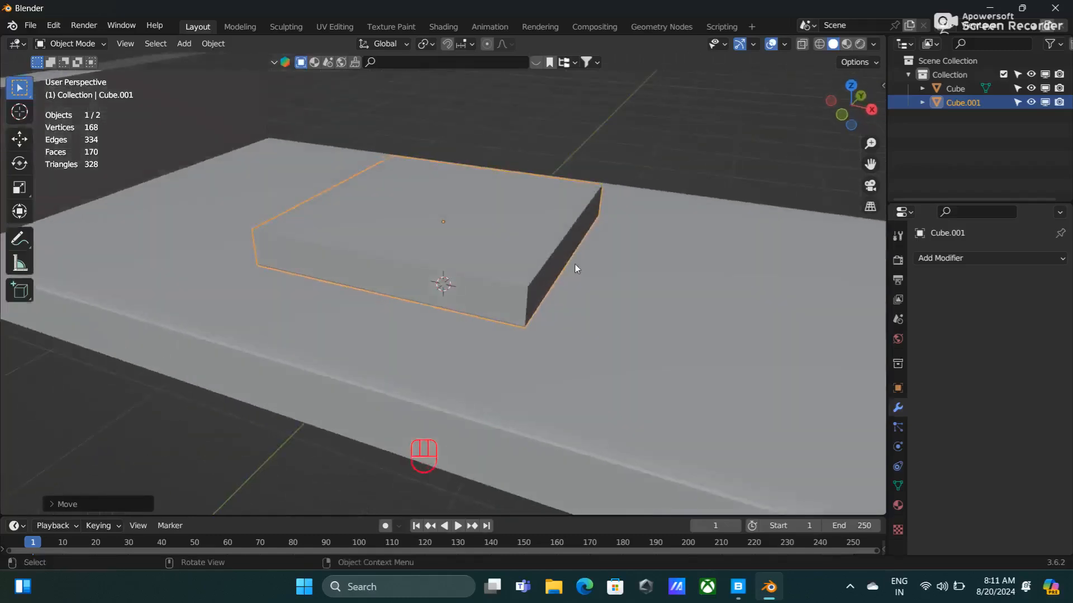
key("KP_7")
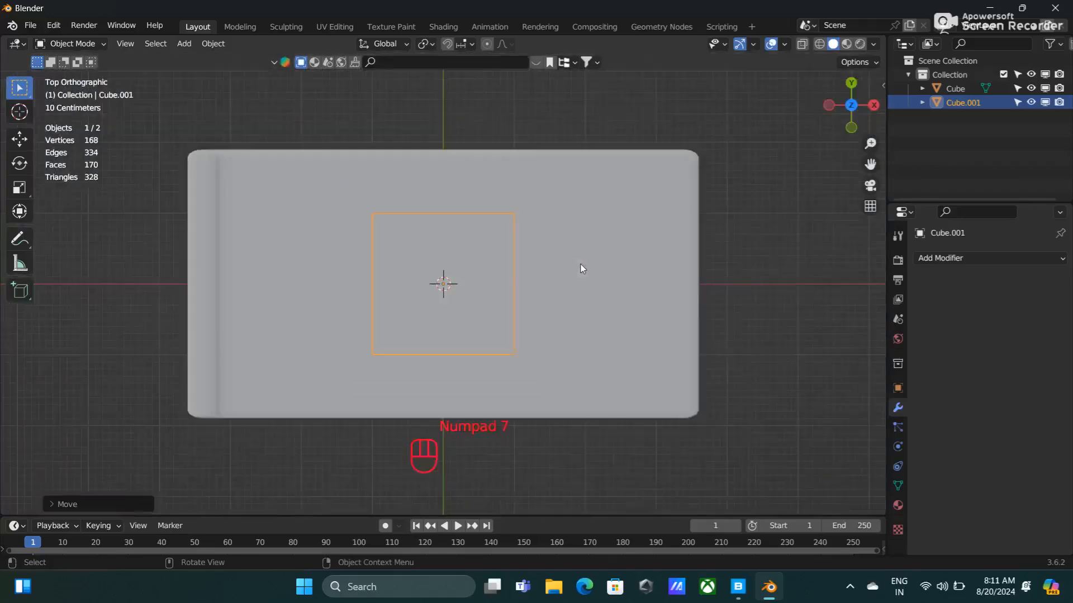
key("s")
key("x")
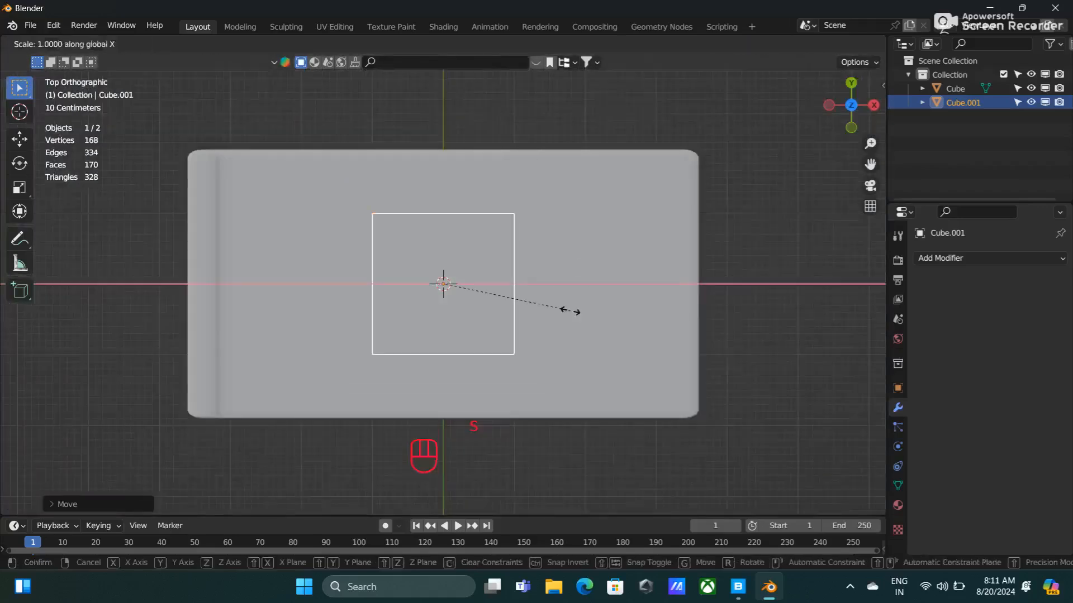
left_click(829, 333)
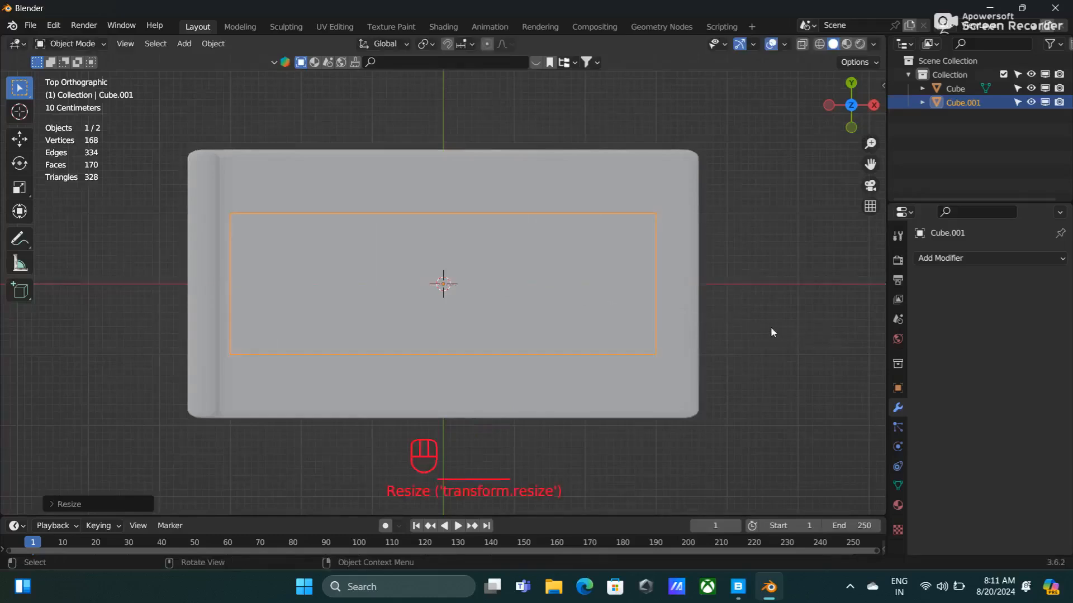
key("g")
key("x")
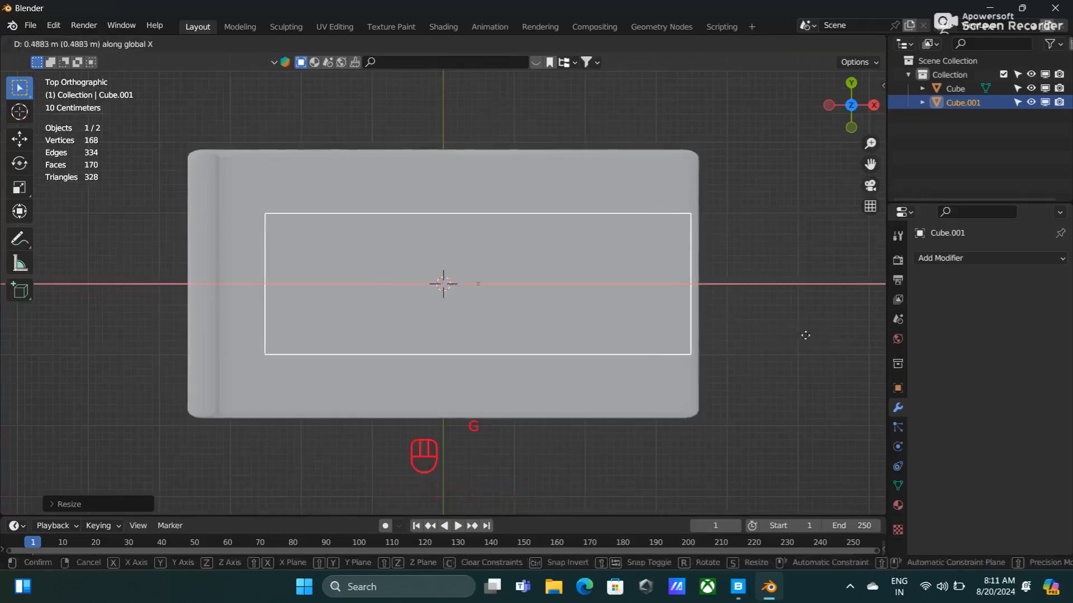
left_click(805, 335)
Lengthen the mattress block further along X and shift it back to span from the headboard to the foot edge
key("s")
key("x")
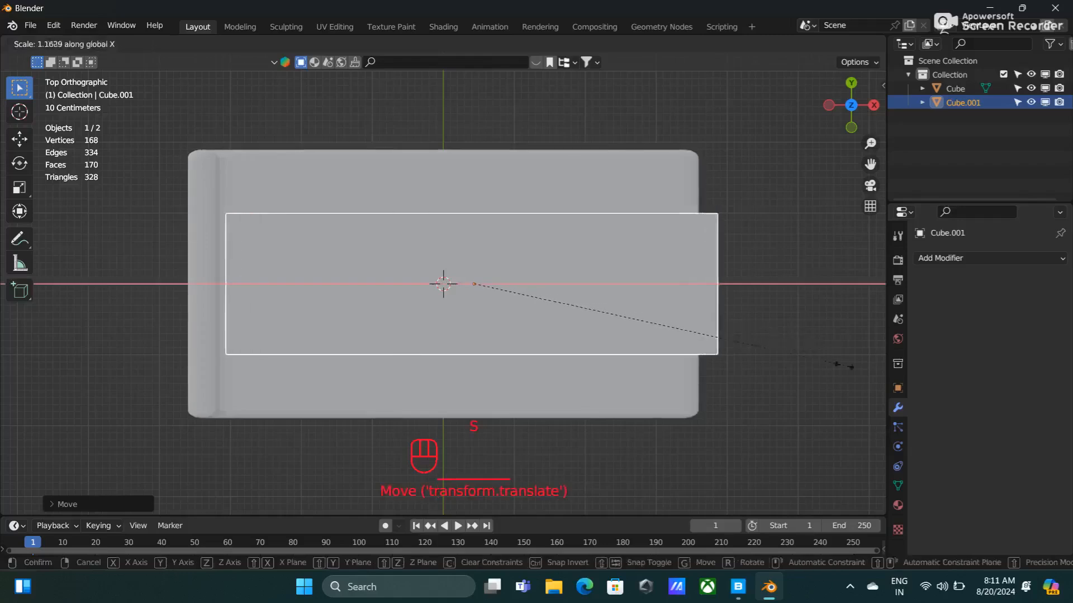
left_click(834, 369)
key("g")
key("x")
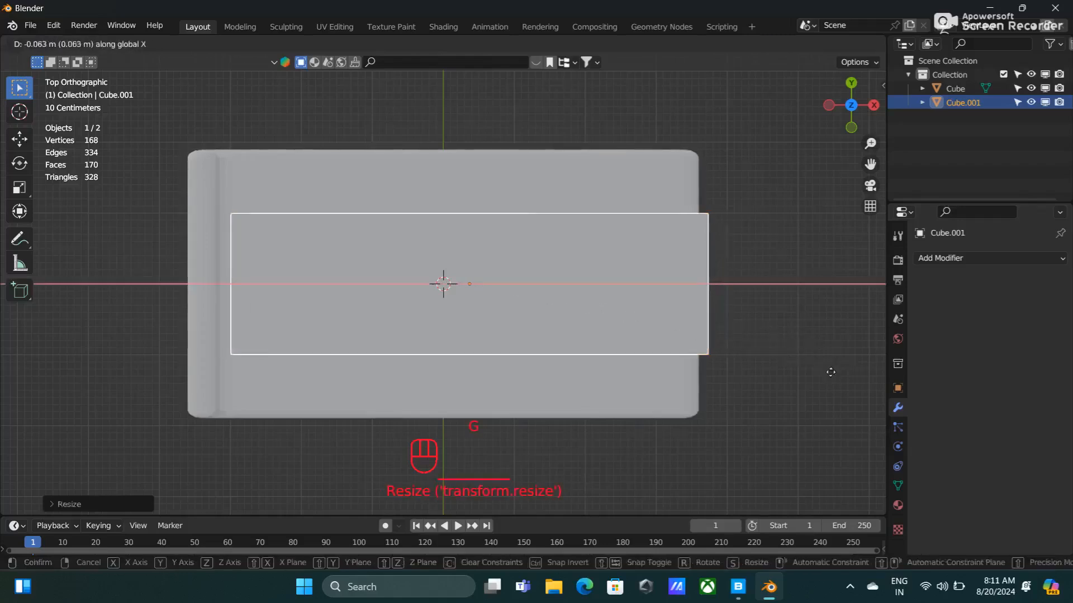
left_click(821, 377)
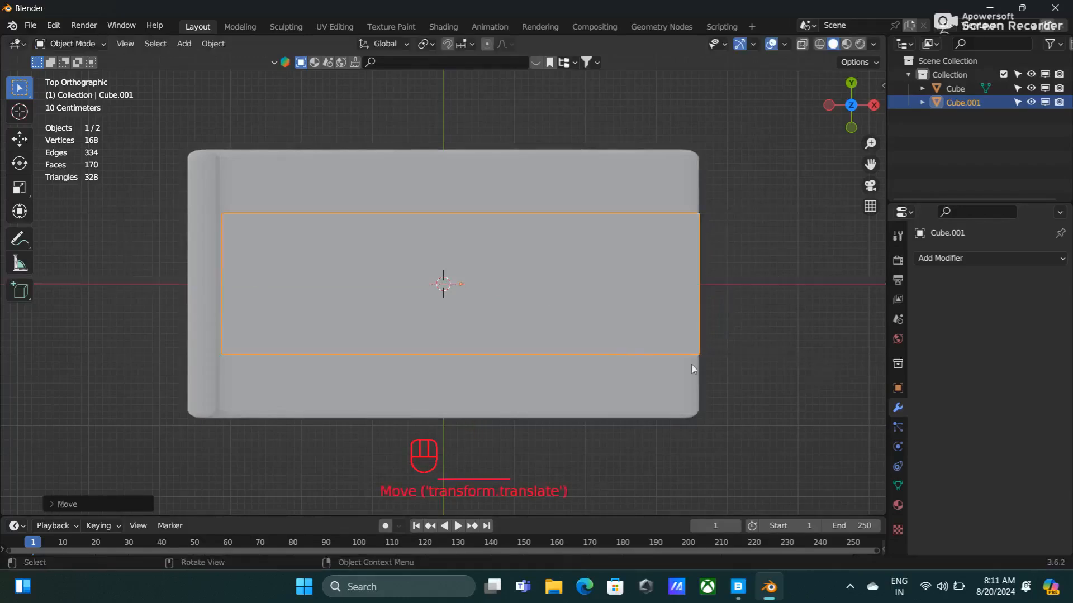
Scale the mattress block along Y by about 1.87 to match the width of the bed frame
key("s")
key("y")
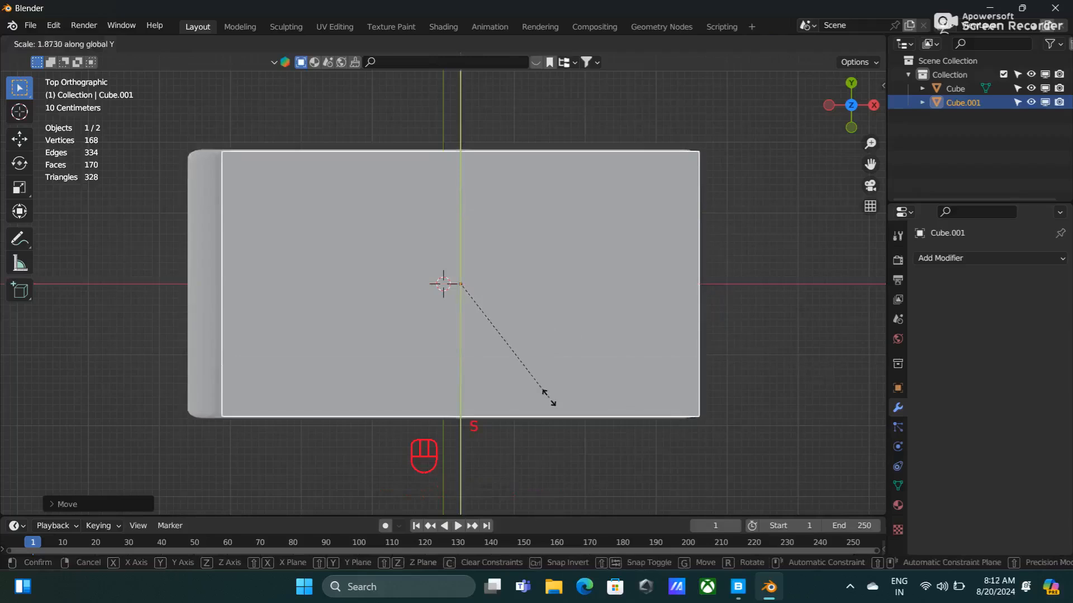
left_click(551, 398)
middle_click_drag(675, 402, 714, 272)
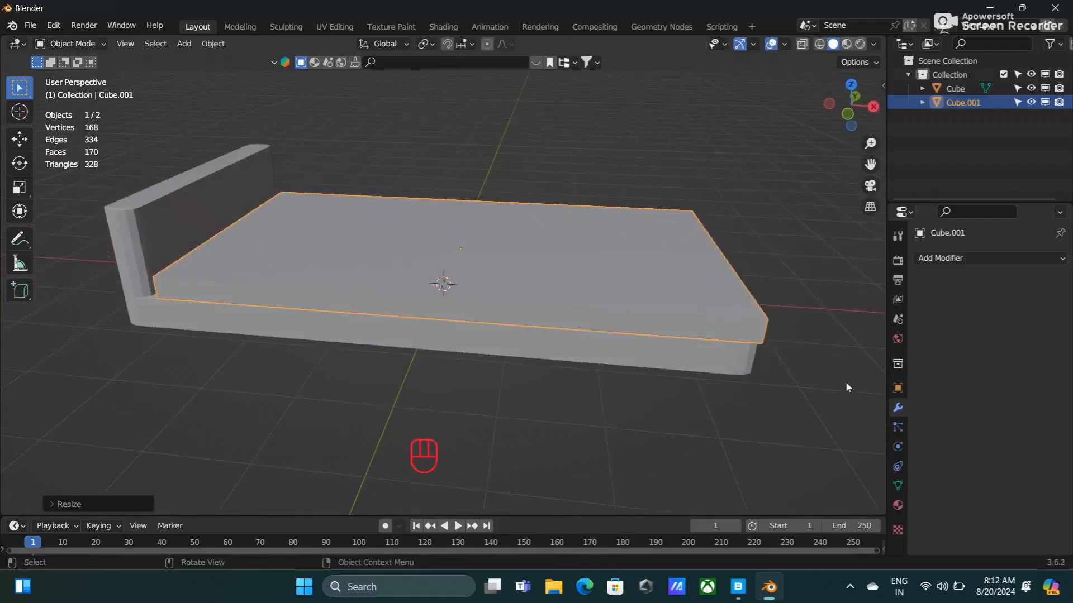
left_click(964, 258)
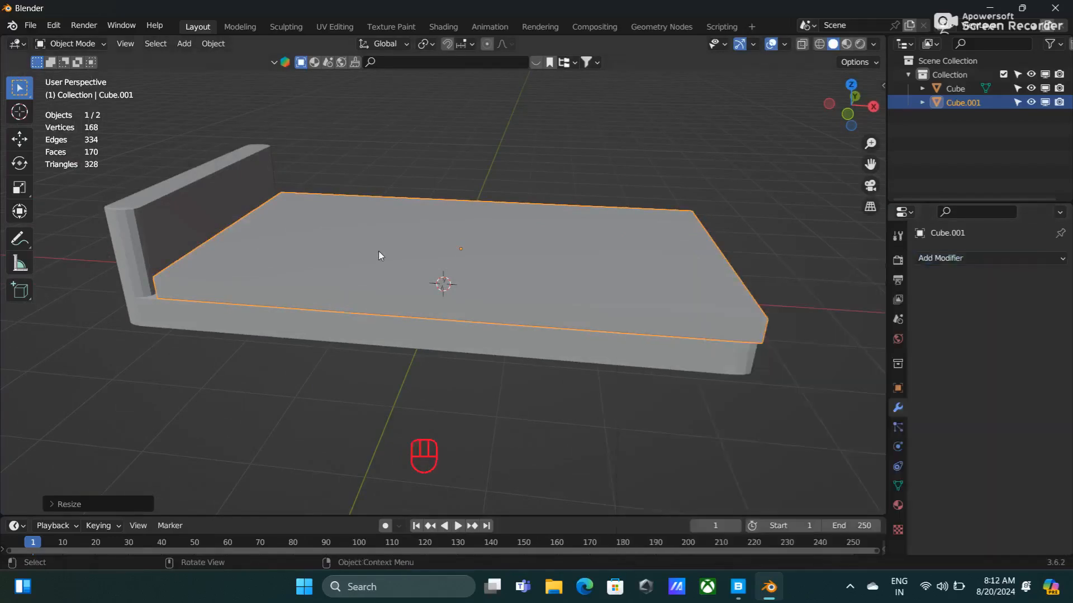
Subdivide all faces of the mattress block with 60 cuts and return to Object Mode
key("Tab")
right_click(378, 250)
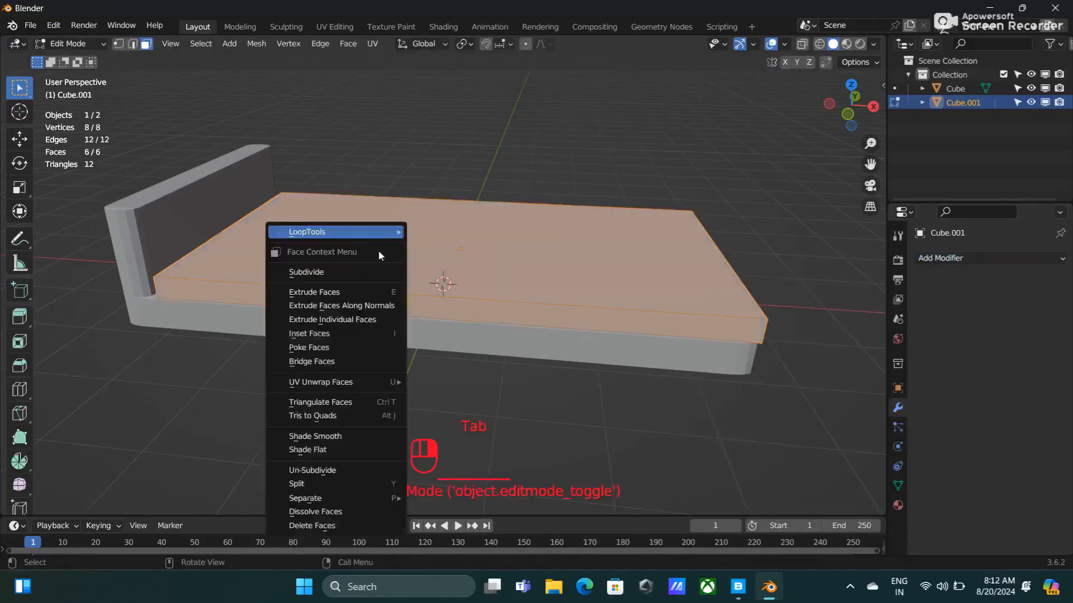
left_click(309, 272)
left_click(109, 504)
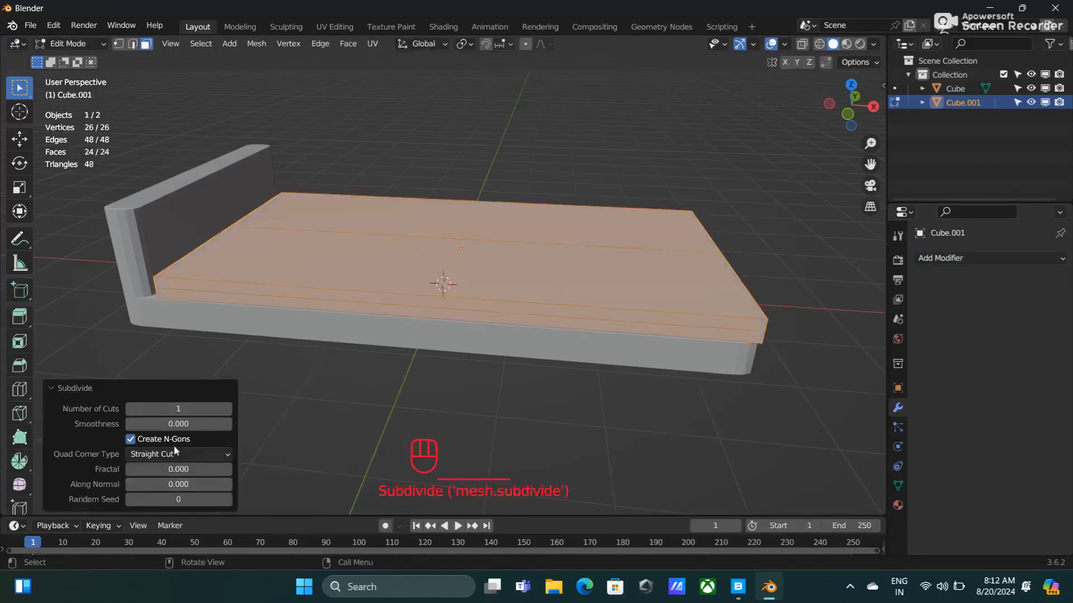
left_click(188, 408)
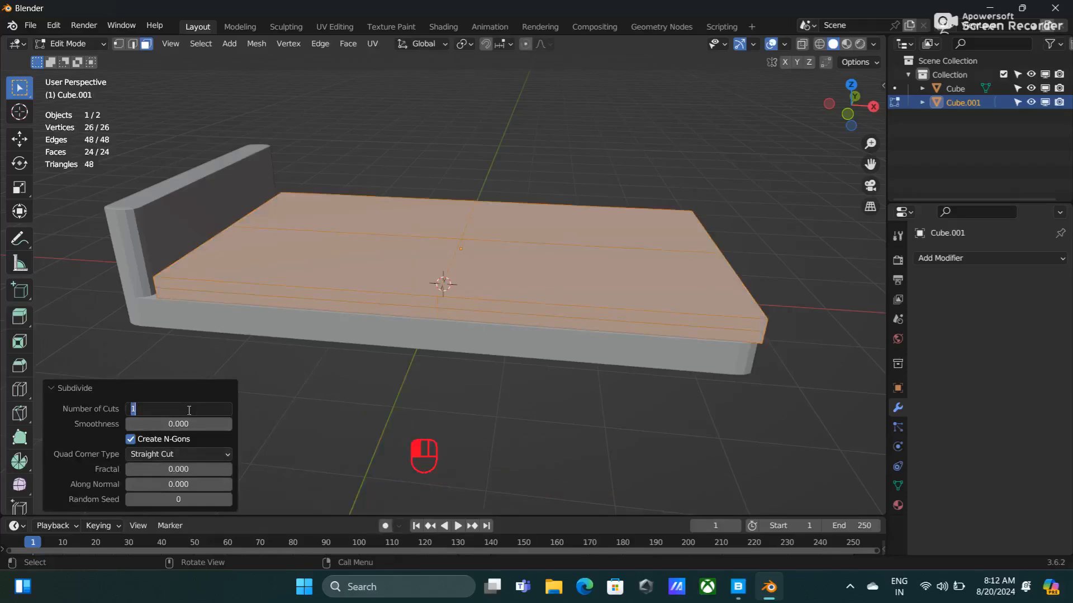
key("Return")
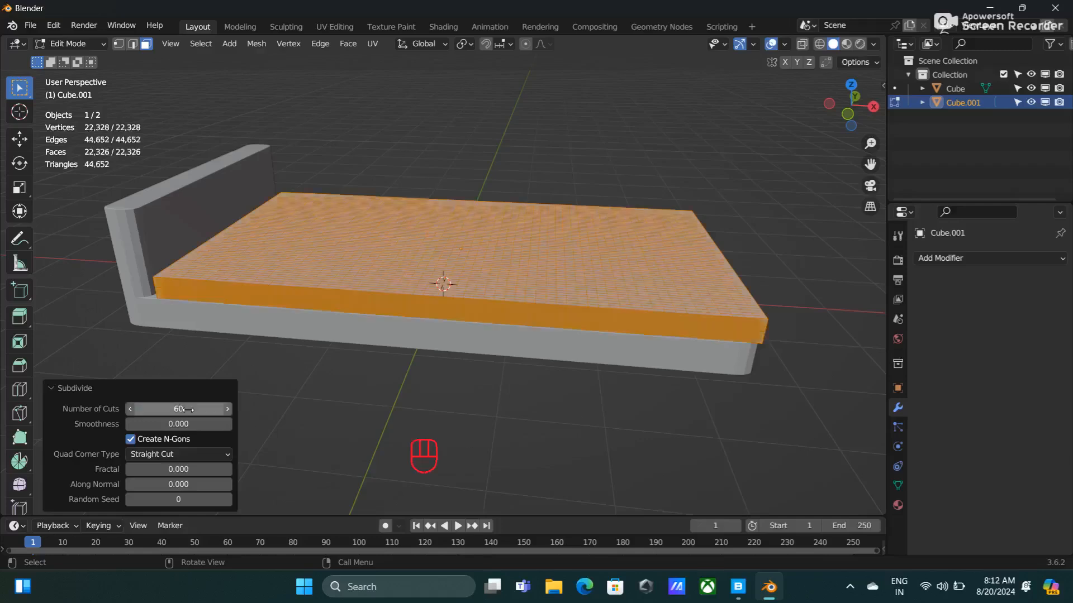
left_click(112, 389)
key("Tab")
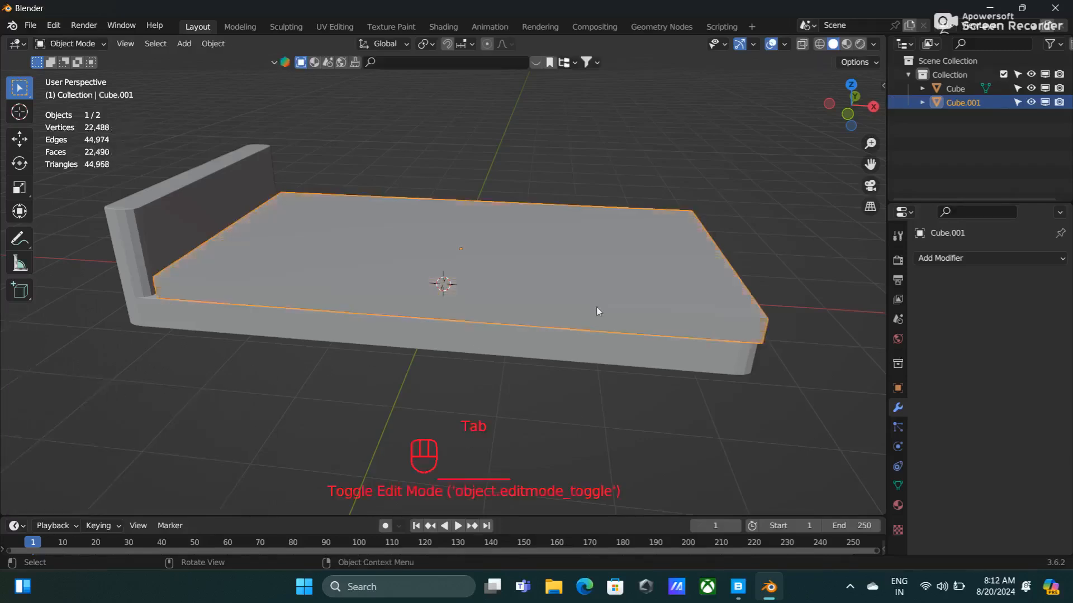
Round the mattress edges with a Bevel modifier, raising its segments by two, and apply the modifier
left_click(961, 263)
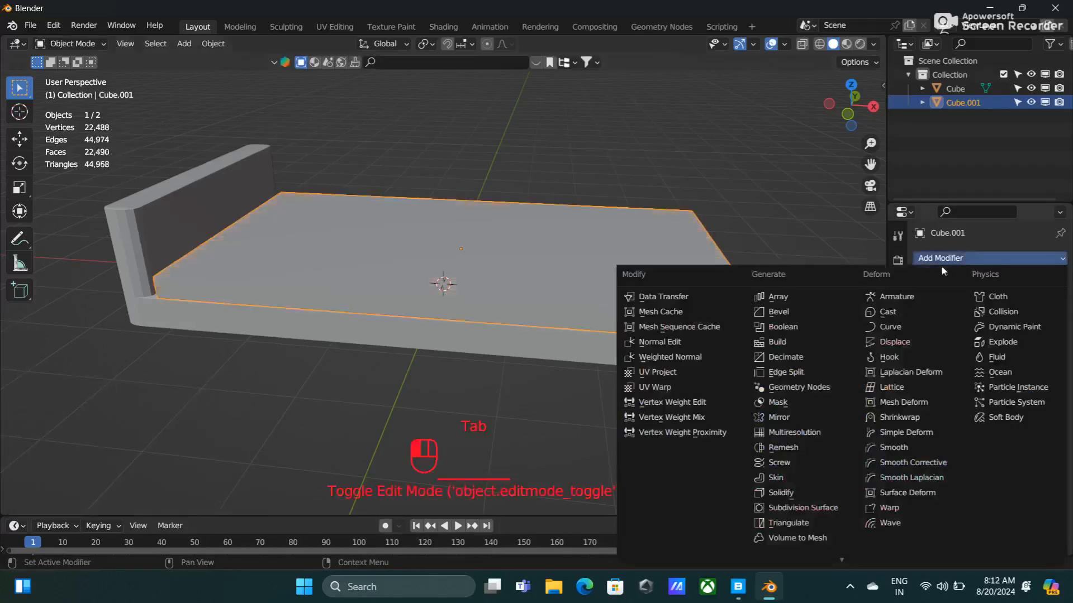
left_click(789, 311)
left_click(1043, 352)
left_click(1043, 352)
left_click(1024, 281)
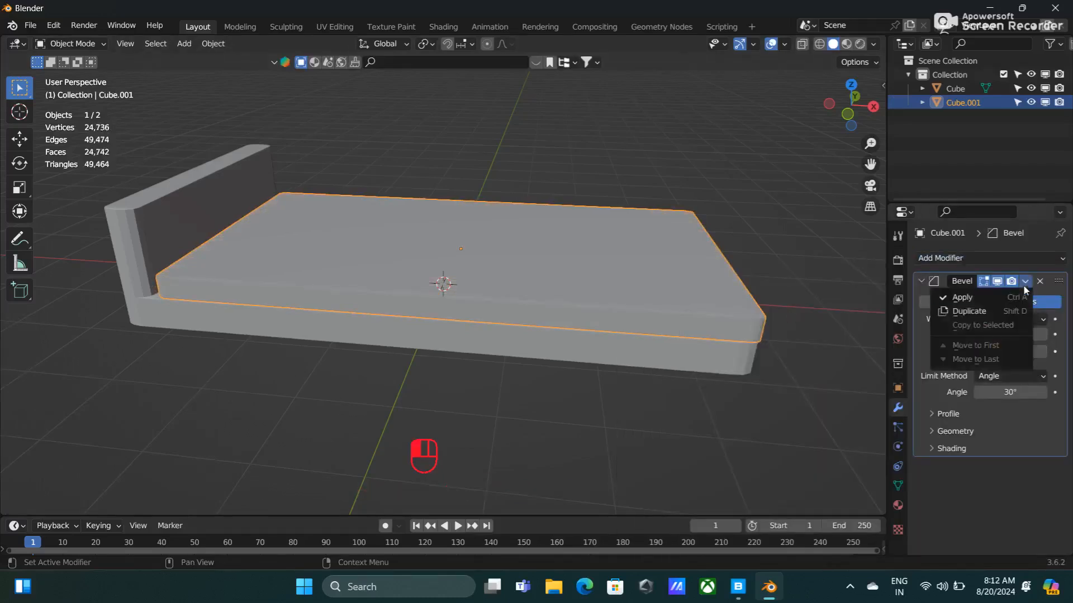
left_click(949, 296)
Add a new cube at the 3D cursor and flatten it along Z to about a tenth of its height
mouse_move(733, 273)
middle_mouse_down()
mouse_move(591, 302)
mouse_move(714, 268)
mouse_move(805, 263)
mouse_move(556, 293)
mouse_move(721, 265)
middle_mouse_up()
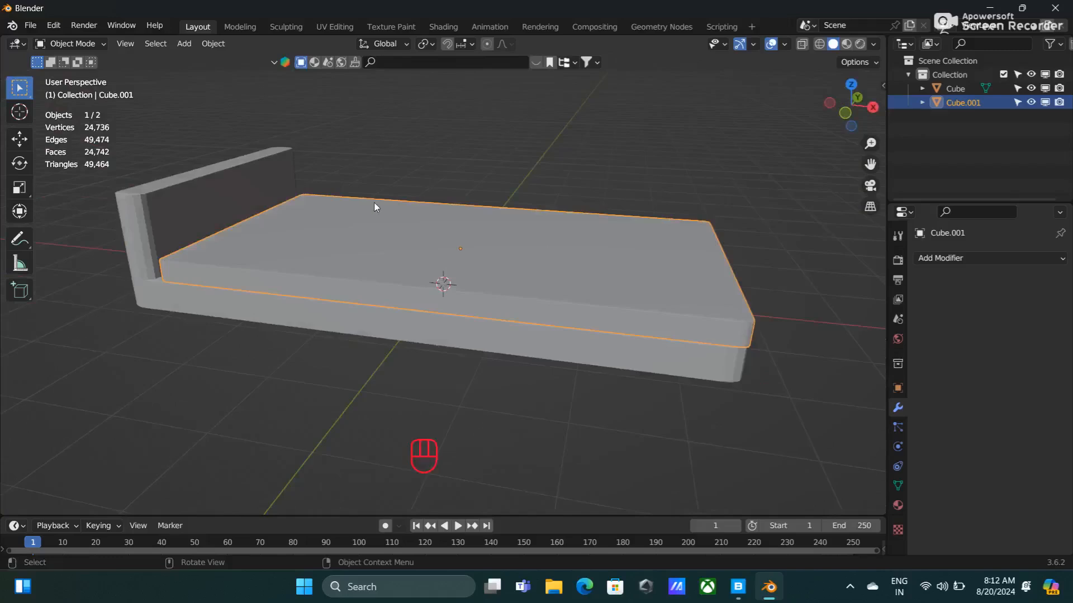
key("shift+a")
mouse_move(373, 202)
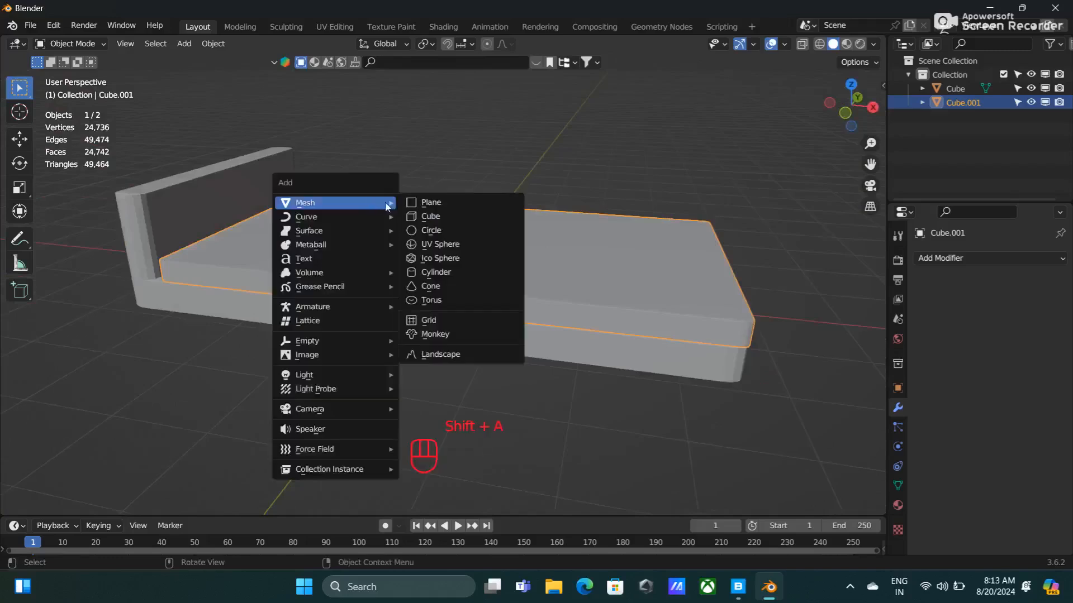
left_click(430, 216)
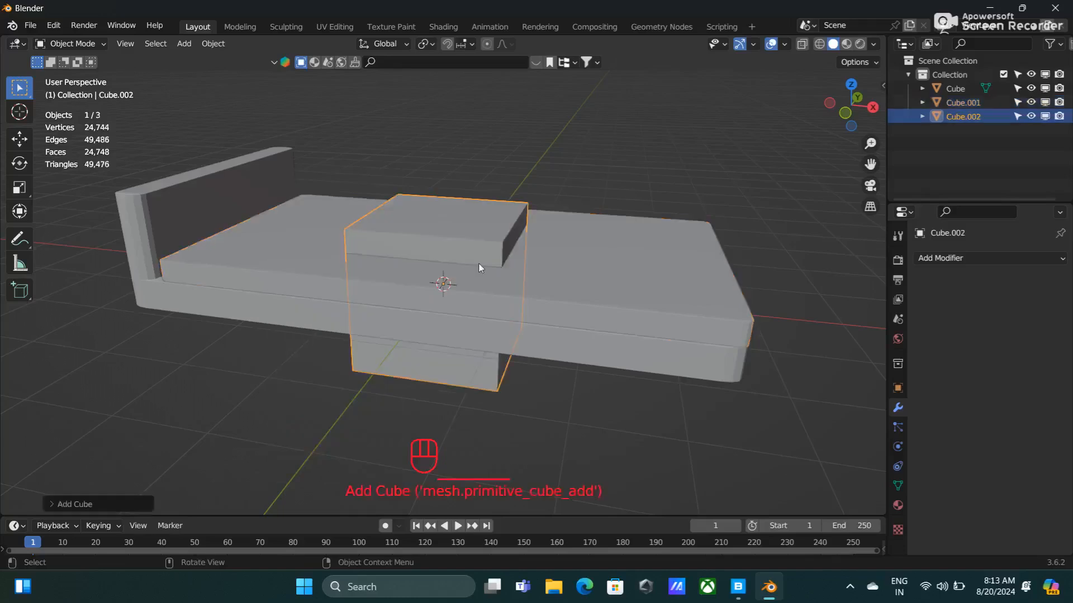
key("KP_1")
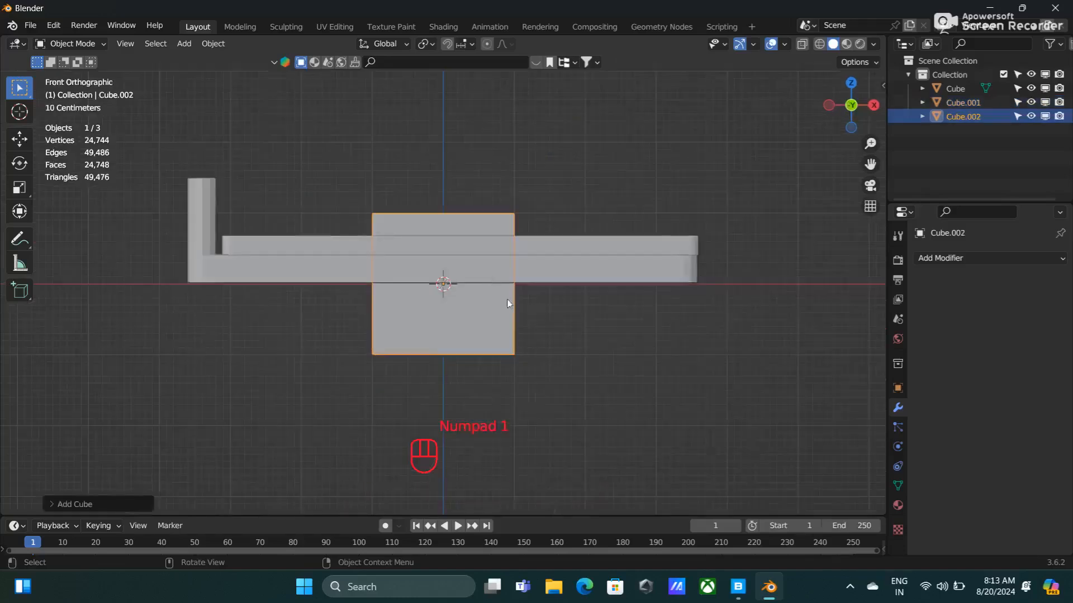
key("s")
key("z")
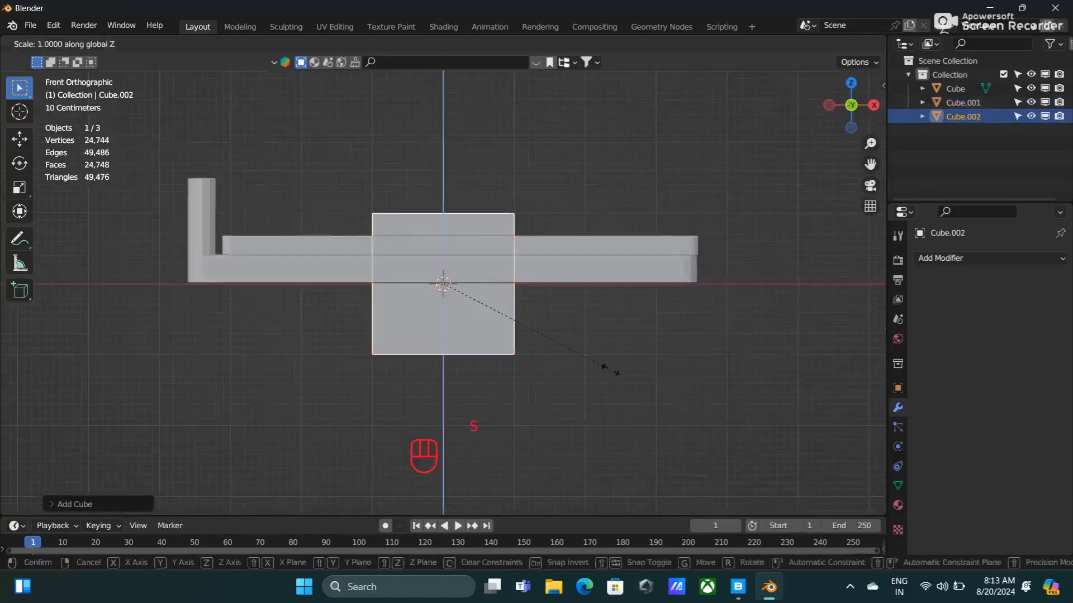
left_click(463, 297)
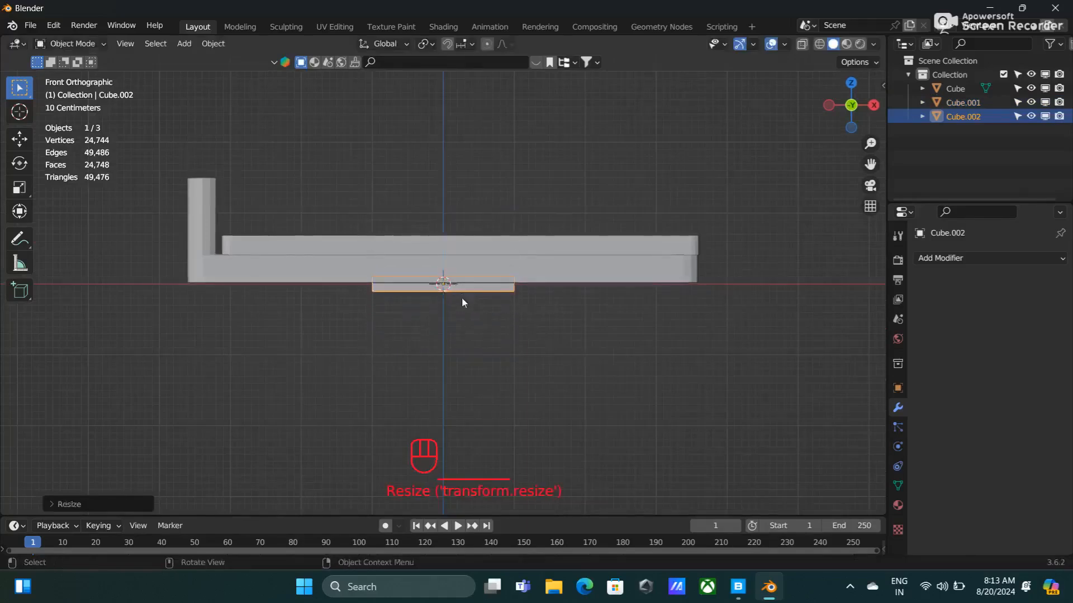
Raise the flattened cube about 0.82 m along Z so it sits on top of the mattress
key("g")
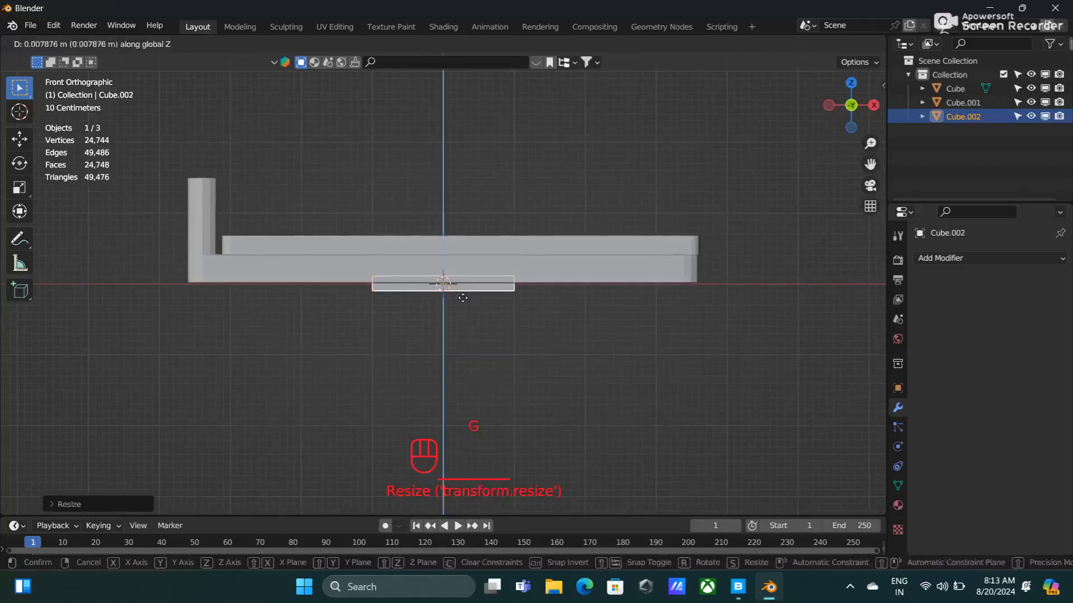
key("z")
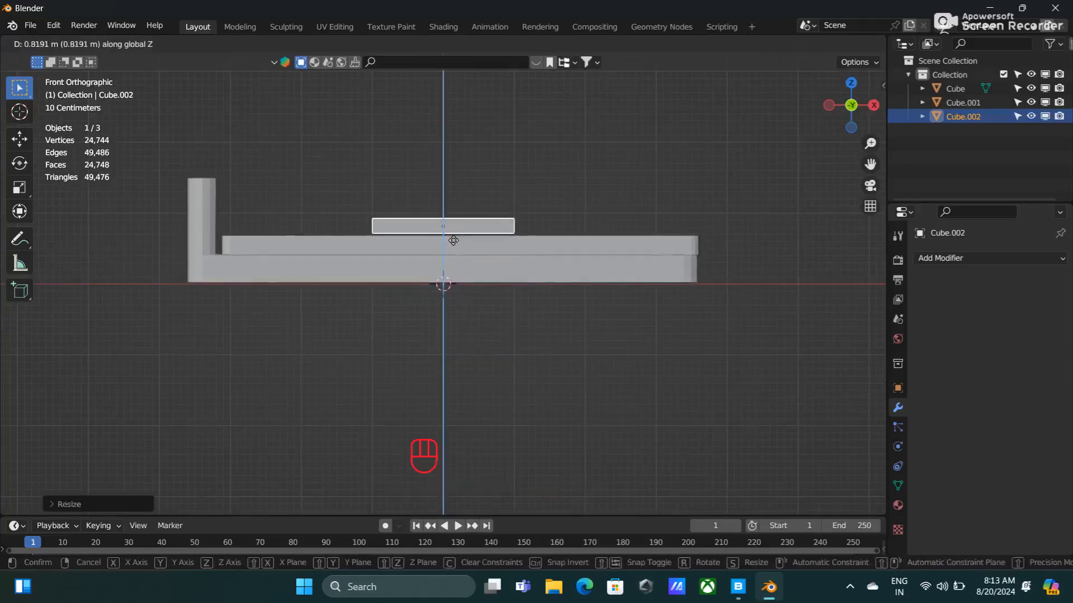
left_click(453, 240)
Rotate the flattened cube 90° around the Y axis so it stands upright
middle_click_drag(454, 246, 510, 271)
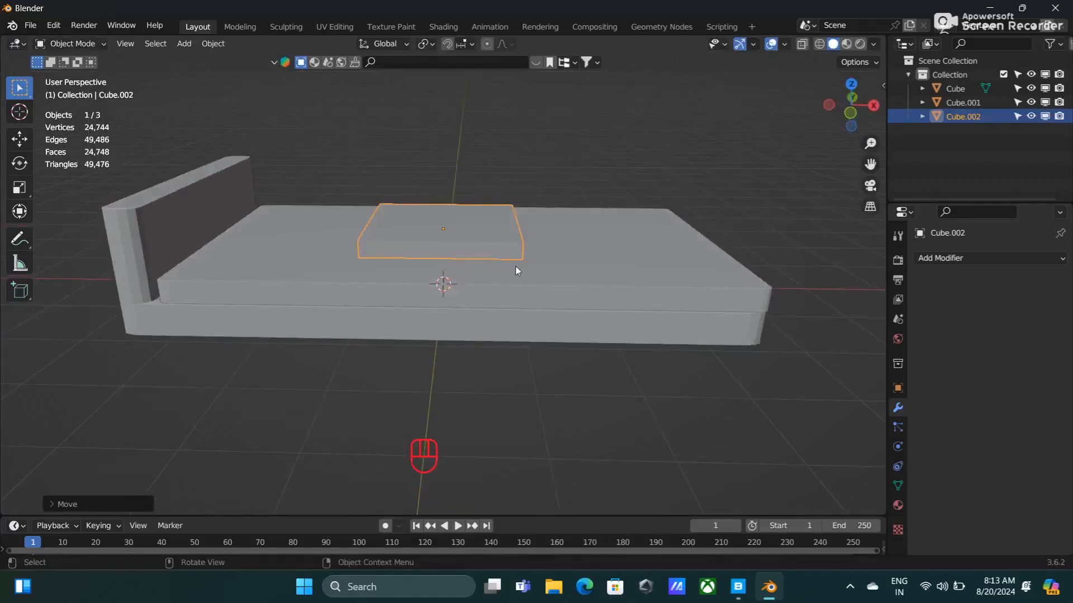
key("r")
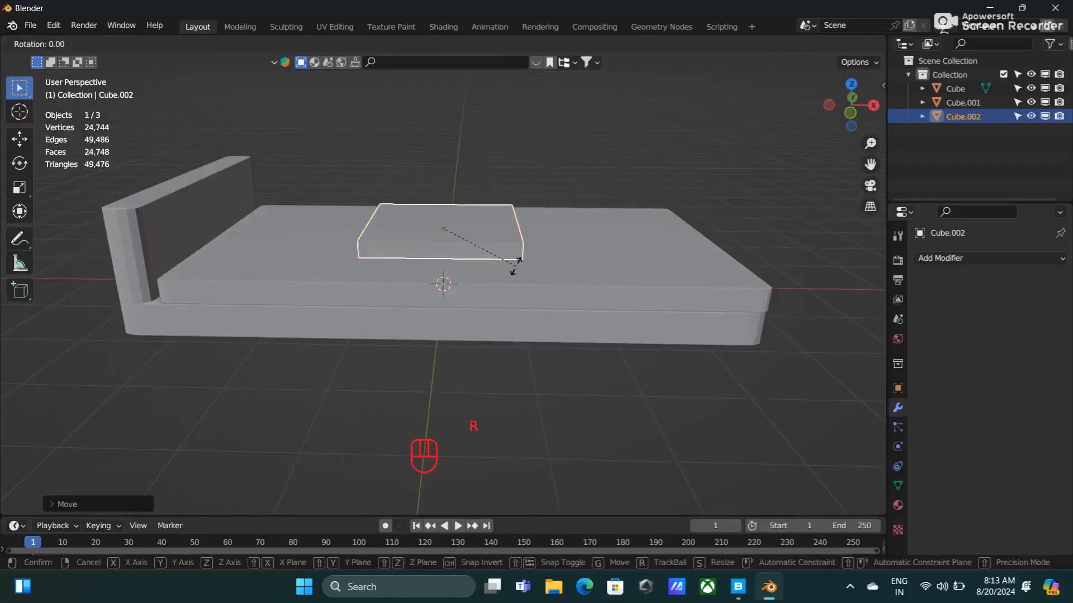
type("y")
type("90")
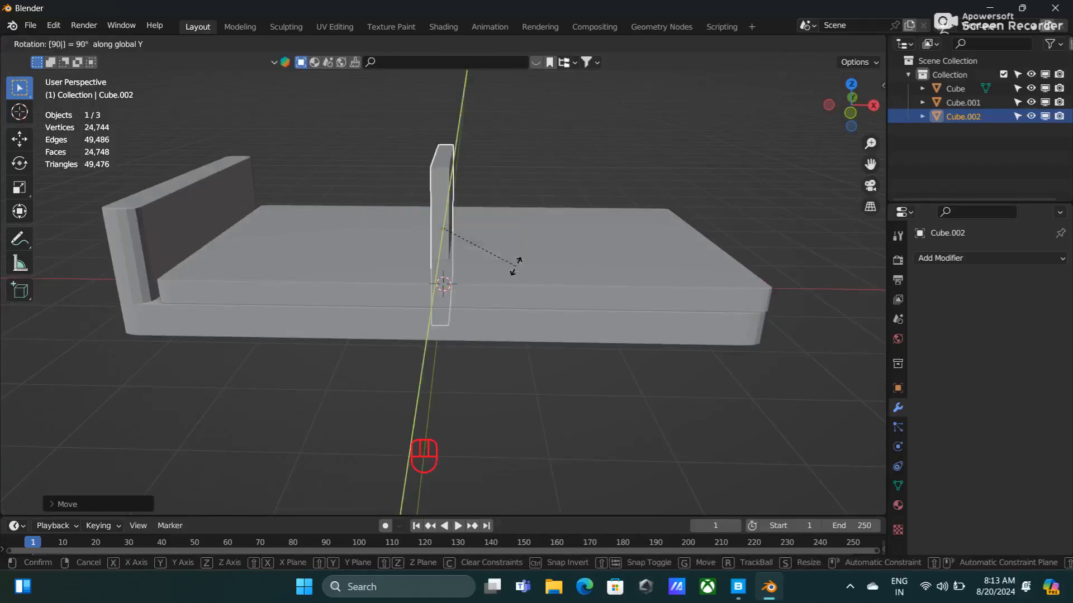
left_click(514, 269)
Raise the upright slab along Z until its lower edge rests on the mattress surface
middle_click_drag(539, 268, 594, 240)
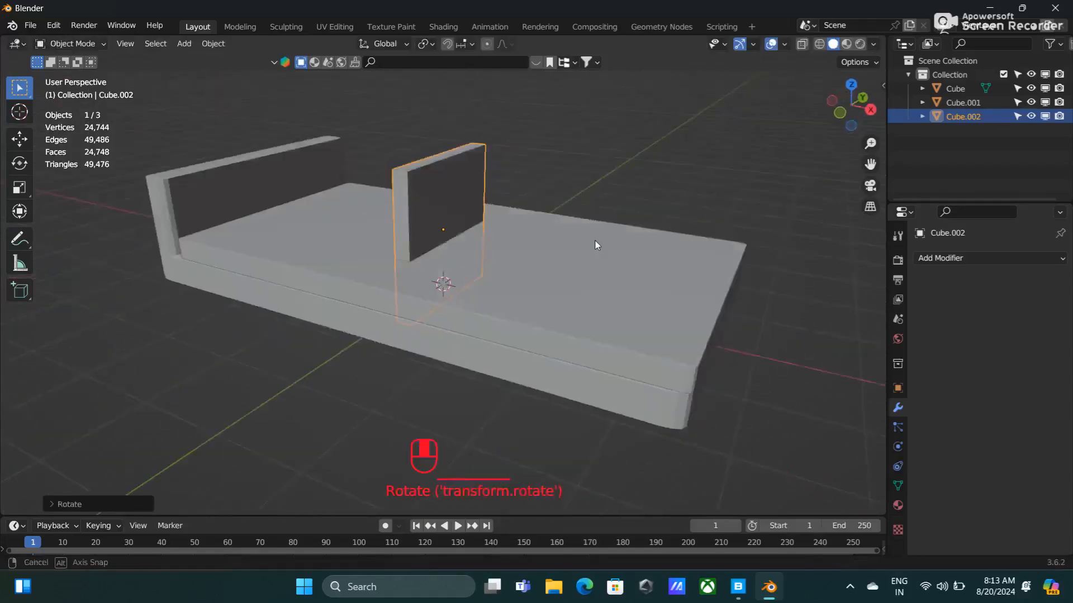
key("KP_1")
key("g")
key("z")
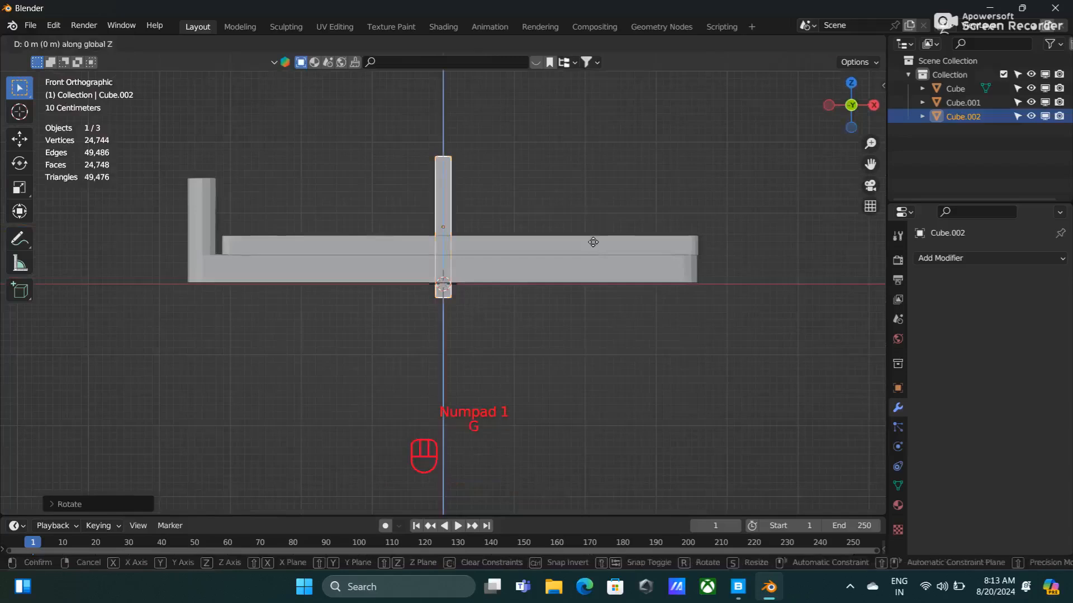
left_click(576, 182)
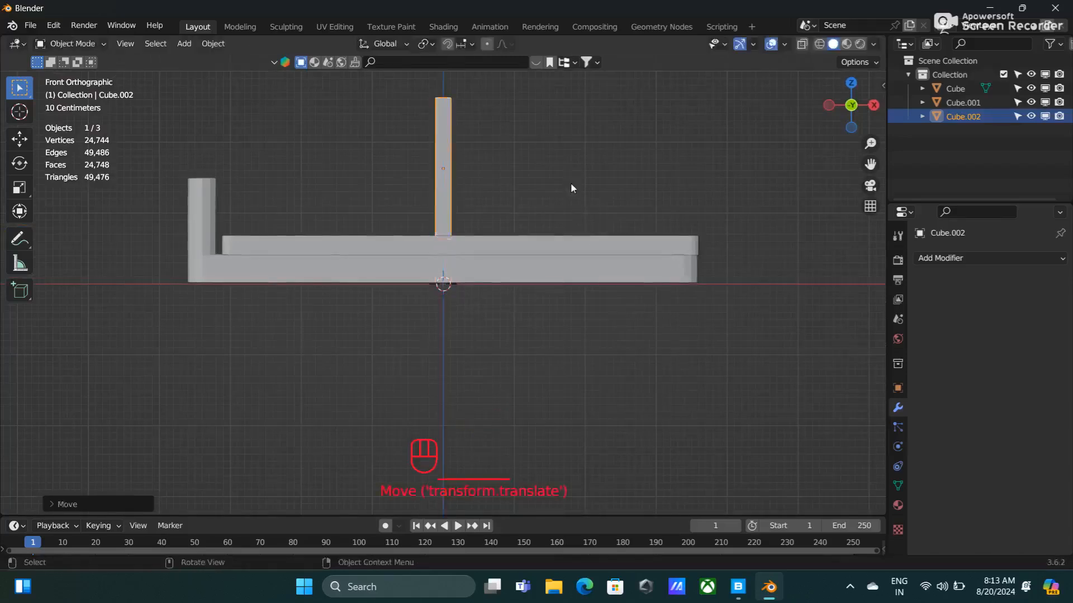
Scale the upright slab to about half its height along Z and about 0.85 of its width along Y
middle_click_drag(593, 190, 460, 226)
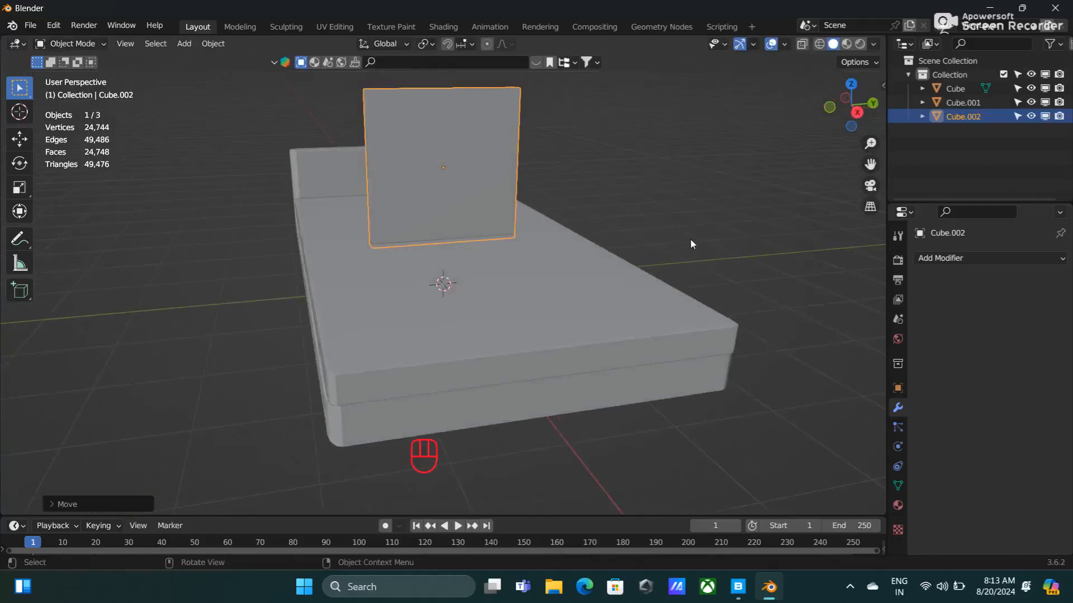
key("s")
key("z")
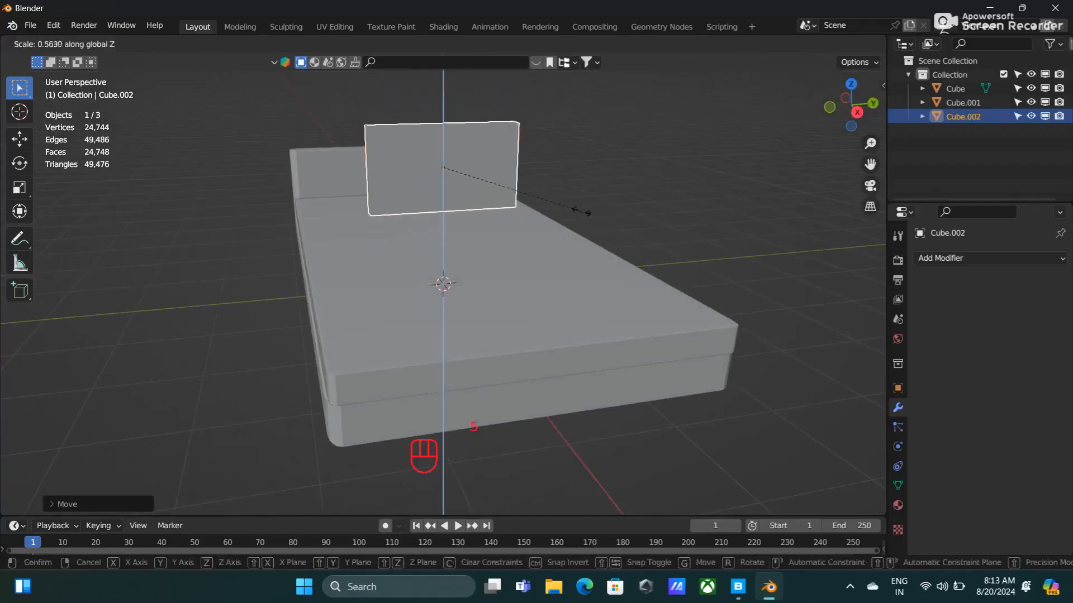
left_click(542, 217)
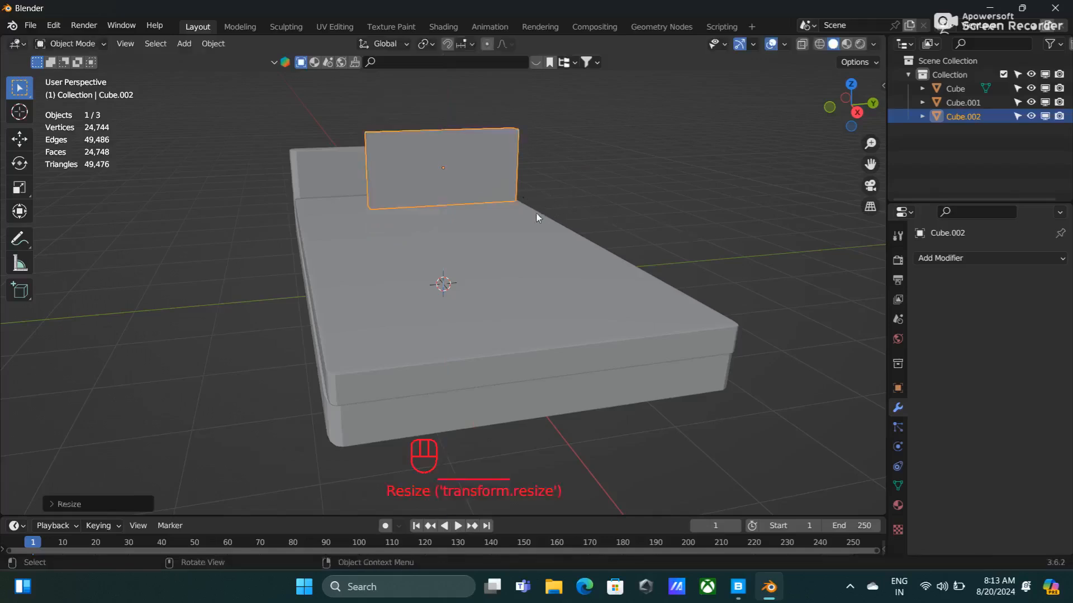
key("s")
key("y")
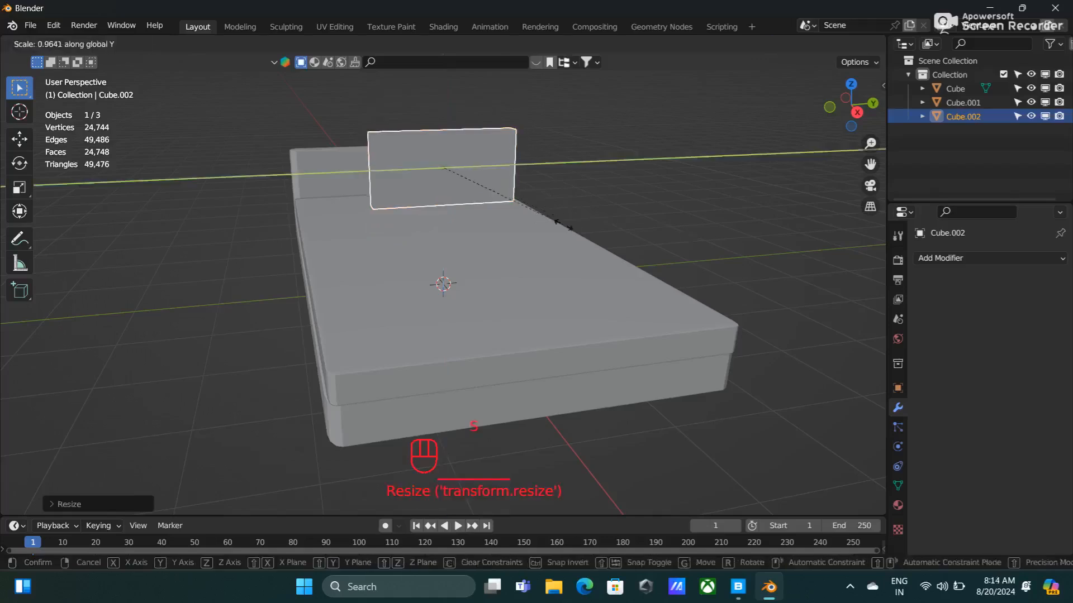
left_click(535, 225)
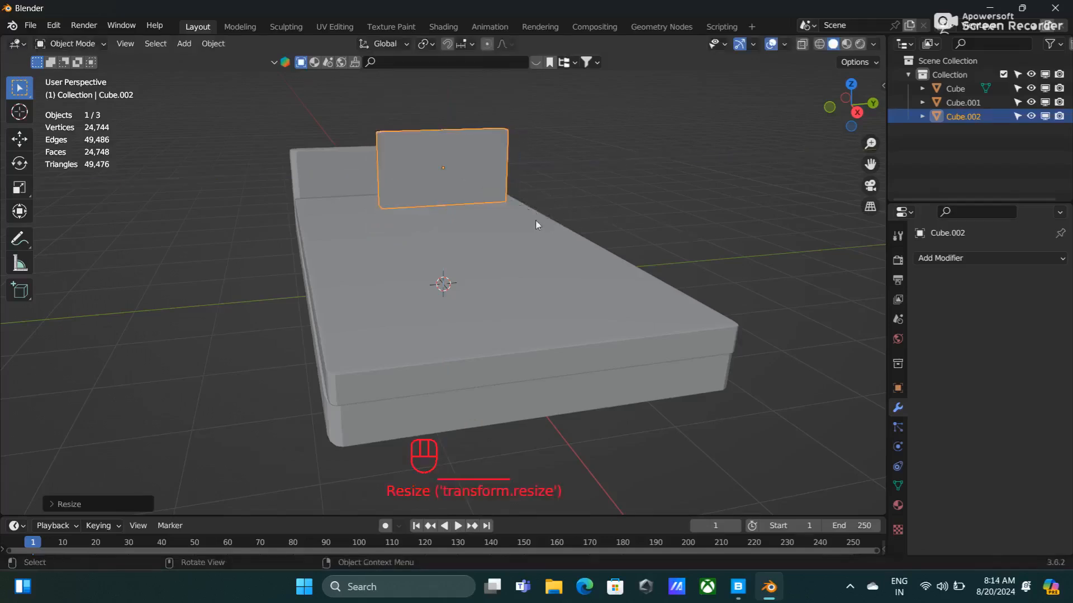
Lower the shortened slab along Z until it touches the mattress top
key("KP_1")
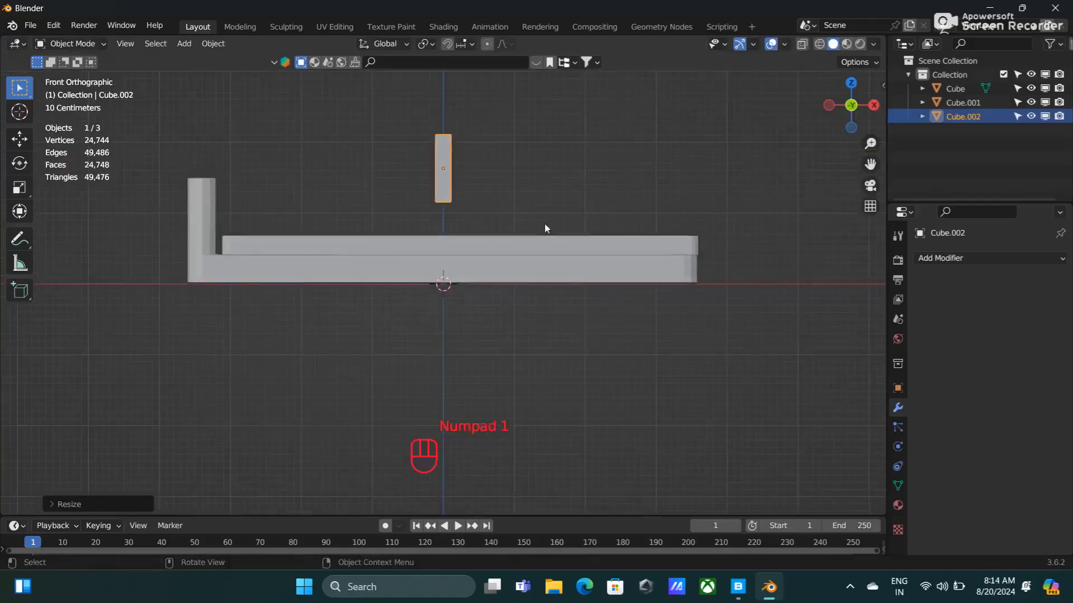
key("g")
key("z")
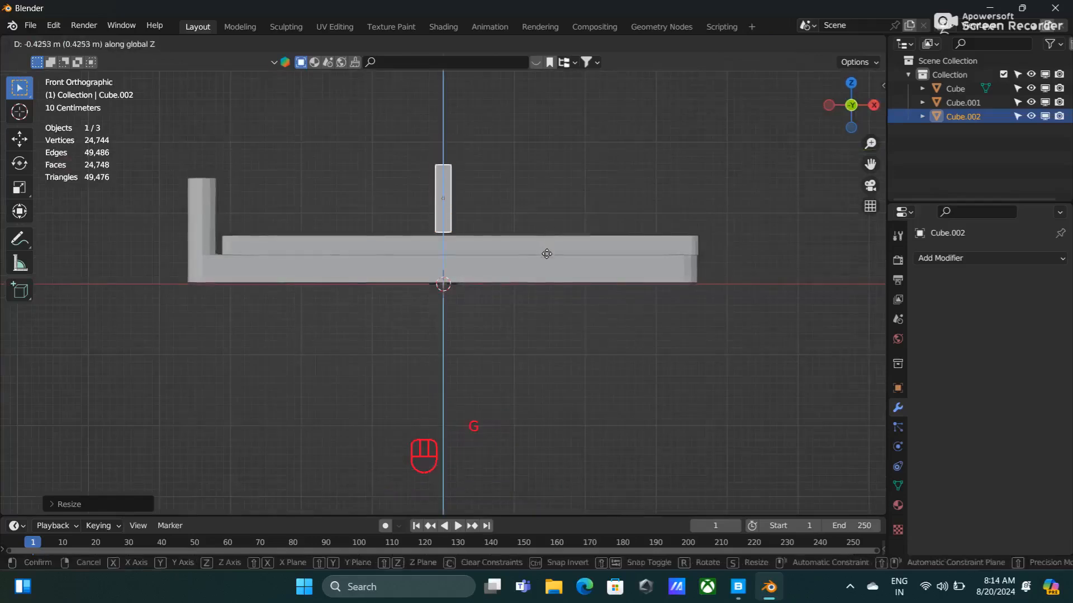
left_click(547, 257)
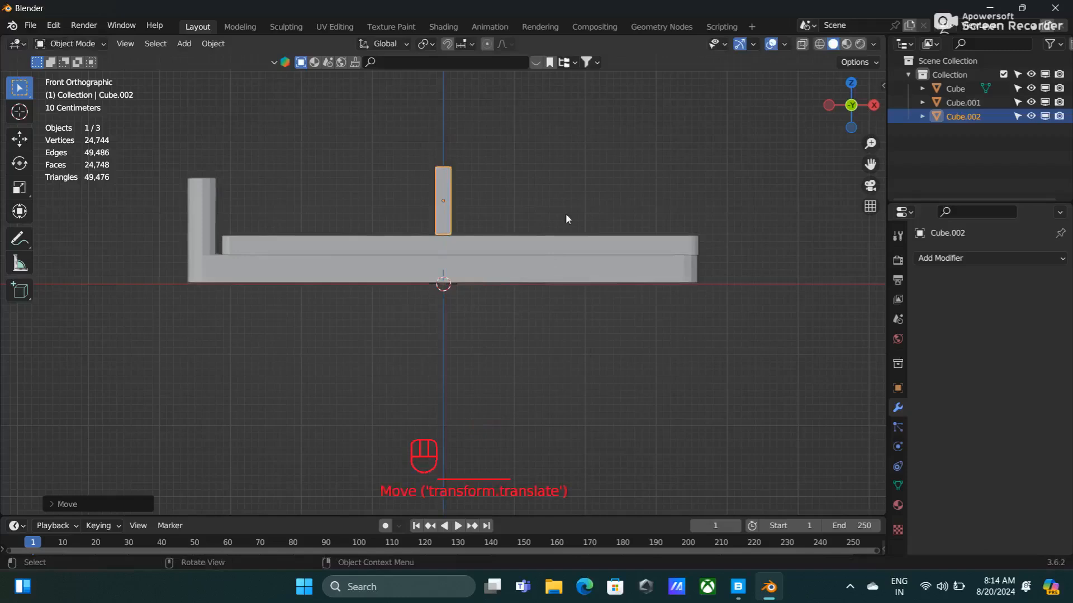
Enlarge the slab very slightly and move it along X to the head end, just in front of the headboard
key("s")
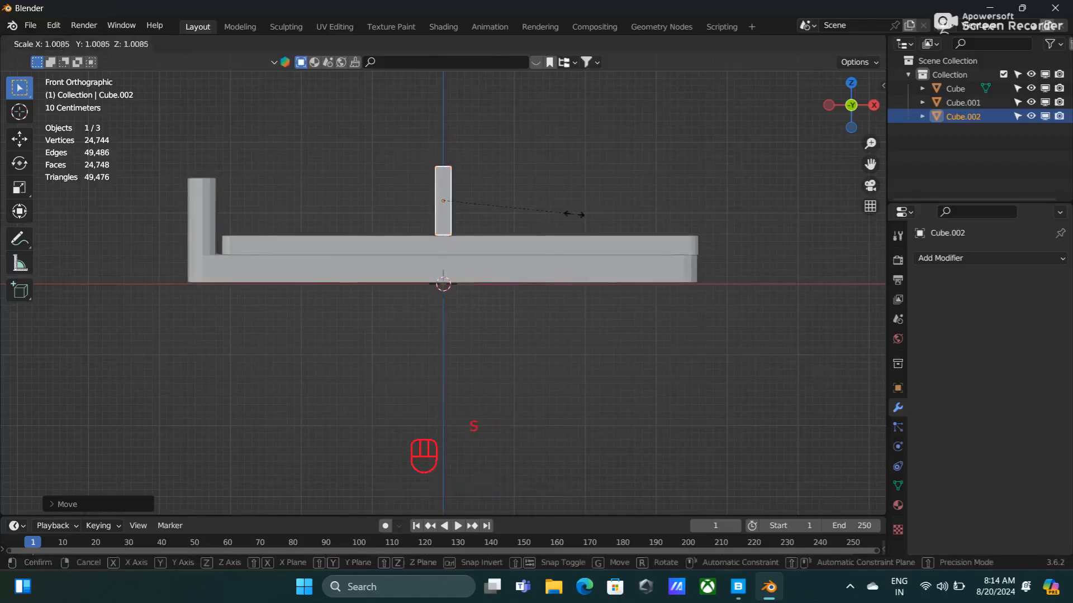
left_click(574, 214)
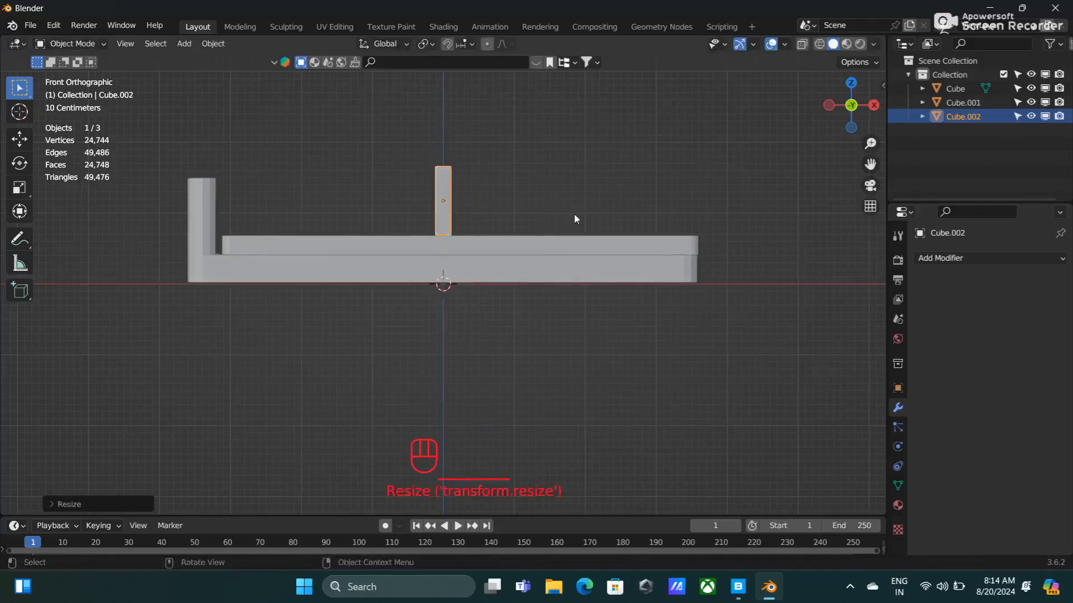
key("g")
key("x")
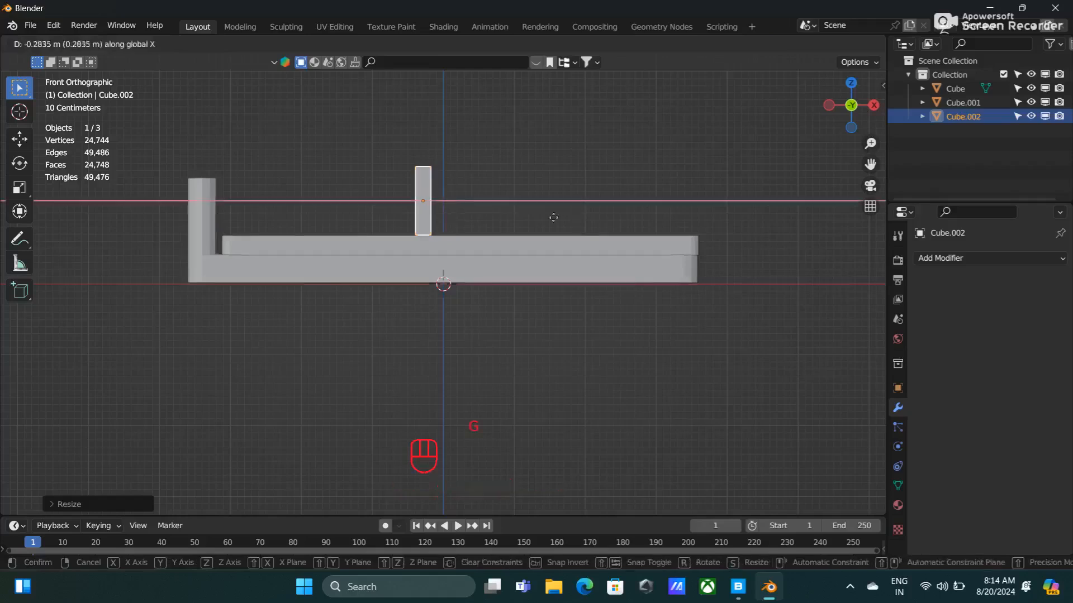
left_click(364, 242)
Scale the slab in front of the headboard along Z by about 0.82
middle_click_drag(415, 246, 361, 263)
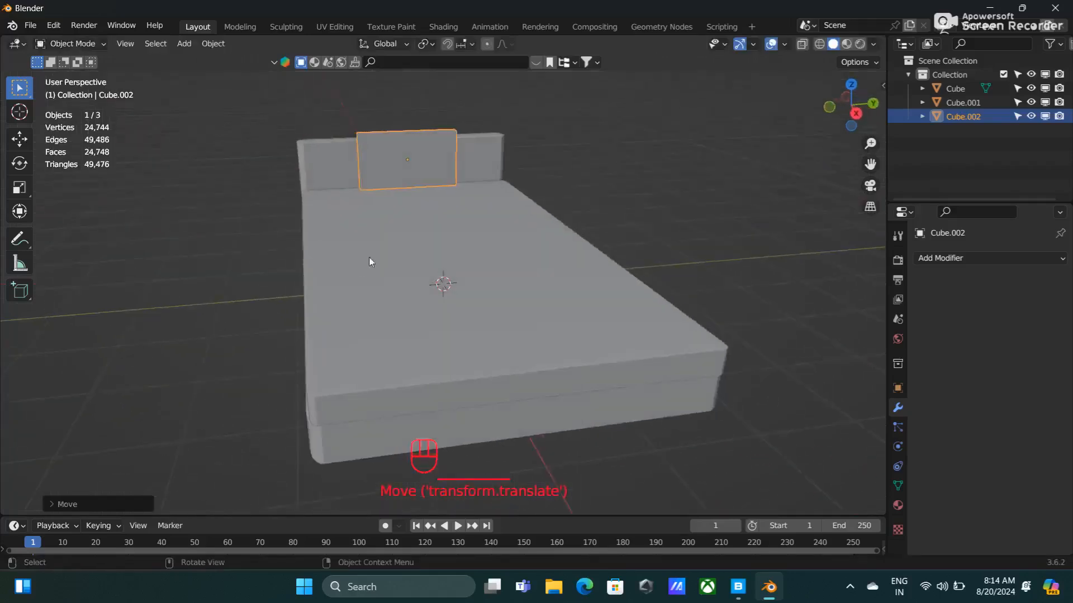
scroll(361, 263, "up", 3)
middle_click_drag(436, 175, 490, 292, "shift")
scroll(462, 249, "up", 2)
middle_click_drag(462, 250, 466, 272, "shift")
key("s")
key("z")
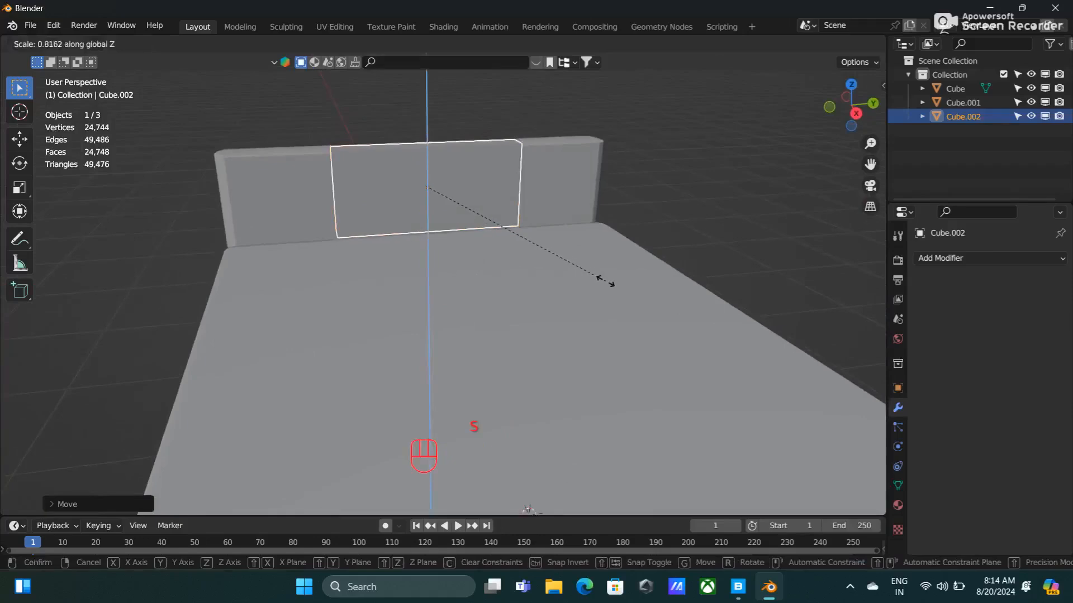
left_click(605, 282)
Lower the slab in front of the headboard along Z by about 0.07 m, onto the mattress top
key("KP_1")
middle_click_drag(381, 286, 494, 297, "shift")
key("g")
key("z")
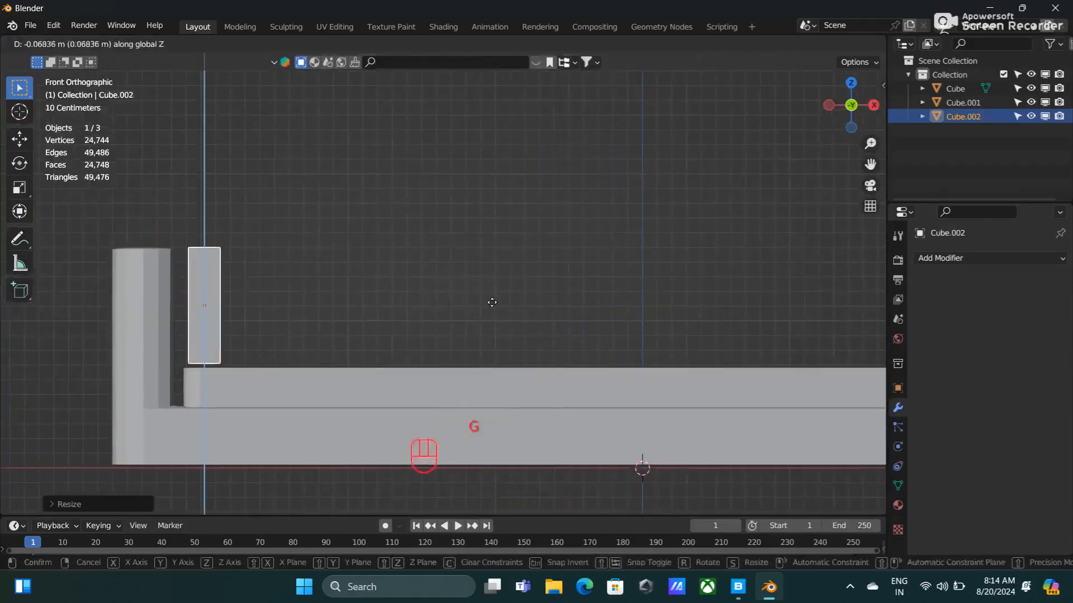
left_click(491, 303)
Narrow the slab to about three quarters of its width along Y and shift it along negative Y to one half of the headboard
middle_click_drag(508, 290, 488, 304)
key("s")
key("y")
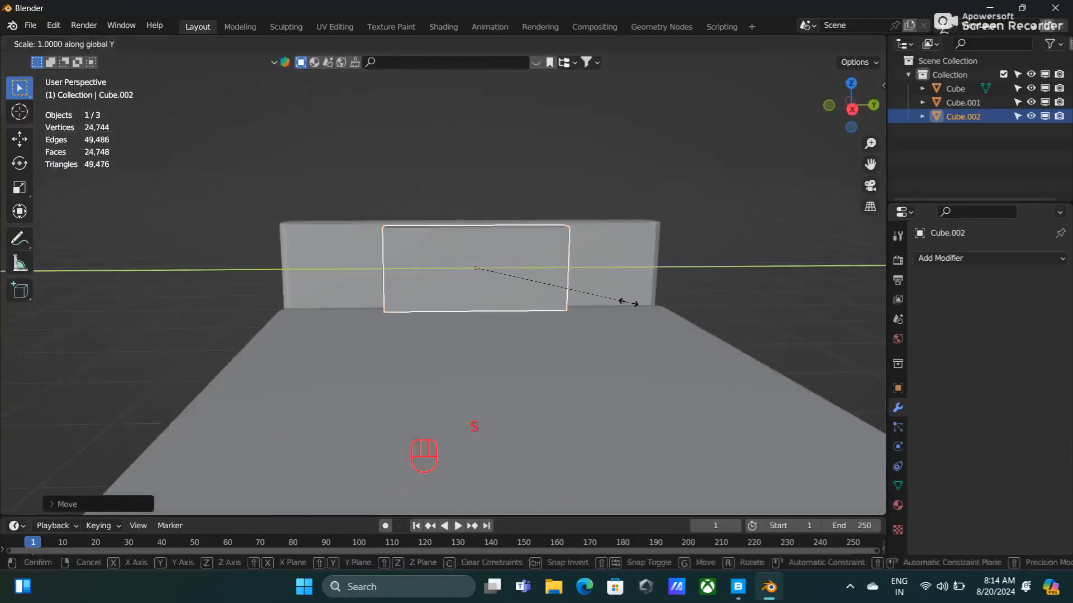
left_click(593, 300)
key("g")
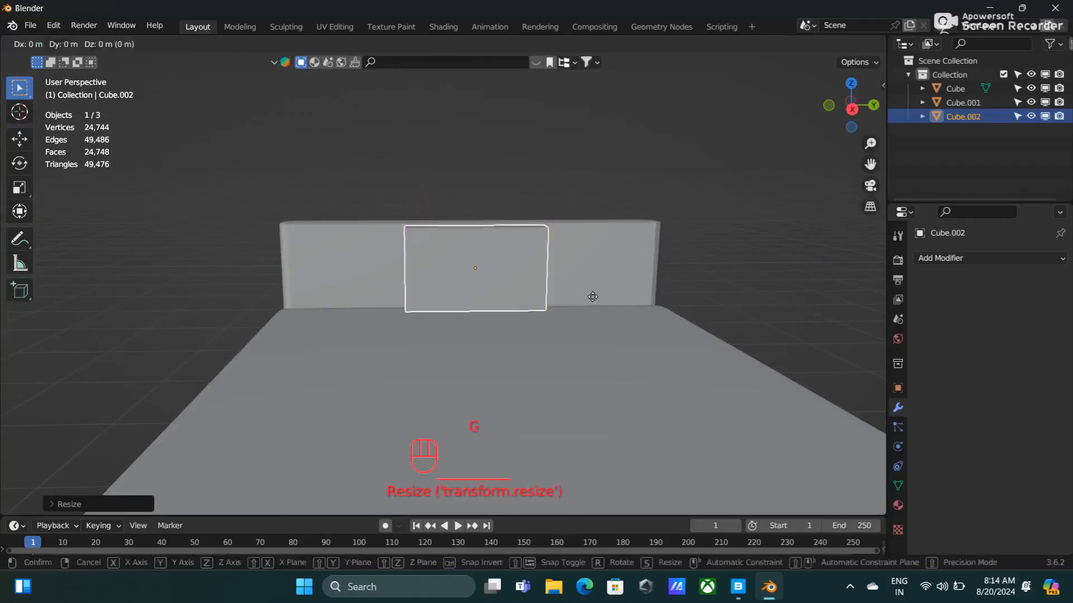
key("x")
key("y")
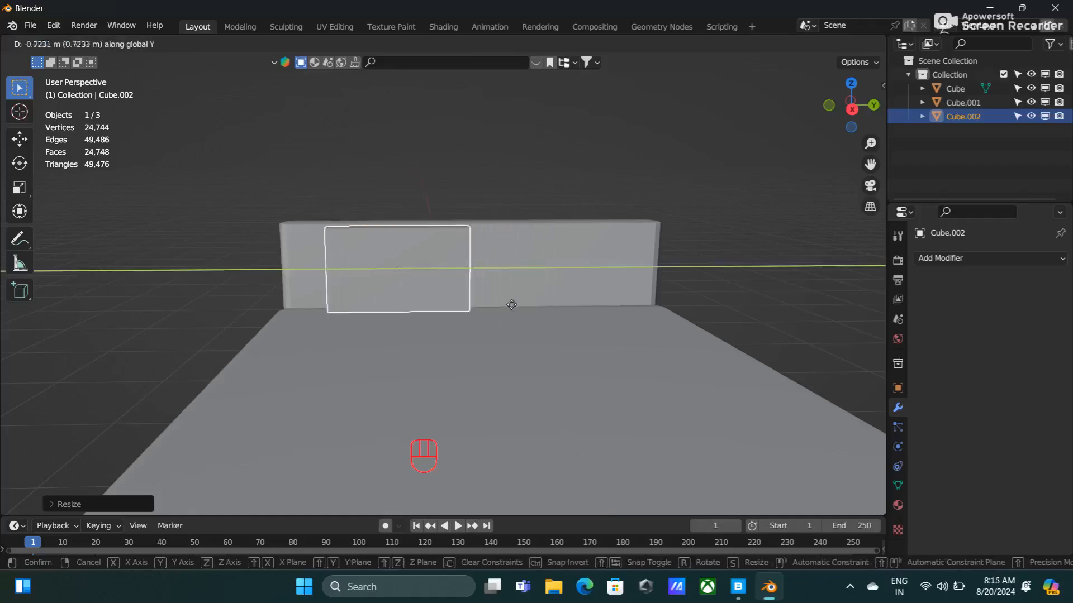
left_click(500, 313)
Rotate the slab about the Y axis by roughly 10 to 15 degrees so its upper edge leans towards the headboard
mouse_move(500, 312)
middle_mouse_down()
mouse_move(541, 294)
mouse_move(514, 301)
middle_mouse_up()
key("KP_1")
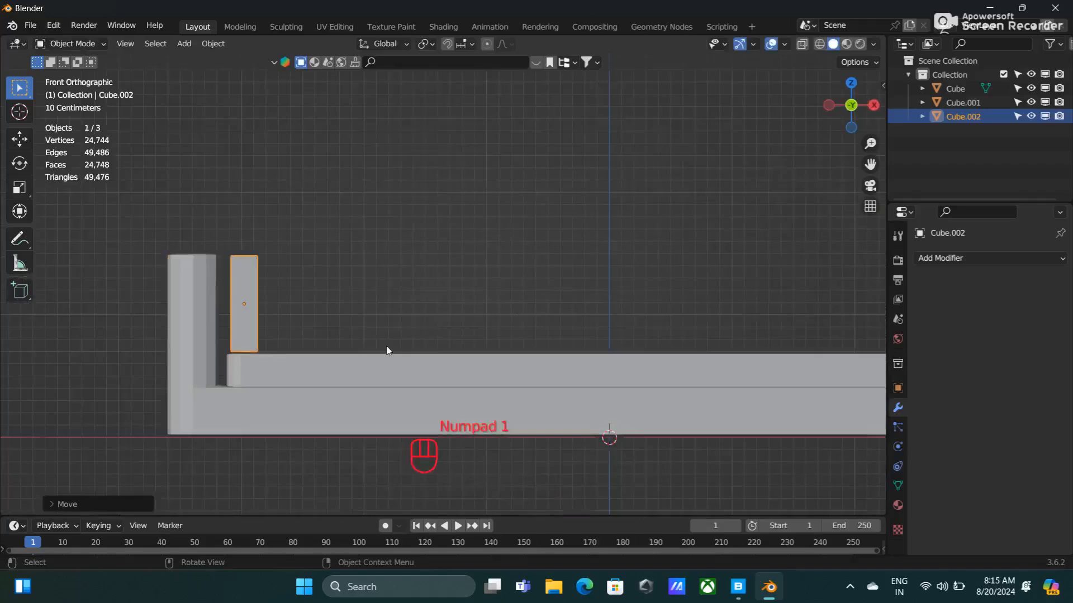
key("r")
key("y")
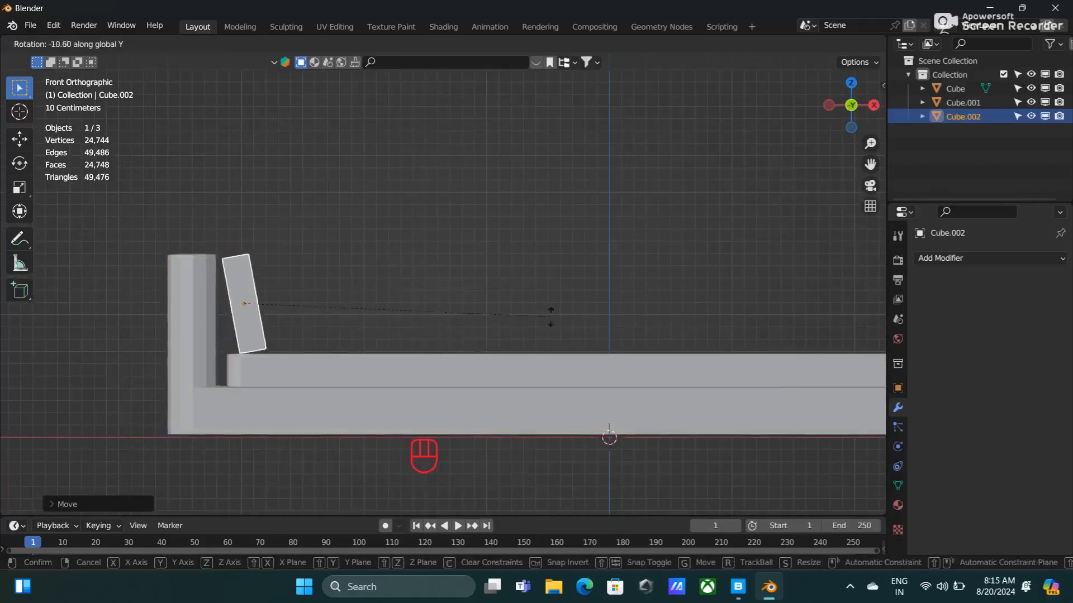
left_click(569, 288)
Subdivide all faces of the leaning slab with 20 cuts and return to Object Mode
middle_click_drag(569, 288, 262, 319)
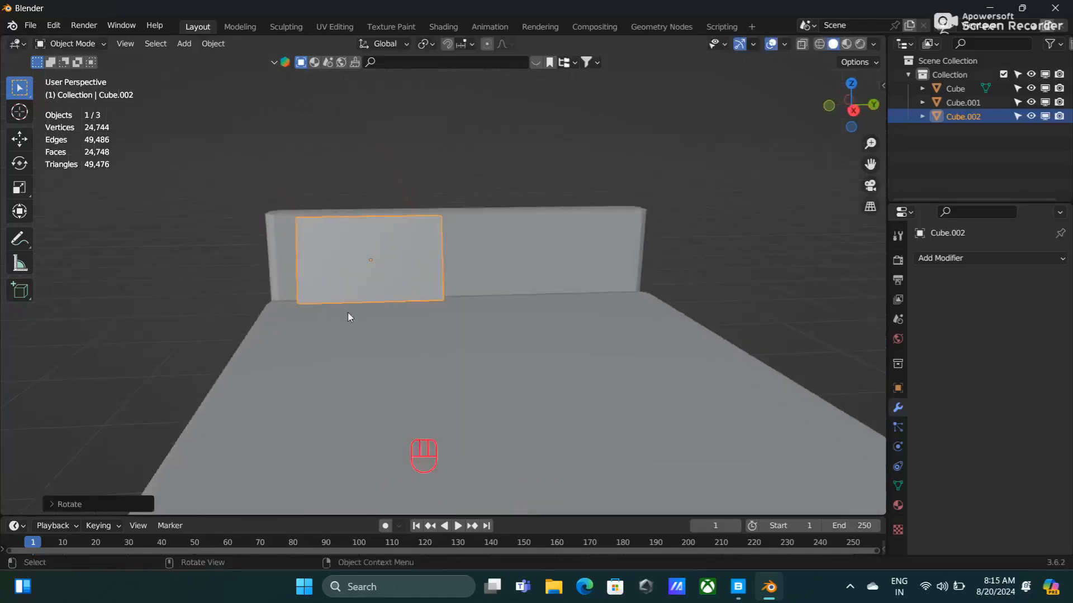
key("Tab")
right_click(307, 240)
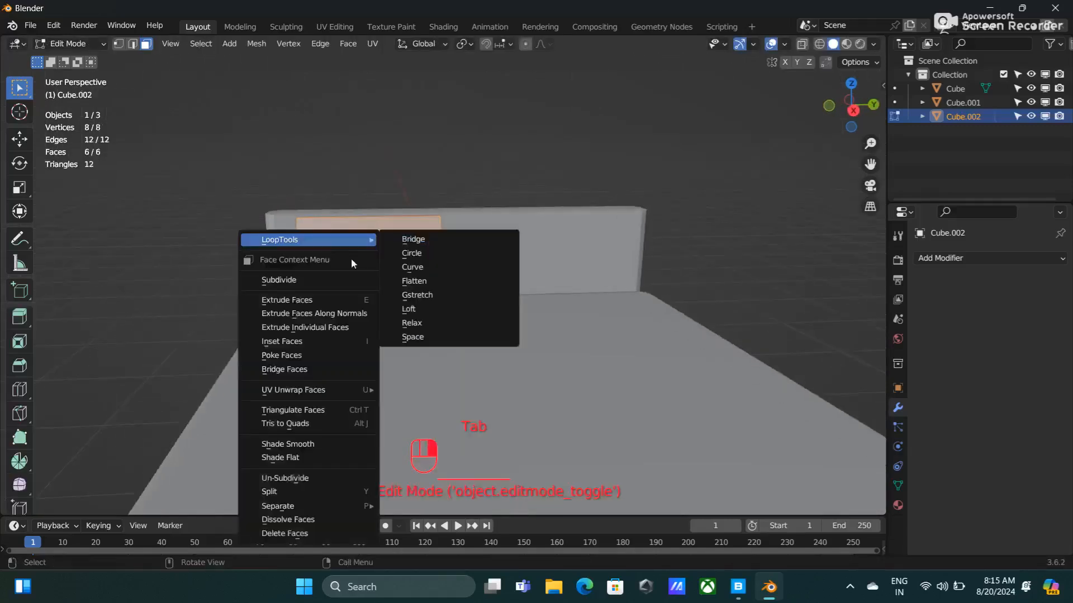
left_click(289, 285)
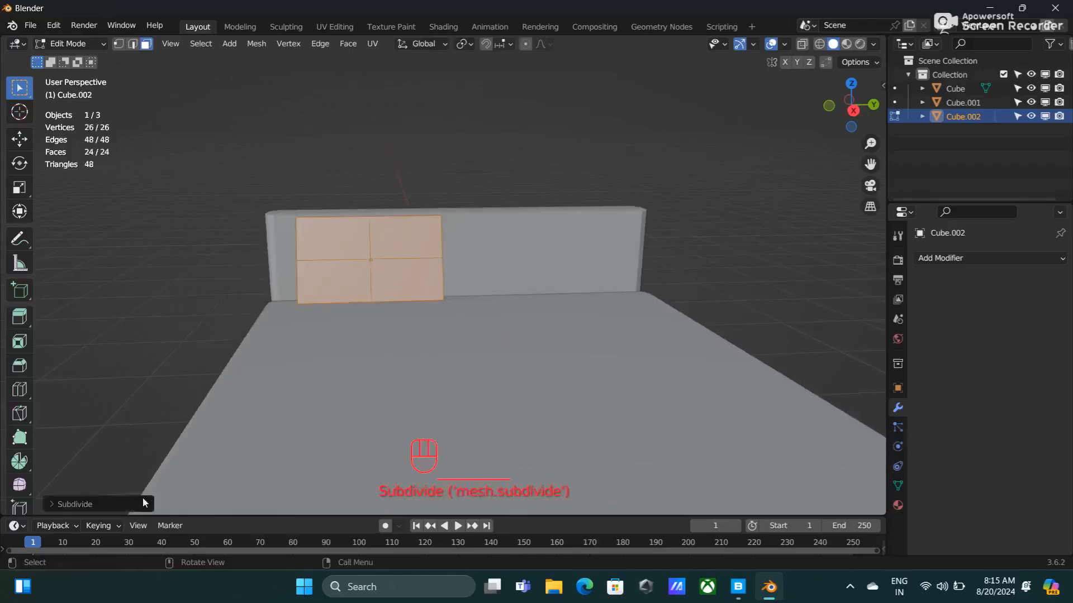
left_click(140, 504)
left_click(183, 409)
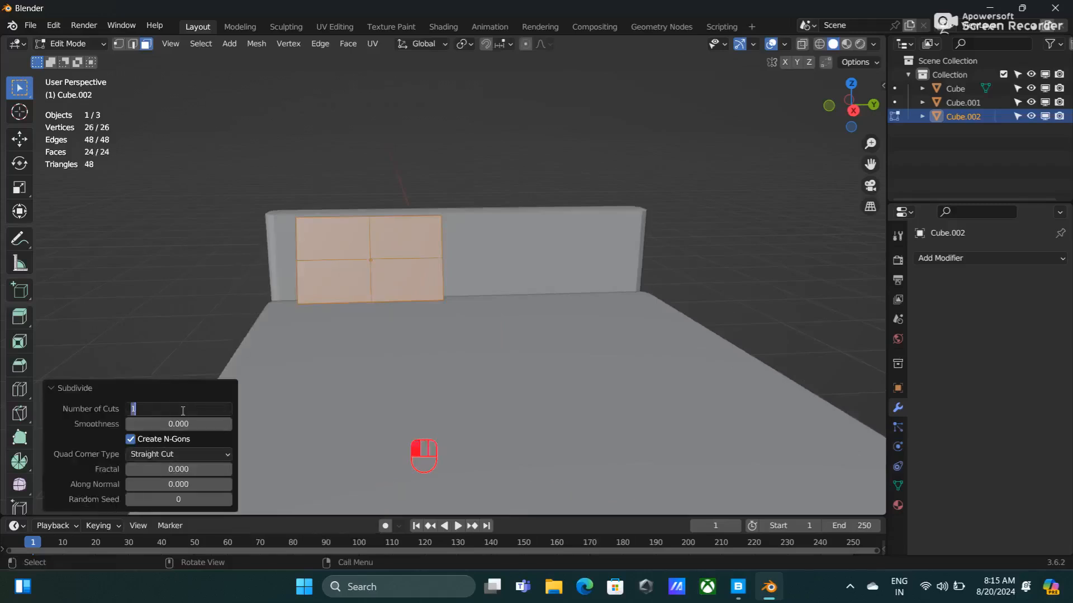
type("20")
key("Return")
left_click(87, 391)
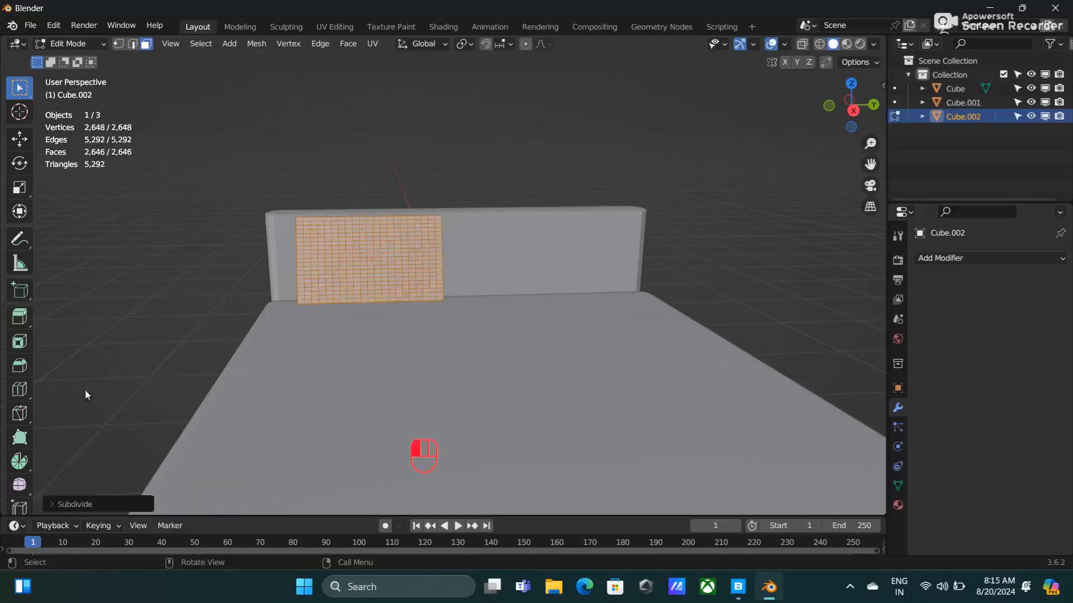
key("Tab")
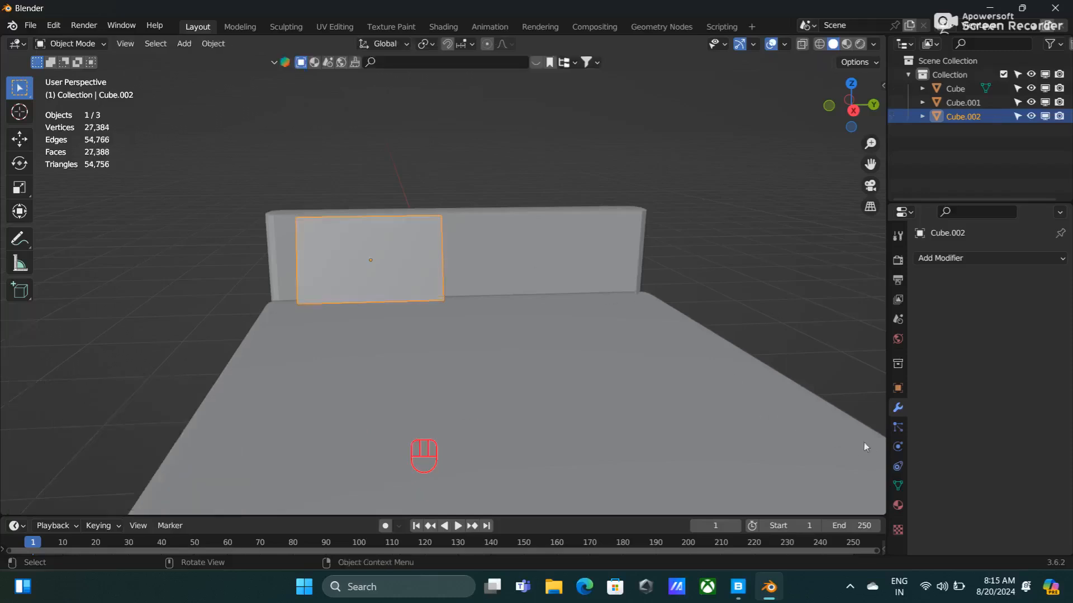
Add Cloth physics to the slab and enable its Pressure with a value of 5
left_click(897, 446)
left_click(996, 288)
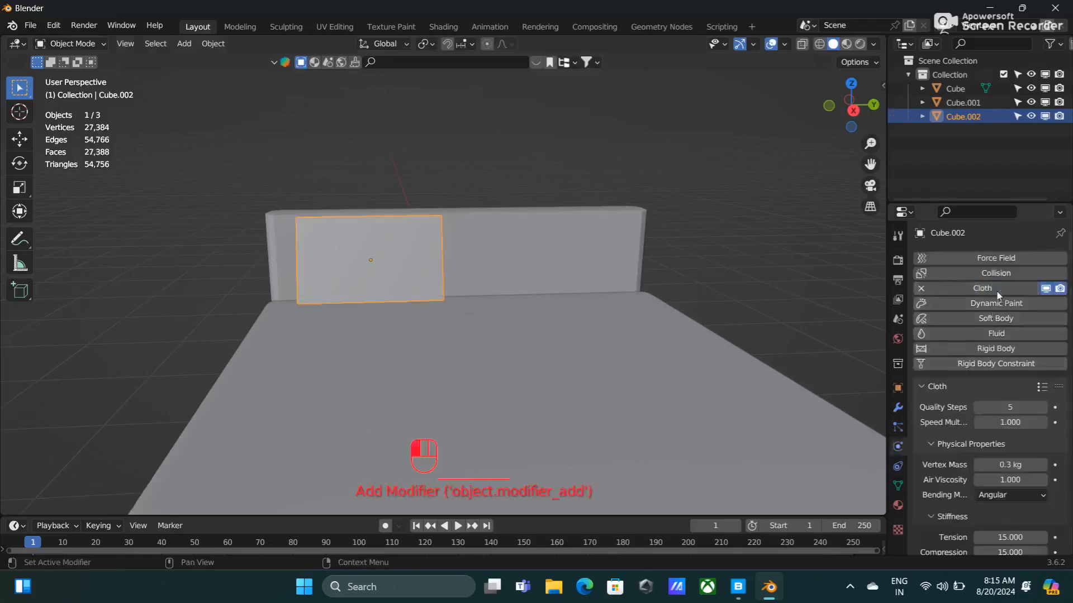
scroll(1037, 426, "down", 5)
scroll(1037, 426, "down", 10)
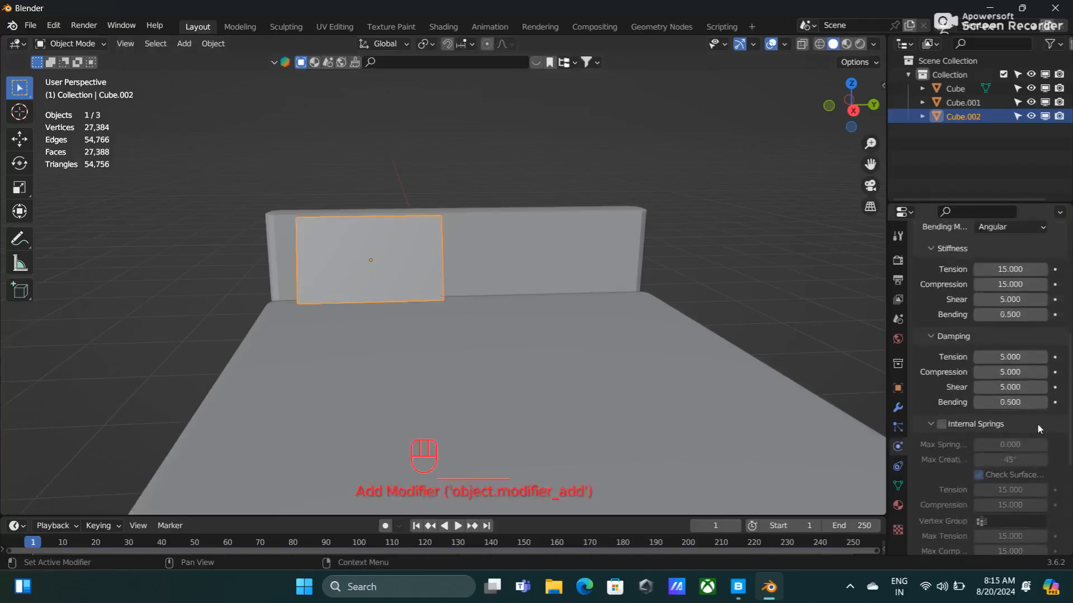
scroll(950, 423, "up", 2)
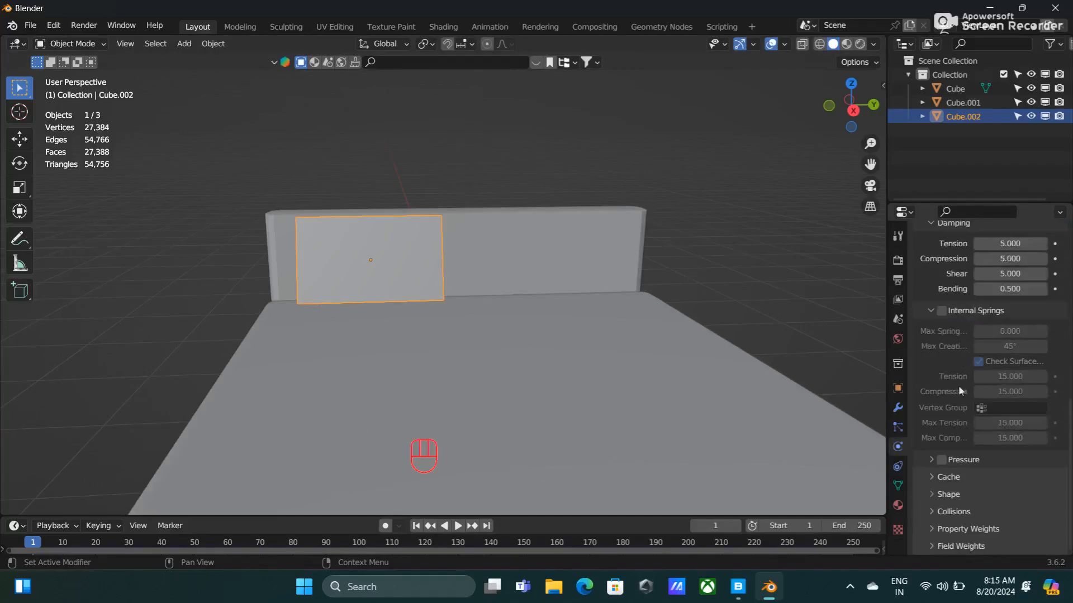
left_click(931, 462)
left_click(1011, 481)
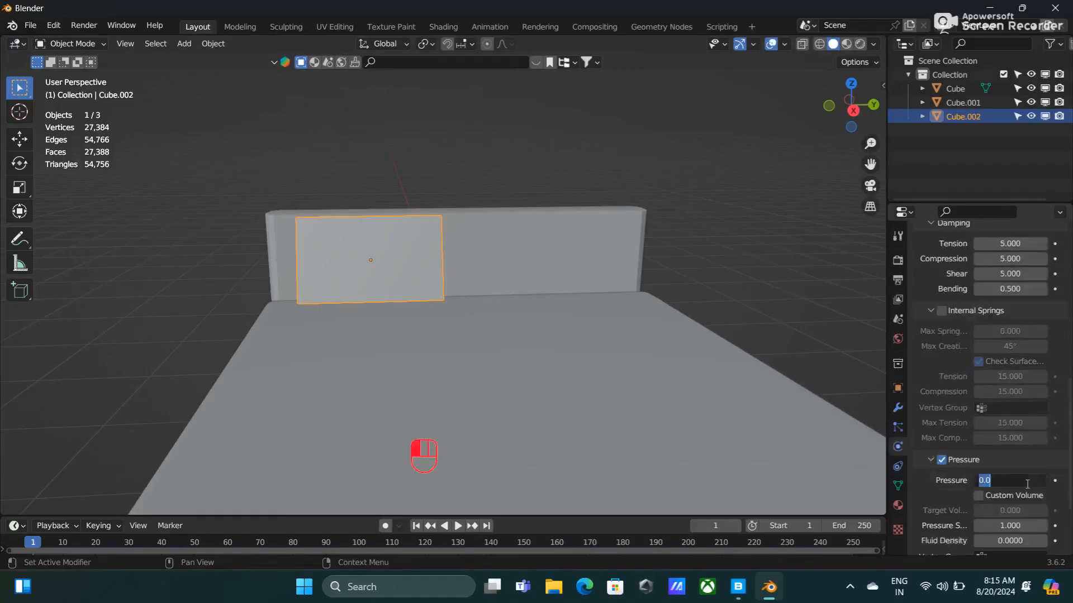
type("5")
key("Return")
Set the Gravity field weight of the slab's cloth simulation to 0
scroll(994, 502, "down", 5)
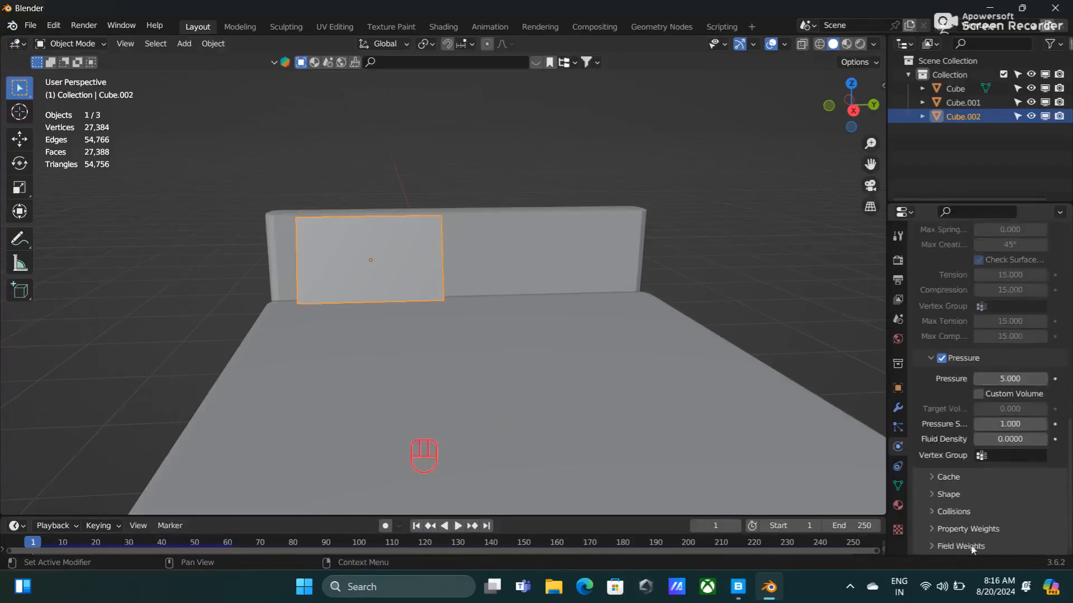
scroll(963, 546, "down", 3)
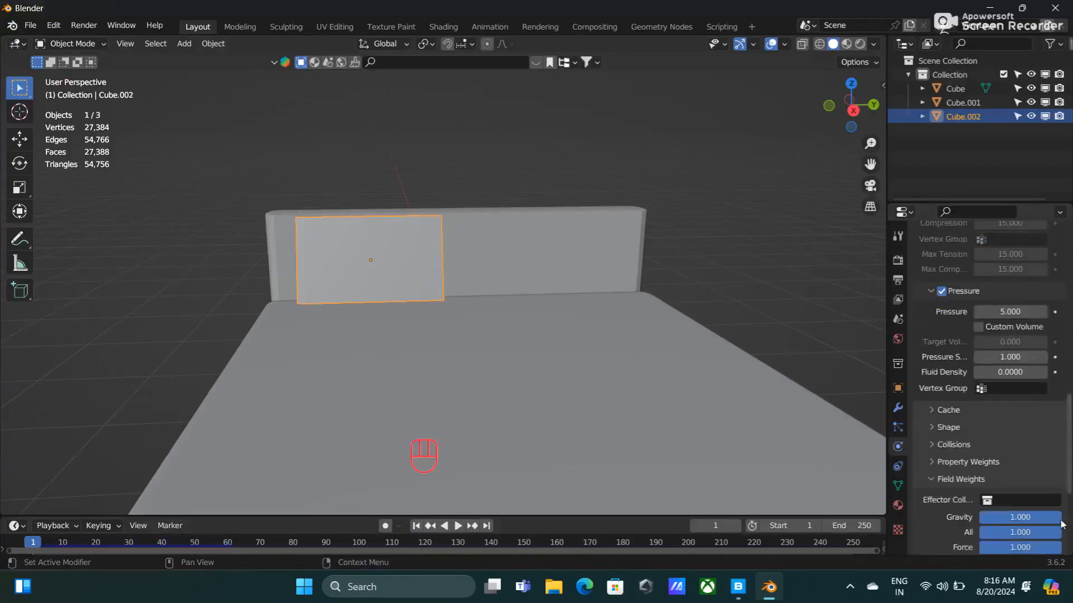
left_click_drag(1020, 517, 287, 293)
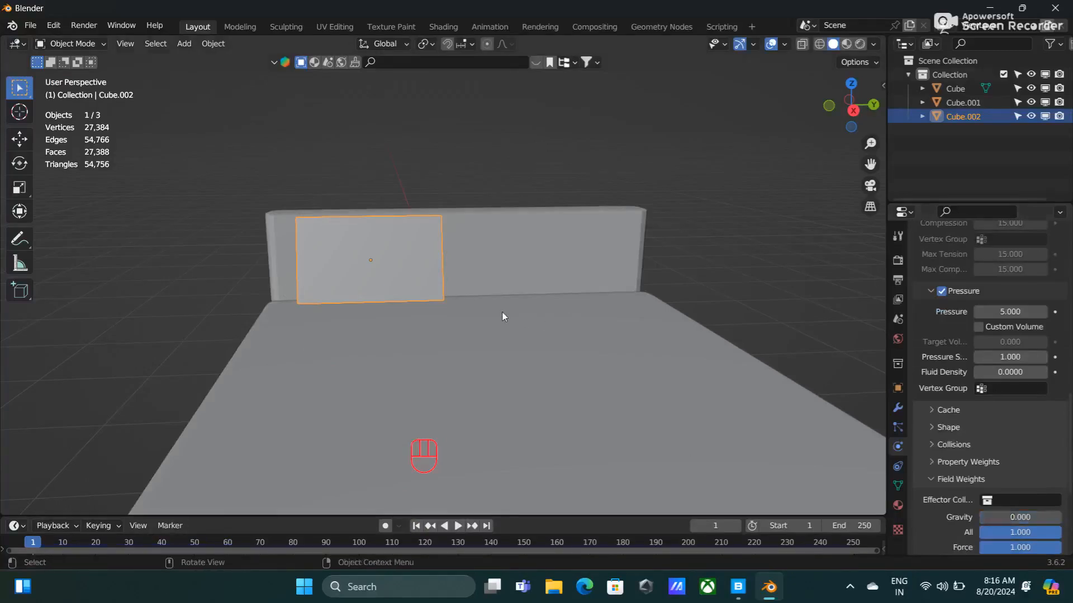
Run the cloth simulation to inflate the slab into a pillow, stop it and set the current frame to 6
key("space")
key("space")
middle_click_drag(185, 340, 305, 355)
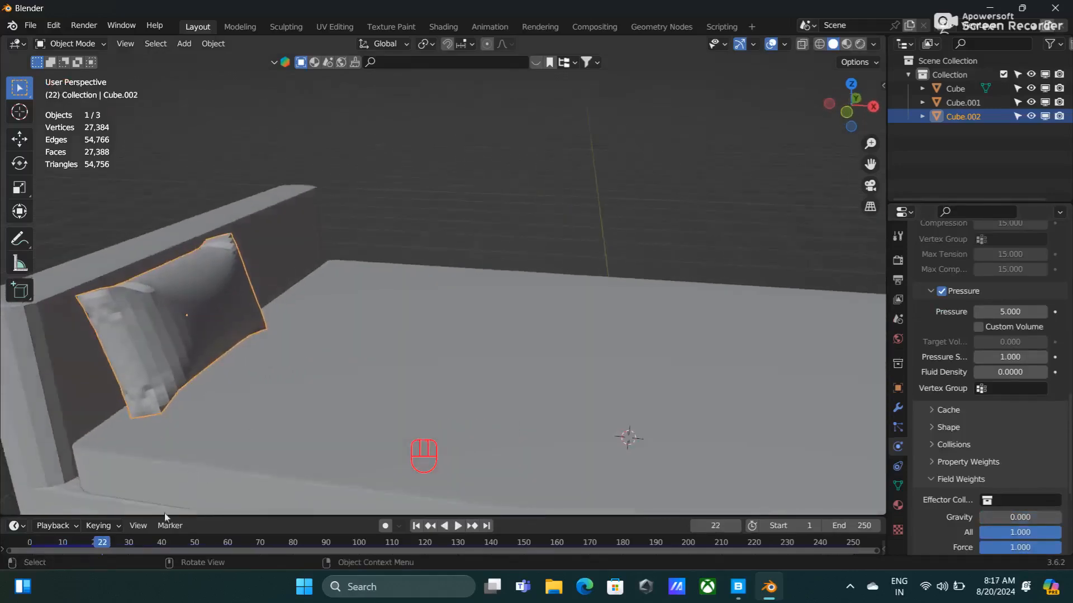
left_click_drag(102, 547, 50, 548)
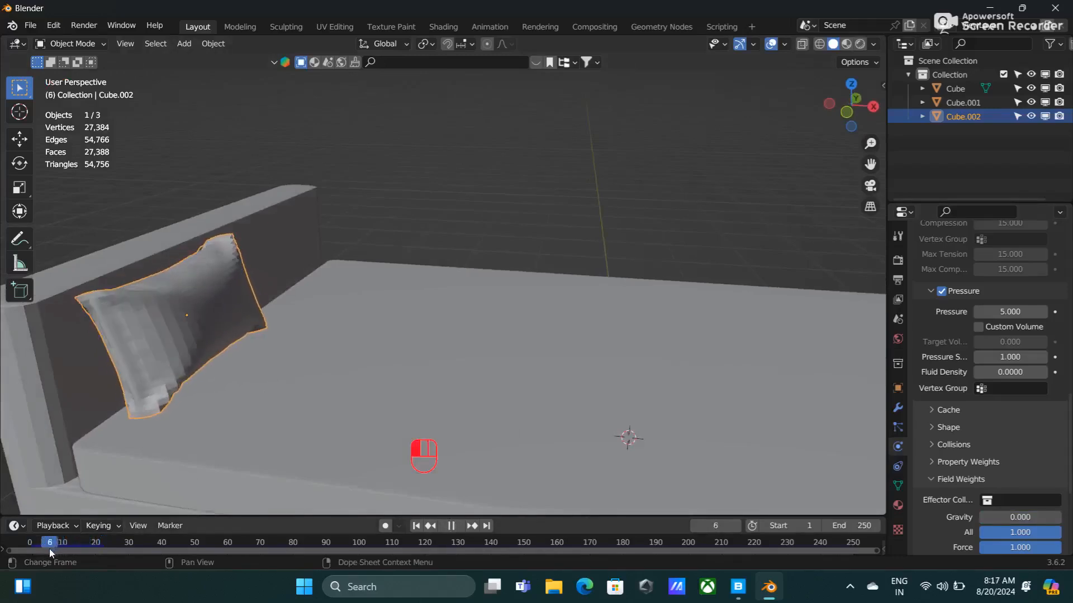
Apply the pillow's Cloth modifier and shade the pillow smooth
mouse_move(110, 373)
middle_mouse_down()
mouse_move(167, 367)
mouse_move(176, 351)
mouse_move(117, 355)
middle_mouse_up()
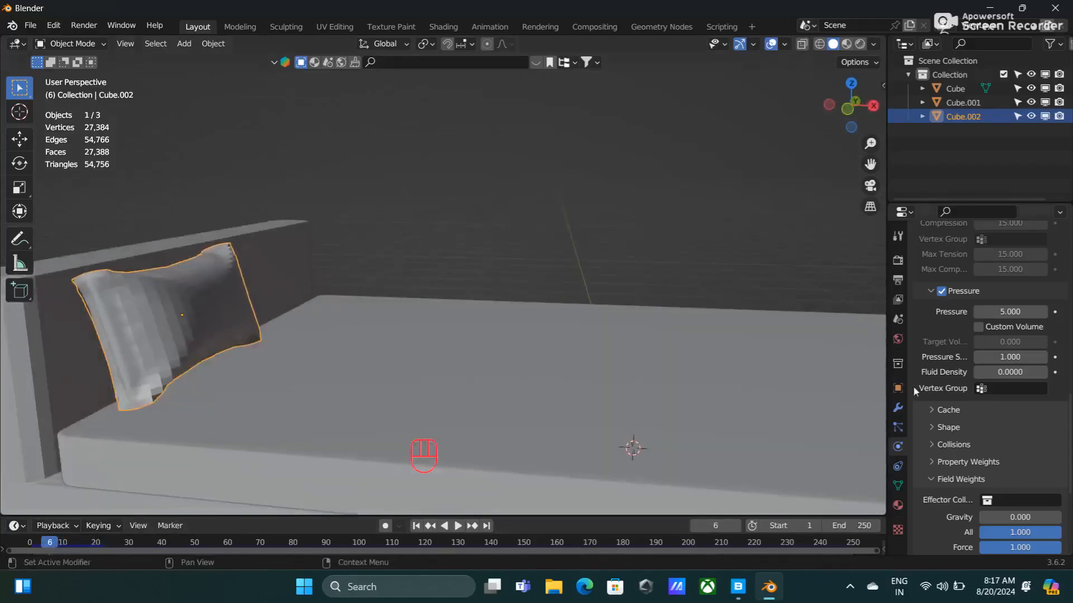
left_click(897, 407)
left_click(1026, 281)
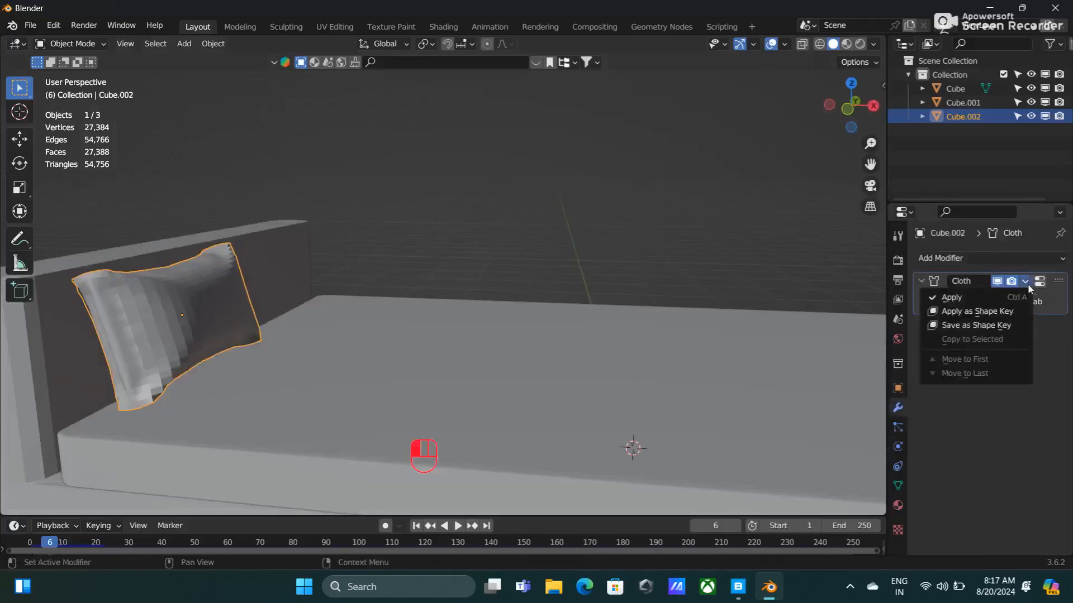
left_click(951, 297)
right_click(186, 317)
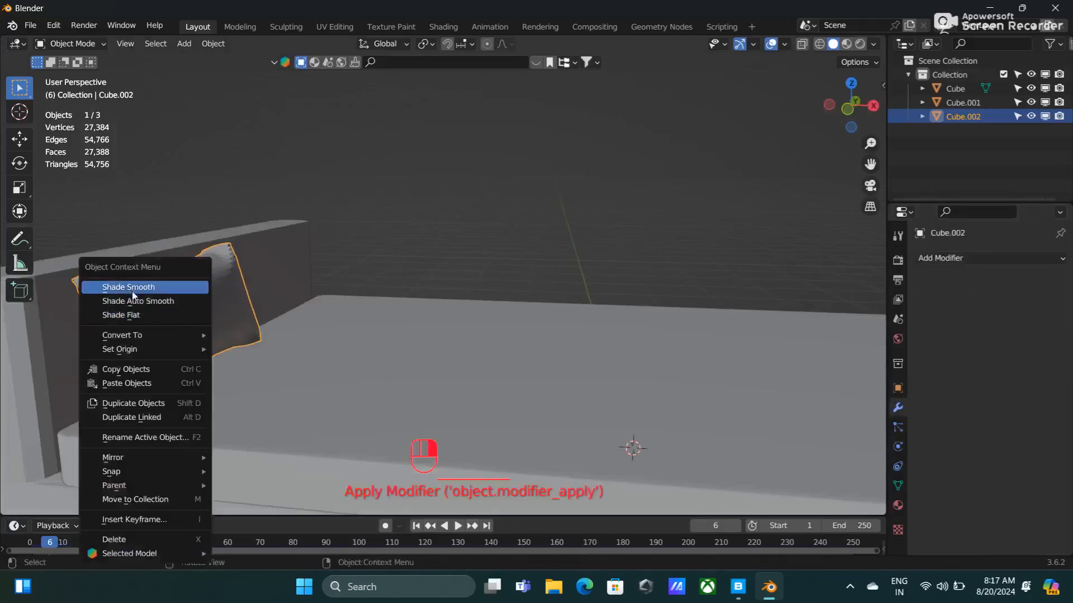
left_click(168, 281)
middle_click_drag(264, 292, 286, 310)
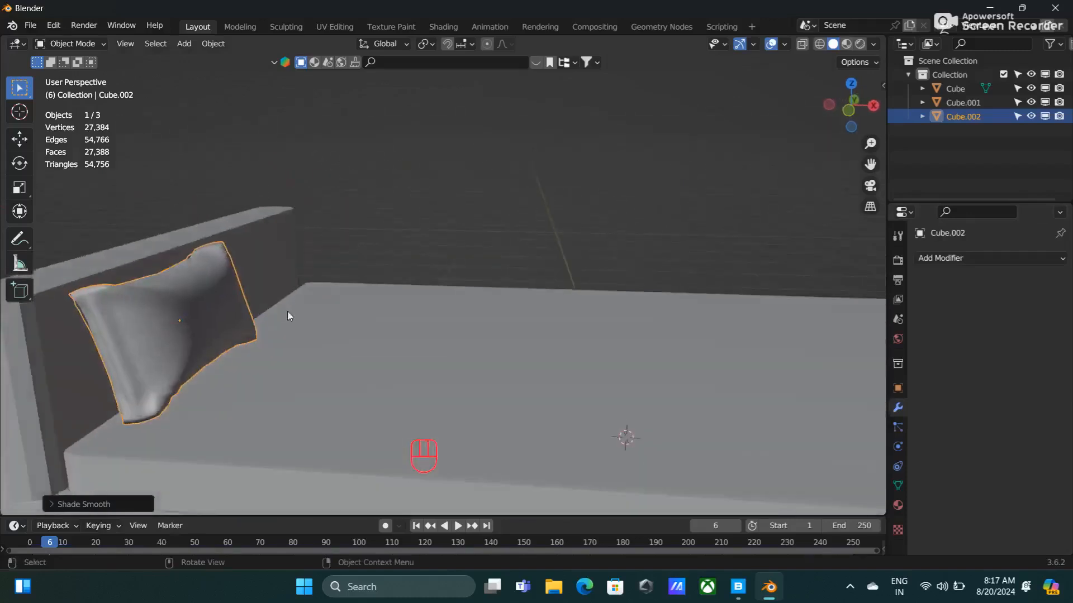
Add a plane and raise it along Z to well above the mattress
scroll(286, 310, "down", 3)
middle_click_drag(630, 331, 461, 350, "shift")
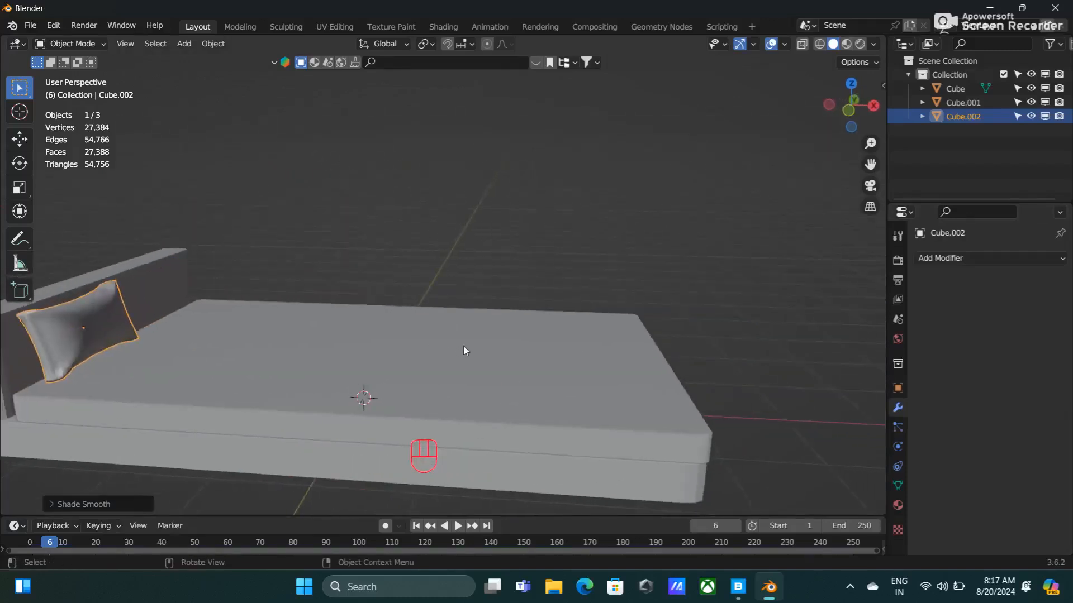
scroll(463, 350, "down", 1)
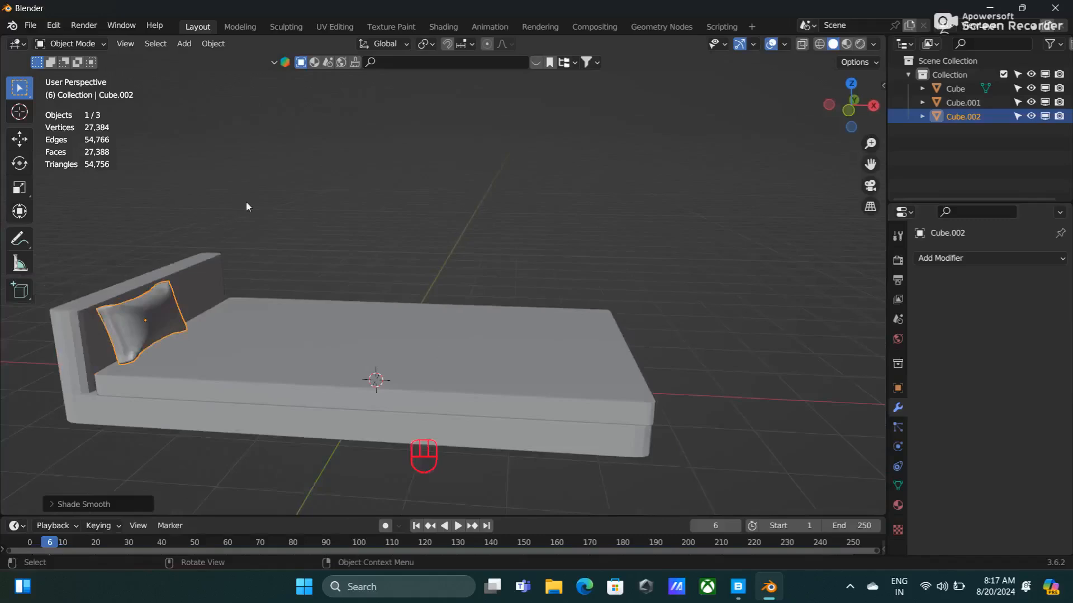
key("shift+a")
left_click(307, 209)
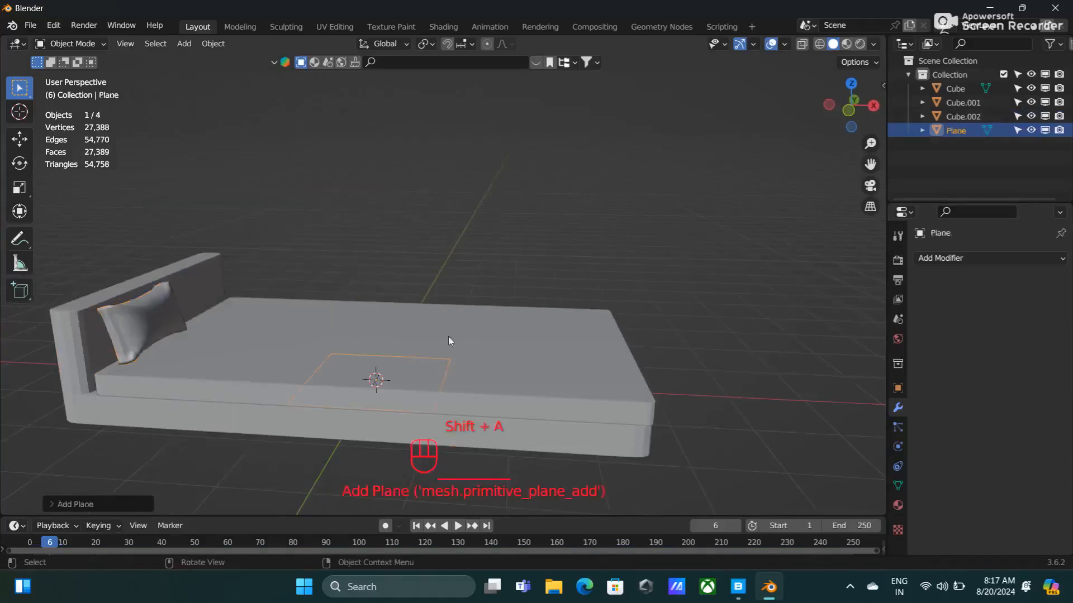
key("g")
key("z")
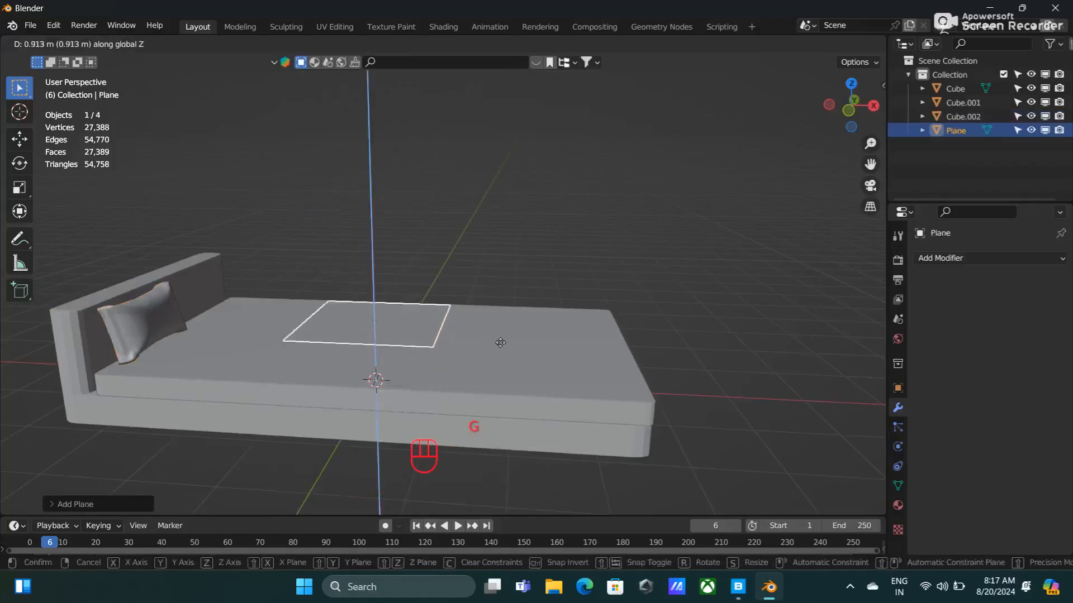
left_click(449, 150)
Scale the plane along X to about three times its length and move it along X towards the foot of the bed
middle_click_drag(469, 168, 465, 229)
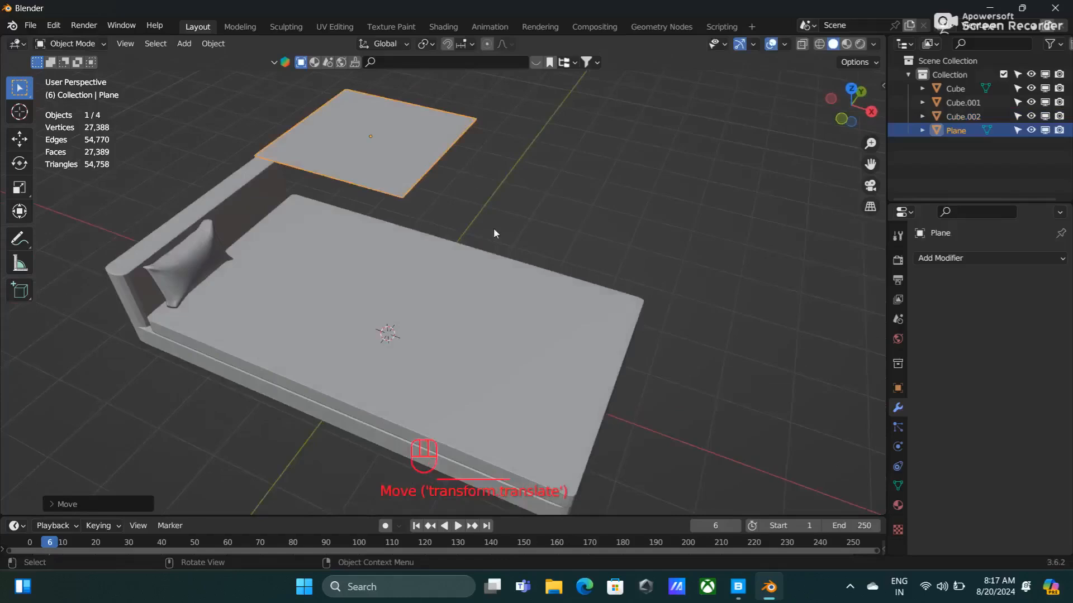
key("KP_7")
key("s")
key("x")
left_click(759, 353)
key("g")
key("x")
left_click(753, 352)
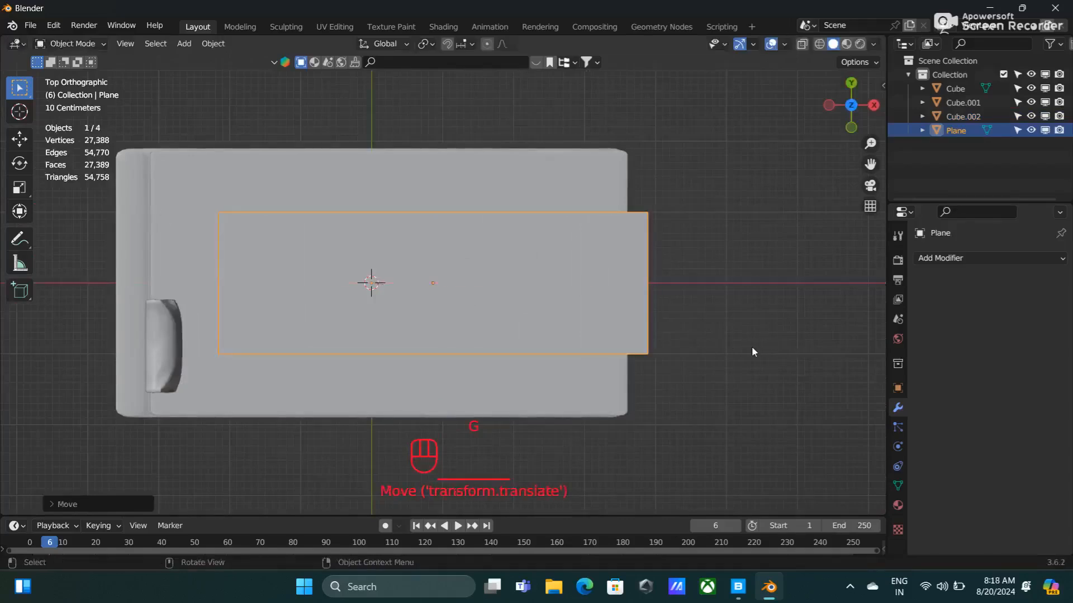
Scale the plane along Y by about 2.8 to overhang both sides of the bed, and along X by about 1.02
key("s")
key("y")
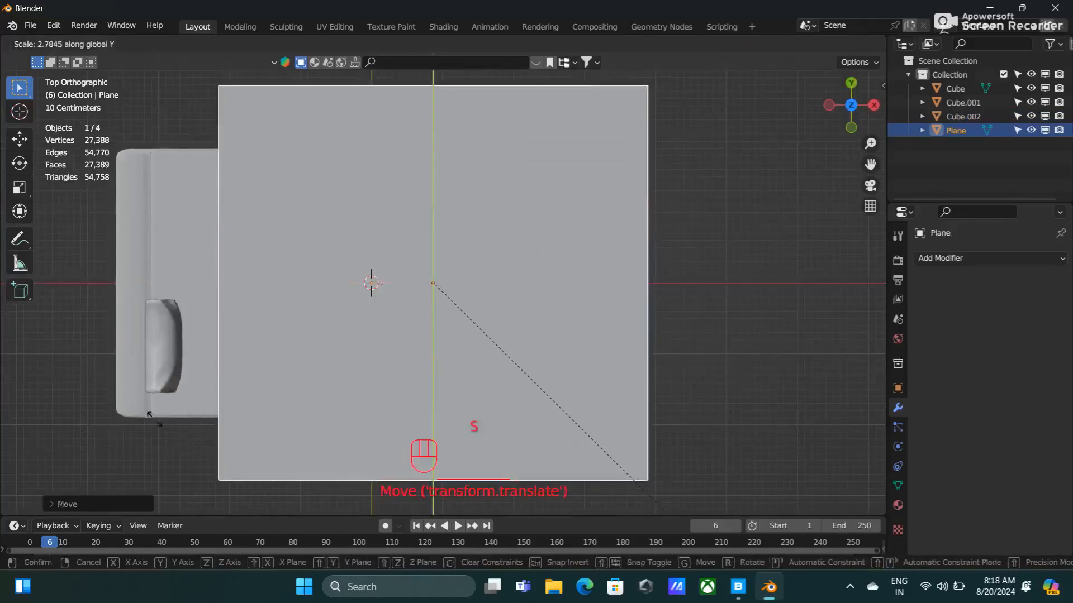
left_click(144, 411)
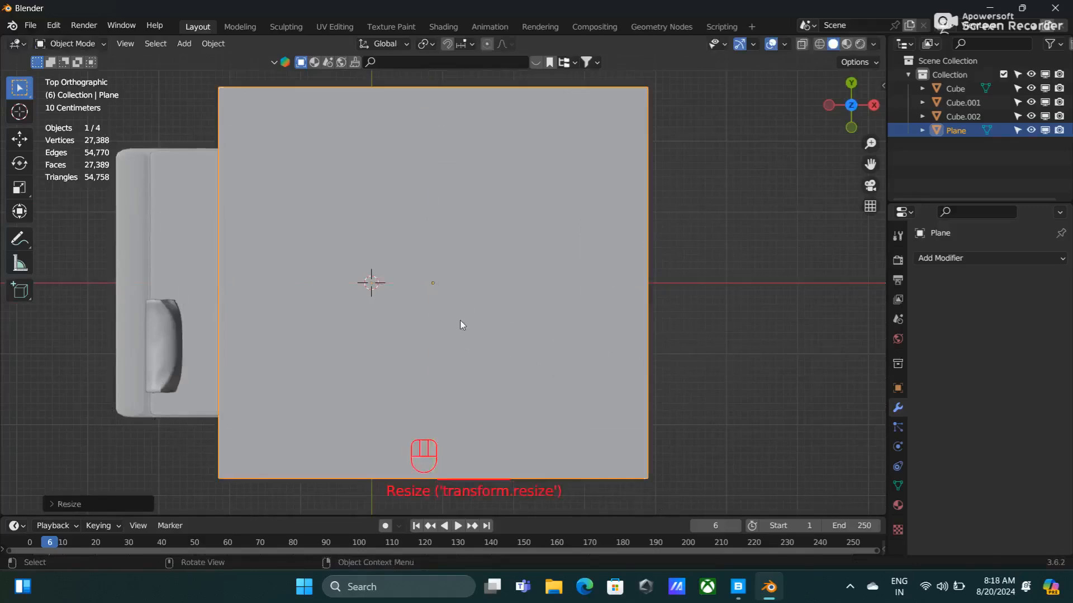
key("s")
key("x")
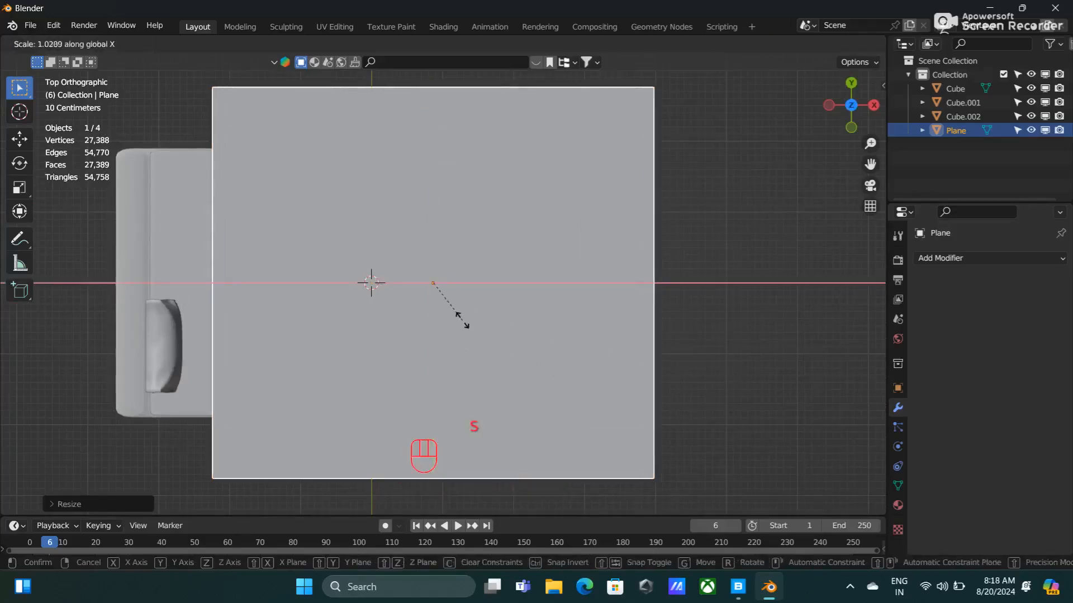
left_click(463, 326)
middle_click_drag(627, 322, 518, 208)
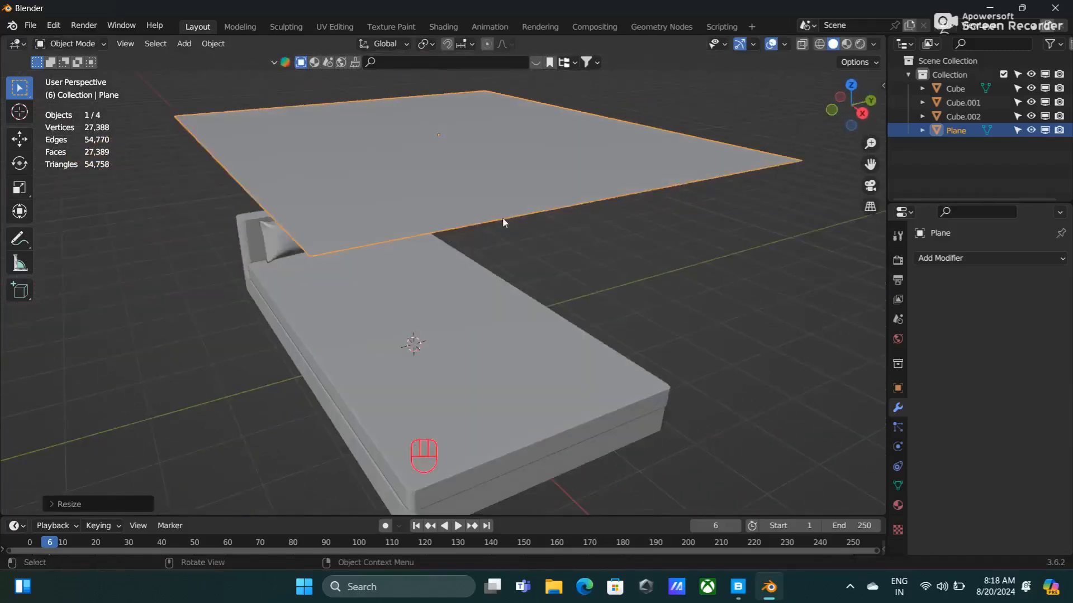
Subdivide the plane above the bed with 80 cuts
scroll(503, 222, "down", 1)
key("Tab")
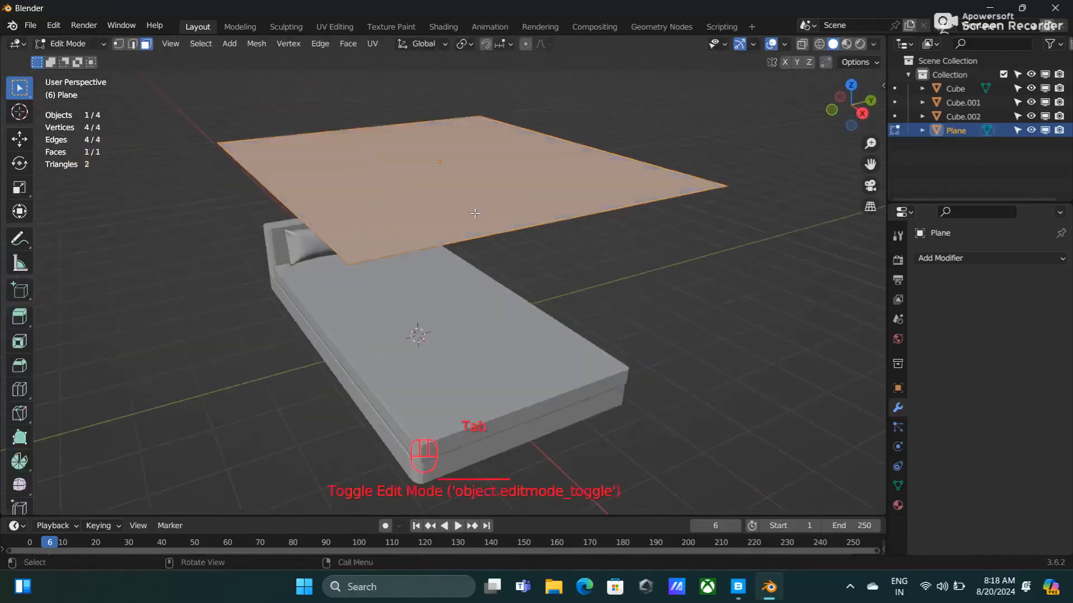
right_click(367, 174)
left_click(302, 197)
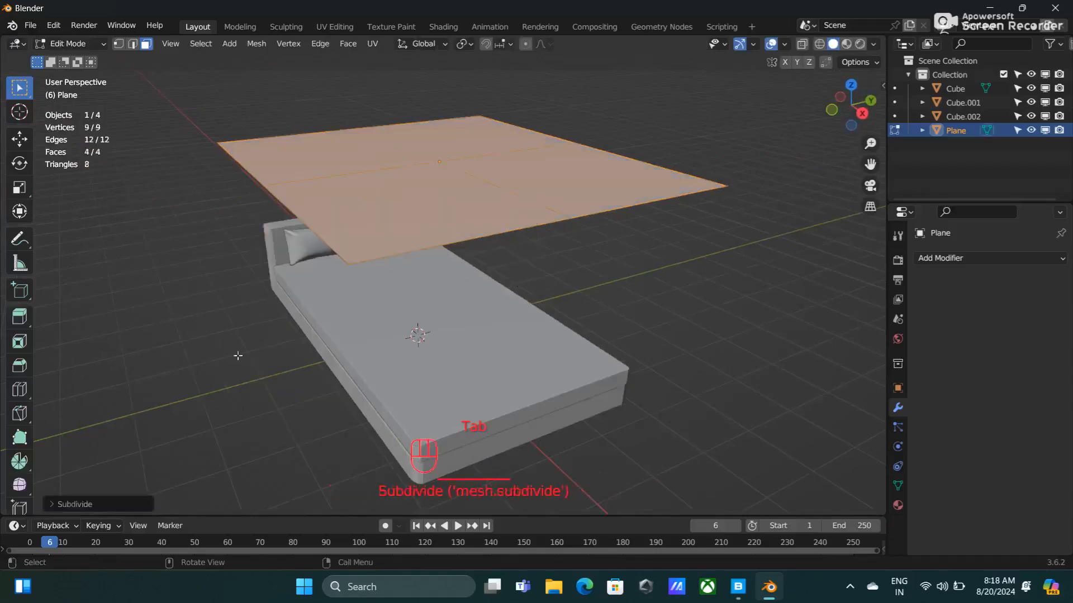
left_click(89, 507)
left_click(173, 408)
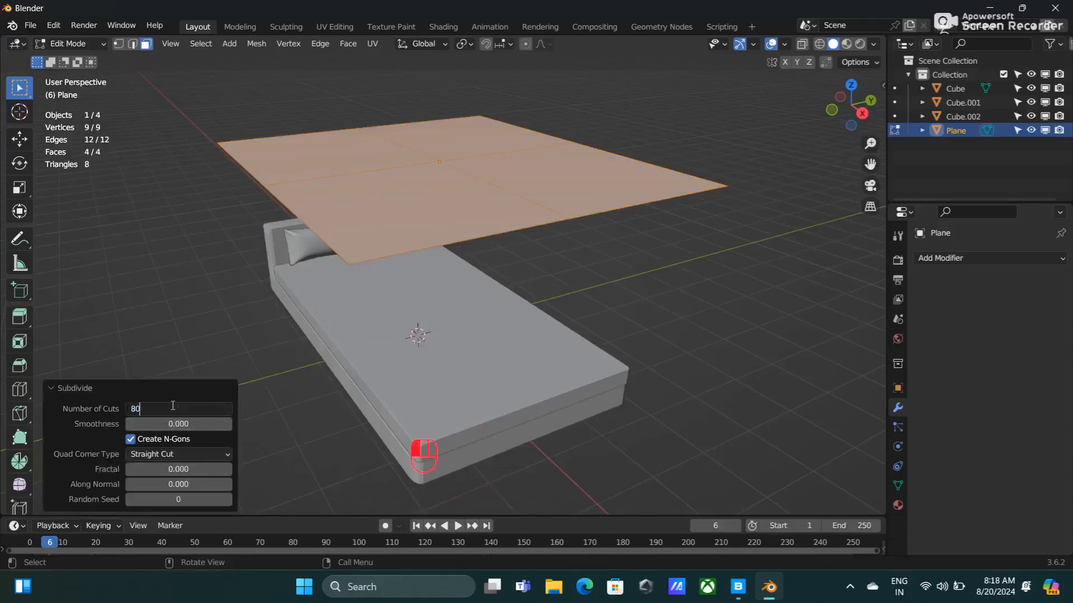
type("80")
key("Return")
left_click(100, 391)
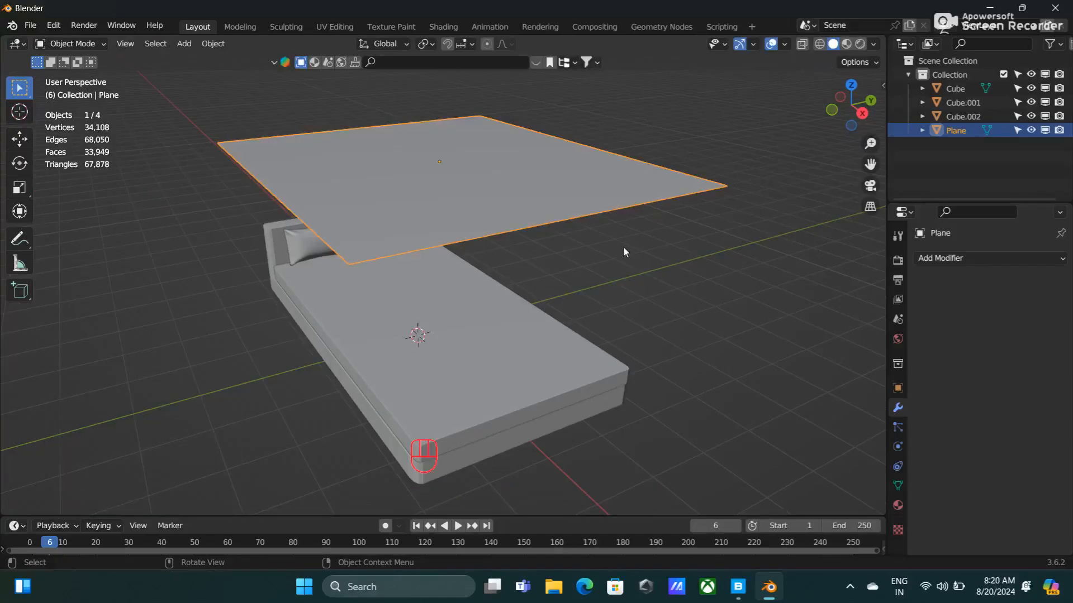
Add Collision physics to the mattress and to the bed frame
left_click(898, 446)
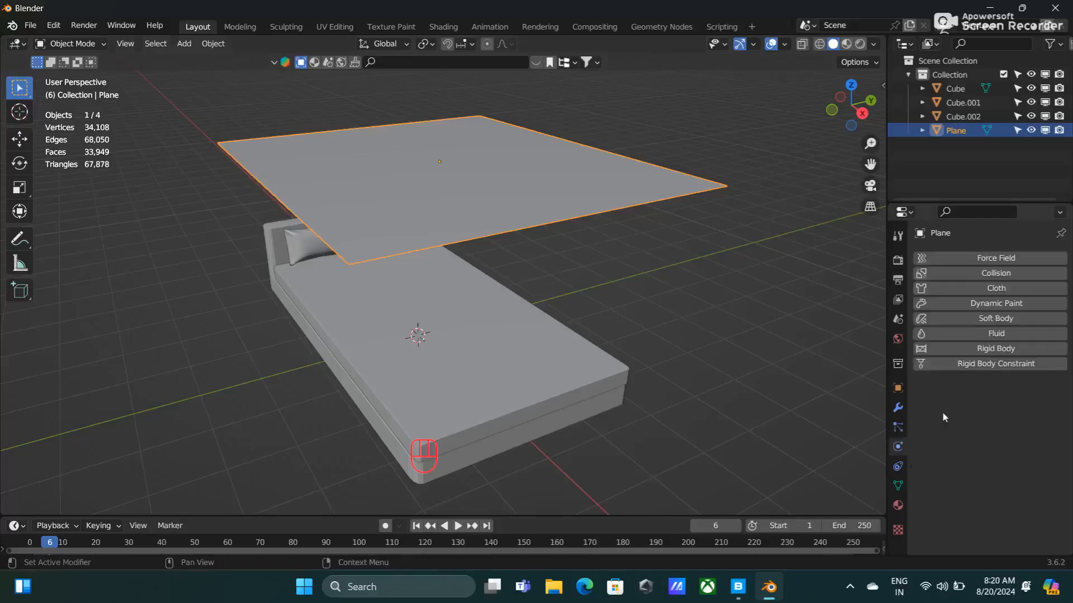
left_click(464, 376)
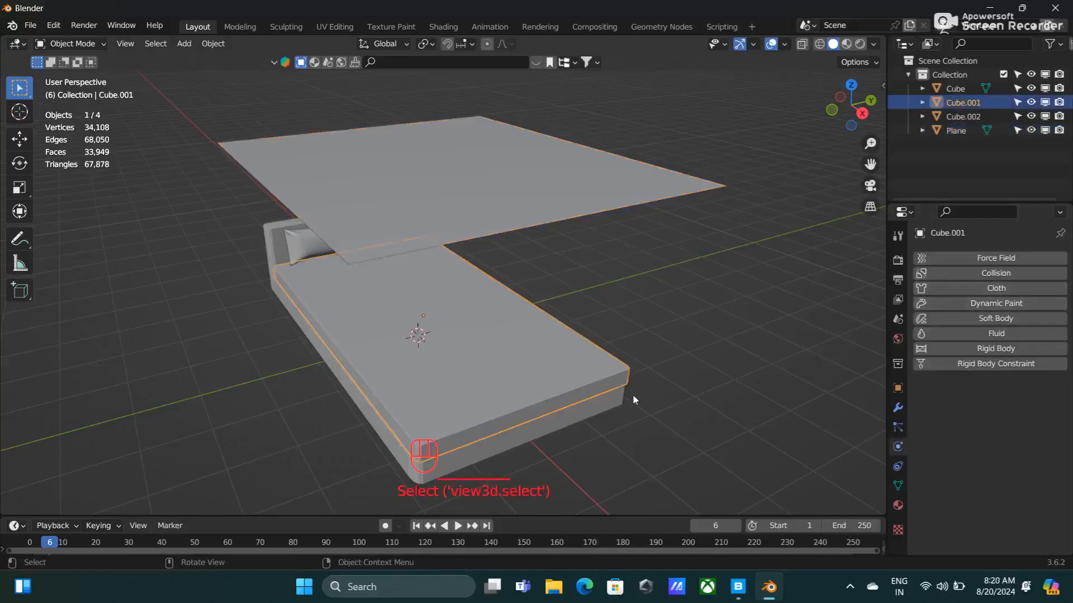
left_click(993, 275)
left_click(551, 420)
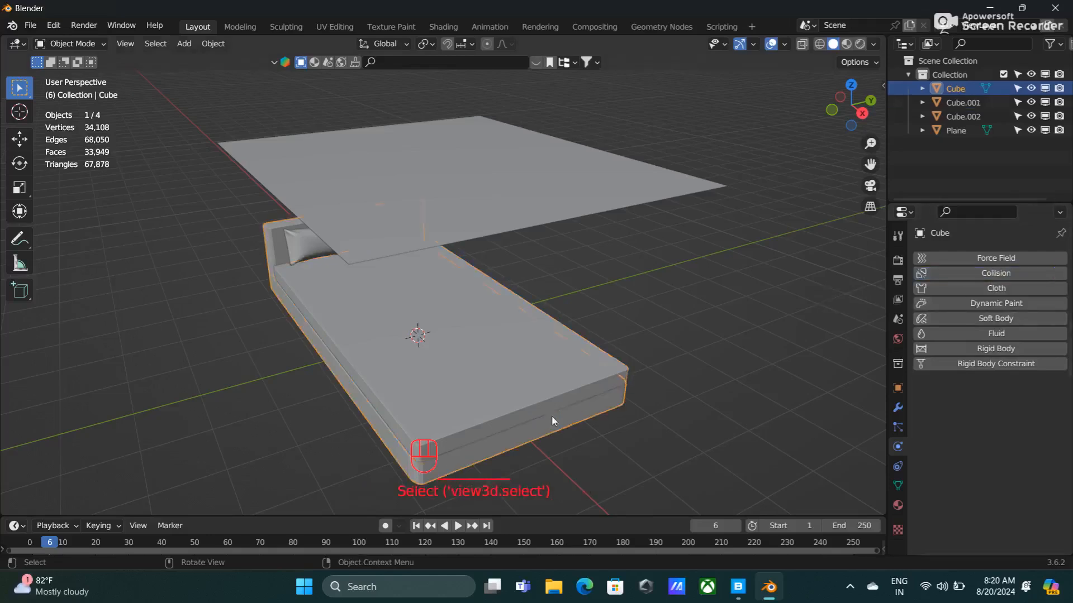
left_click(997, 273)
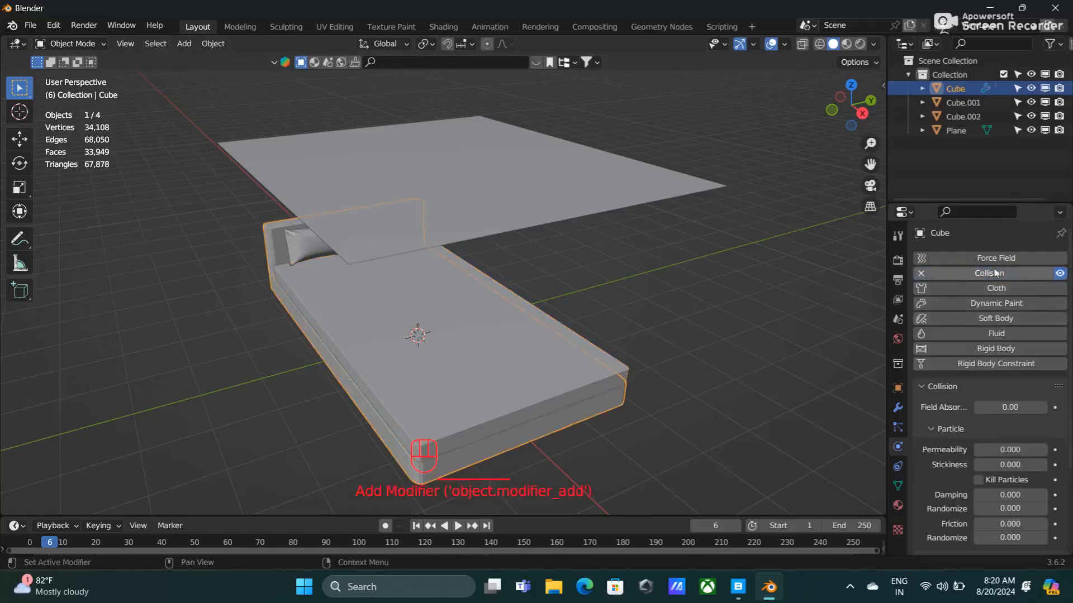
Add Cloth physics to the plane and play the simulation to about frame 44 to drape it over the bed
left_click(499, 204)
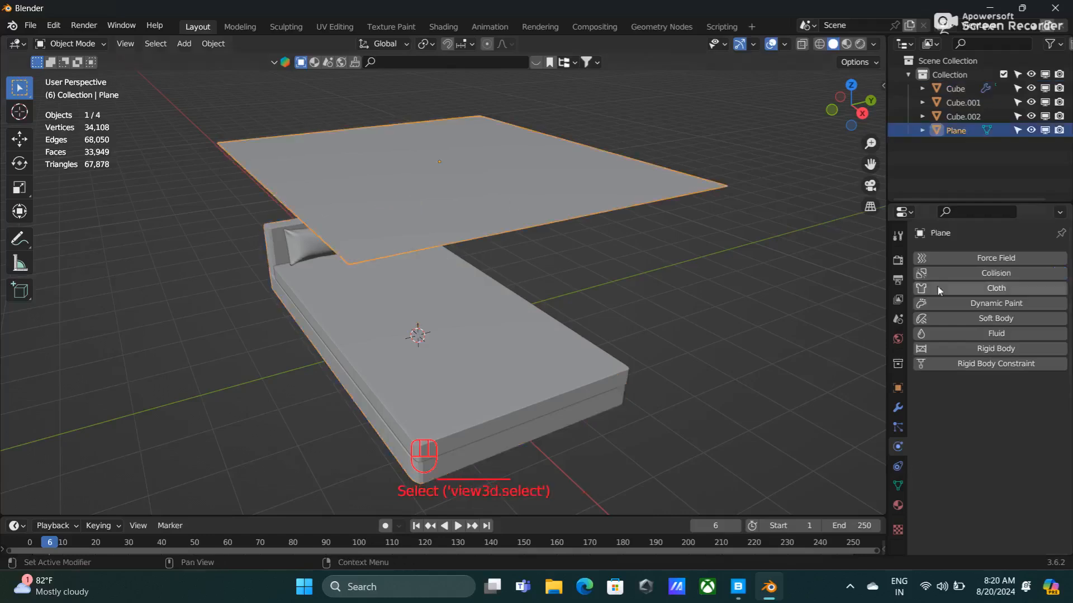
left_click(996, 288)
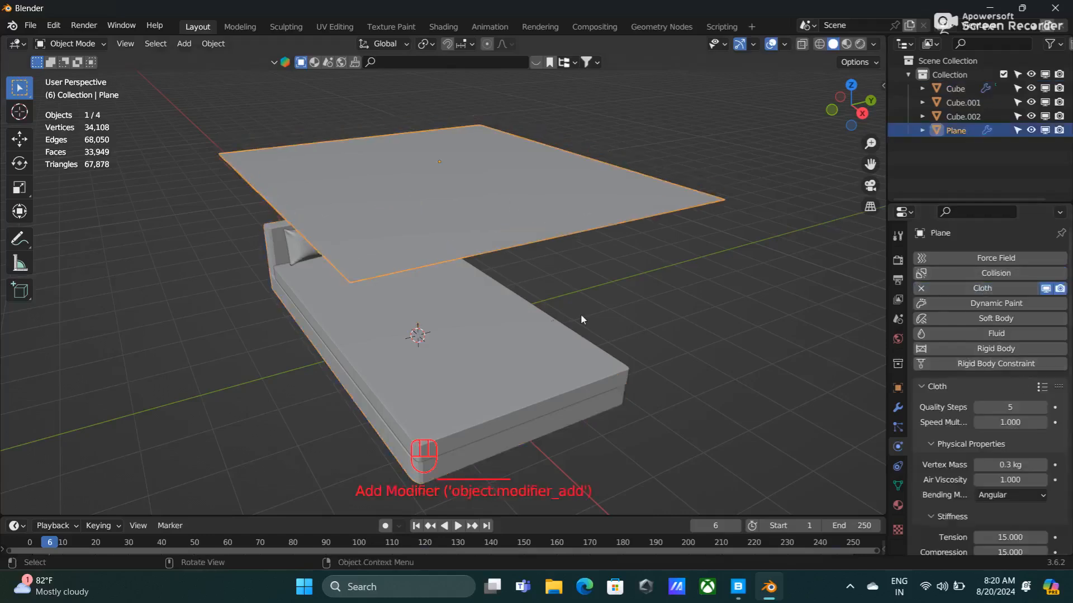
key("space")
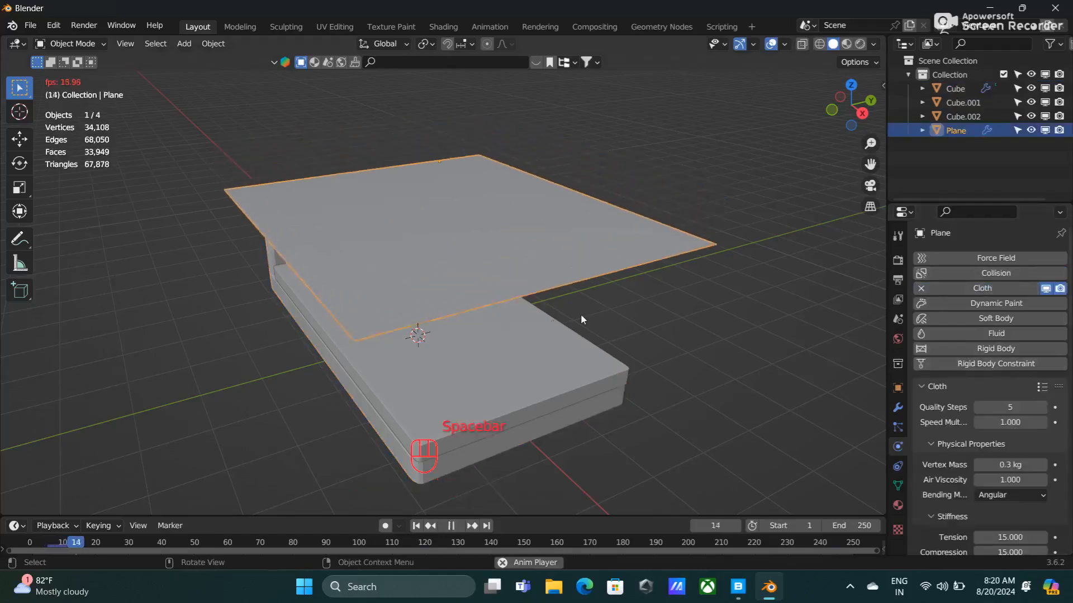
middle_click_drag(688, 325, 729, 322)
key("space")
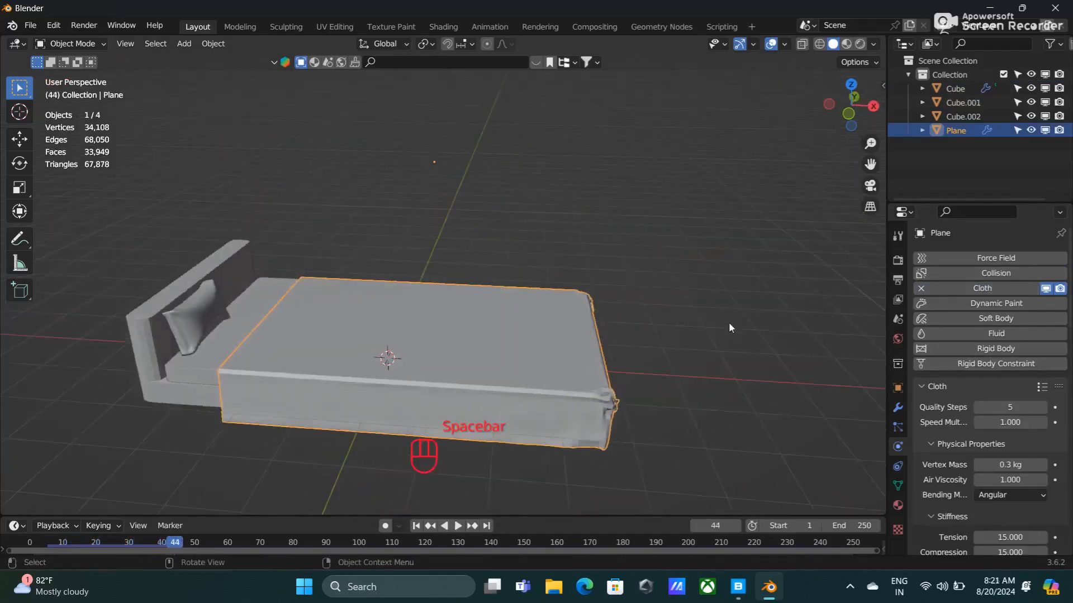
middle_click_drag(306, 446, 241, 464)
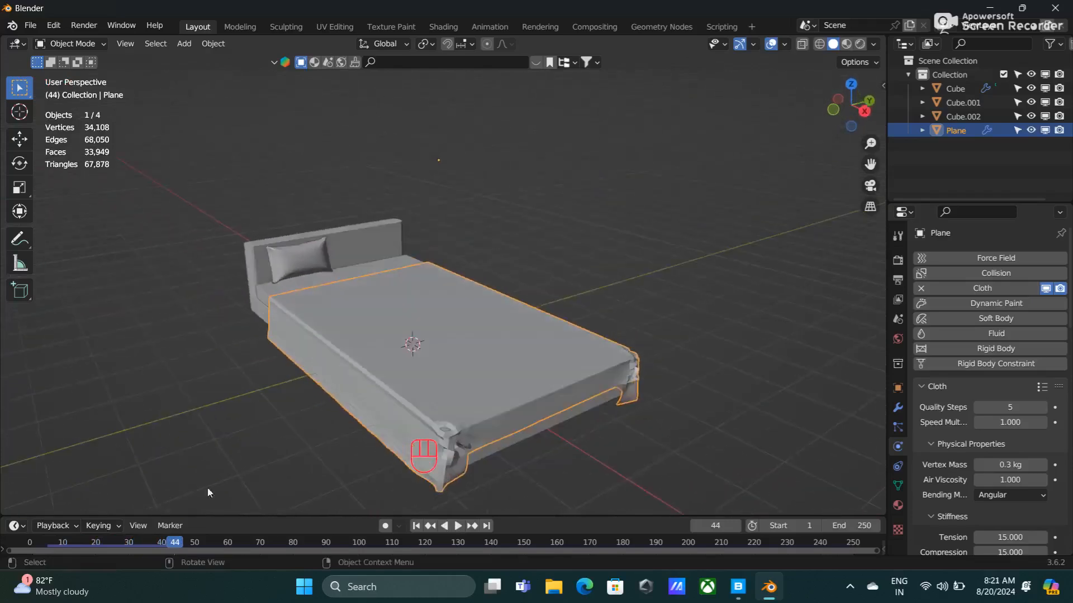
Scrub the cloth simulation to frame 58 to pick the blanket's draped shape
left_click(175, 545)
left_click_drag(175, 544, 233, 557)
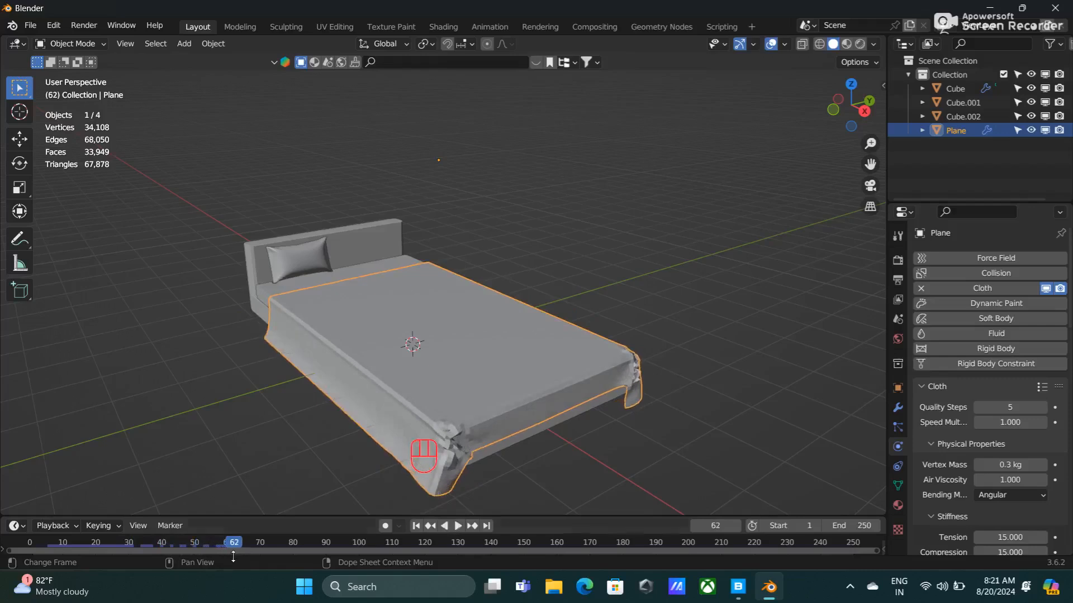
middle_click_drag(475, 457, 698, 424)
left_click(232, 544)
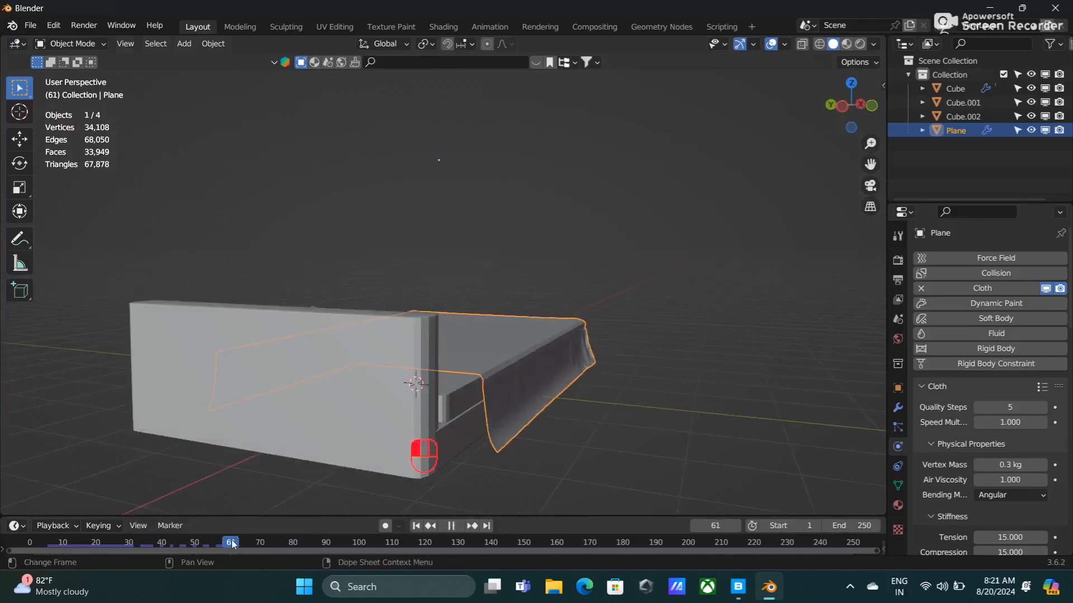
left_click_drag(230, 546, 221, 546)
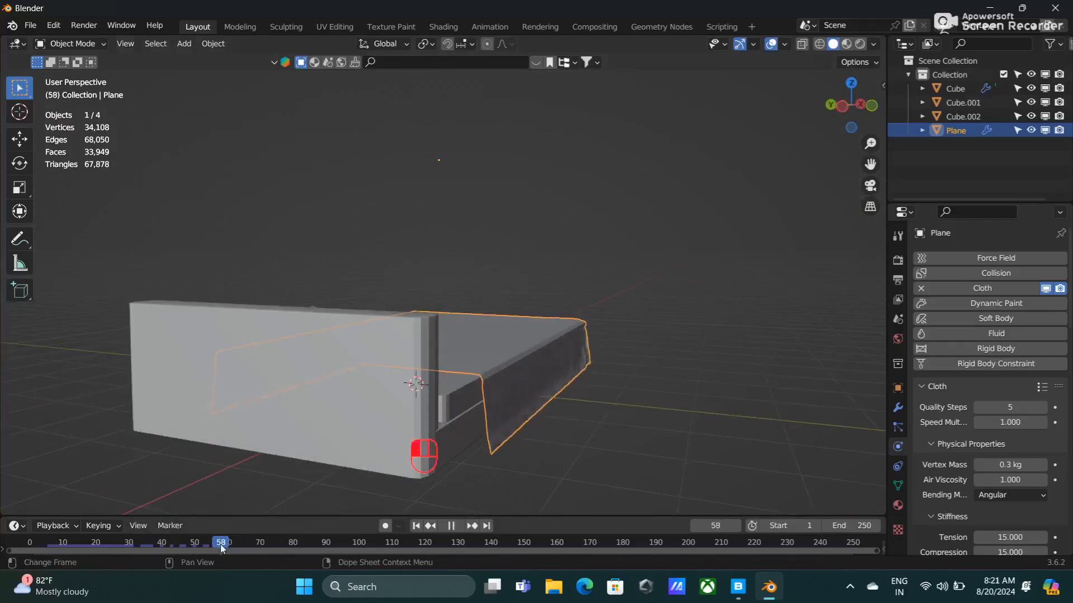
middle_click_drag(659, 336, 546, 335)
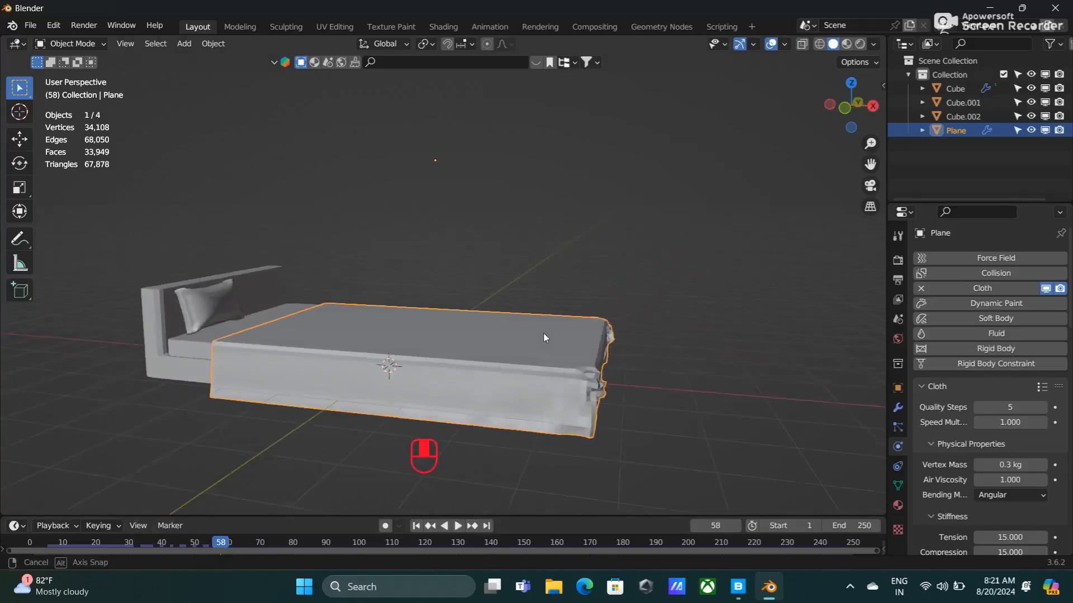
Apply the Cloth modifier on the draped blanket plane
left_click(897, 407)
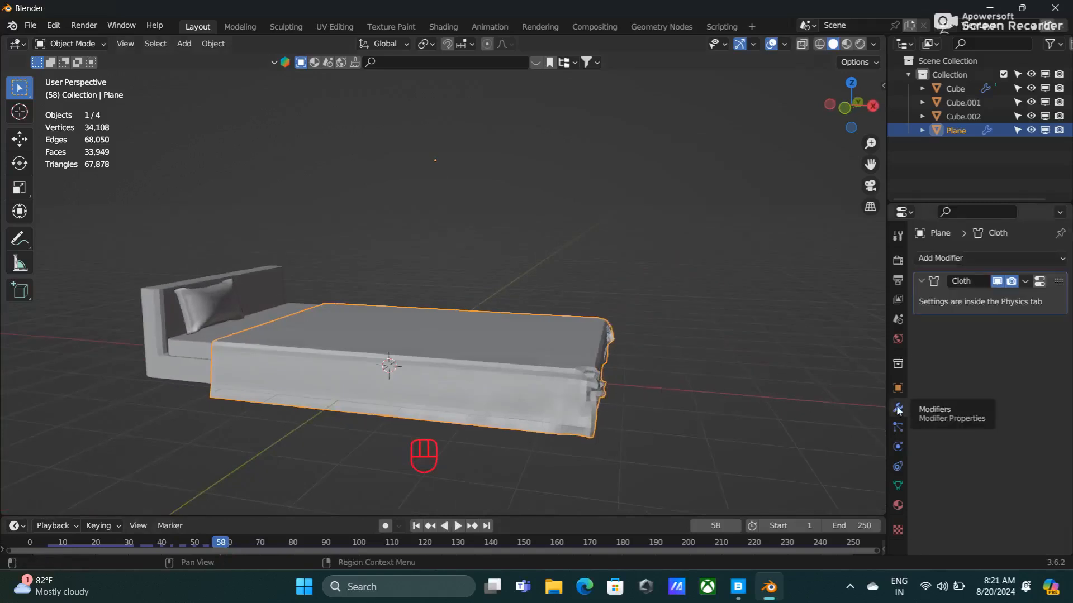
left_click(1025, 281)
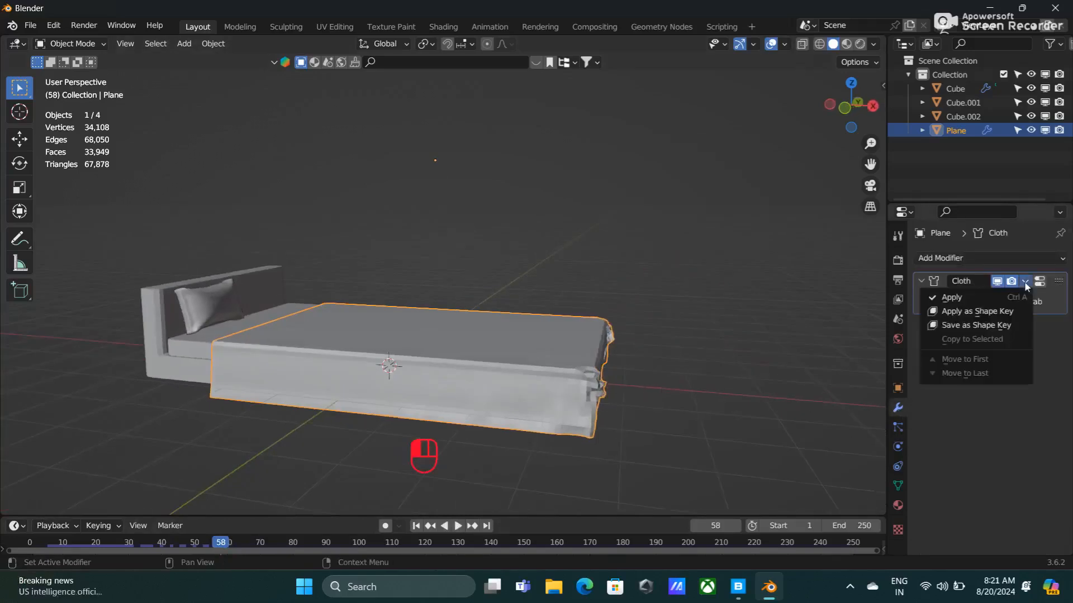
left_click(955, 297)
Add a Solidify modifier to the blanket
middle_click_drag(117, 337, 293, 330)
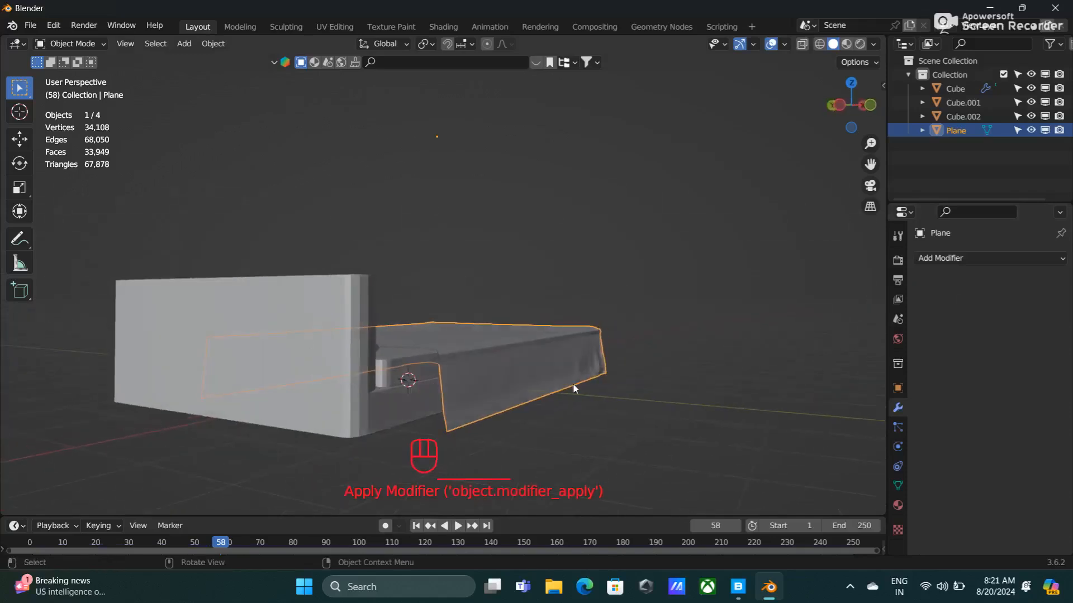
scroll(573, 385, "up", 2)
middle_click_drag(572, 385, 571, 382)
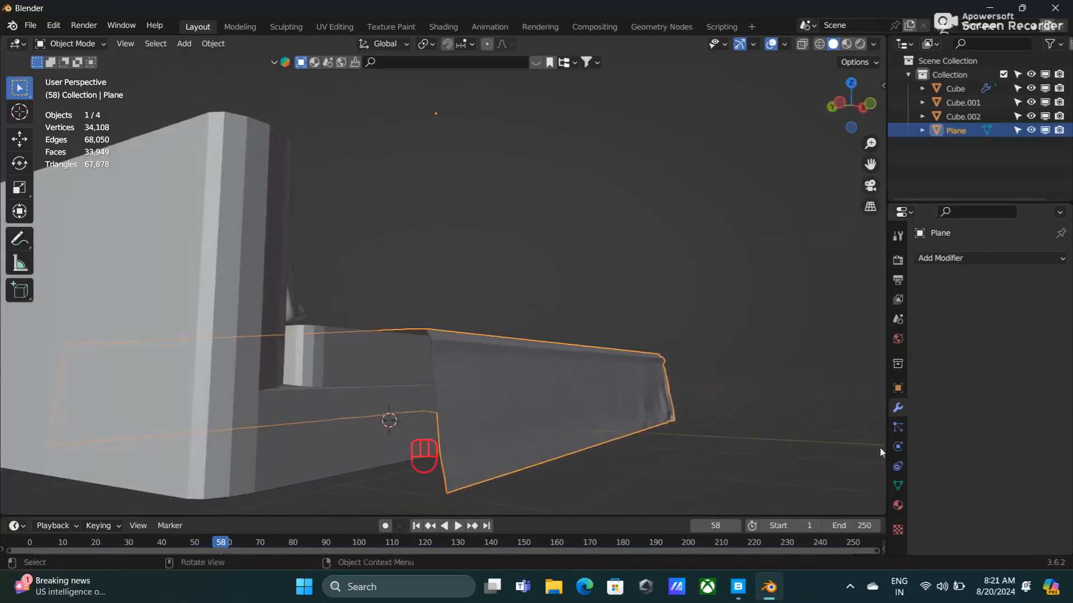
left_click(971, 259)
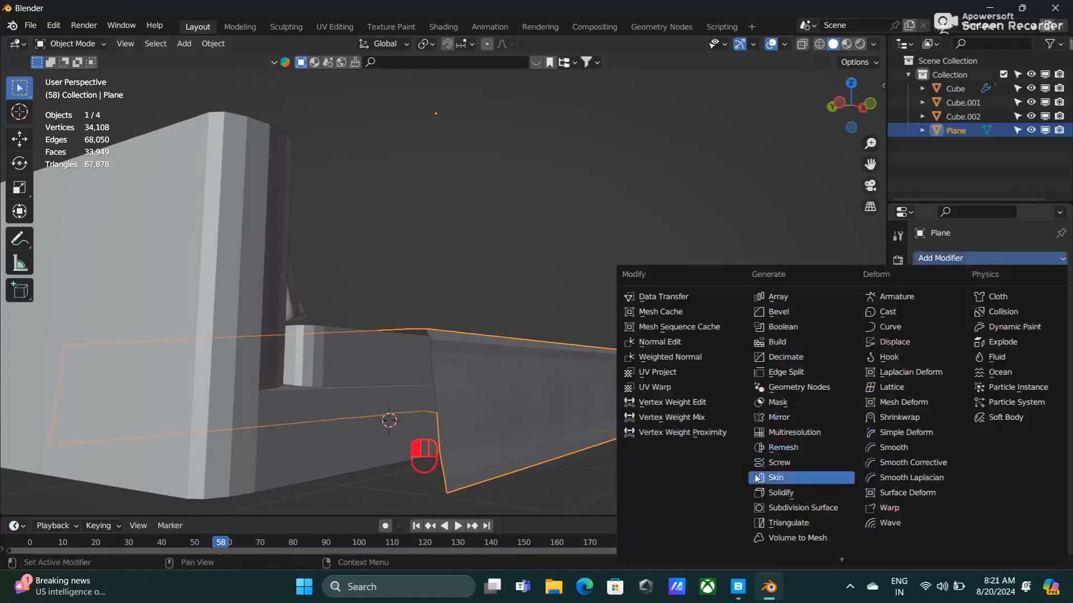
left_click(766, 492)
scroll(665, 437, "up", 2)
scroll(732, 365, "up", 3)
scroll(685, 381, "down", 3)
middle_click_drag(685, 381, 695, 347, "shift")
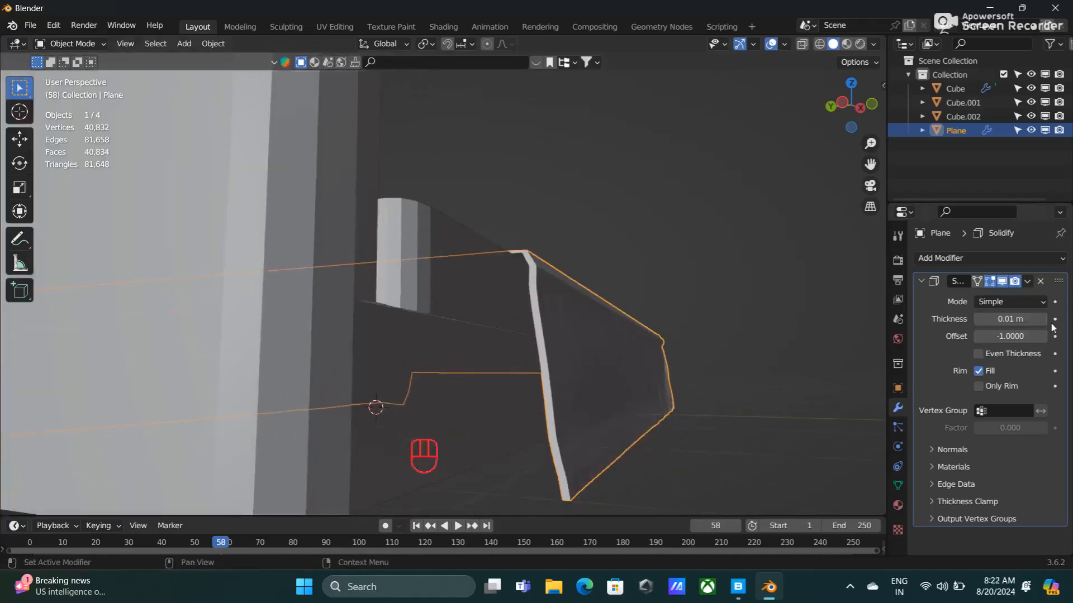
Set the blanket's Solidify thickness to -0.01 m and apply the modifier
left_click(977, 323)
left_click(977, 323)
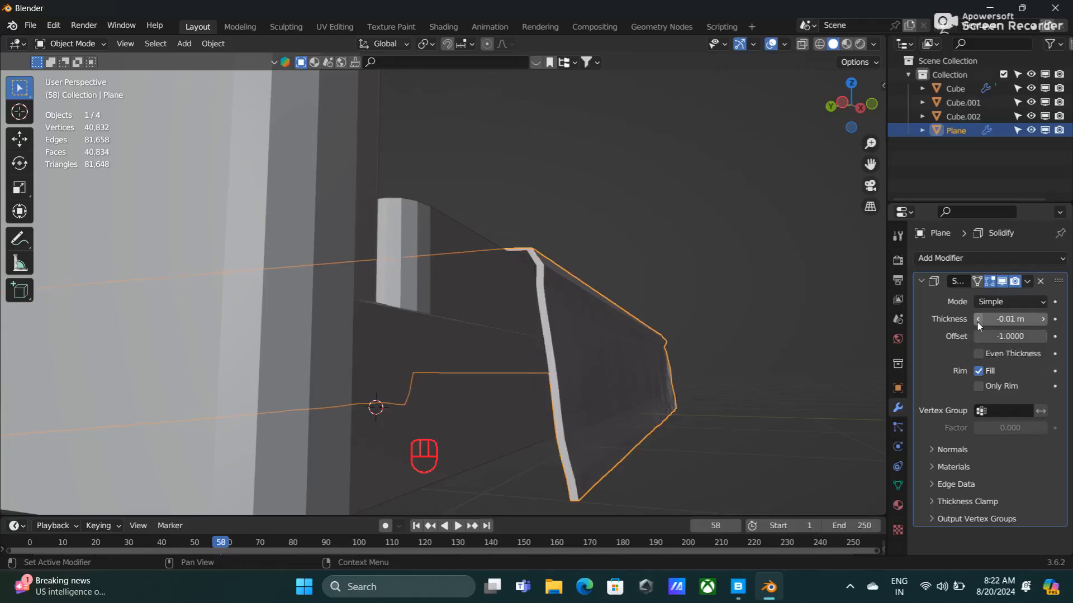
left_click(977, 322)
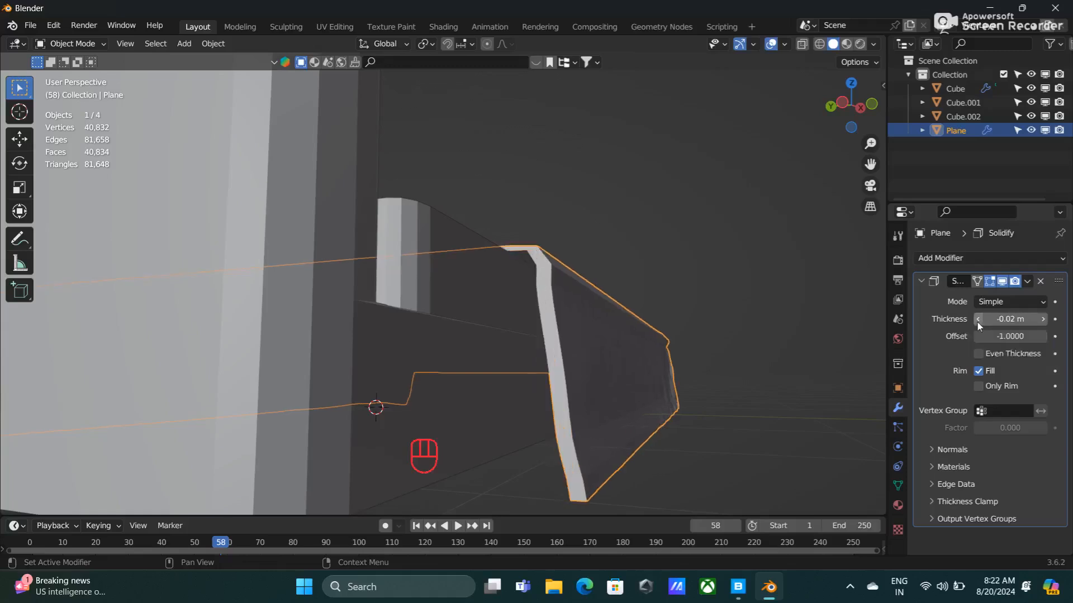
left_click(1043, 319)
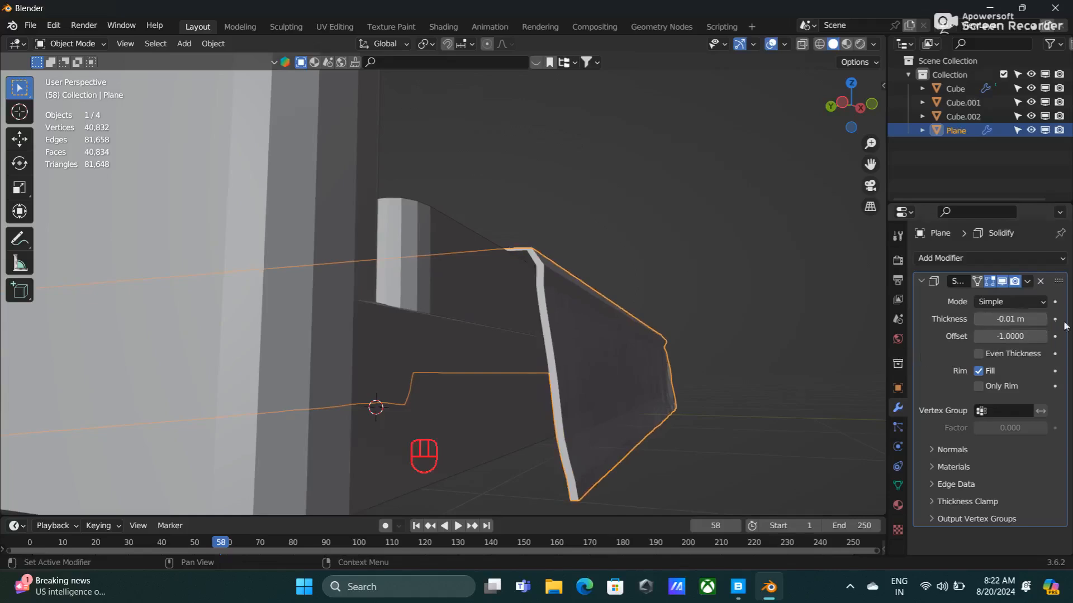
left_click(1028, 281)
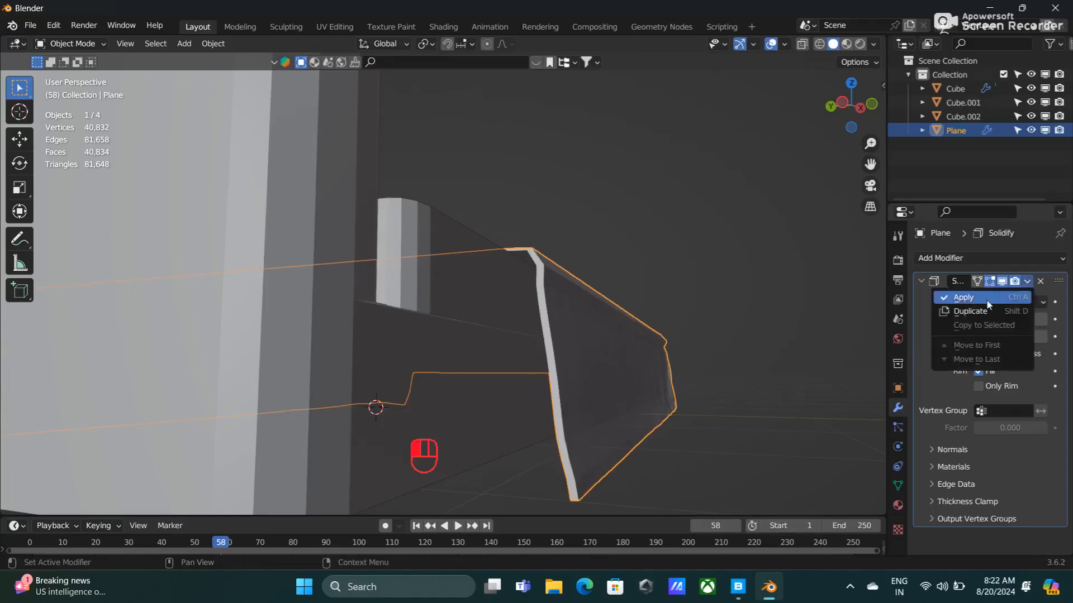
left_click(963, 297)
Shade the blanket smooth and check its draped corners at the foot of the bed
middle_click_drag(864, 306, 536, 376)
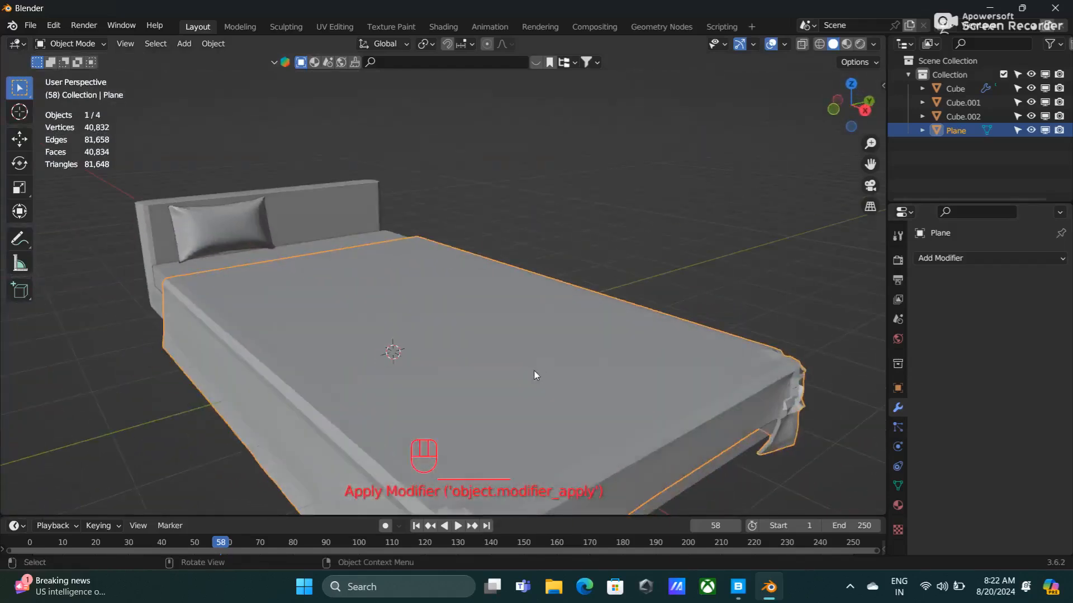
right_click(442, 404)
left_click(393, 287)
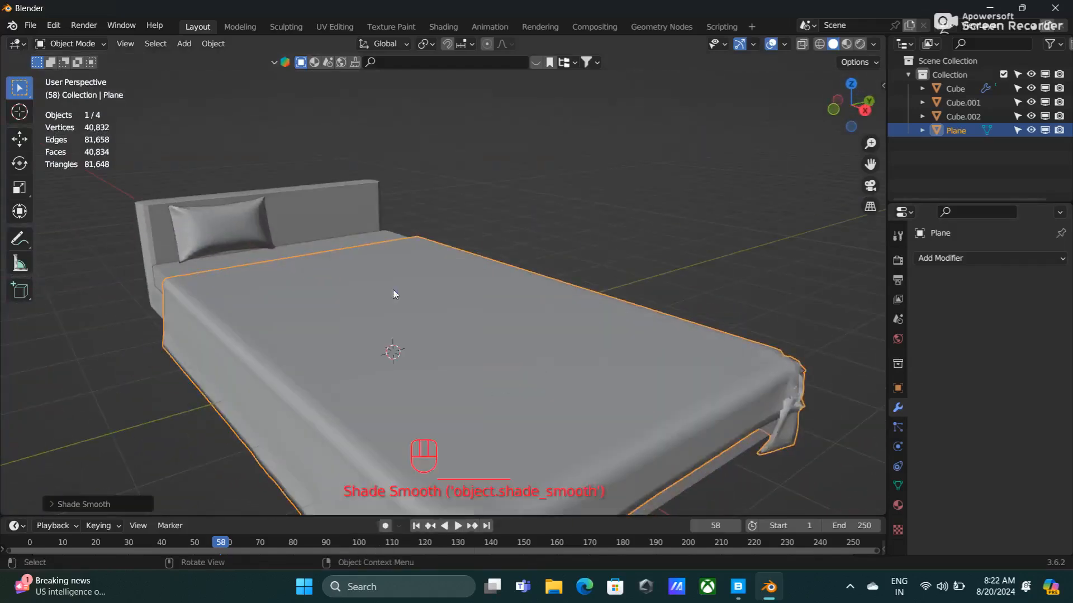
mouse_move(439, 346)
middle_mouse_down()
mouse_move(595, 307)
mouse_move(659, 304)
mouse_move(458, 339)
middle_mouse_up()
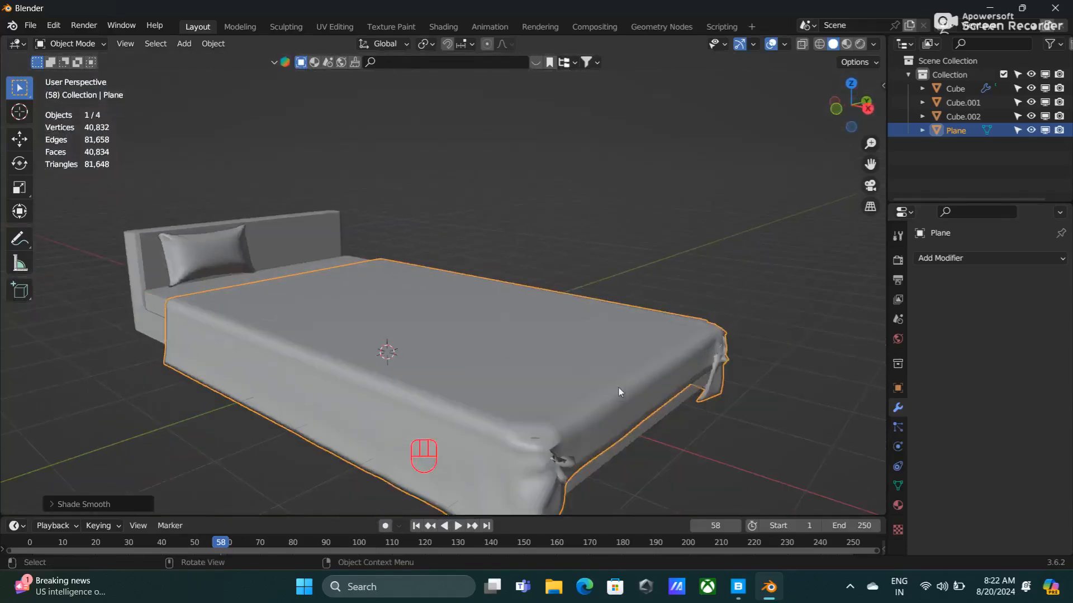
middle_click_drag(702, 387, 644, 398)
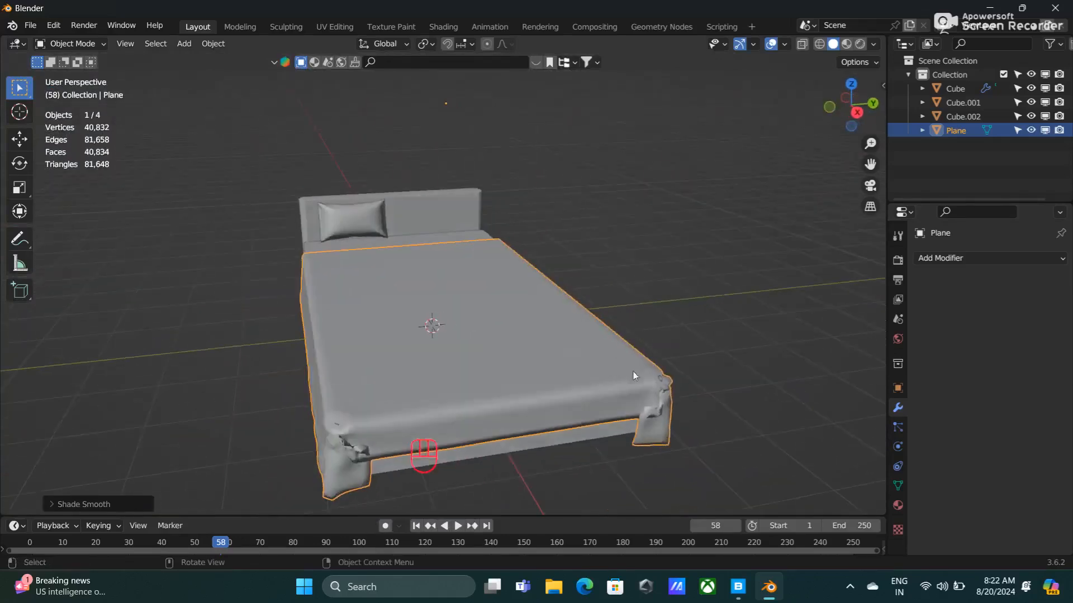
Switch to the Sculpting workspace and set the Draw brush radius to 20 px
left_click(285, 27)
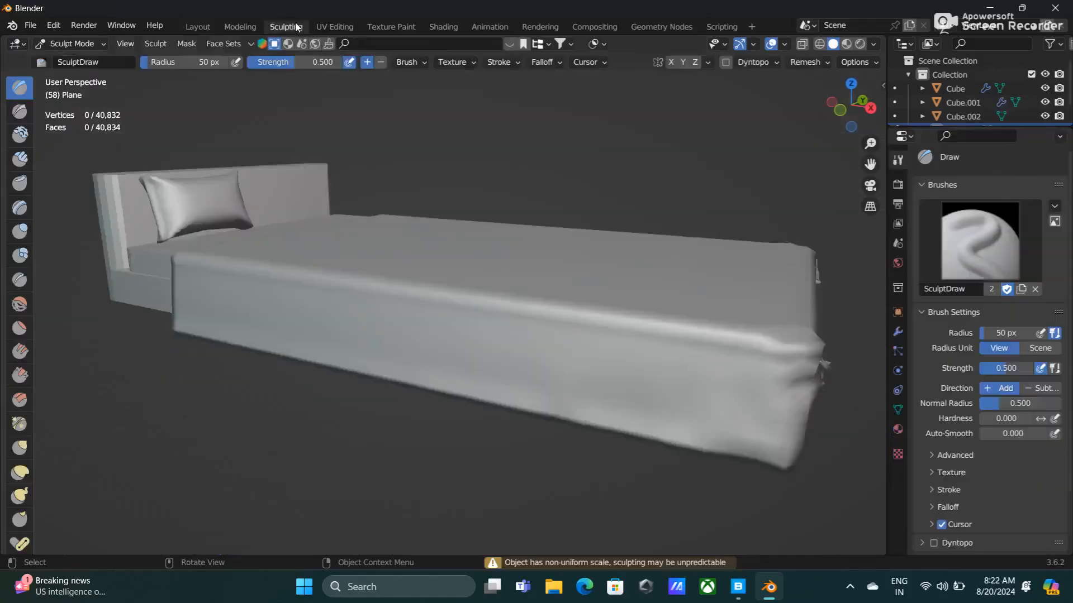
middle_click_drag(754, 246, 712, 265)
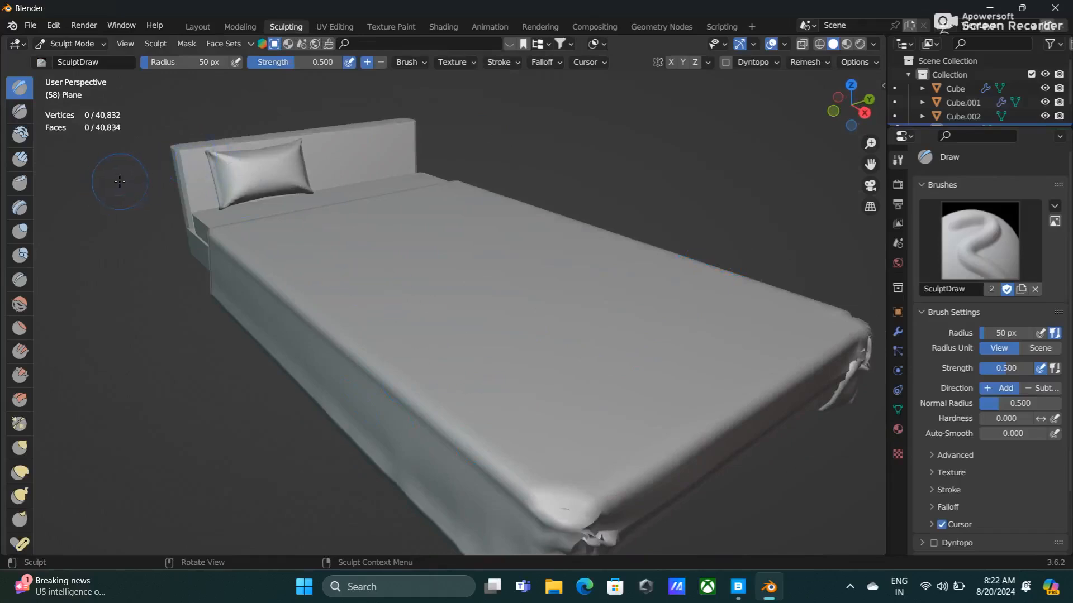
left_click(182, 62)
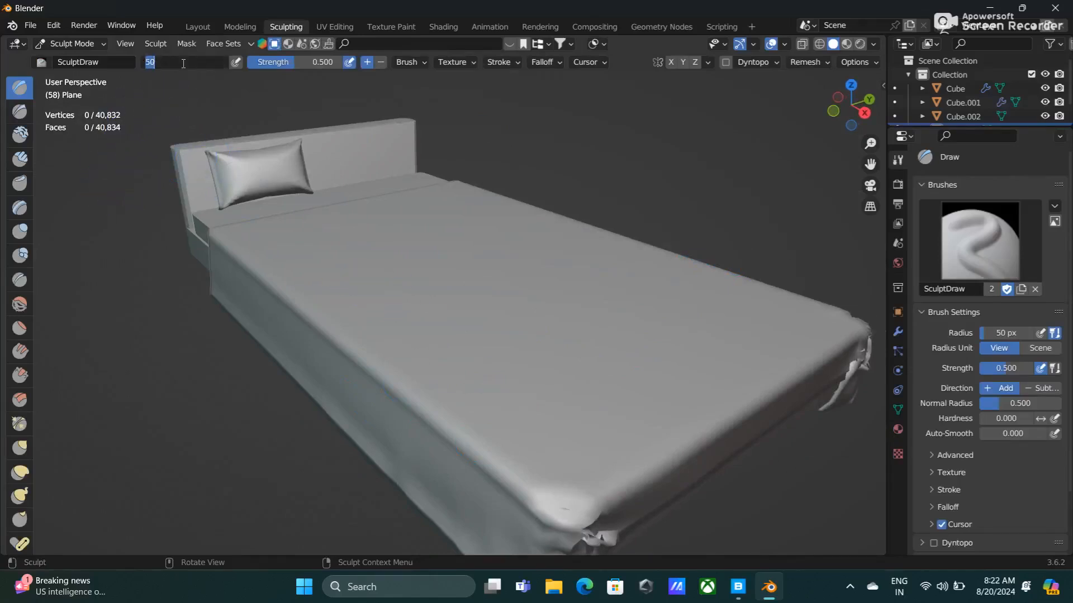
key("Return")
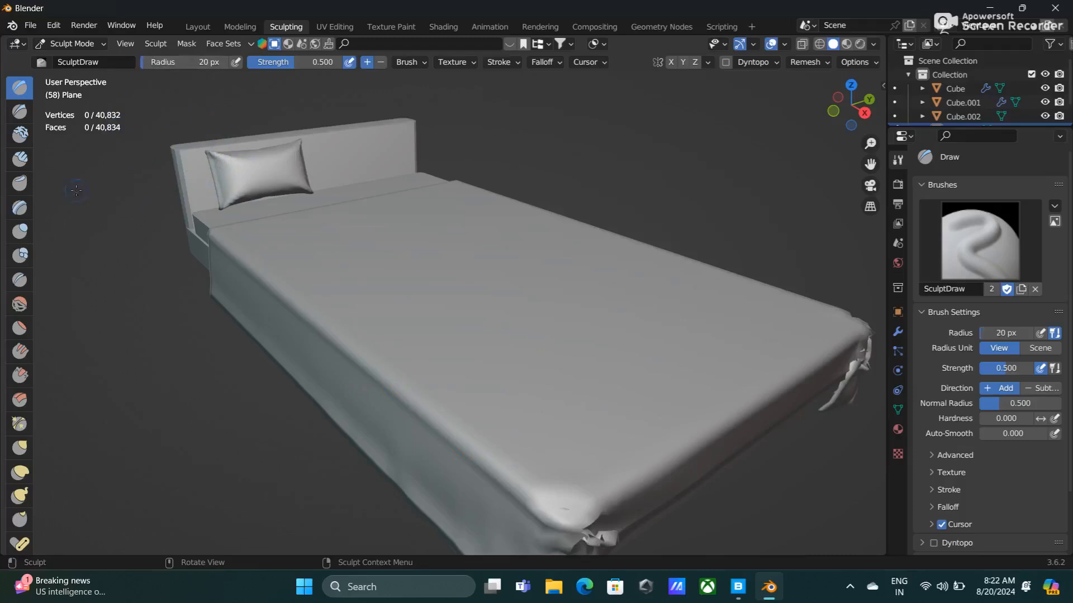
Set the Draw brush strength to 0.616 and sculpt several raised wrinkles across the top of the blanket
scroll(376, 282, "up", 1)
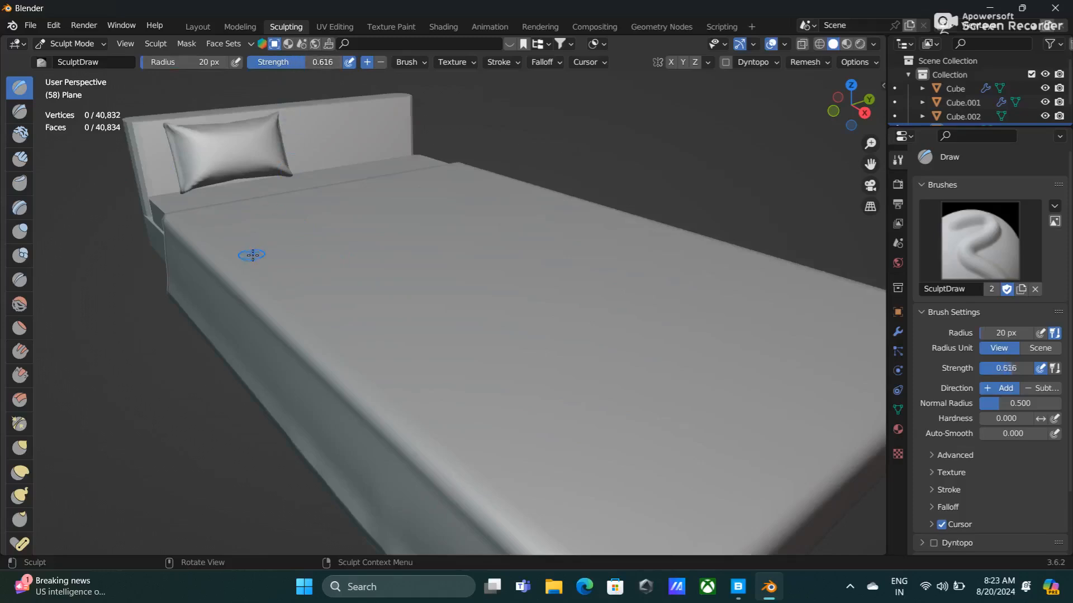
left_click_drag(285, 250, 412, 235)
left_click_drag(317, 263, 474, 280)
left_click_drag(286, 314, 531, 336)
left_click_drag(397, 205, 532, 205)
left_click_drag(482, 232, 578, 244)
left_click_drag(521, 311, 732, 324)
left_click_drag(654, 366, 560, 392)
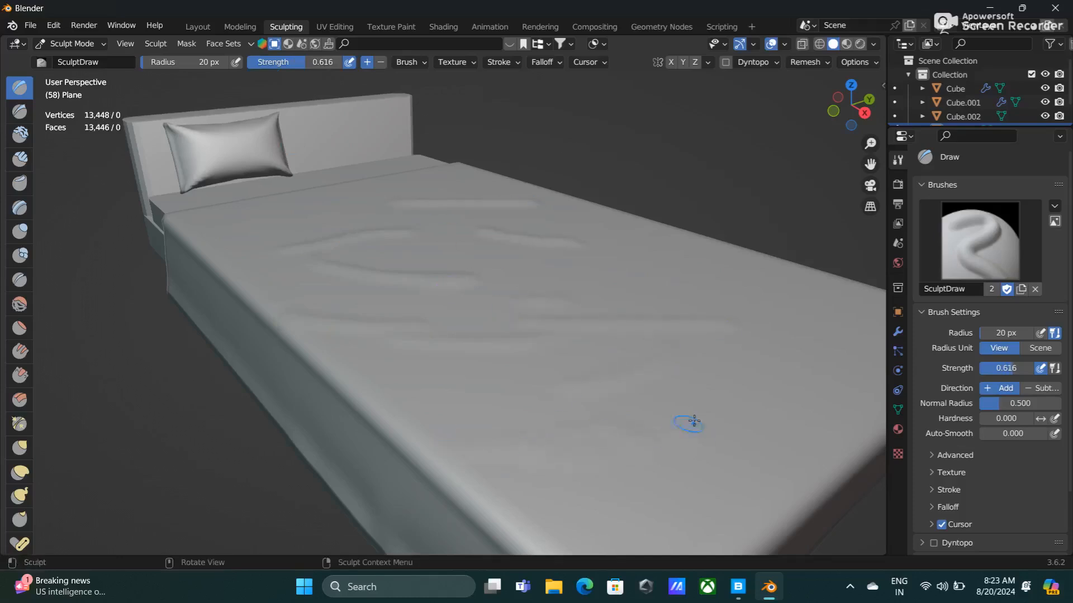
Sculpt horizontal wrinkles with the Draw brush along one long hanging side of the blanket
middle_click_drag(677, 399, 598, 402)
middle_click_drag(706, 491, 435, 468)
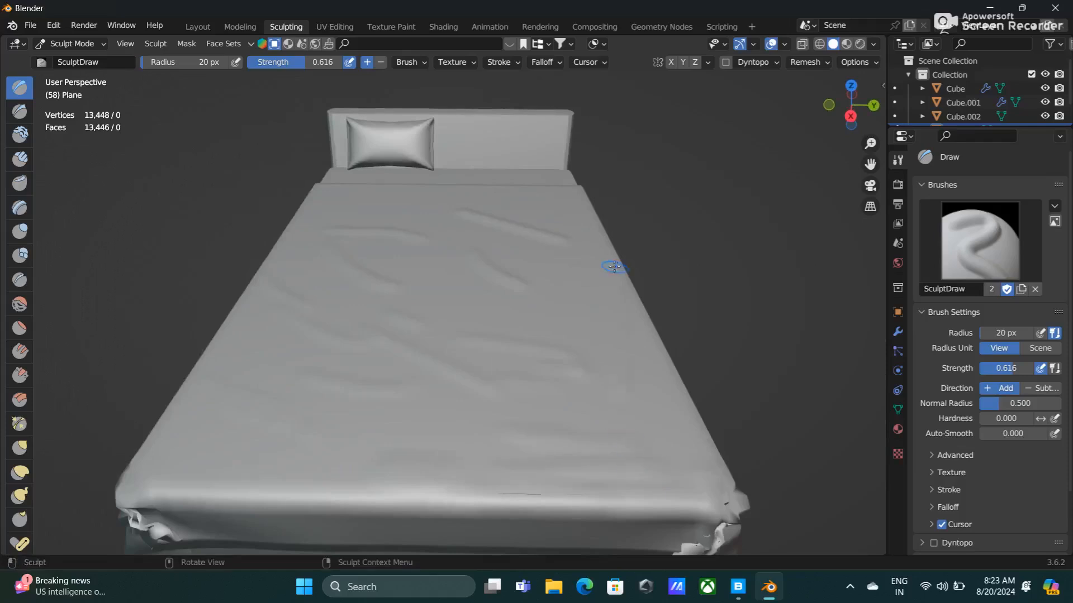
mouse_move(191, 436)
middle_mouse_down()
mouse_move(453, 382)
mouse_move(367, 278)
middle_mouse_up()
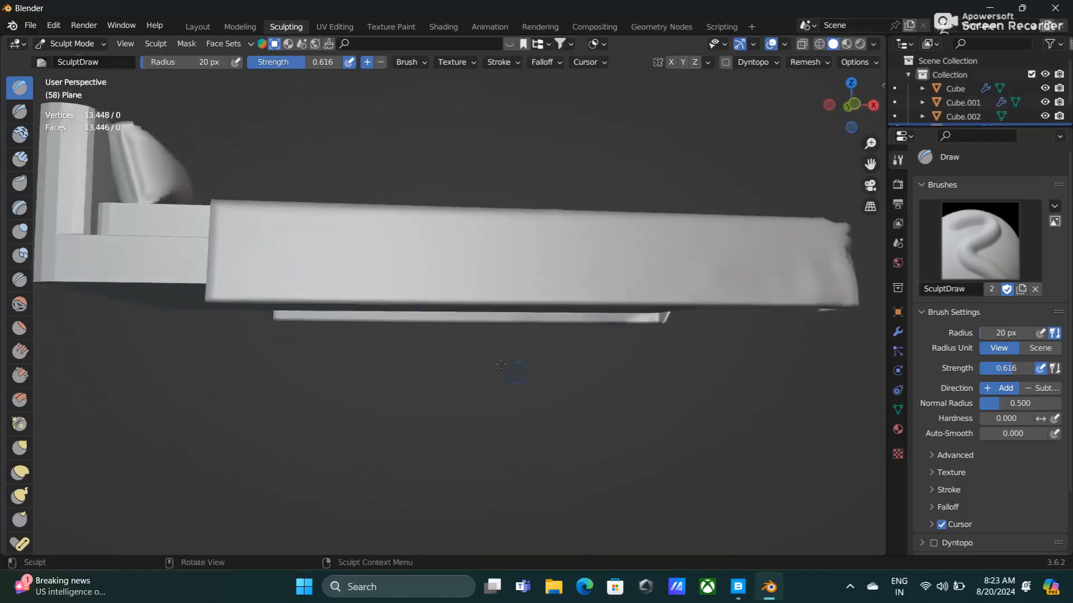
left_click_drag(358, 263, 557, 264)
middle_click_drag(558, 263, 554, 290)
left_click_drag(530, 335, 787, 333)
left_click_drag(637, 312, 797, 301)
left_click_drag(587, 322, 614, 316)
left_click_drag(563, 340, 565, 340)
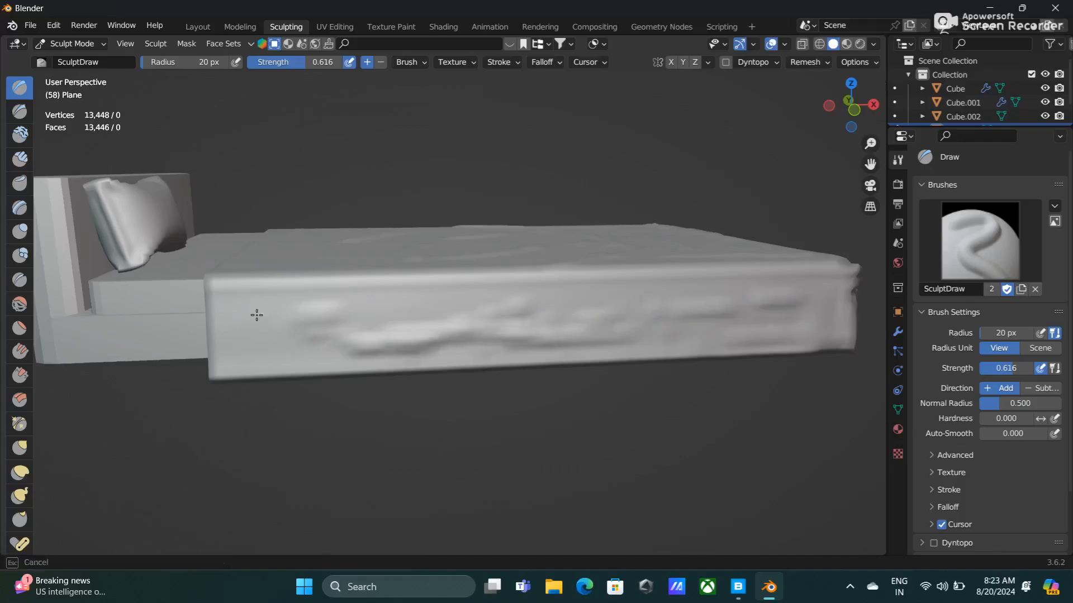
Sculpt more wrinkles with the Draw brush along the blanket's foot-end drop and its opposite long side
middle_click_drag(488, 321, 304, 378)
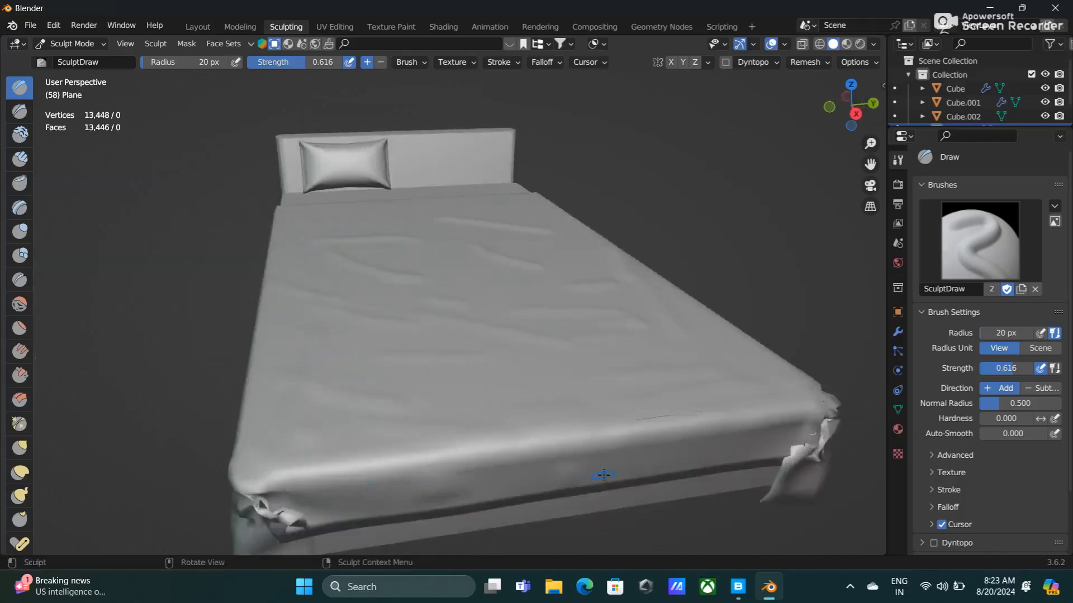
middle_click_drag(504, 432, 587, 341)
left_click_drag(676, 304, 539, 359)
left_click_drag(463, 383, 321, 436)
left_click_drag(301, 430, 251, 449)
left_click_drag(226, 453, 156, 475)
left_click_drag(215, 506, 228, 500)
left_click_drag(329, 422, 371, 408)
left_click_drag(511, 379, 528, 371)
left_click_drag(528, 331, 451, 366)
left_click_drag(583, 372, 656, 347)
left_click_drag(688, 329, 664, 292)
left_click_drag(586, 254, 473, 259)
left_click_drag(384, 367, 270, 373)
scroll(273, 373, "down", 1)
middle_click_drag(275, 374, 341, 388)
mouse_move(254, 375)
left_mouse_down()
mouse_move(153, 350)
mouse_move(204, 352)
left_mouse_up()
left_click_drag(408, 403, 258, 375)
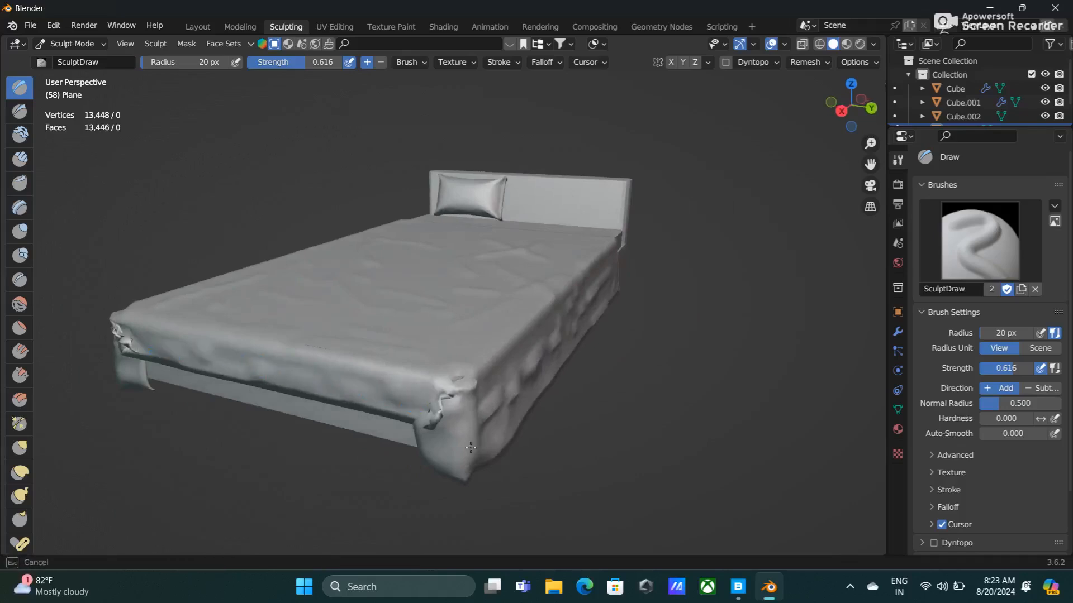
Check the sculpted wrinkles on all sides of the blanket and return to the Layout workspace
middle_click_drag(461, 401, 488, 410)
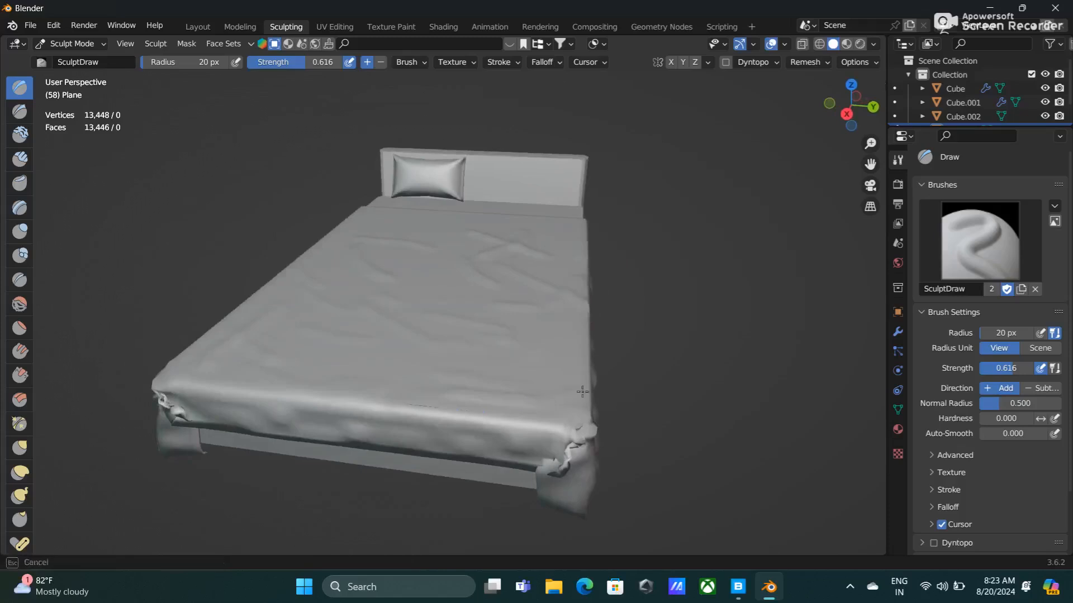
middle_click_drag(419, 407, 418, 480)
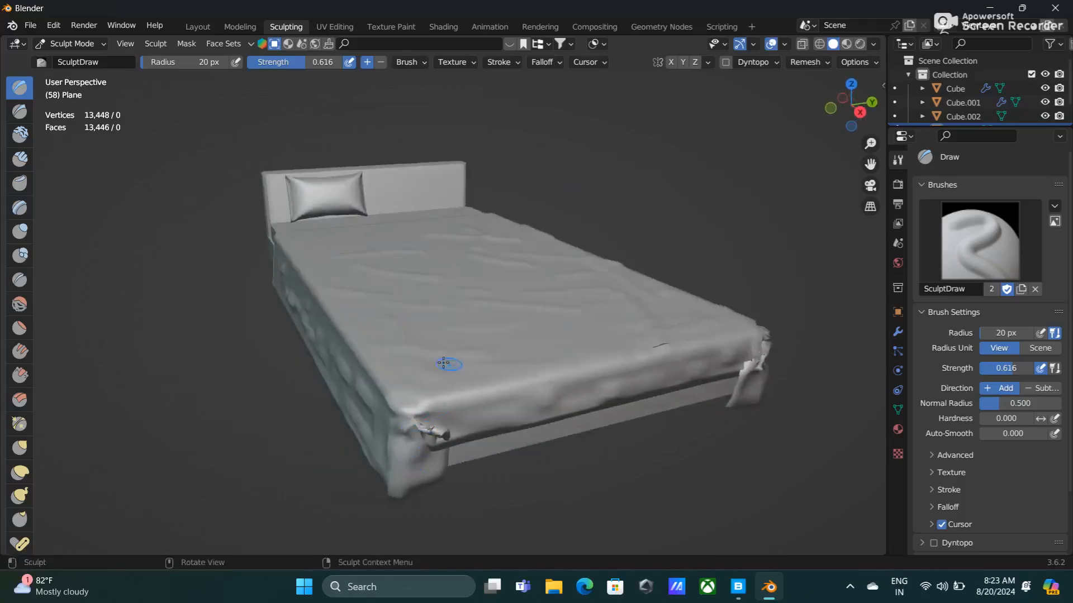
middle_click_drag(371, 371, 527, 360)
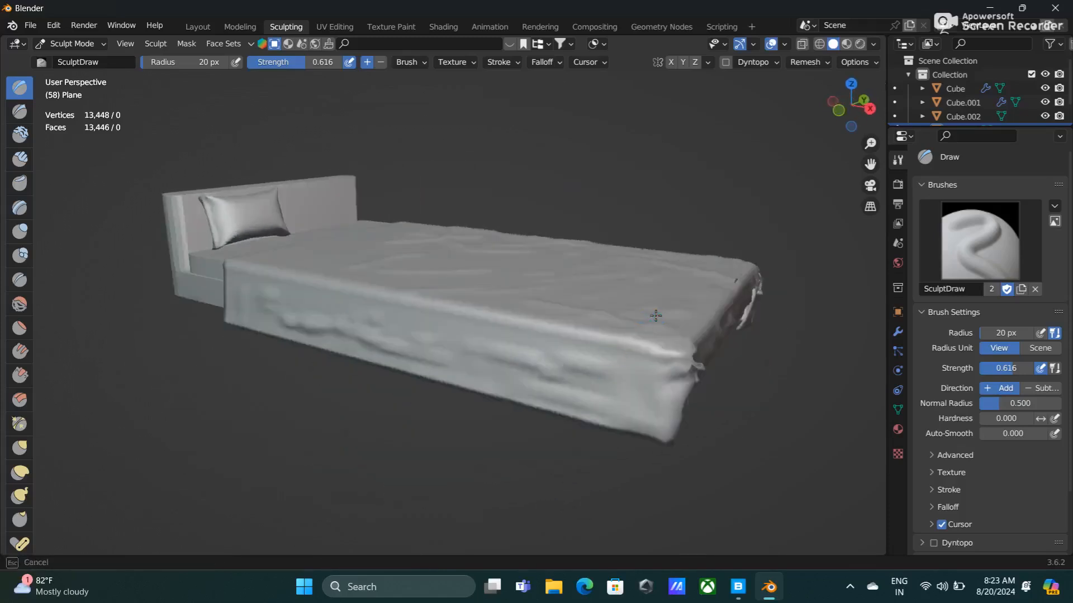
mouse_move(751, 272)
middle_mouse_down()
mouse_move(565, 306)
mouse_move(642, 330)
mouse_move(781, 256)
mouse_move(531, 279)
mouse_move(810, 271)
middle_mouse_up()
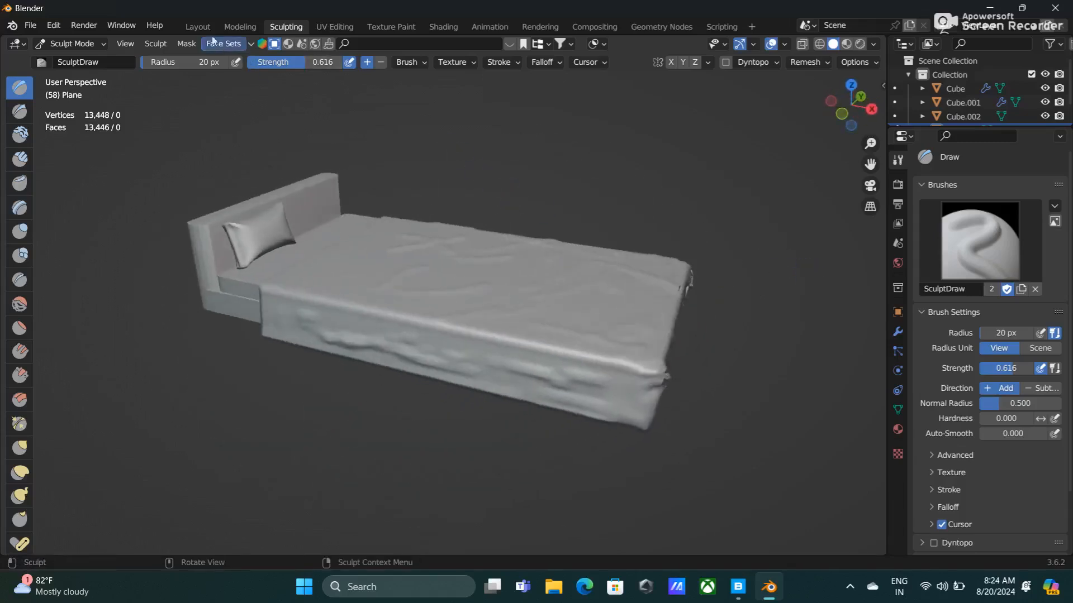
left_click(198, 26)
mouse_move(502, 246)
middle_mouse_down()
mouse_move(555, 266)
mouse_move(636, 259)
mouse_move(581, 259)
middle_mouse_up()
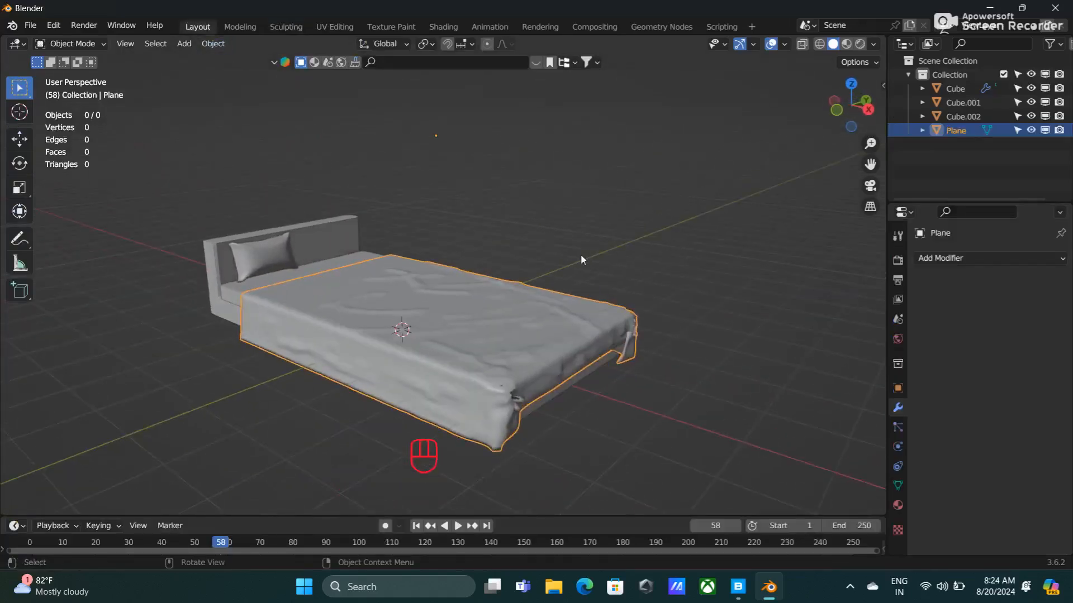
middle_click_drag(580, 255, 605, 259)
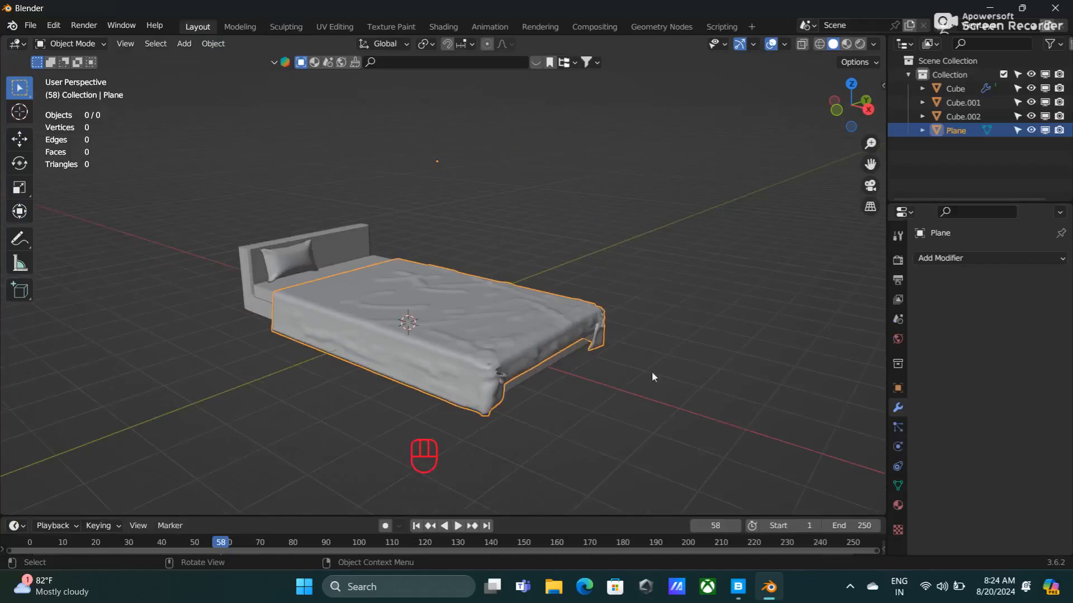
Switch to Quixel Bridge and export Fabric Plain, Antique - White Fabric, Patterned Fabric and Fabric Generic Leather Top Grain White to Blender, then return to Blender
left_click(737, 586)
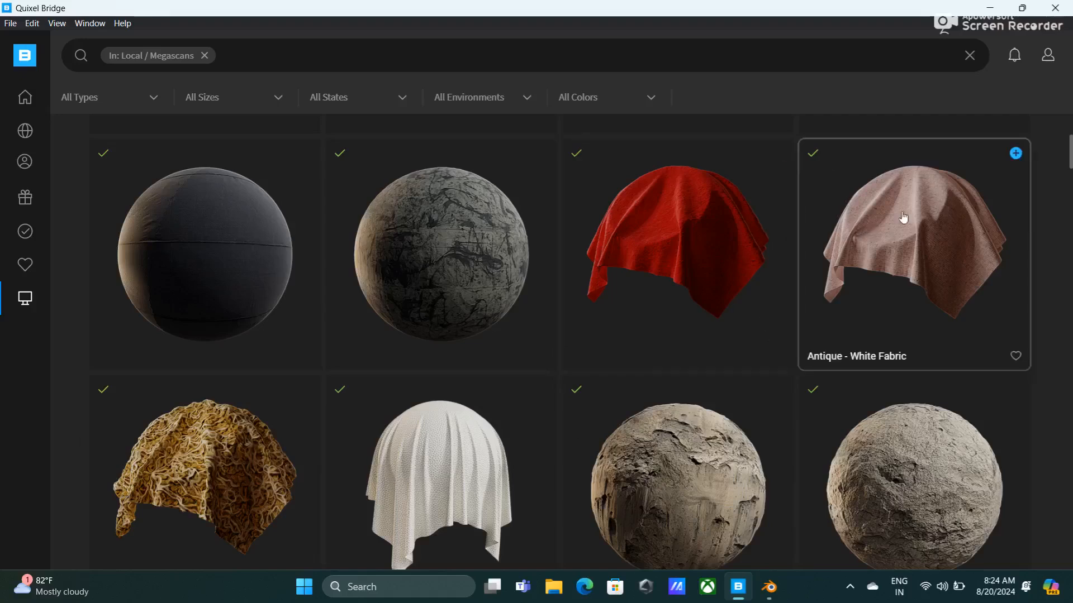
left_click(780, 154)
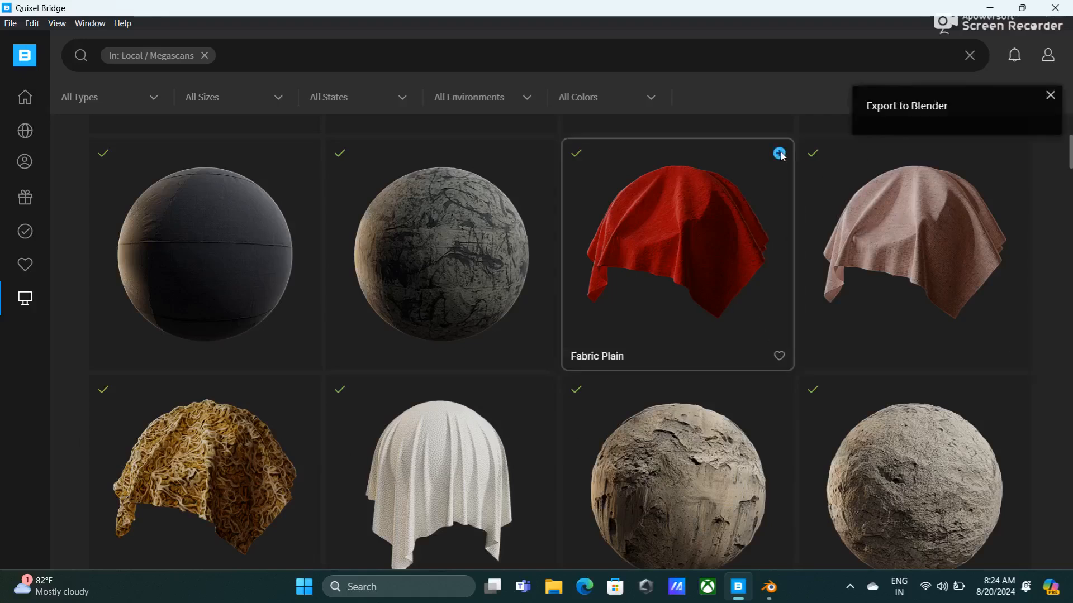
left_click(780, 154)
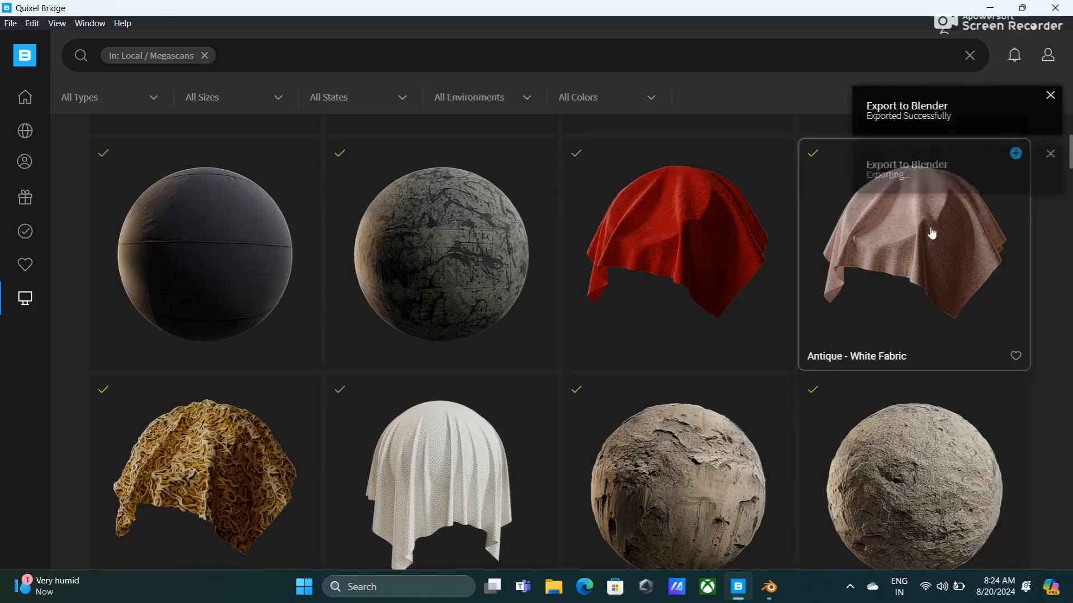
left_click(1012, 158)
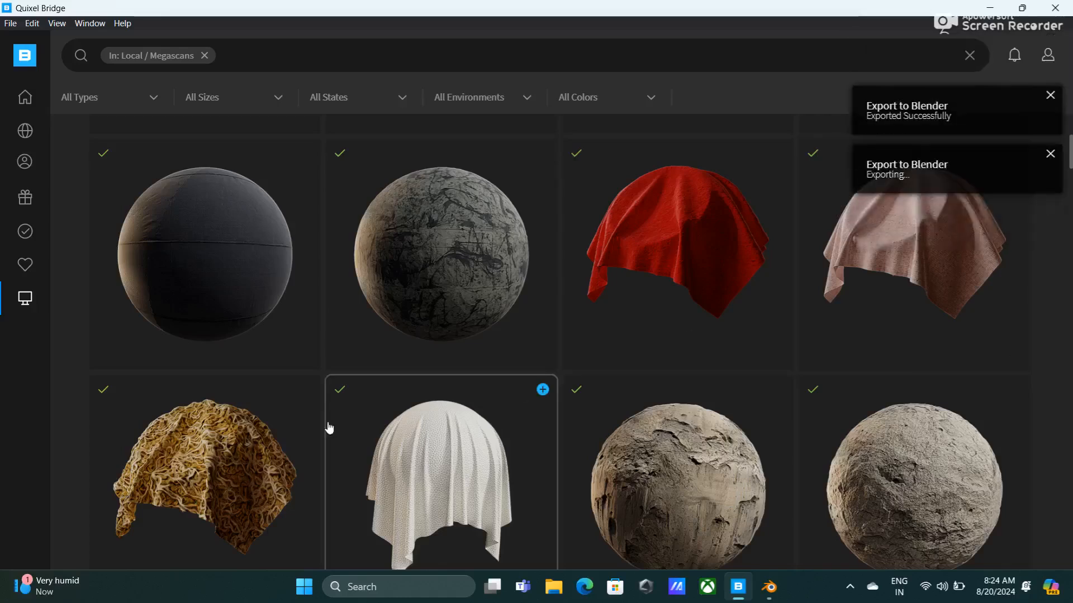
scroll(306, 391, "down", 1)
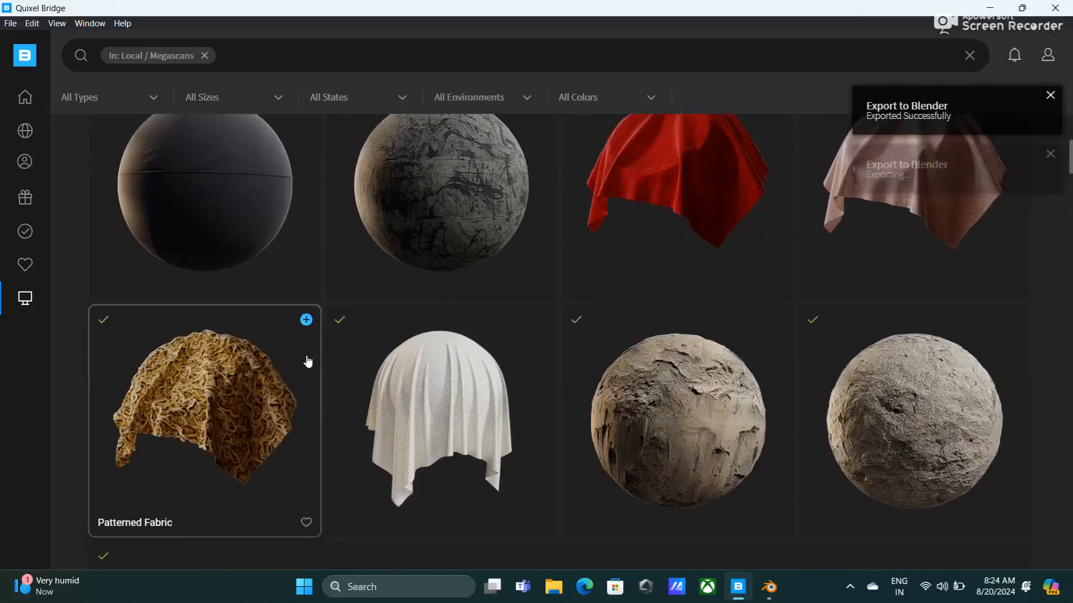
left_click(306, 319)
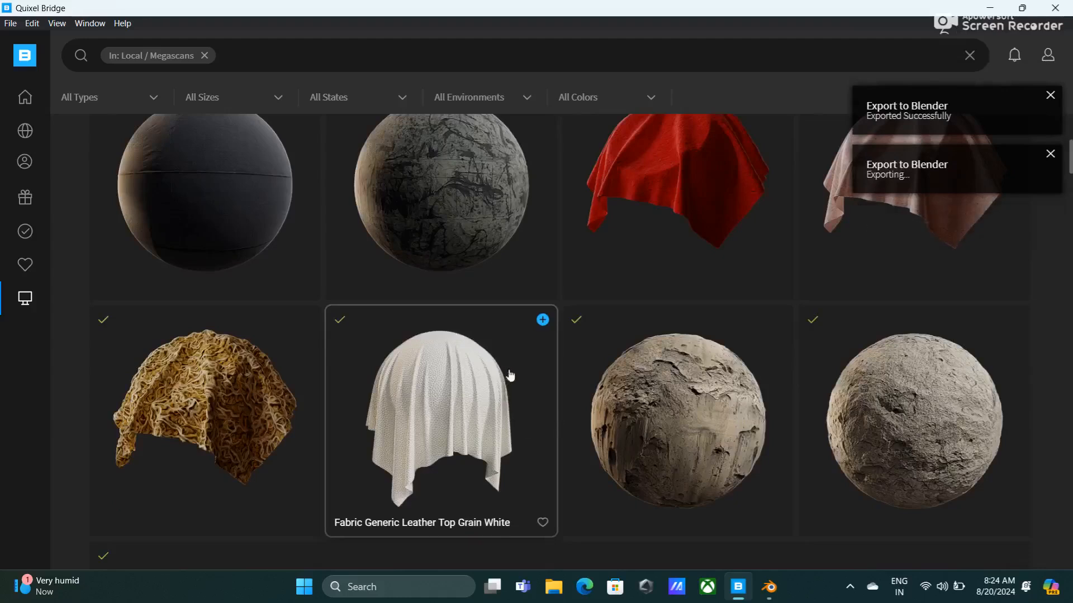
left_click(543, 320)
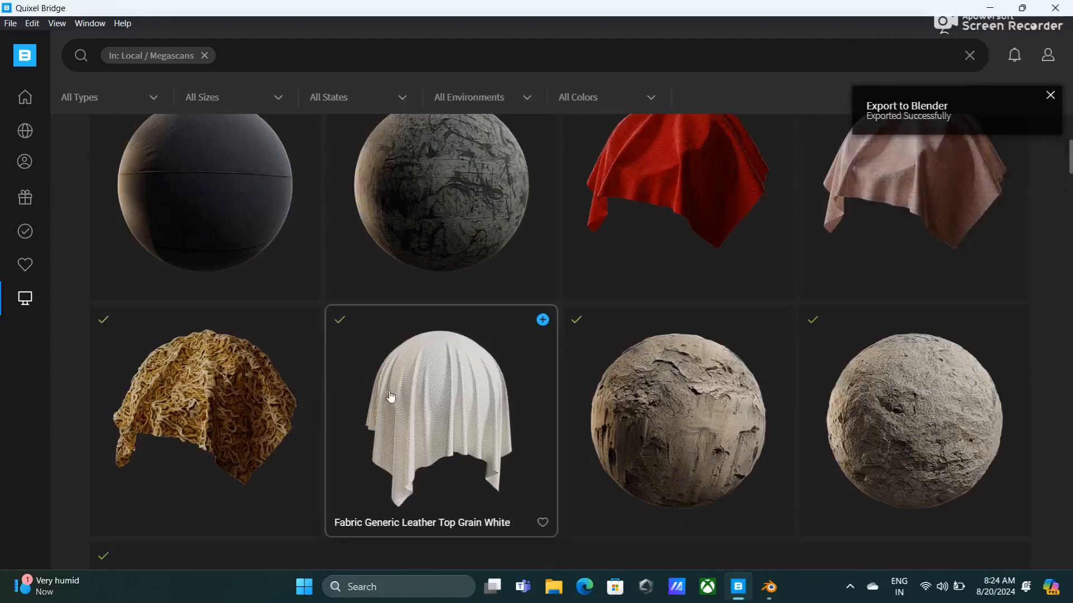
left_click(987, 7)
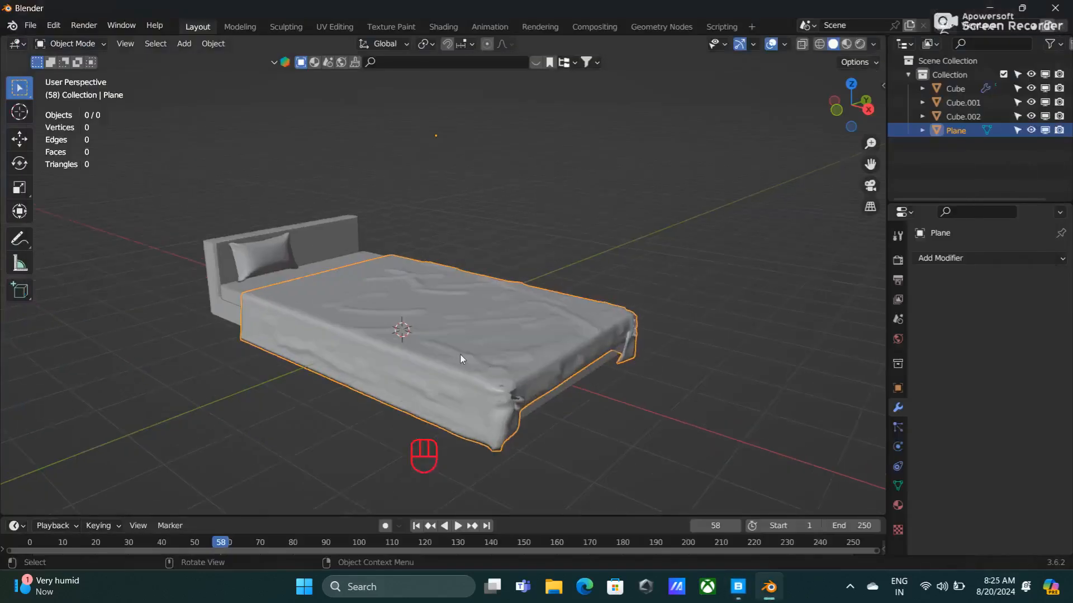
Show the viewport in Material Preview and assign the Patterned_Fabric_pcvhcup0 material to the blanket
left_click(849, 46)
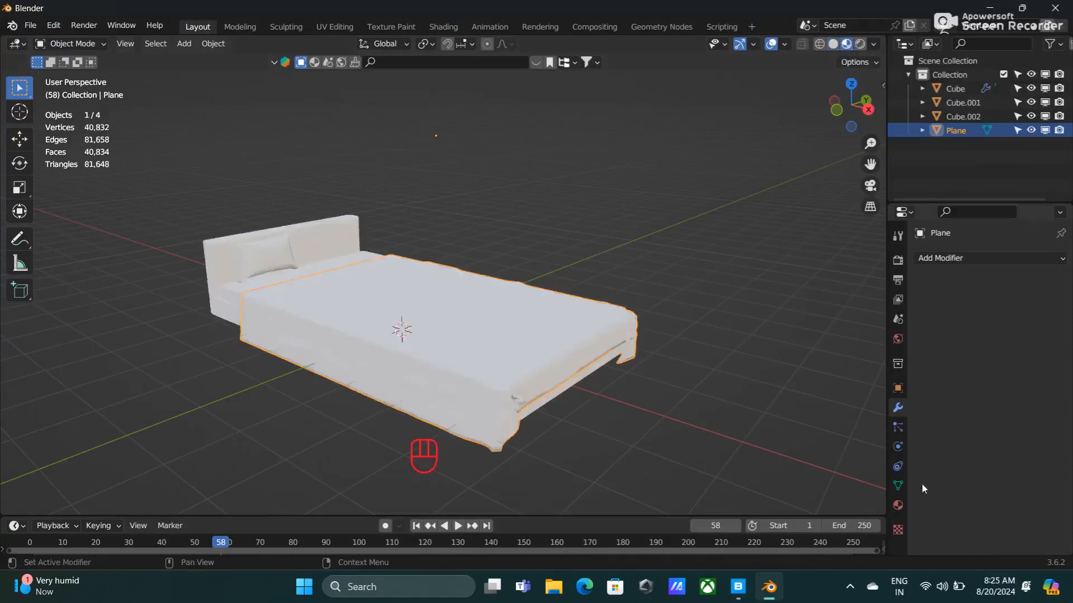
left_click(898, 505)
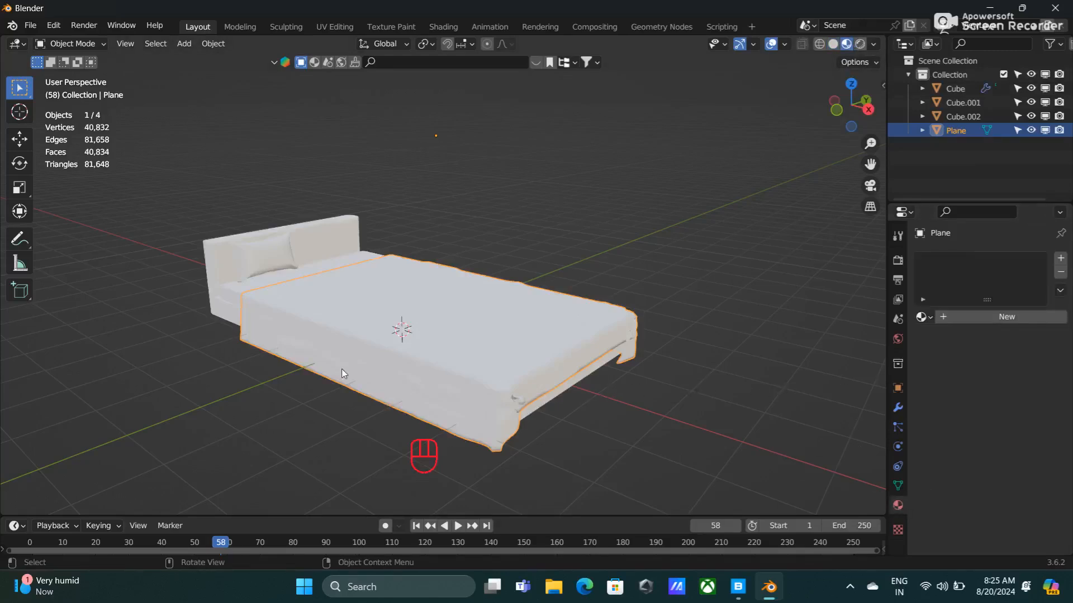
left_click(1025, 317)
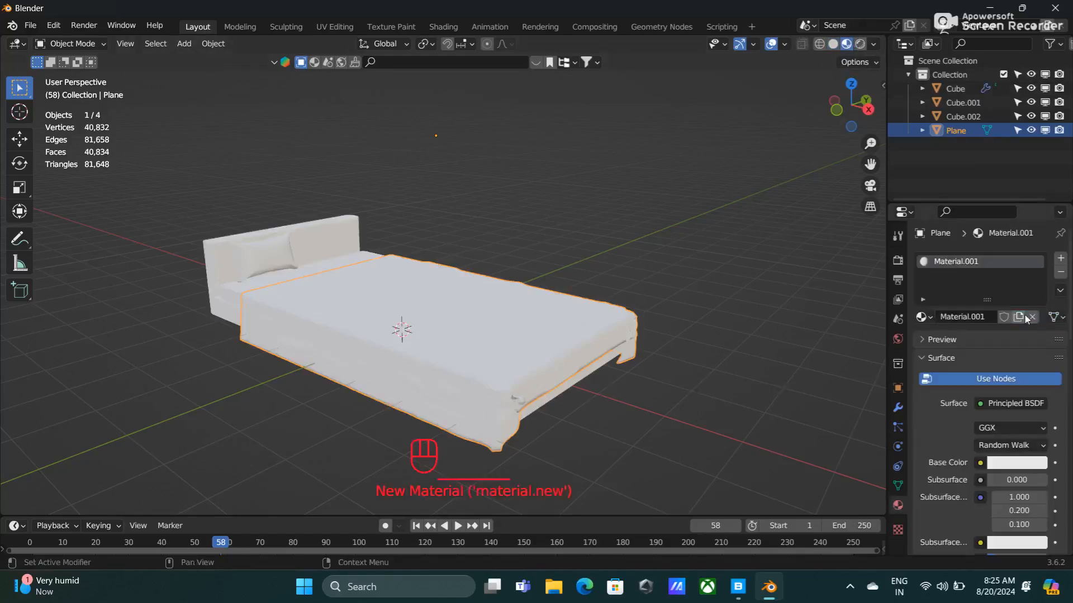
left_click(925, 320)
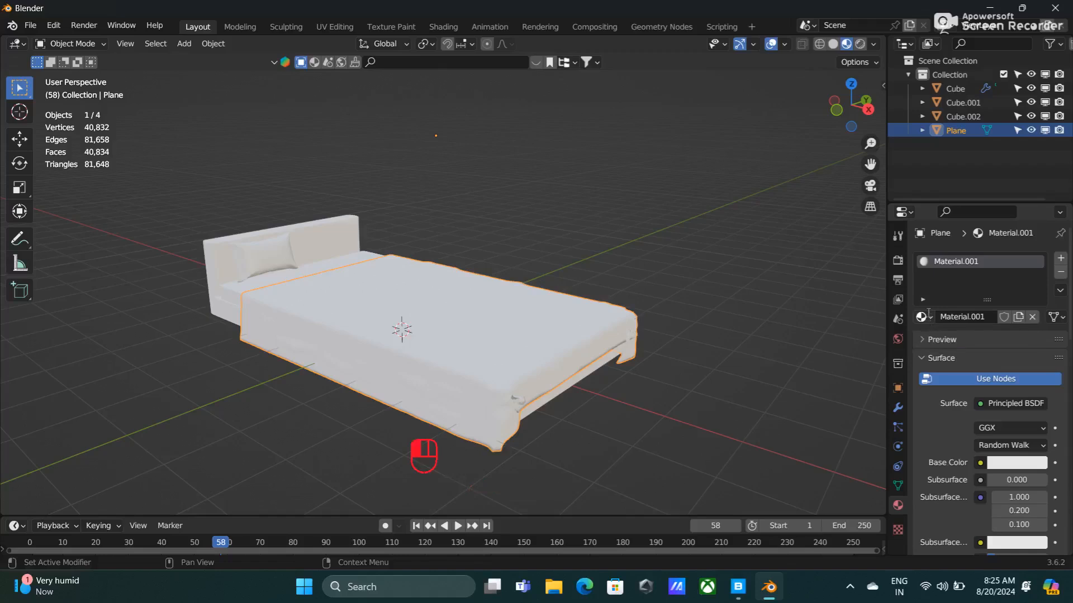
left_click(931, 326)
left_click(926, 317)
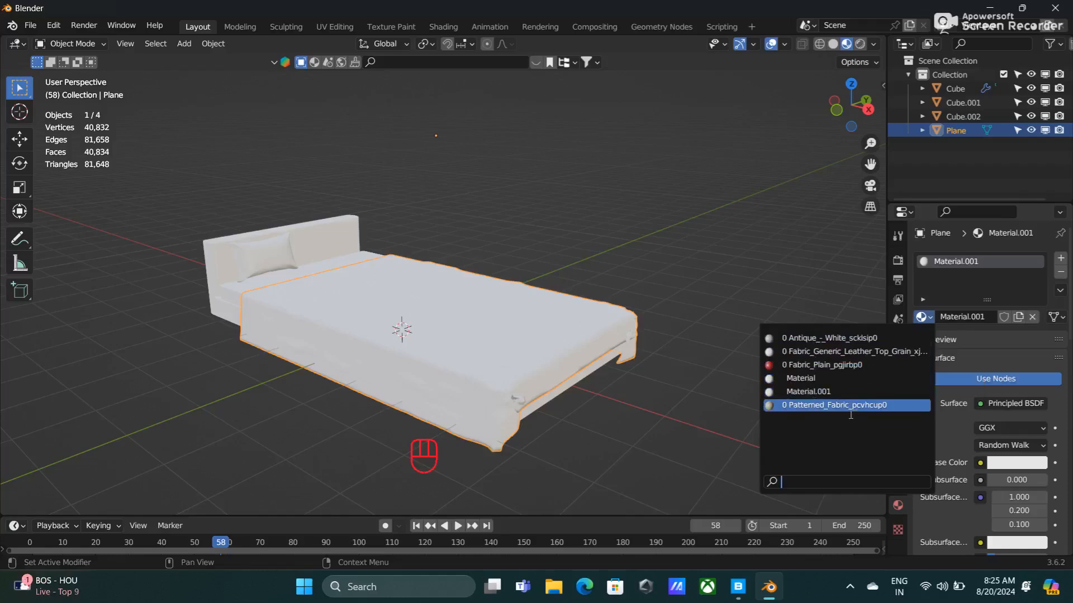
left_click(826, 406)
middle_click_drag(489, 333, 571, 348)
scroll(571, 348, "up", 1)
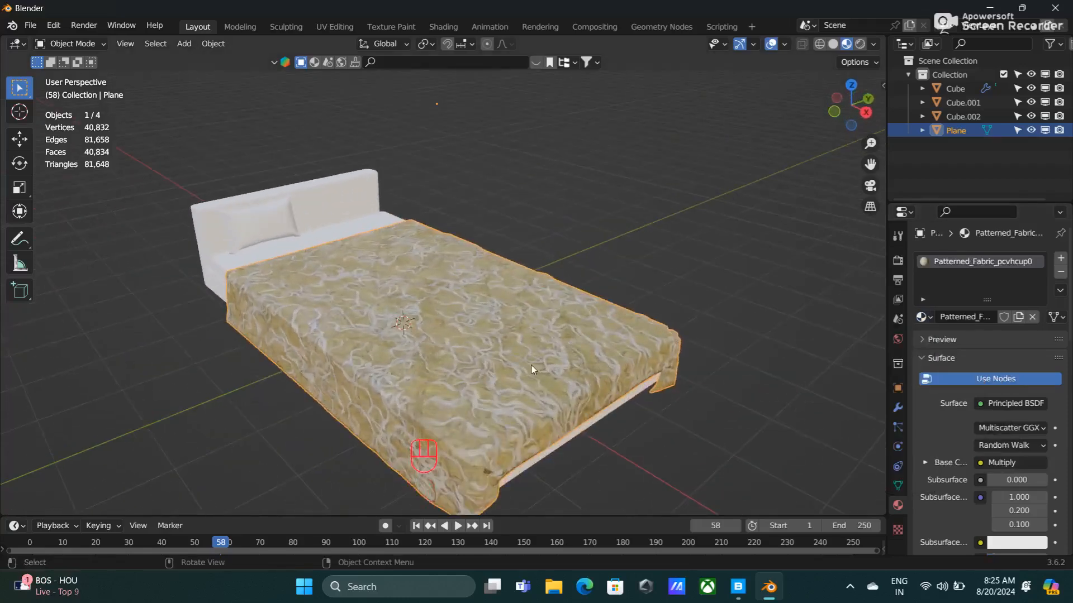
Unwrap the whole blanket mesh with Smart UV Project using the default settings and return to Object Mode
key("Tab")
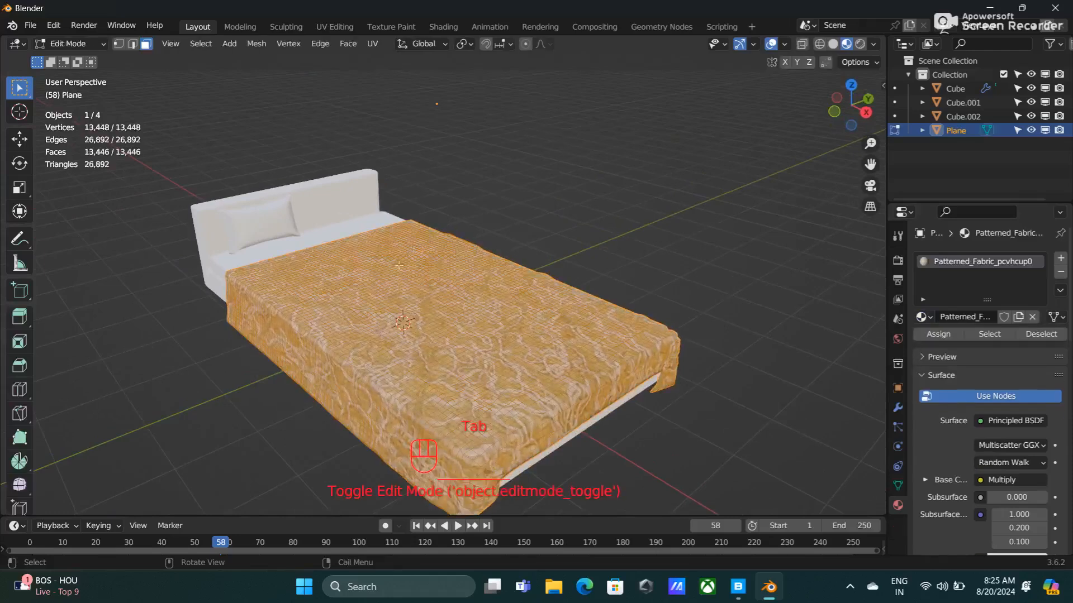
left_click(380, 49)
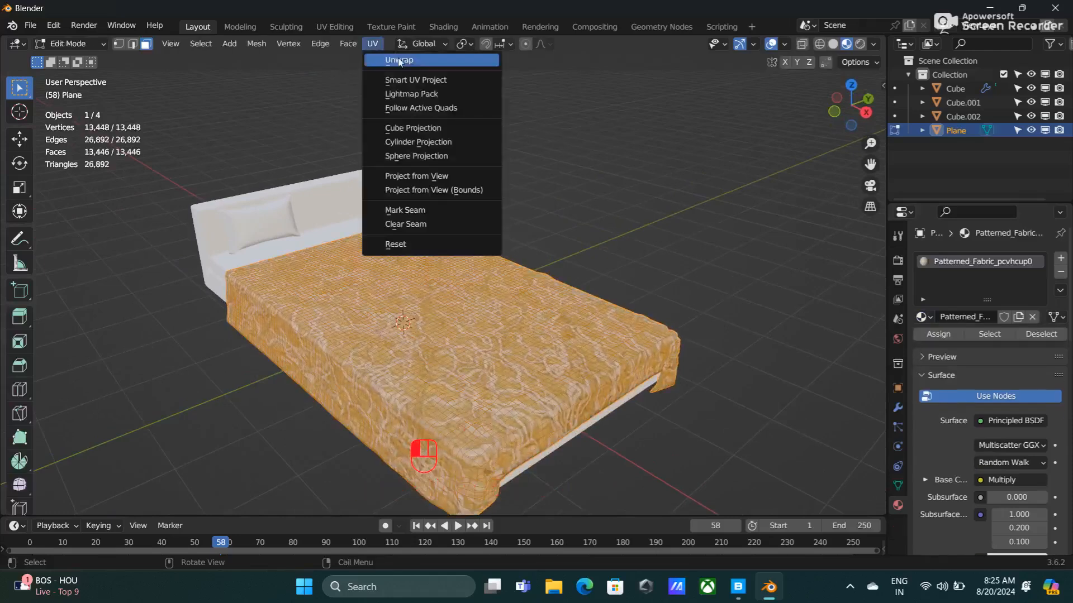
left_click(415, 81)
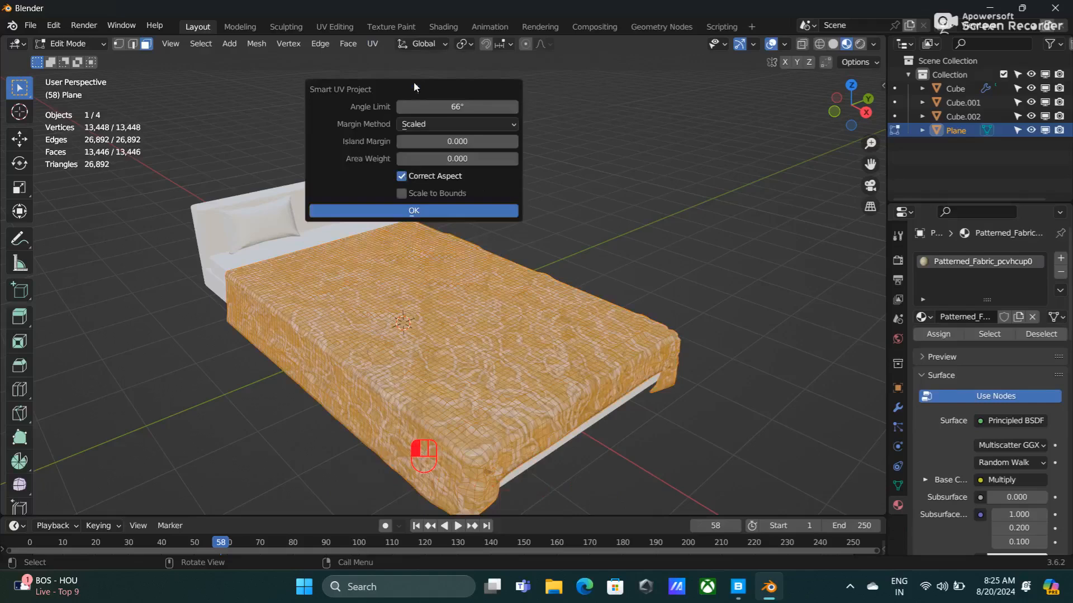
left_click(416, 211)
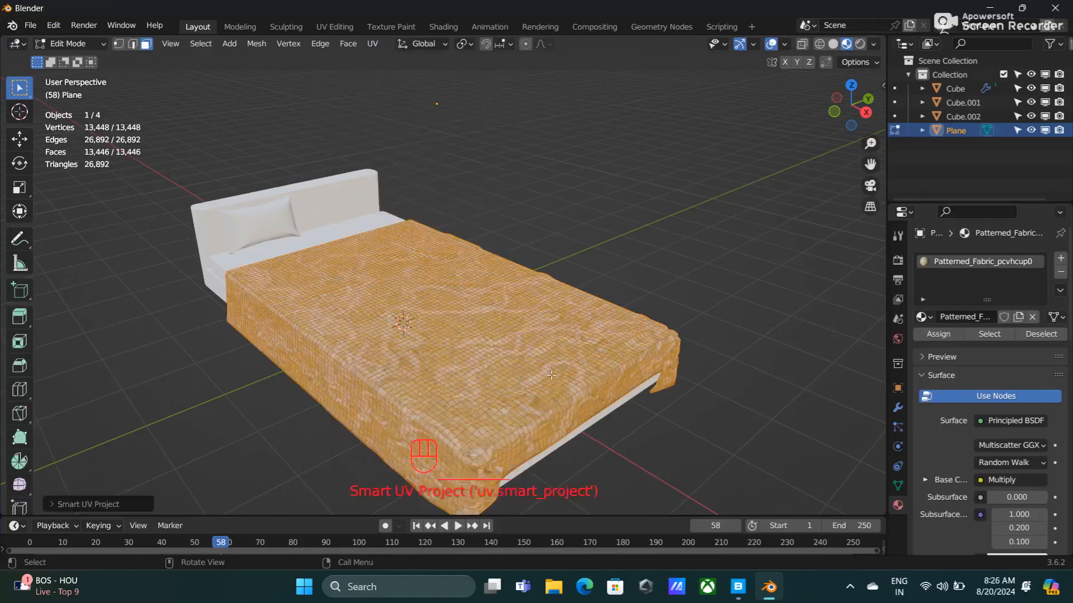
key("Tab")
middle_click_drag(385, 361, 410, 369)
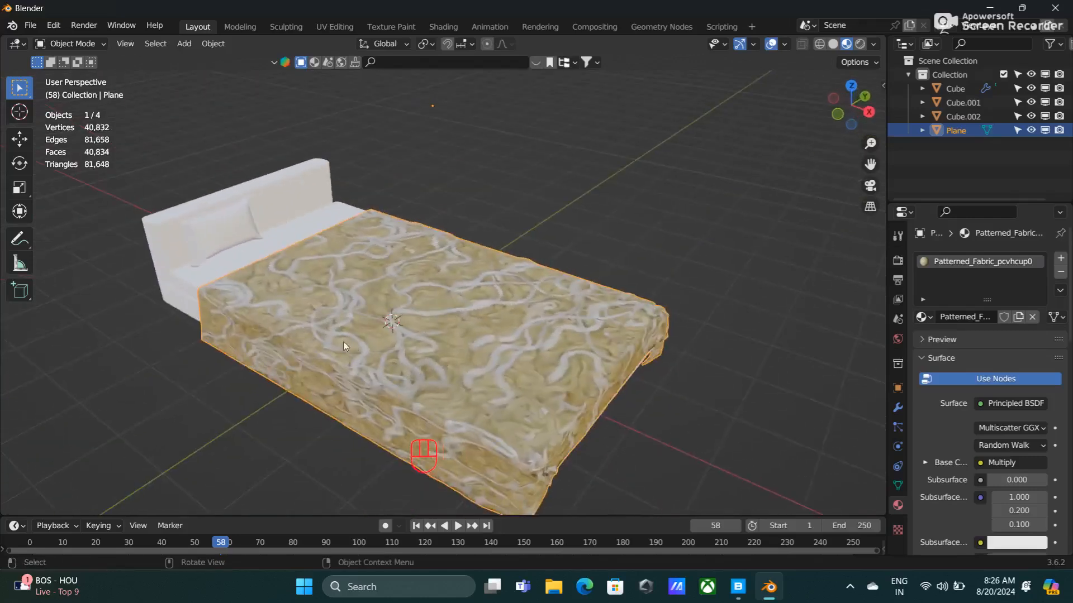
Assign the Antique_-_White_scklsip0 material to the bed frame with the headboard
left_click(160, 250)
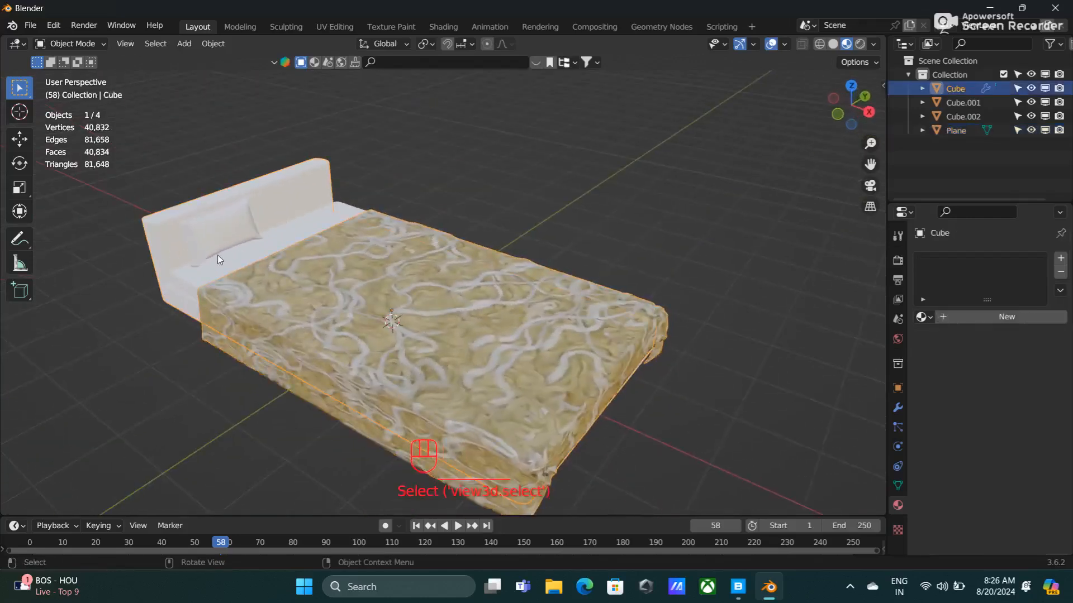
left_click(1003, 319)
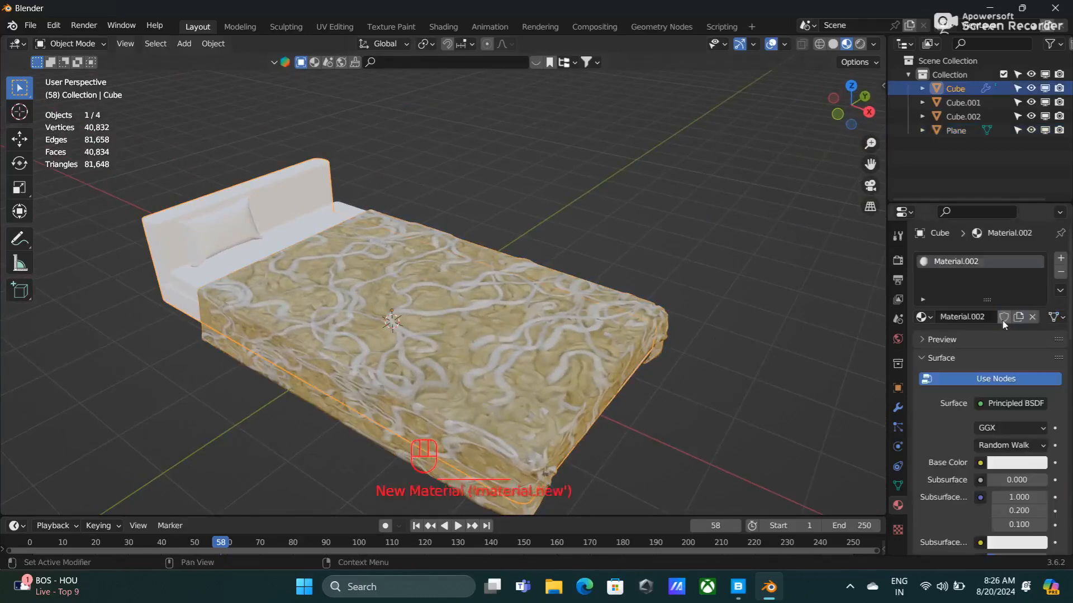
left_click(923, 317)
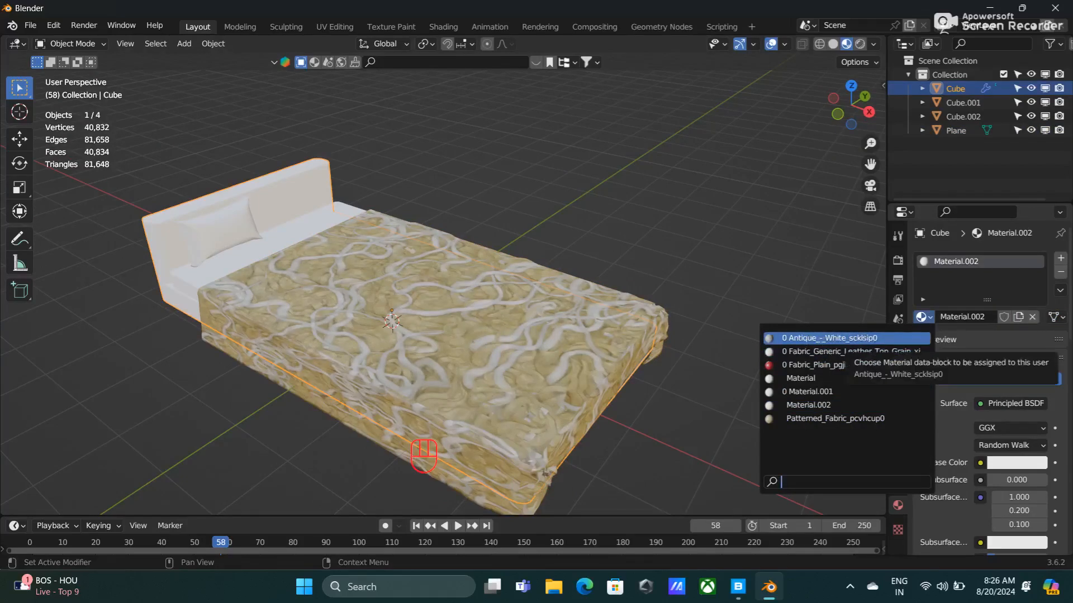
left_click(862, 336)
scroll(539, 223, "up", 3)
middle_click_drag(490, 222, 102, 336)
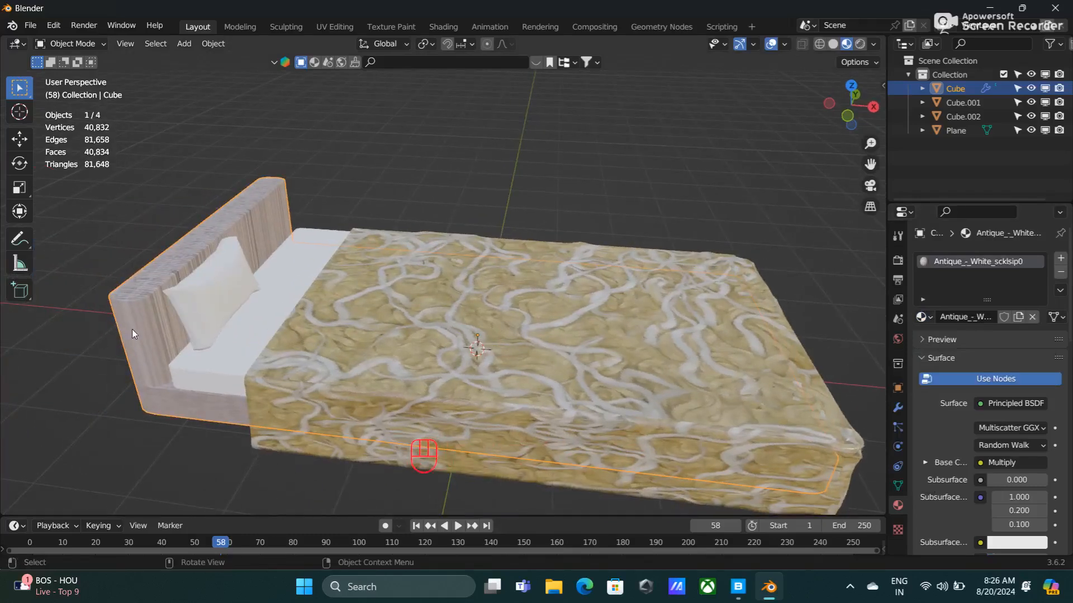
Unwrap the whole bed frame mesh with Smart UV Project using the default settings and return to Object Mode
key("Tab")
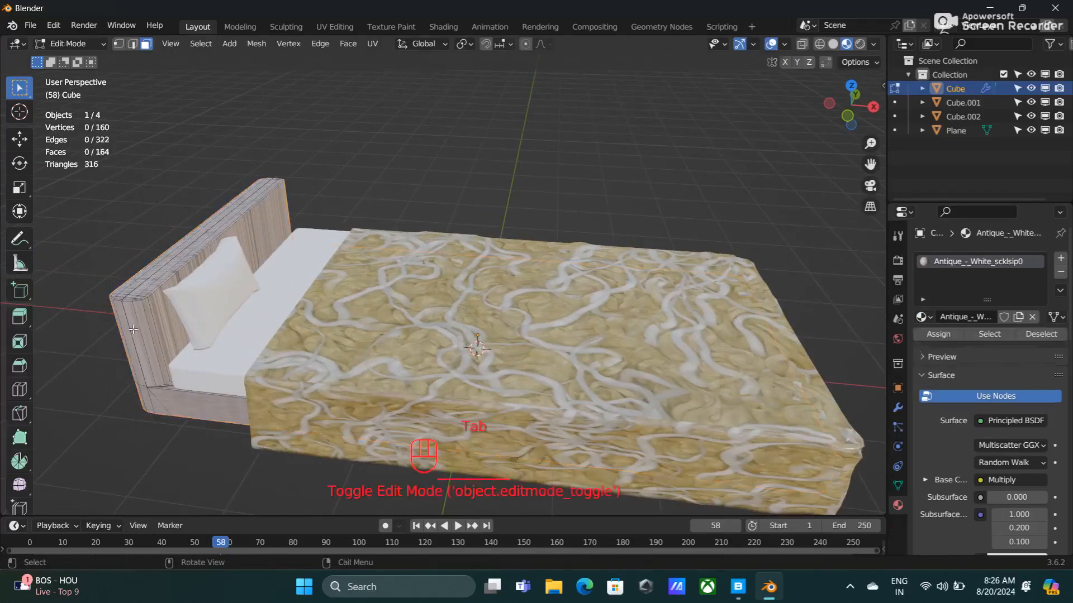
key("a")
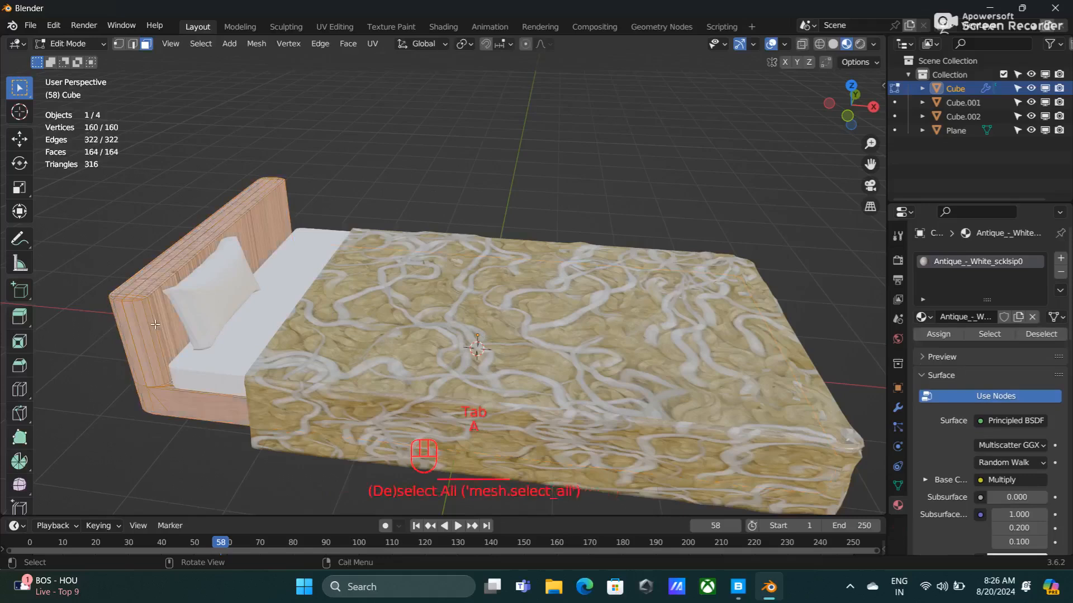
left_click(375, 43)
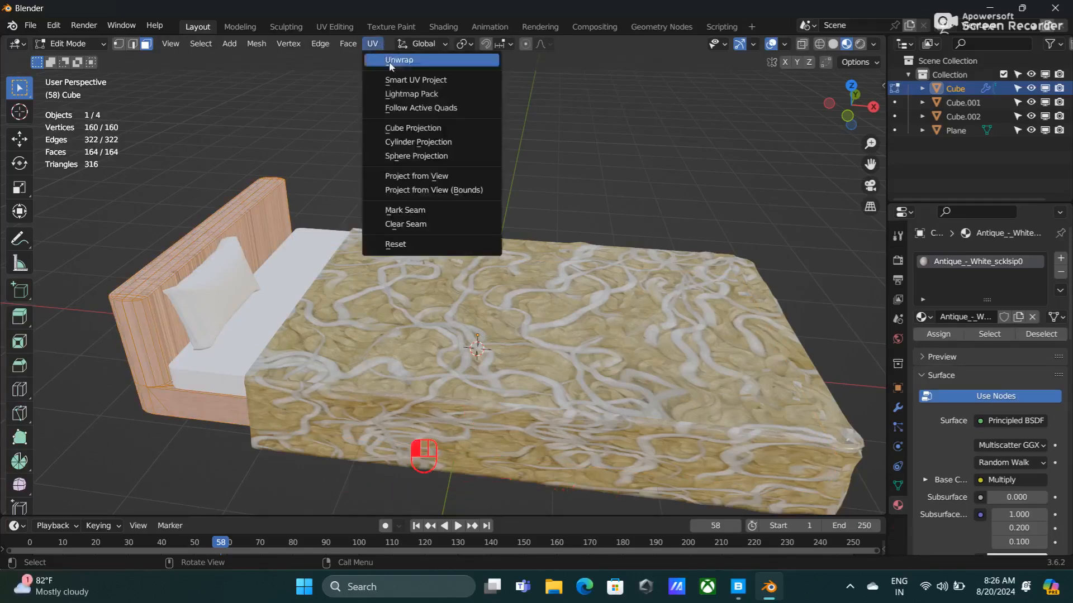
left_click(413, 81)
left_click(412, 212)
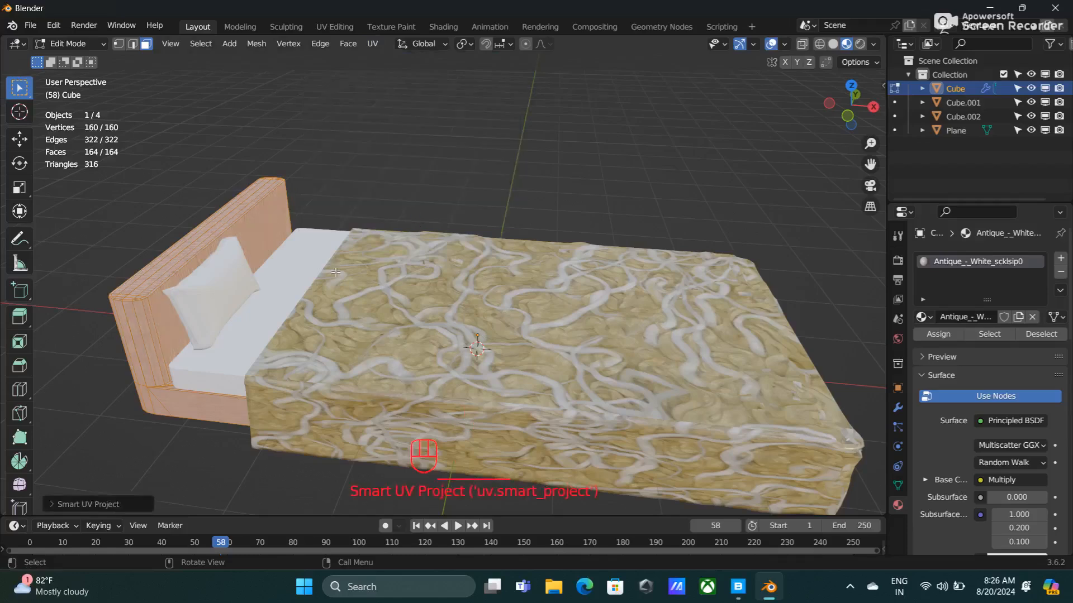
key("Tab")
Assign the Fabric_Generic_Leather_Top_Grain_xjgkdhh material to the mattress
middle_click_drag(290, 310, 310, 300)
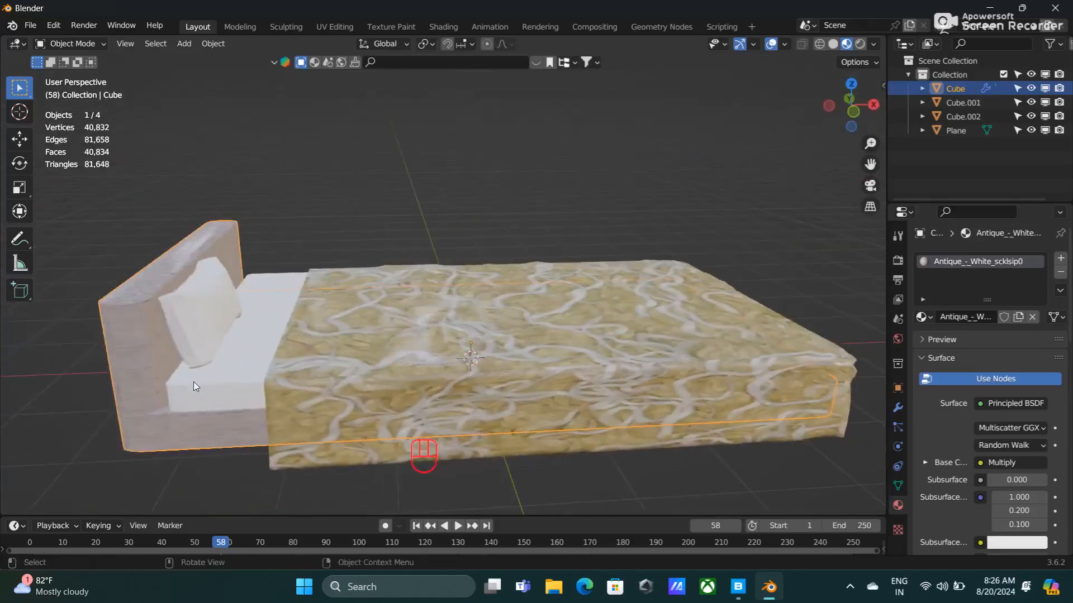
left_click(207, 383)
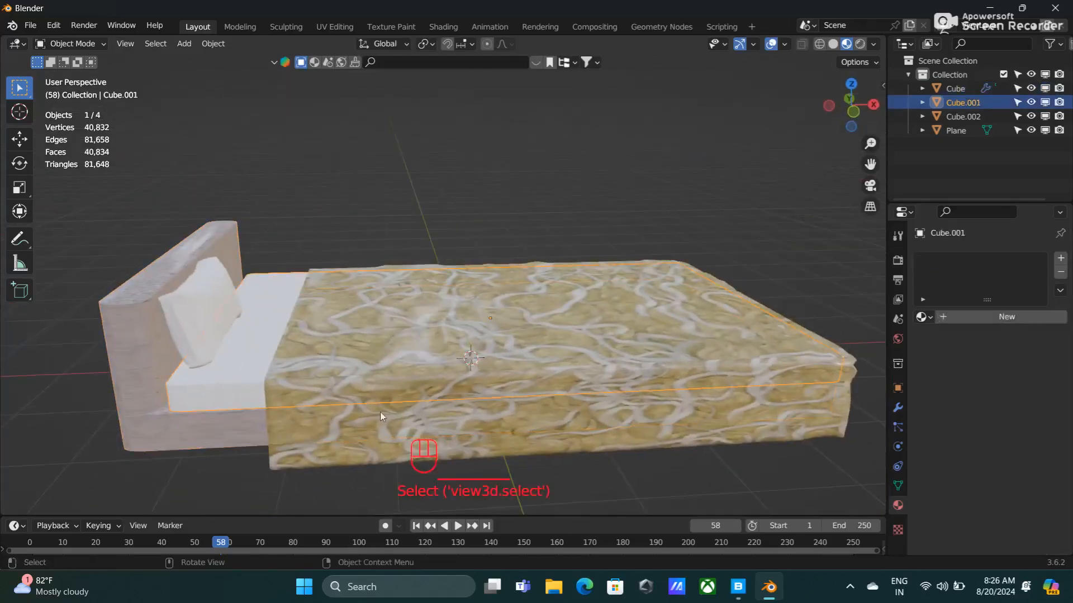
left_click(1006, 317)
left_click(922, 316)
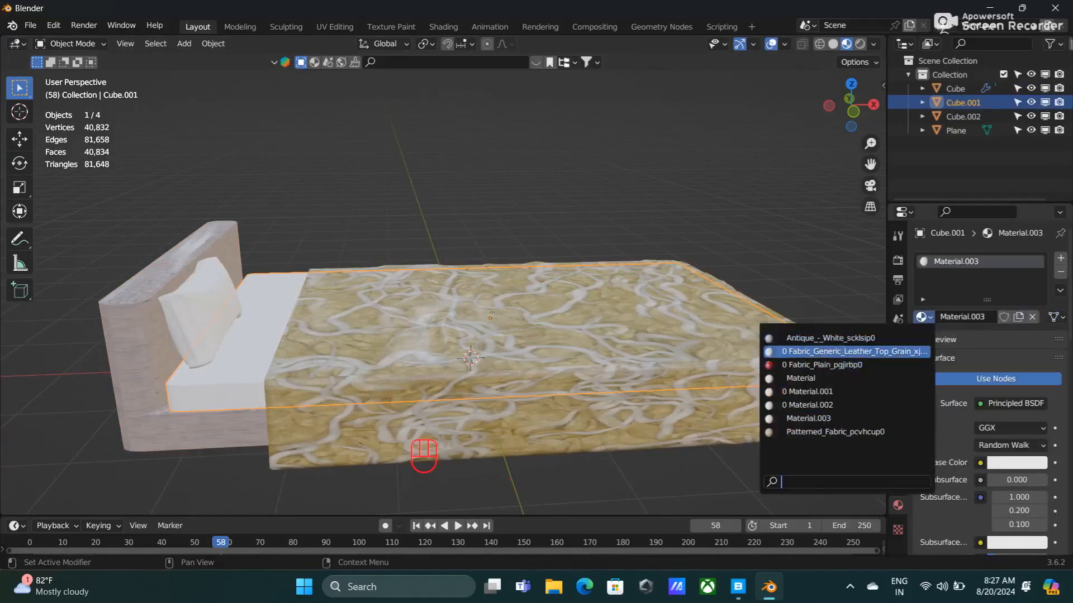
left_click(843, 350)
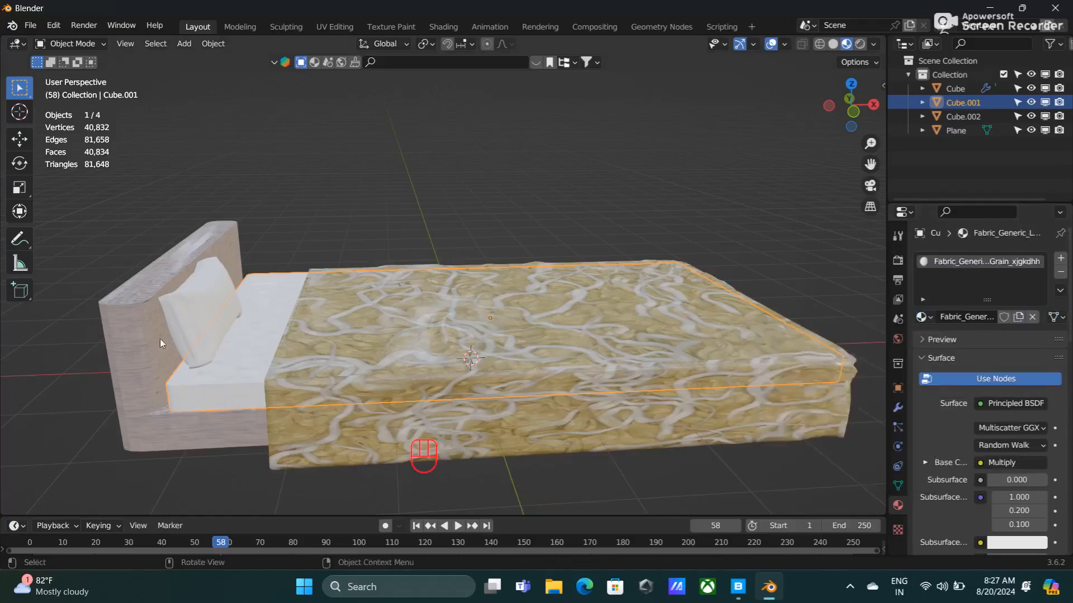
Unwrap the whole mattress mesh with Smart UV Project using the default settings and return to Object Mode
middle_click_drag(244, 328, 256, 363)
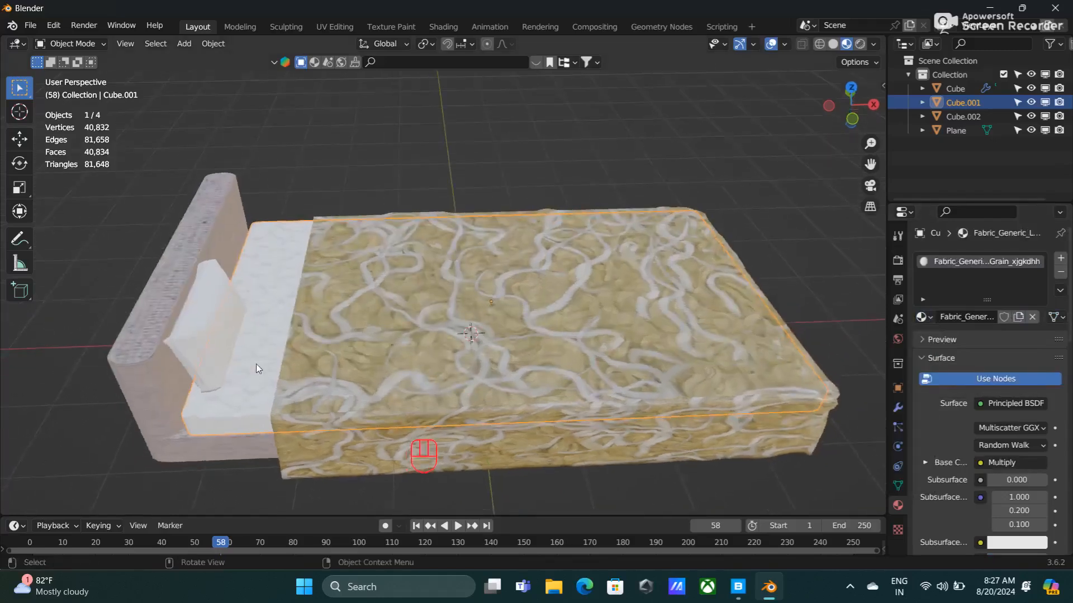
key("Tab")
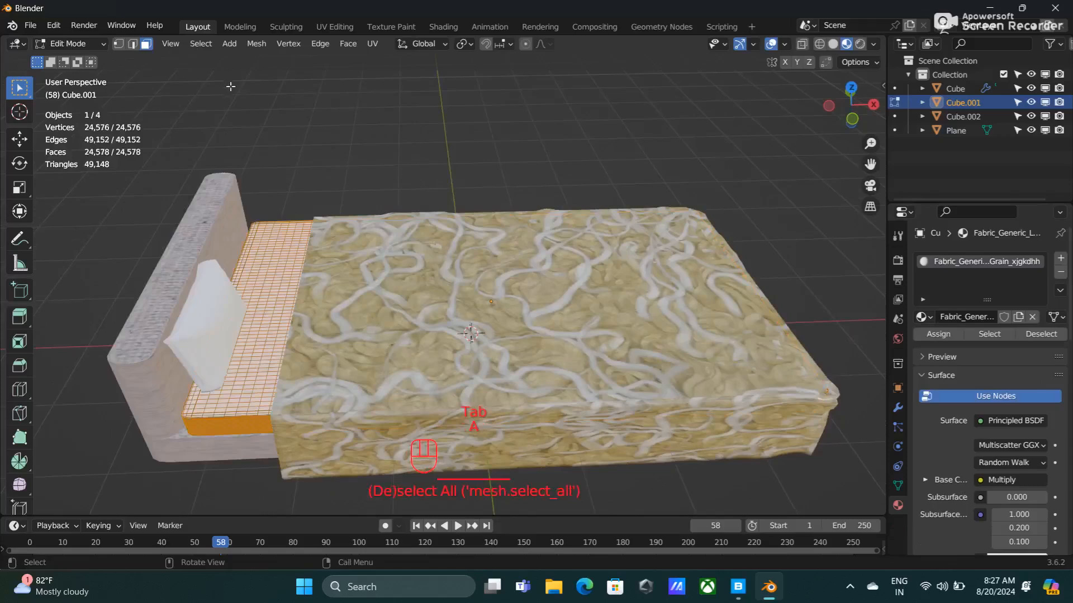
left_click(373, 44)
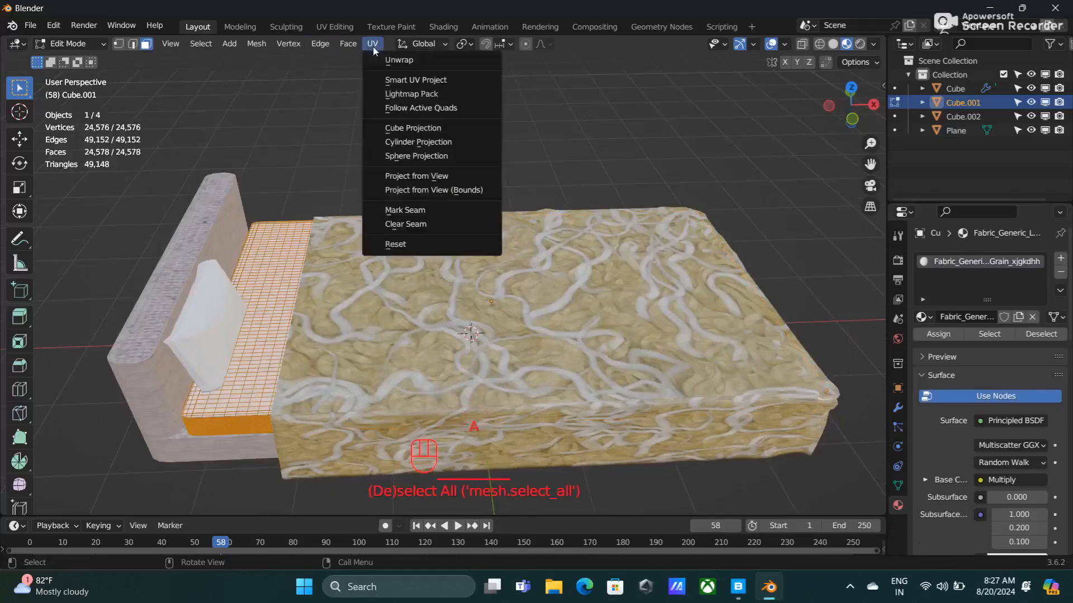
left_click(415, 80)
left_click(412, 207)
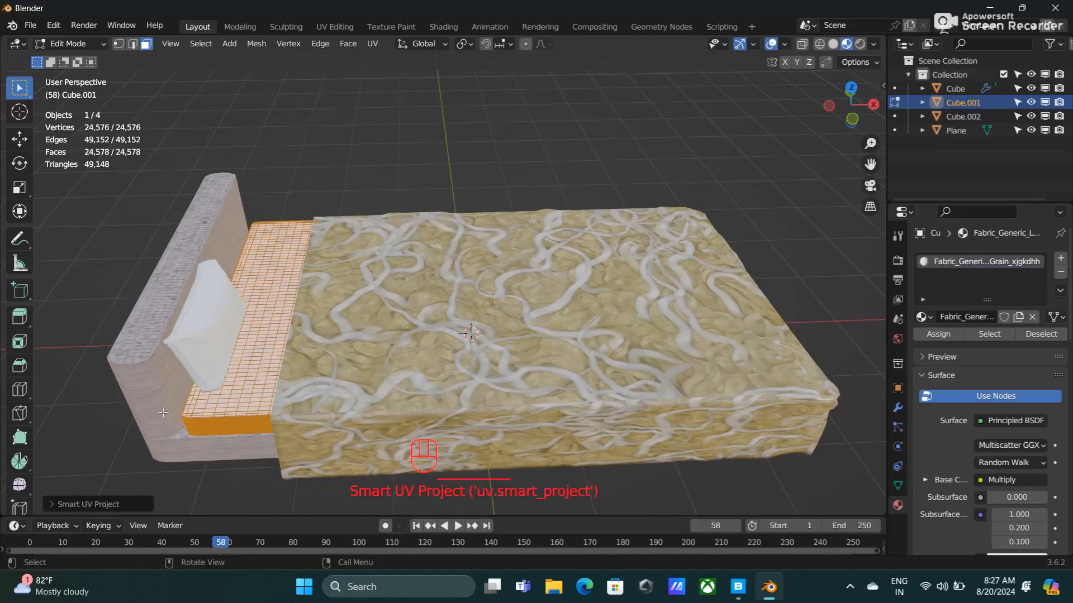
key("Tab")
Examine the leather texture on the mattress up close between the pillow and the blanket
scroll(237, 414, "up", 5)
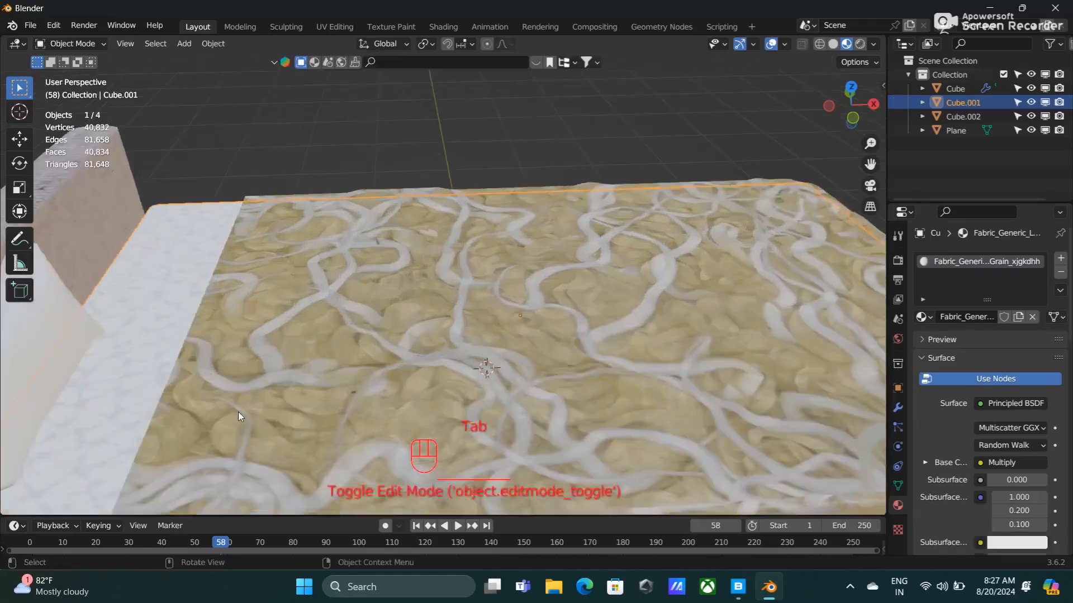
middle_click_drag(238, 411, 459, 332, "shift")
scroll(488, 319, "up", 4)
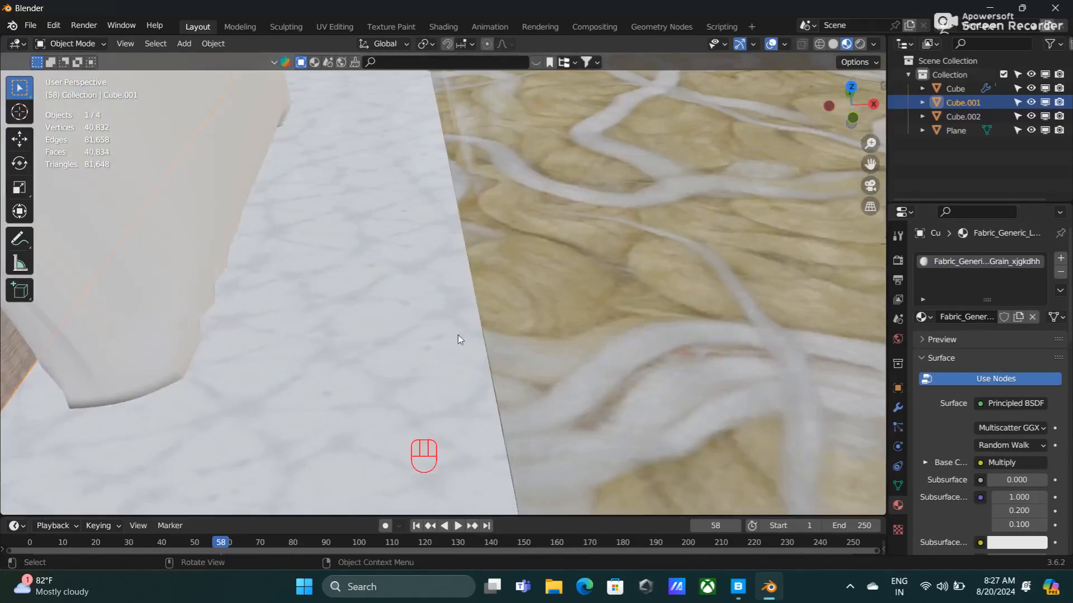
scroll(459, 335, "down", 2)
middle_click_drag(316, 407, 303, 381)
scroll(360, 340, "down", 4)
middle_click_drag(361, 341, 472, 266)
Assign the Fabric_Plain_pgjirbp0 material to the pillow
left_click(335, 196)
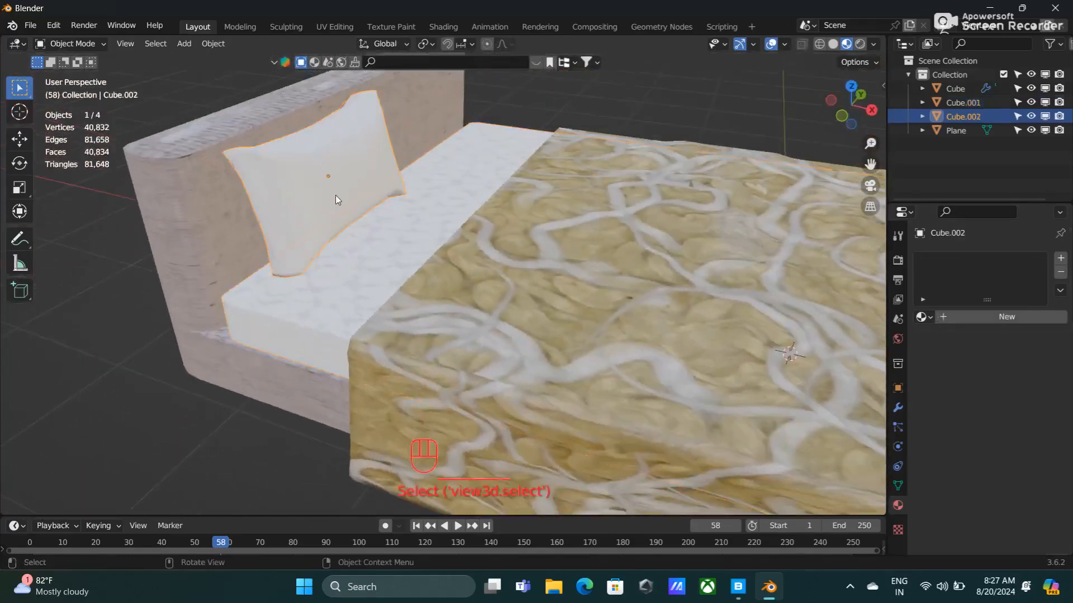
scroll(396, 208, "down", 2)
left_click(985, 316)
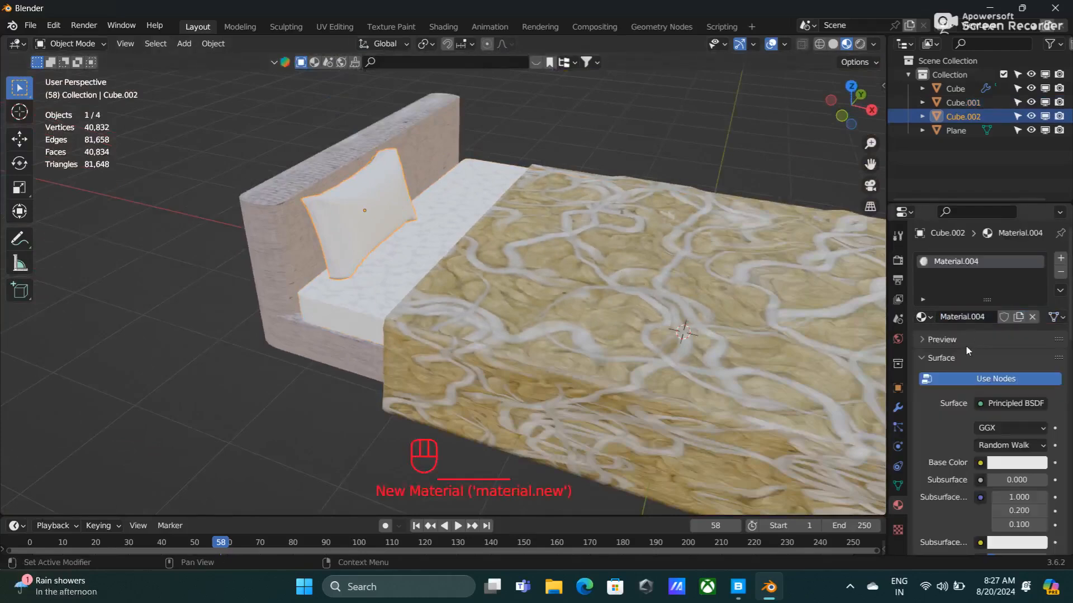
left_click(931, 316)
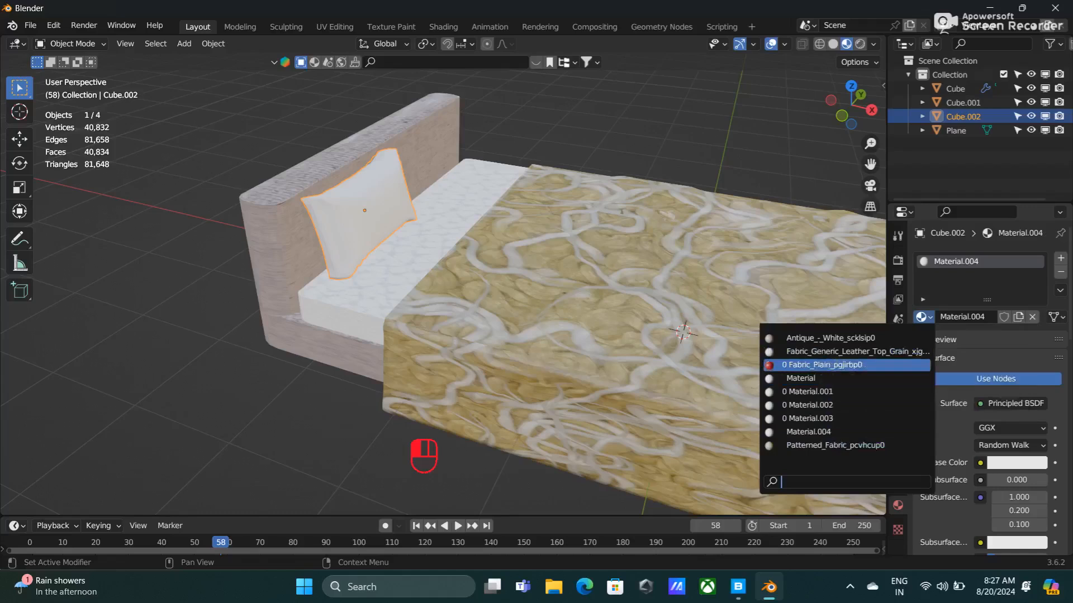
left_click(827, 365)
Unwrap the whole pillow mesh with Smart UV Project using the default settings and return to Object Mode
scroll(387, 263, "up", 2)
middle_click_drag(386, 262, 356, 219)
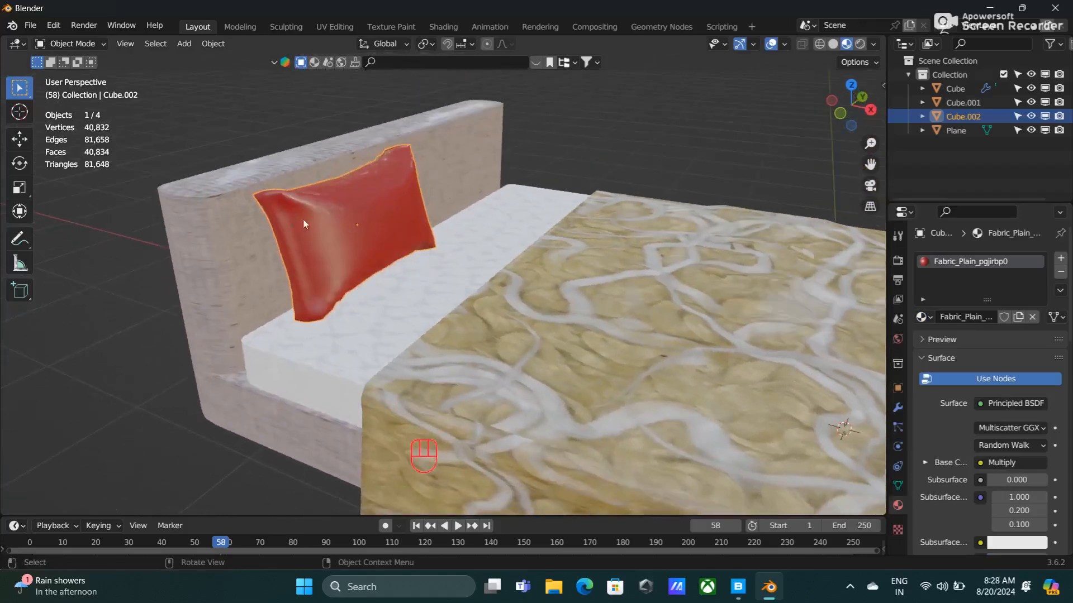
key("Tab")
left_click(367, 45)
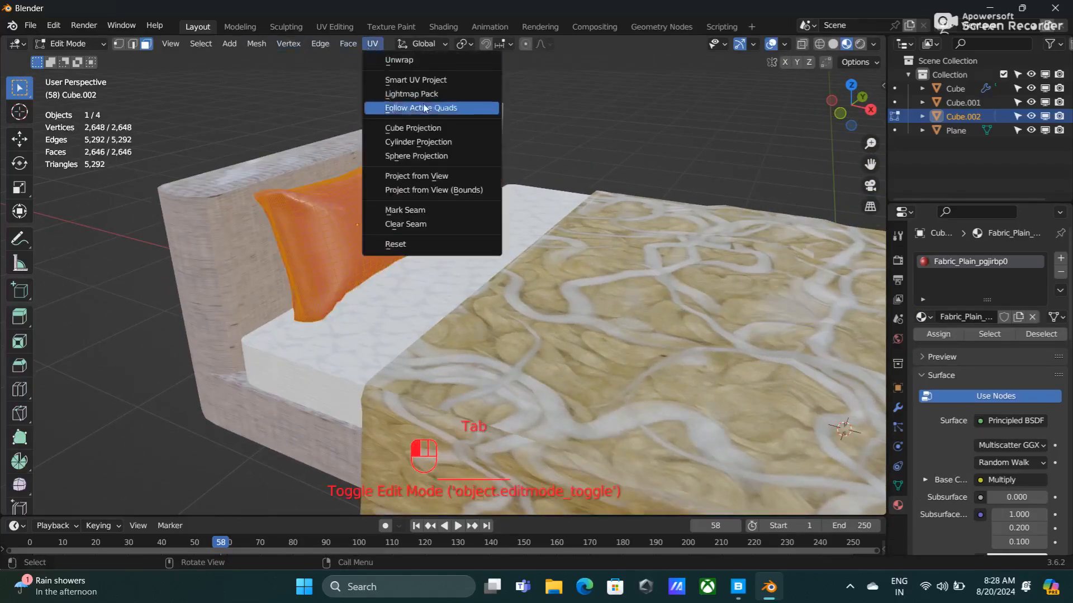
left_click(412, 80)
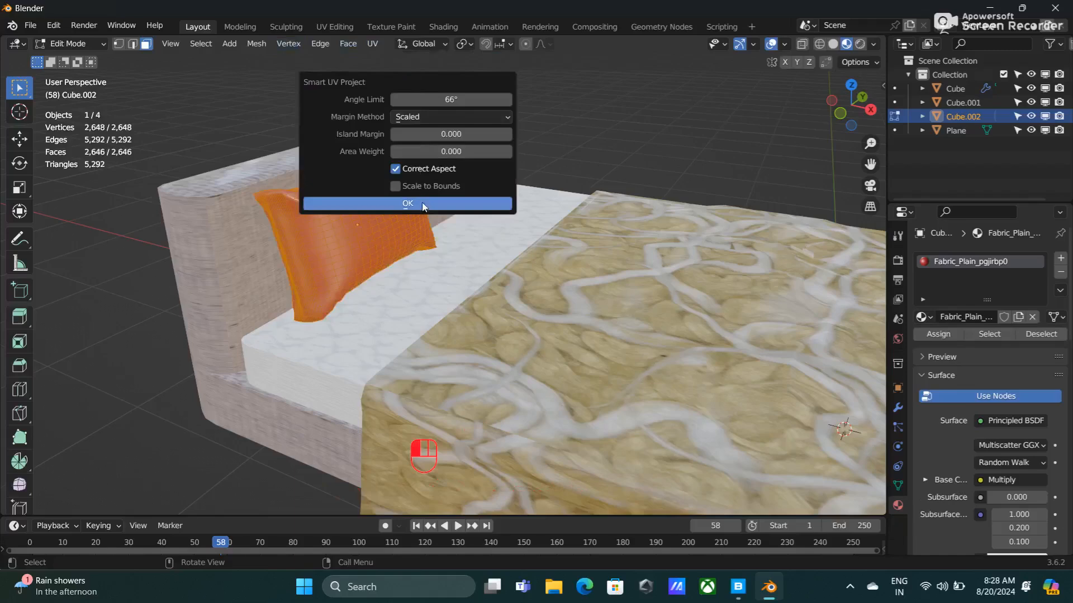
left_click(407, 203)
key("Tab")
Duplicate the pillow and place the copy about 1.67 m along Y on the other half of the headboard
middle_click_drag(454, 249, 378, 247)
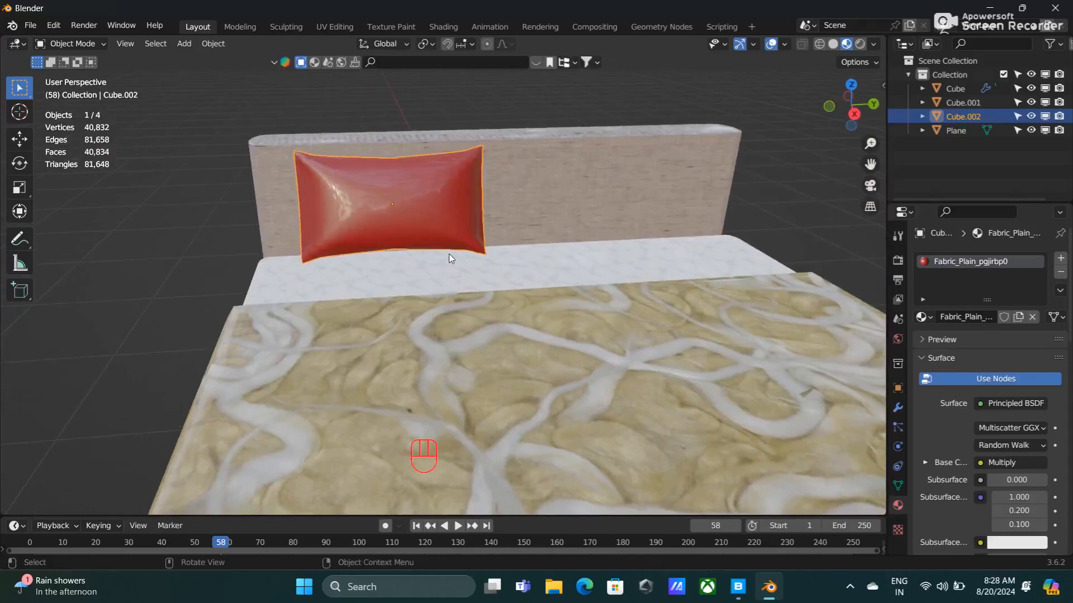
key("shift+d")
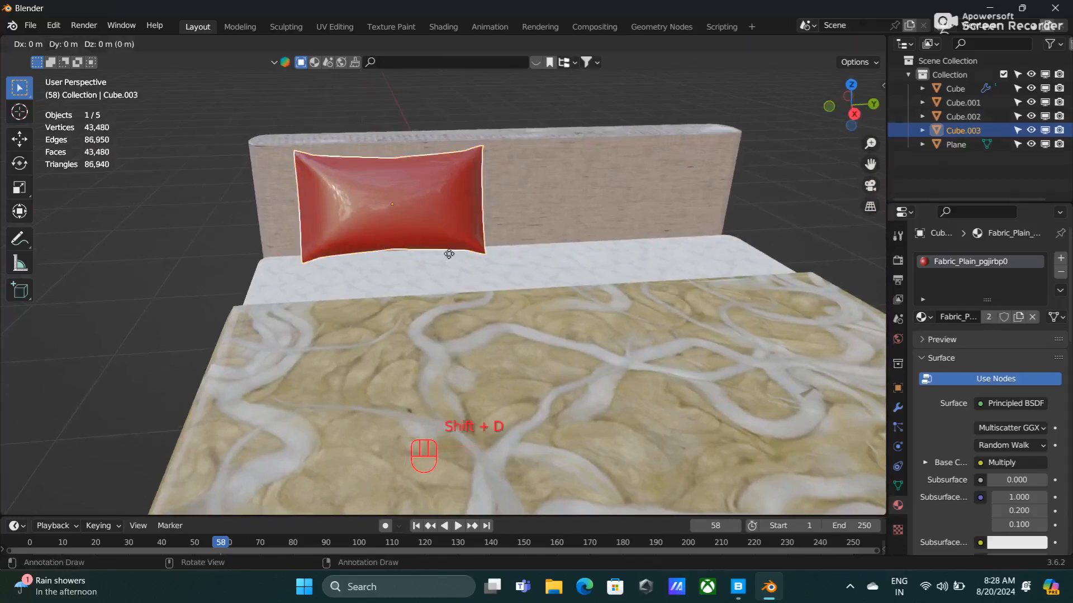
key("y")
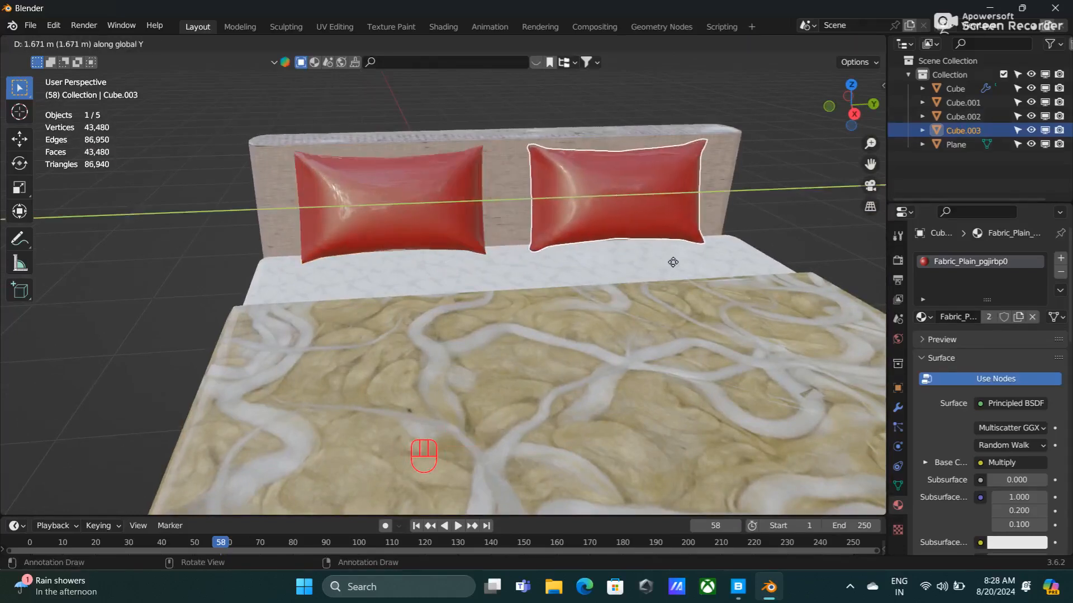
left_click(673, 262)
Add a plane at the bed's base and scale it up into a floor extending well beyond the bed on all sides
middle_click_drag(672, 263, 586, 311)
scroll(684, 281, "down", 5)
left_click(634, 269, "shift")
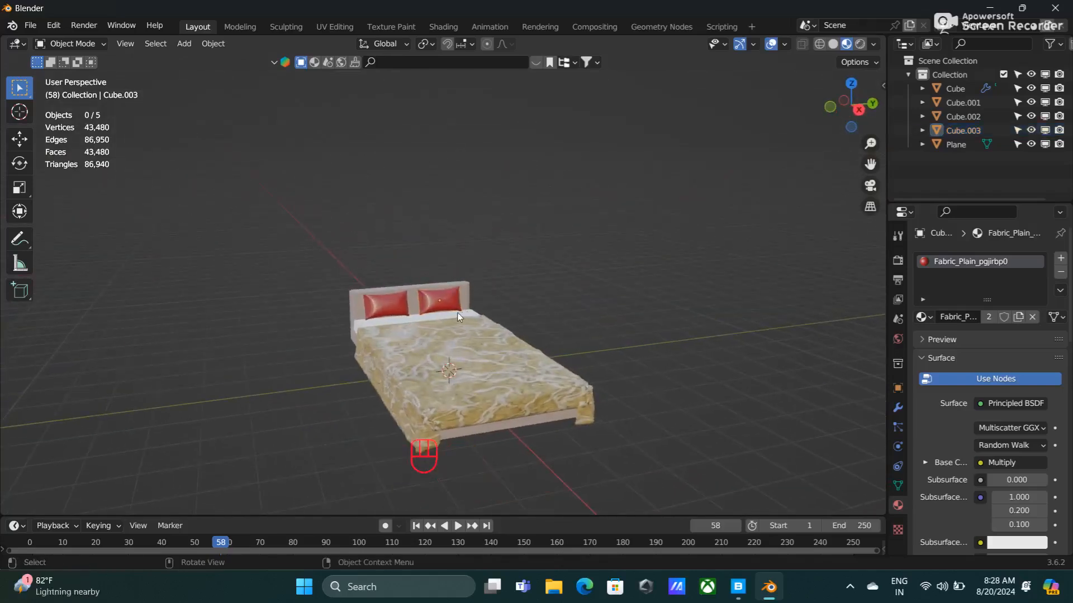
key("shift+a")
mouse_move(304, 287)
left_click(368, 288)
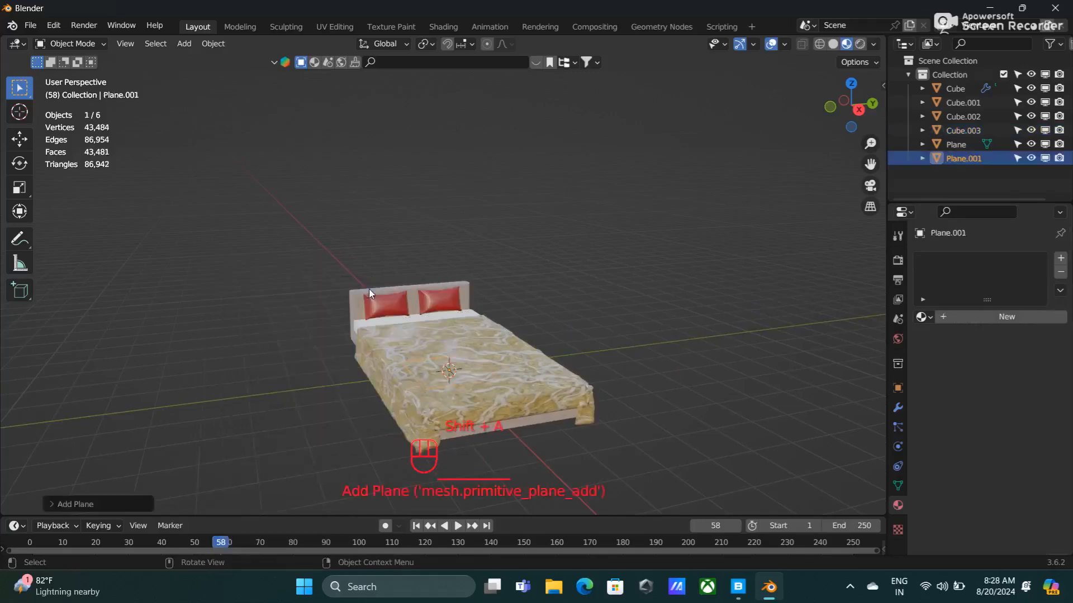
key("s")
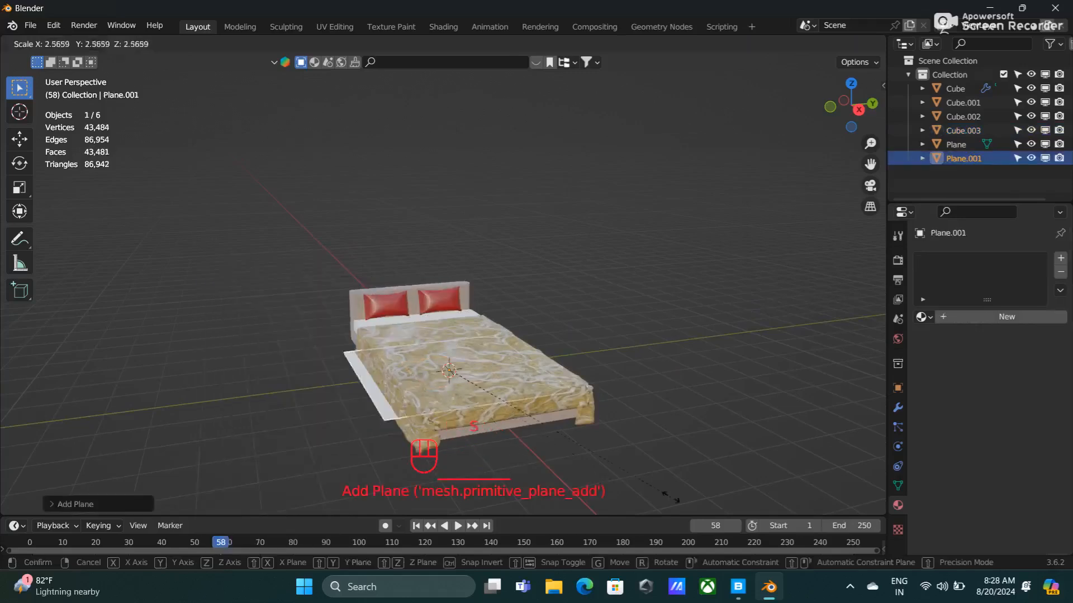
left_click(847, 467)
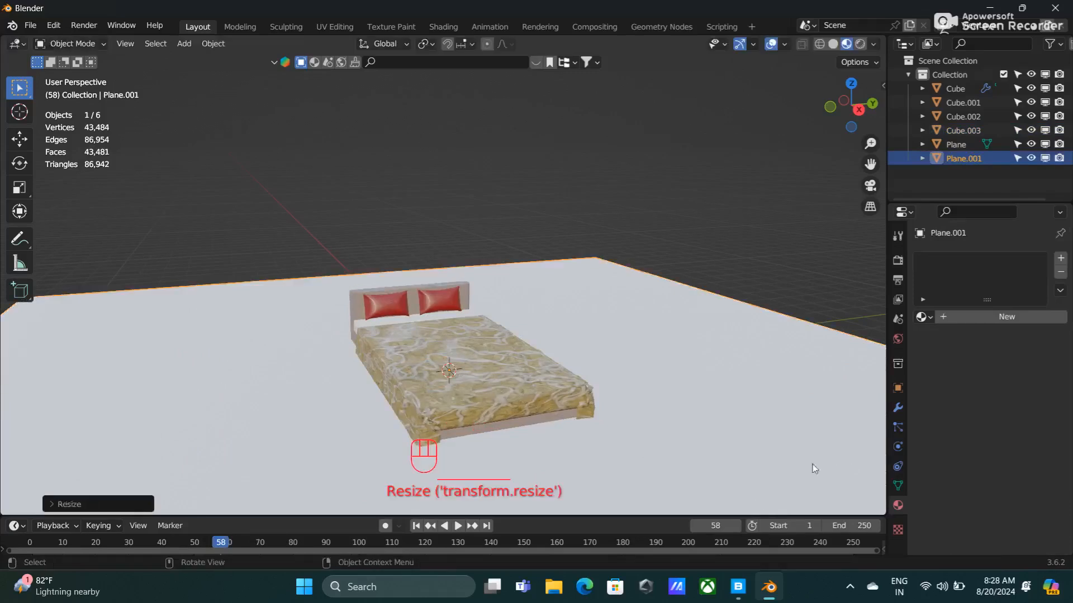
key("KP_1")
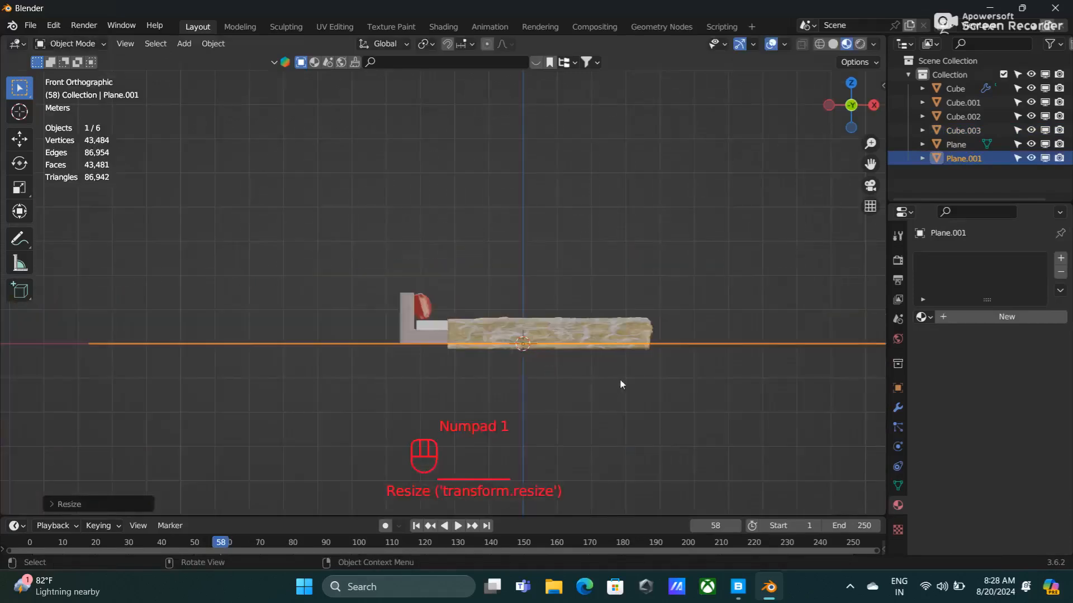
left_click(469, 335)
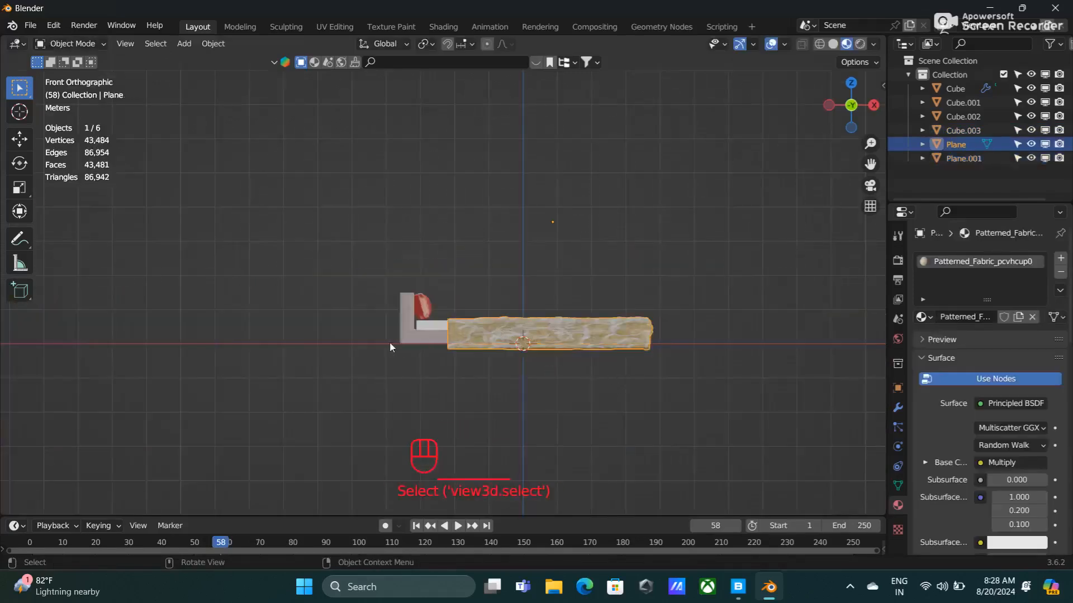
left_click(407, 334)
left_click(462, 330, "shift")
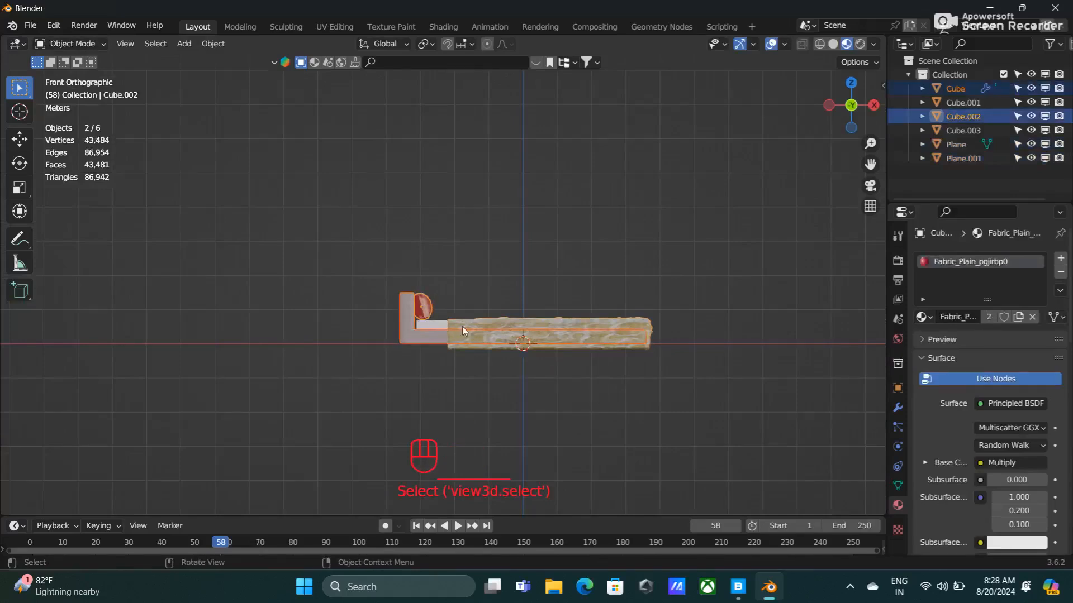
key("g")
key("z")
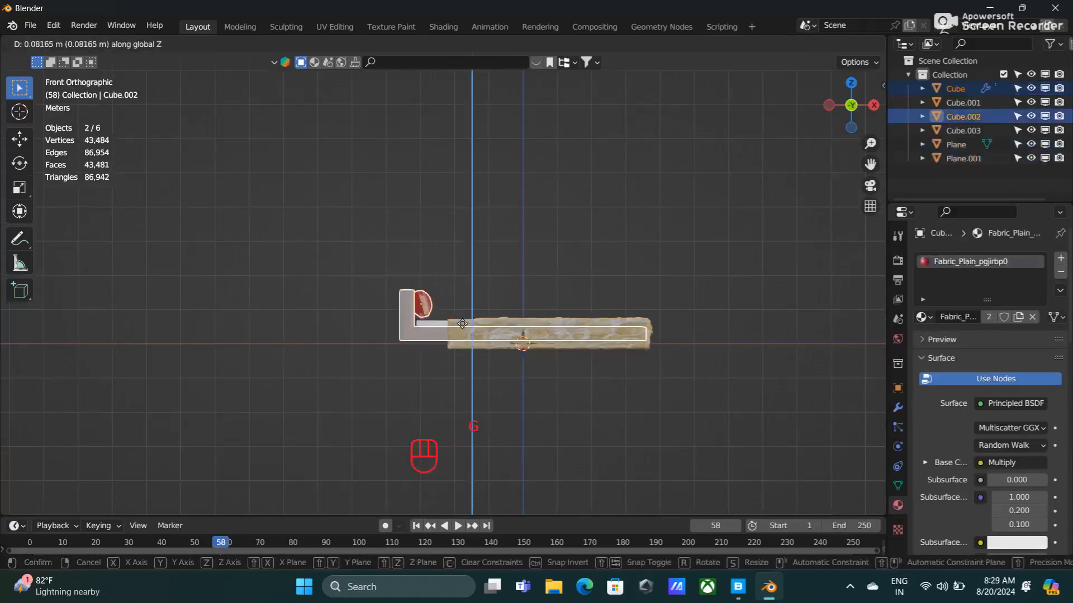
left_click(462, 323)
key("ctrl+z")
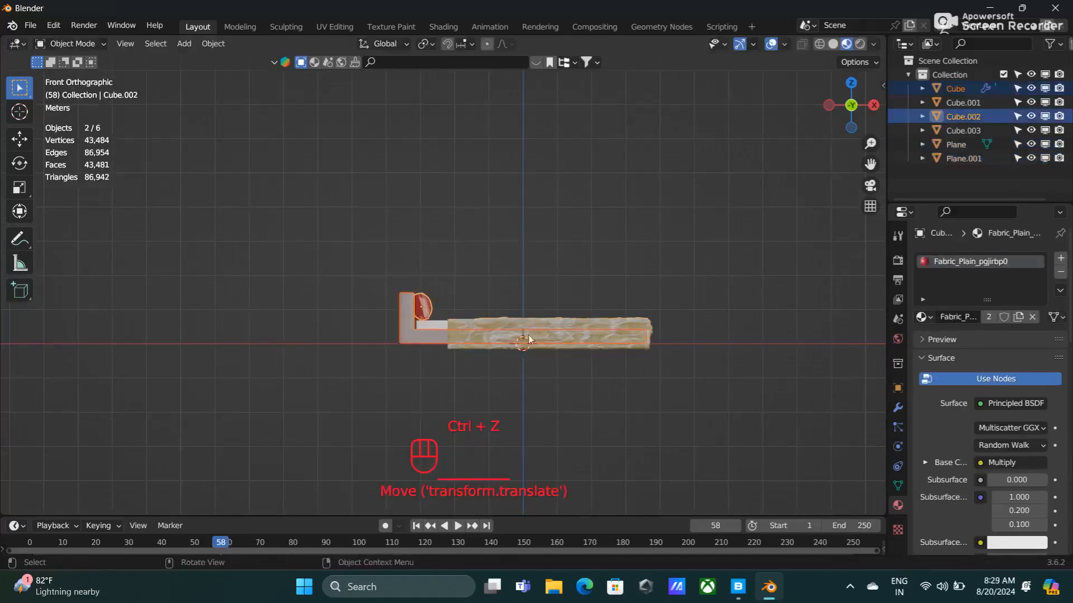
Select the frame, mattress, blanket and both pillows together and raise the whole bed slightly along Z
left_click(633, 320)
left_click(422, 326, "shift")
left_click(423, 322, "shift")
left_click(425, 316, "shift")
left_click_drag(346, 270, 464, 329, "shift")
key("g")
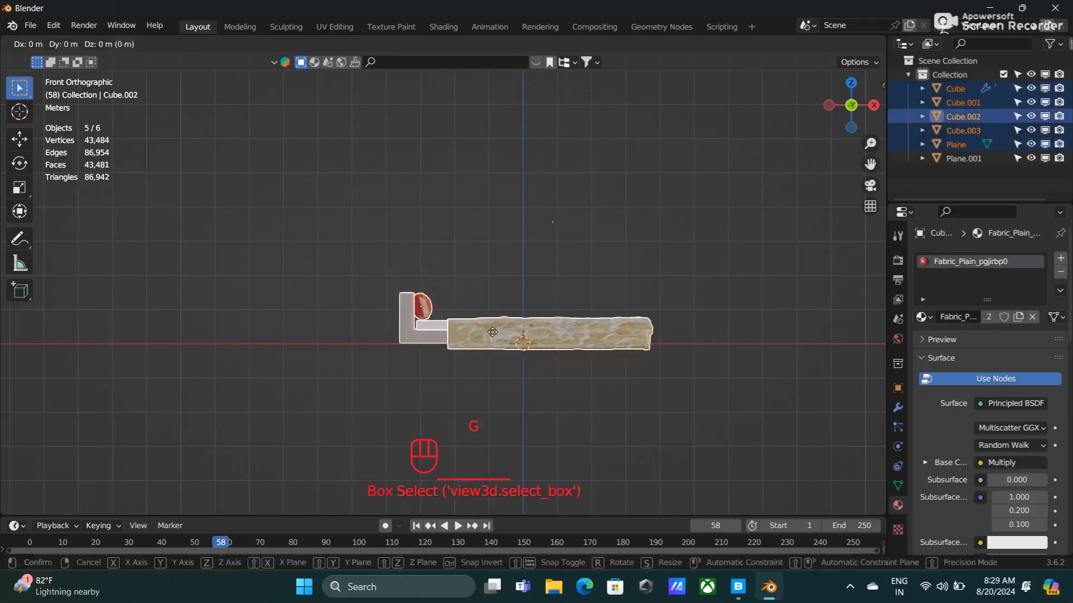
key("z")
left_click(492, 325)
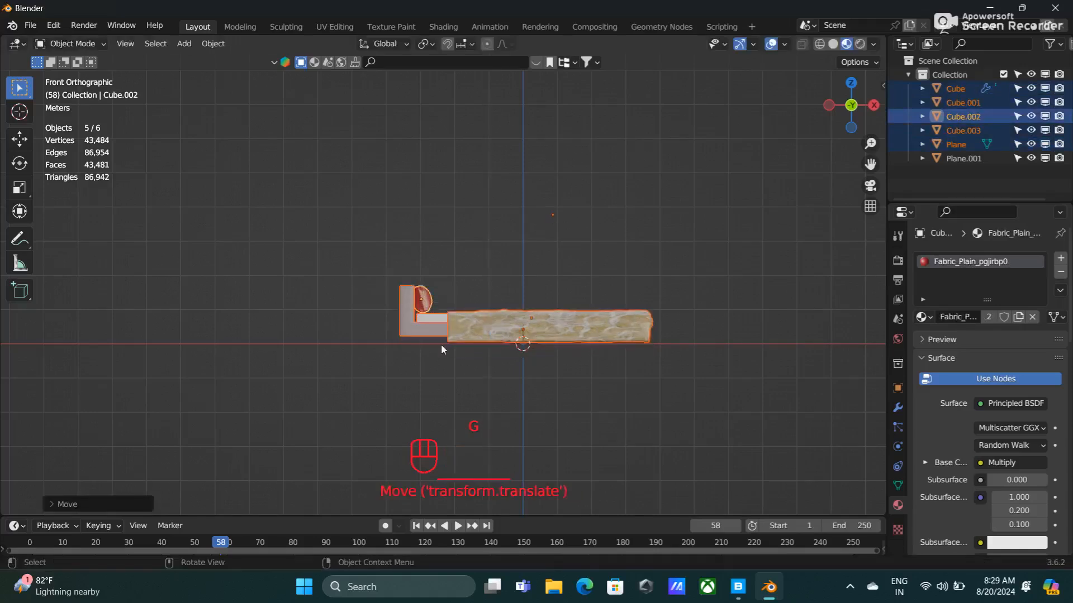
key("g")
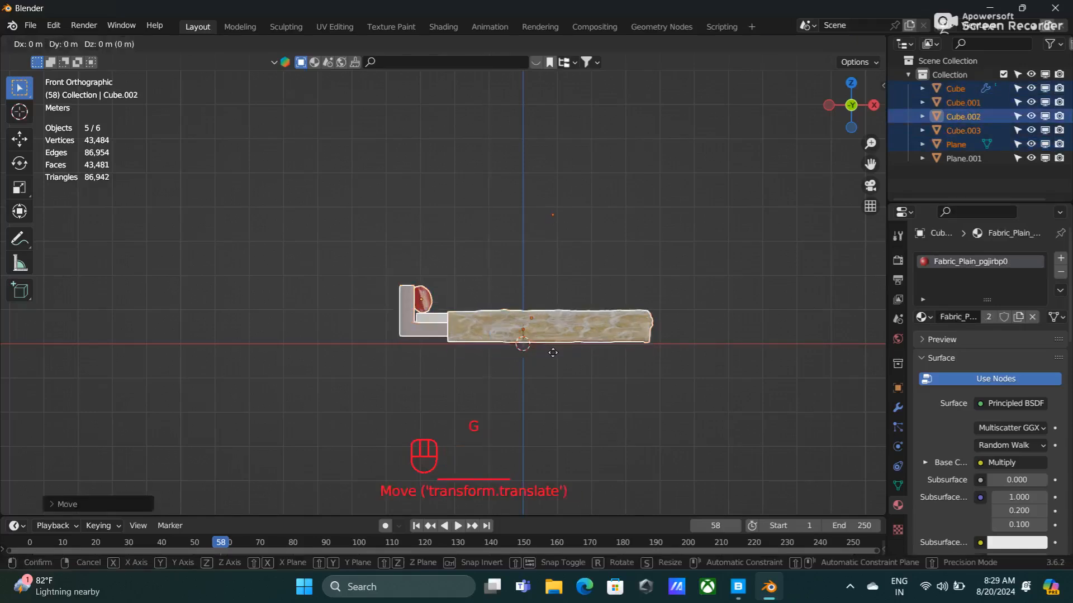
right_click(552, 353)
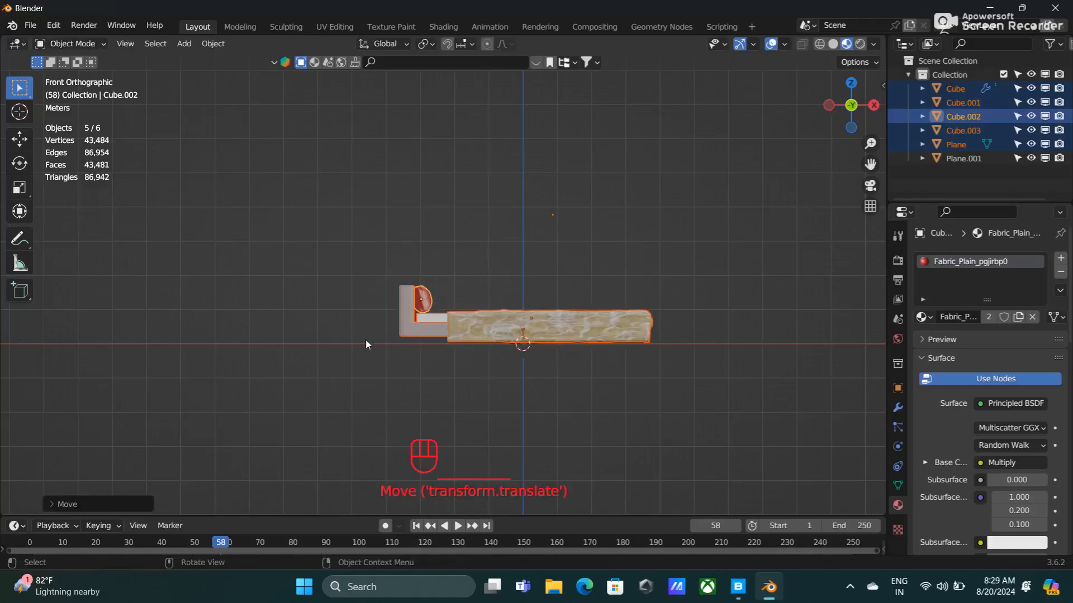
Raise the floor plane along Z until it meets the underside of the bed
left_click(970, 159)
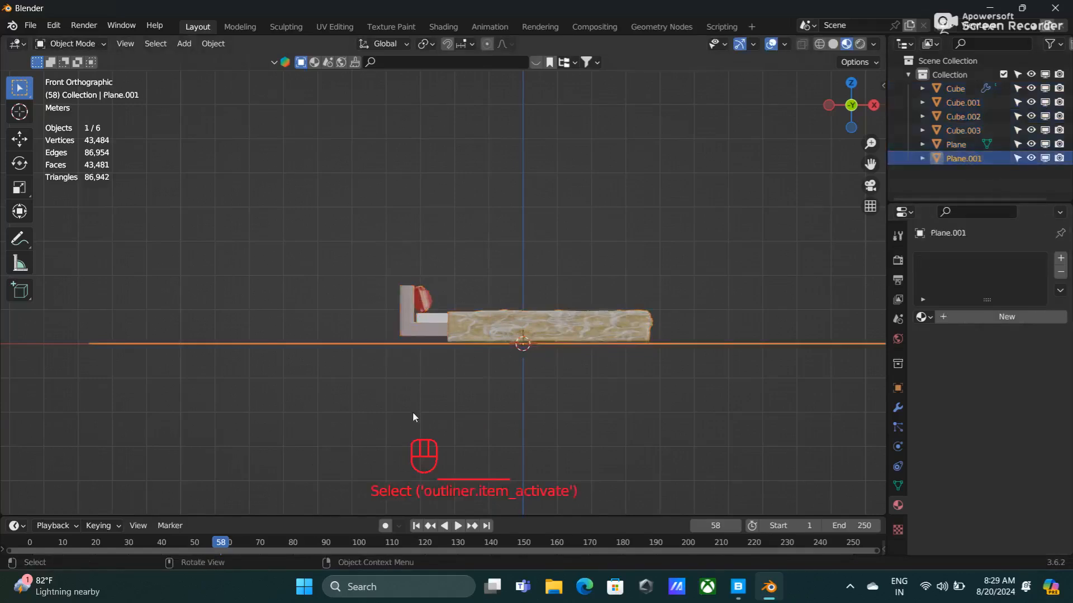
key("g")
key("z")
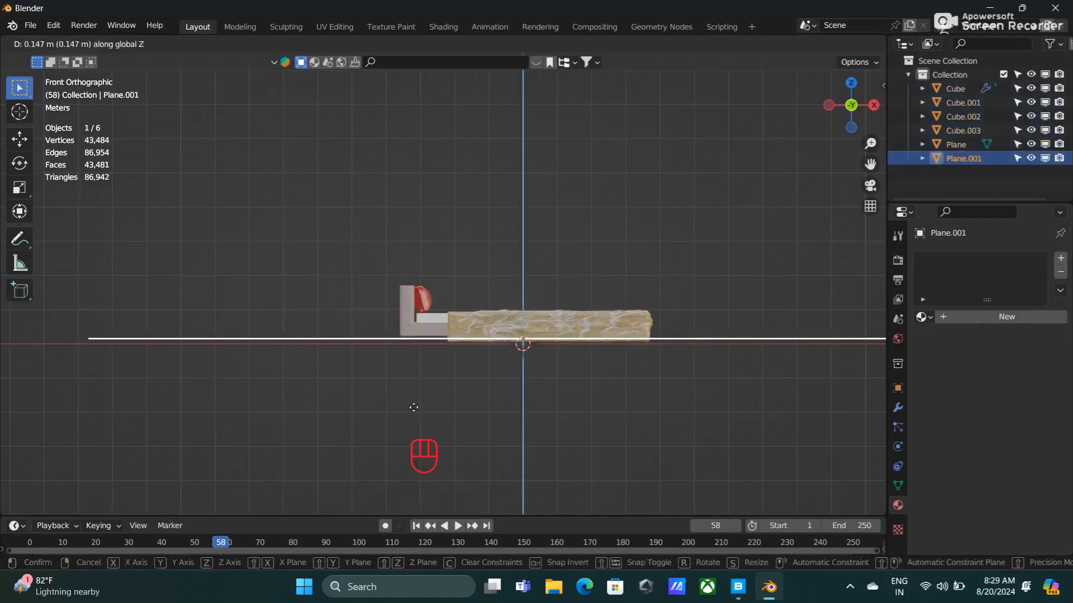
left_click(413, 406)
Extrude the two floor edges behind and beside the bed upward along Z into tall room walls, and return to Object Mode
middle_click_drag(816, 267, 656, 304)
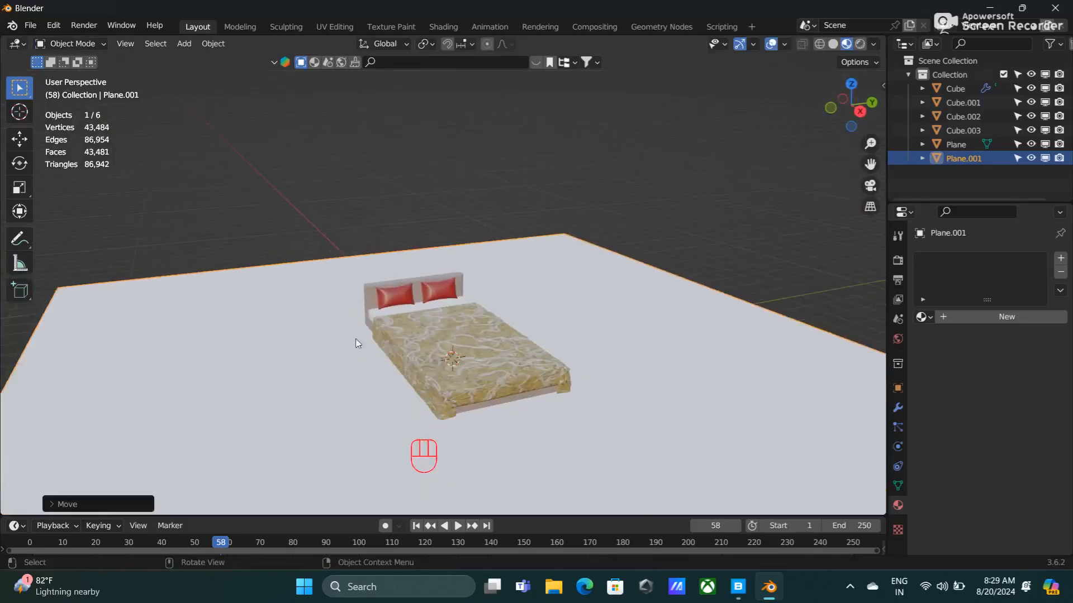
key("Tab")
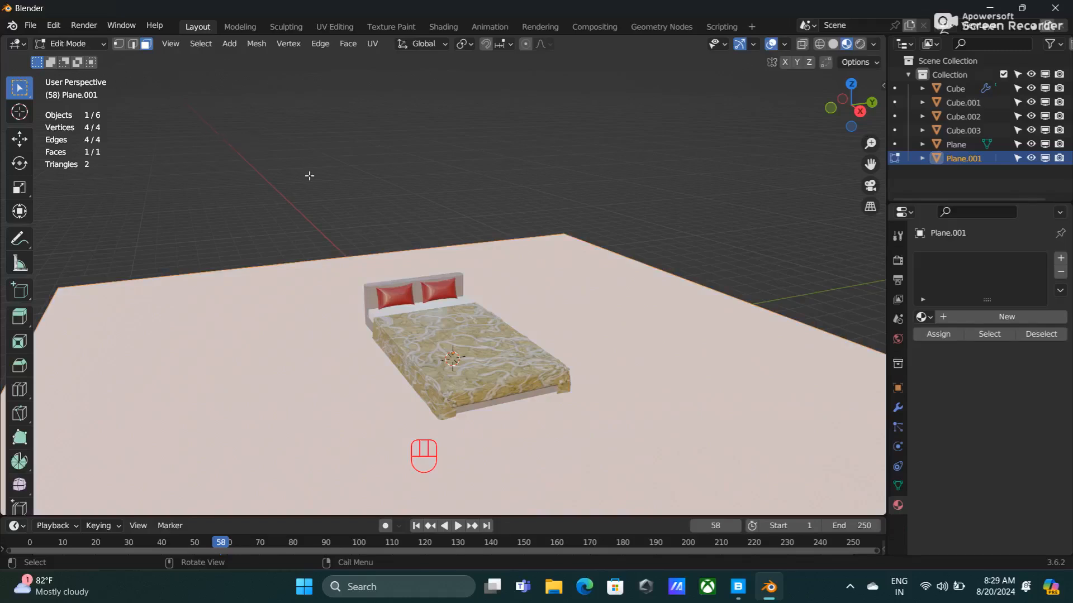
left_click(131, 44)
left_click(387, 253)
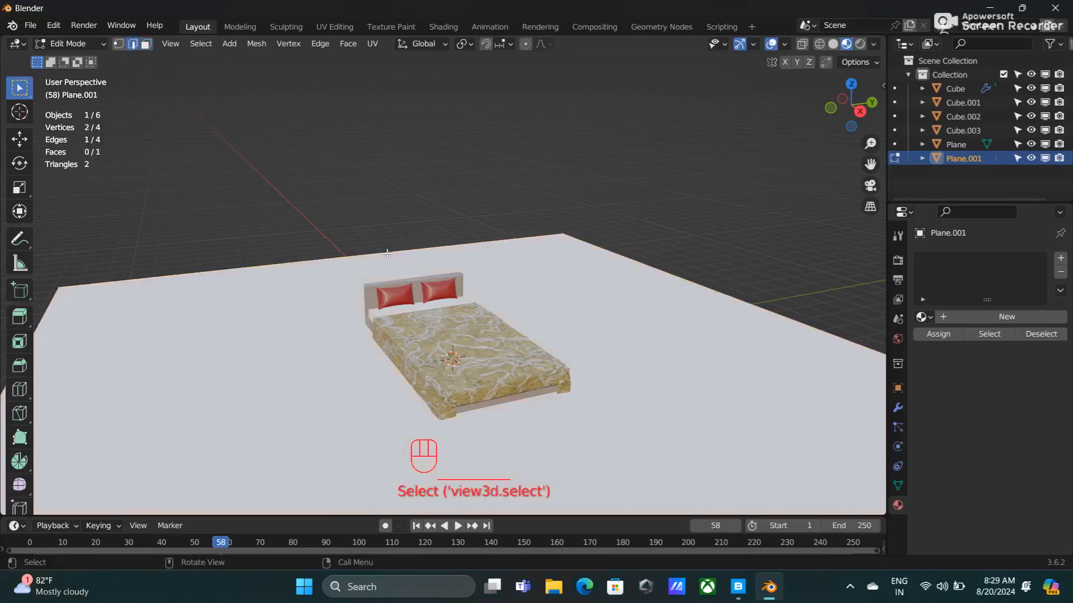
left_click(647, 267, "shift")
key("e")
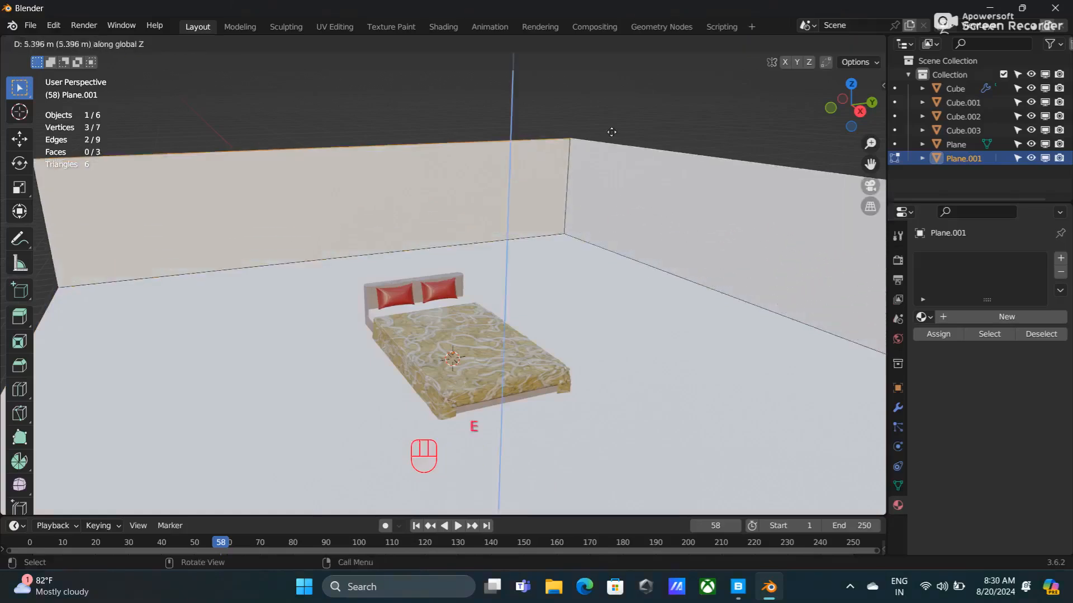
left_click(545, 284)
scroll(546, 279, "down", 2)
middle_click_drag(545, 279, 578, 257)
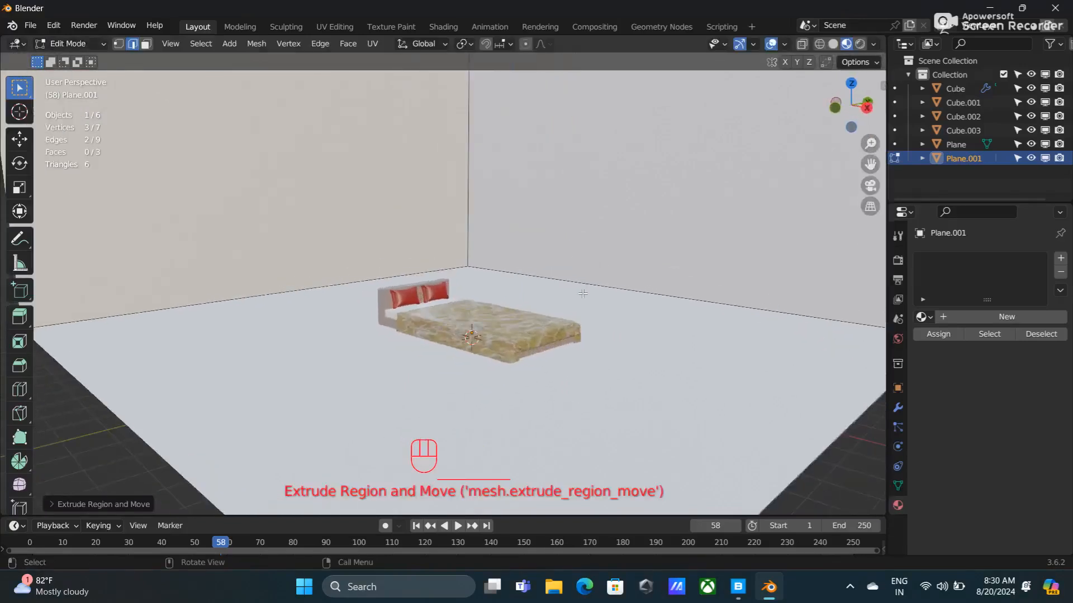
key("Tab")
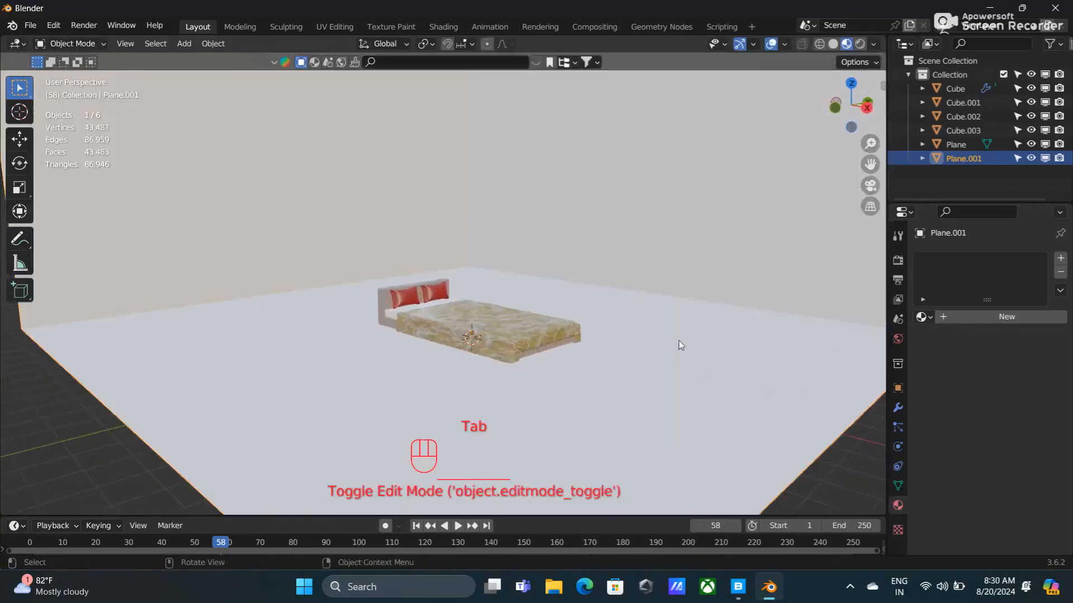
Add a Bevel modifier with a 0.1 m amount to the room mesh, increase its segments, and apply it
left_click(895, 410)
left_click(984, 258)
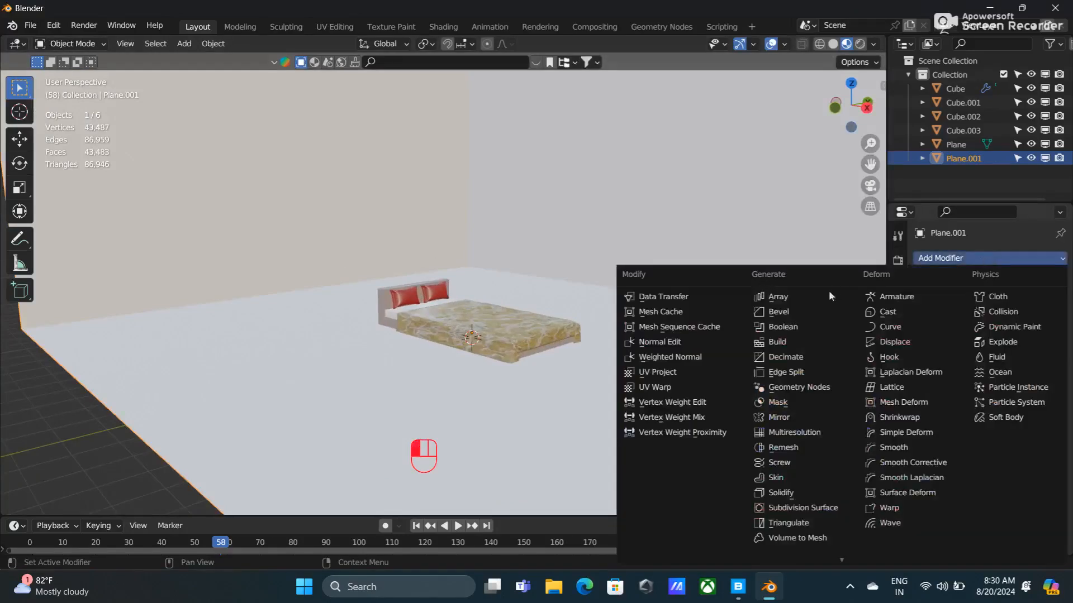
left_click(788, 314)
left_click(1042, 352)
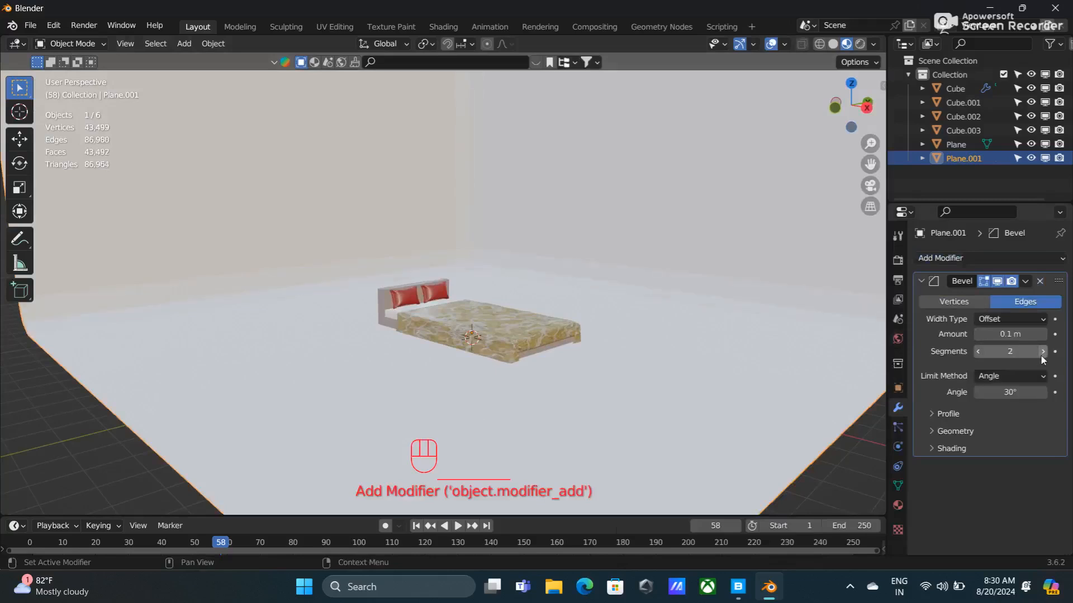
left_click(1025, 281)
left_click(986, 291)
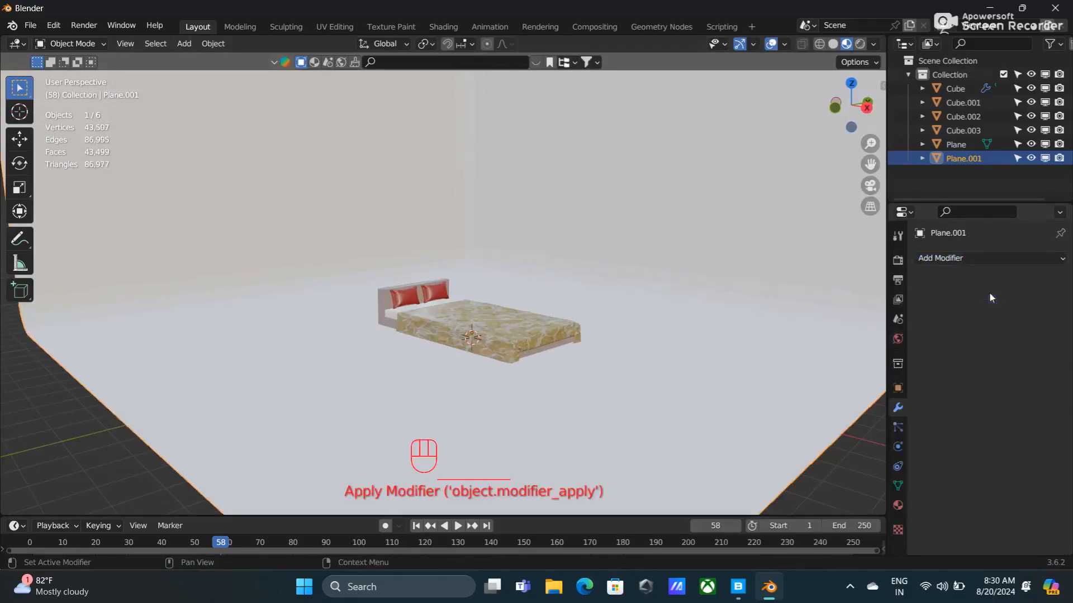
Frame the bed from a low front corner angle, add a camera, and align it to that view
middle_click_drag(670, 267, 670, 319, "shift")
mouse_move(670, 319)
middle_mouse_down()
mouse_move(578, 317)
mouse_move(642, 321)
mouse_move(663, 303)
middle_mouse_up()
scroll(662, 303, "up", 1)
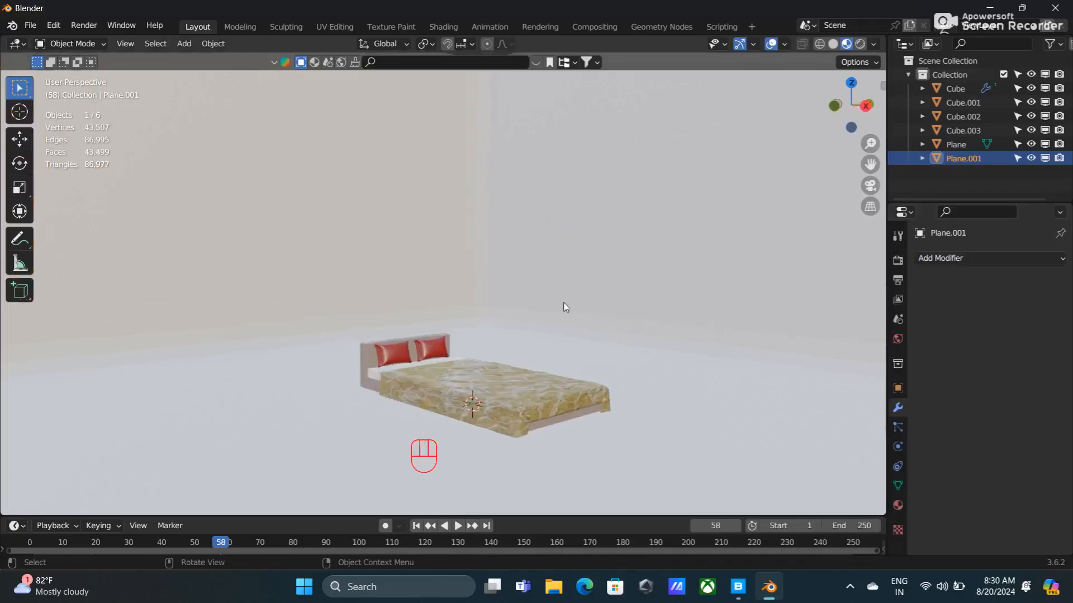
middle_click_drag(563, 308, 548, 243, "shift")
scroll(561, 295, "up", 1)
scroll(561, 296, "up", 1)
key("shift+a")
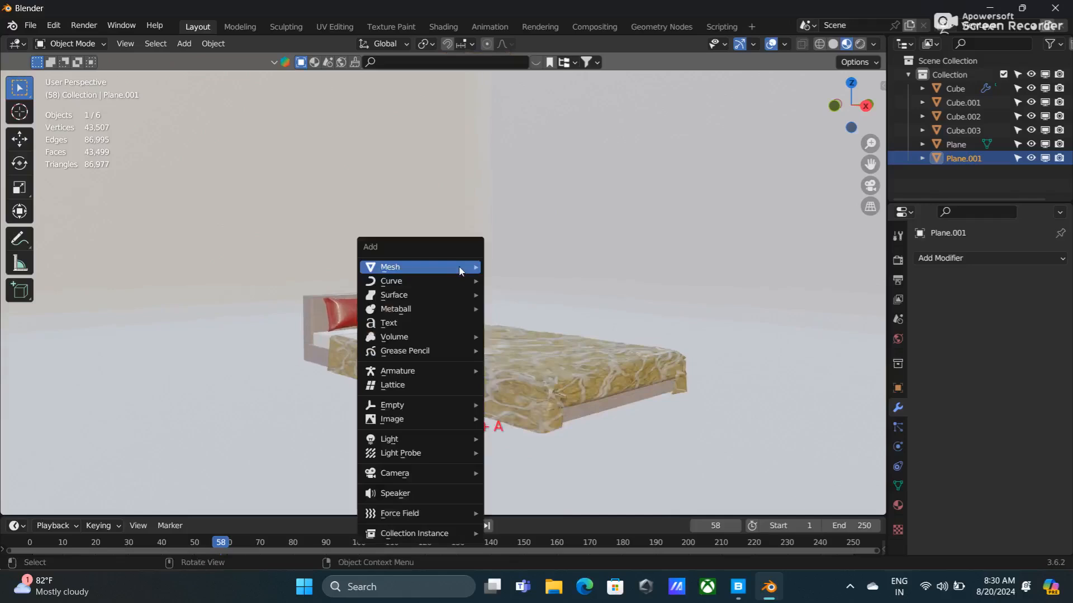
mouse_move(414, 475)
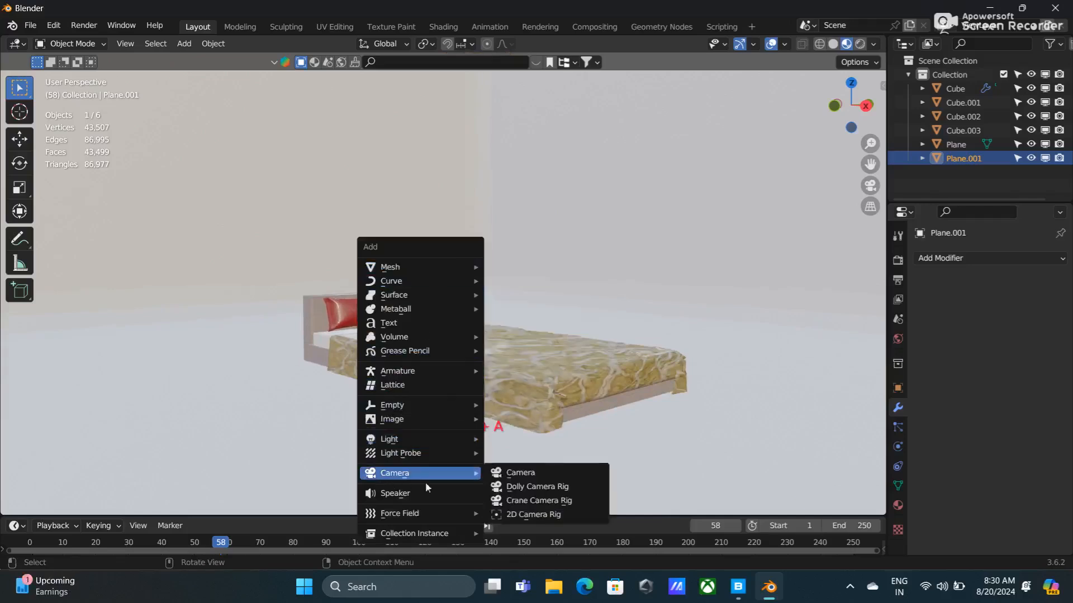
left_click(518, 474)
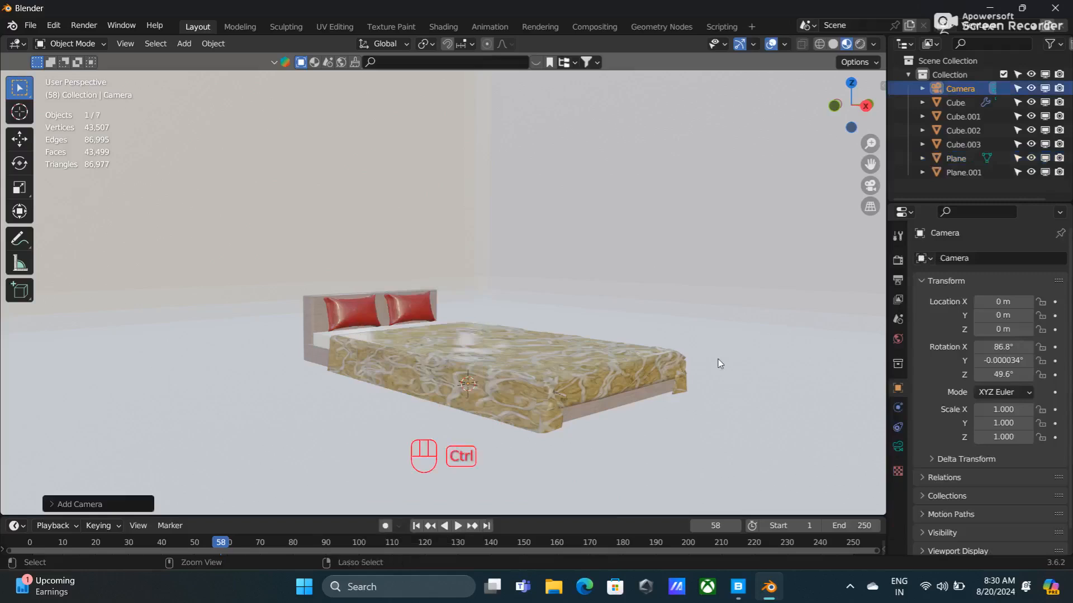
key("ctrl+alt+KP_0")
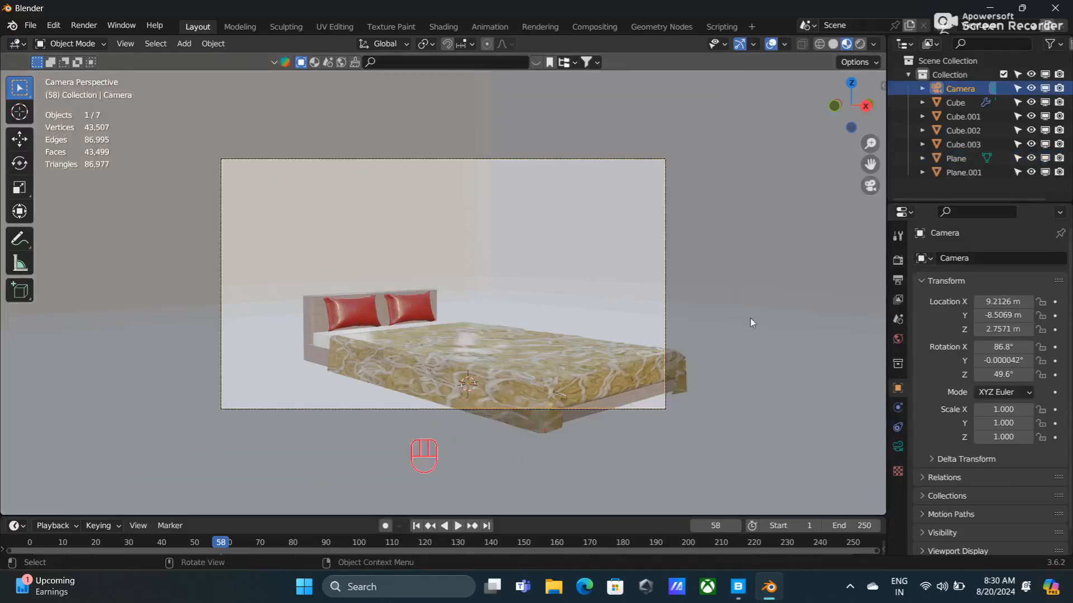
Reposition the camera to X 10.563 m and Z 2.2871 m so the whole bed fits in the frame
key("n")
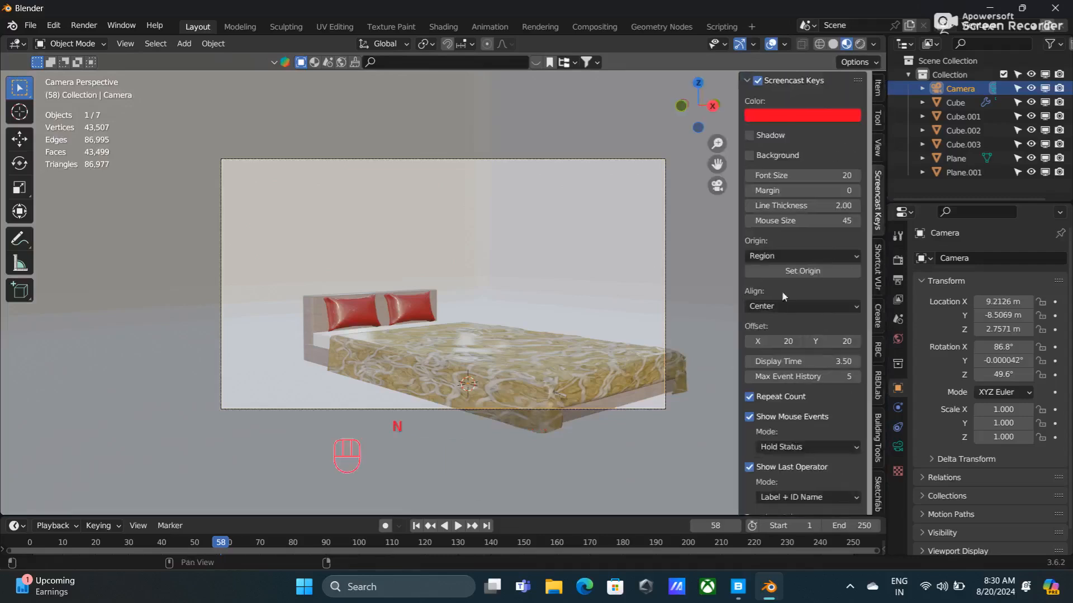
left_click(877, 89)
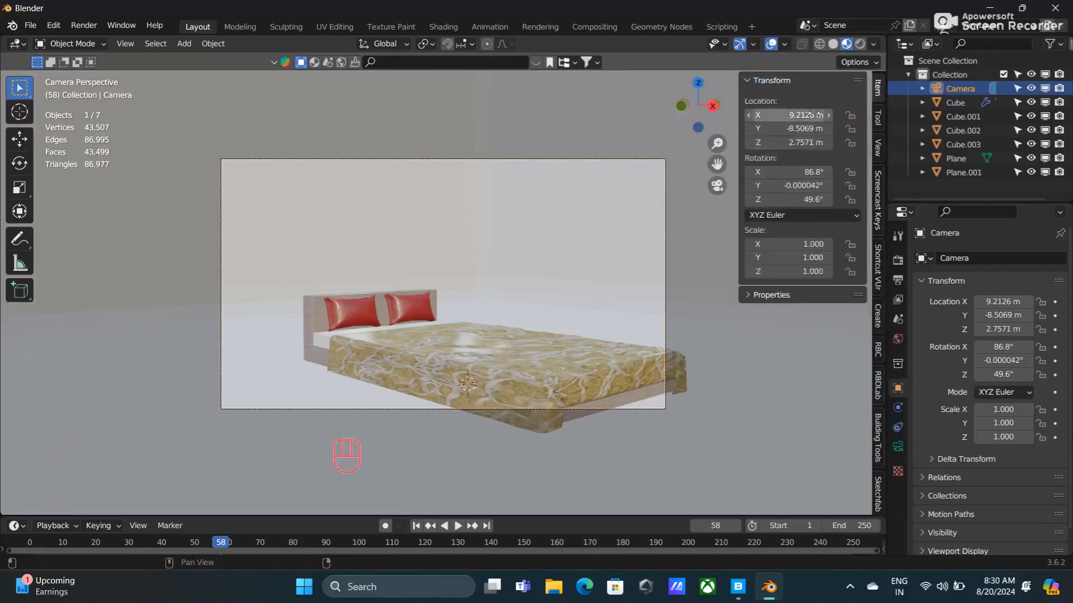
left_click_drag(808, 114, 865, 114)
left_click_drag(798, 142, 699, 143)
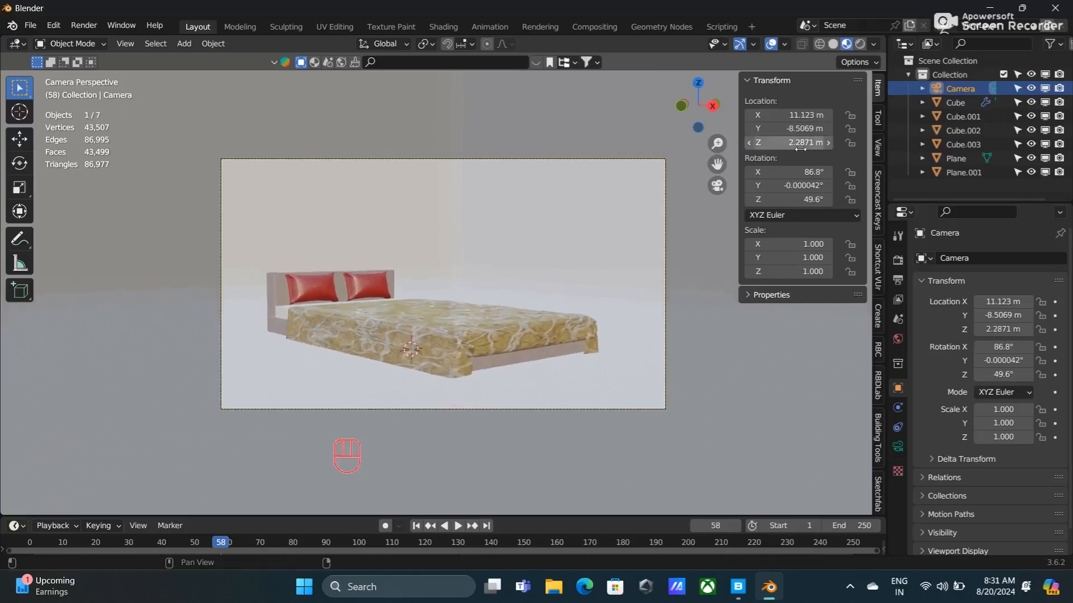
left_click(749, 116)
left_click(749, 116)
left_click(749, 116)
left_click(749, 116)
left_click_drag(749, 116, 718, 117)
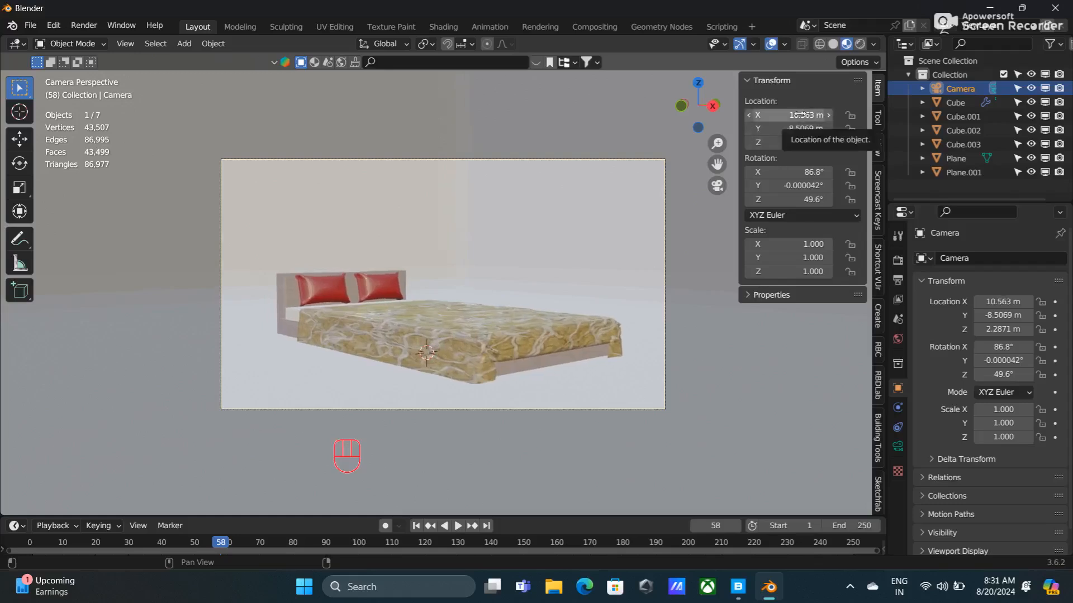
Set the camera's focal length to 40 mm and hide the transform sidebar
left_click(898, 447)
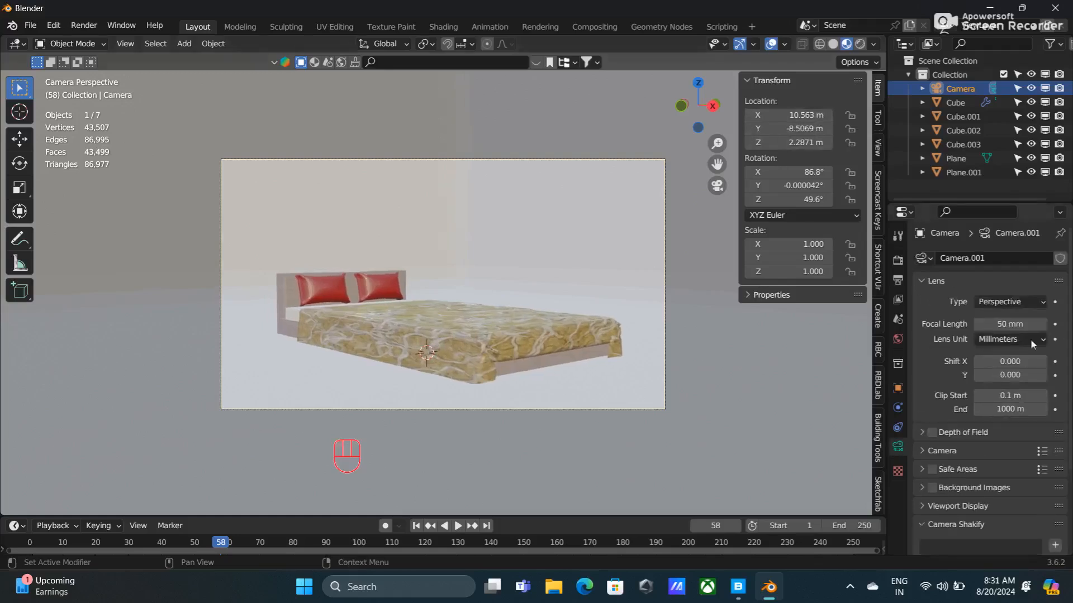
left_click(1020, 327)
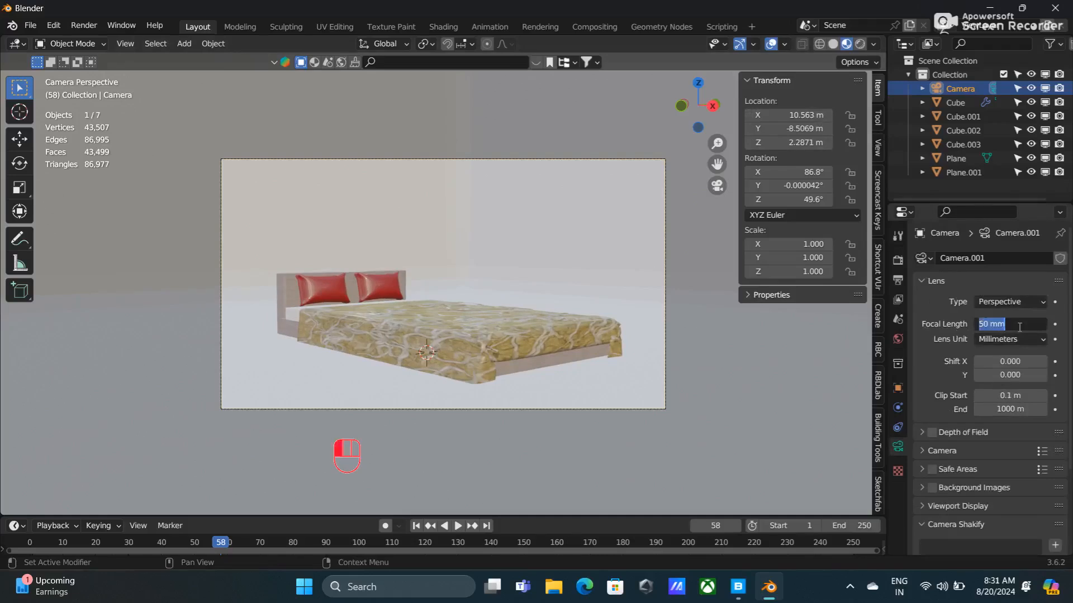
type("40")
key("Return")
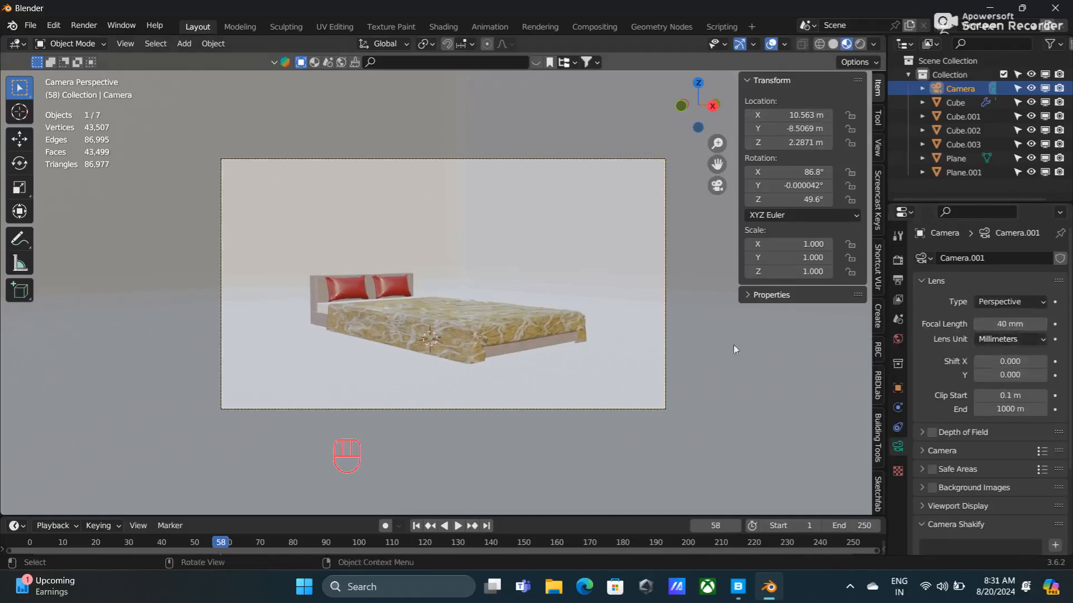
key("n")
Leave the camera view and add a point light to the scene
middle_click_drag(722, 306, 768, 307)
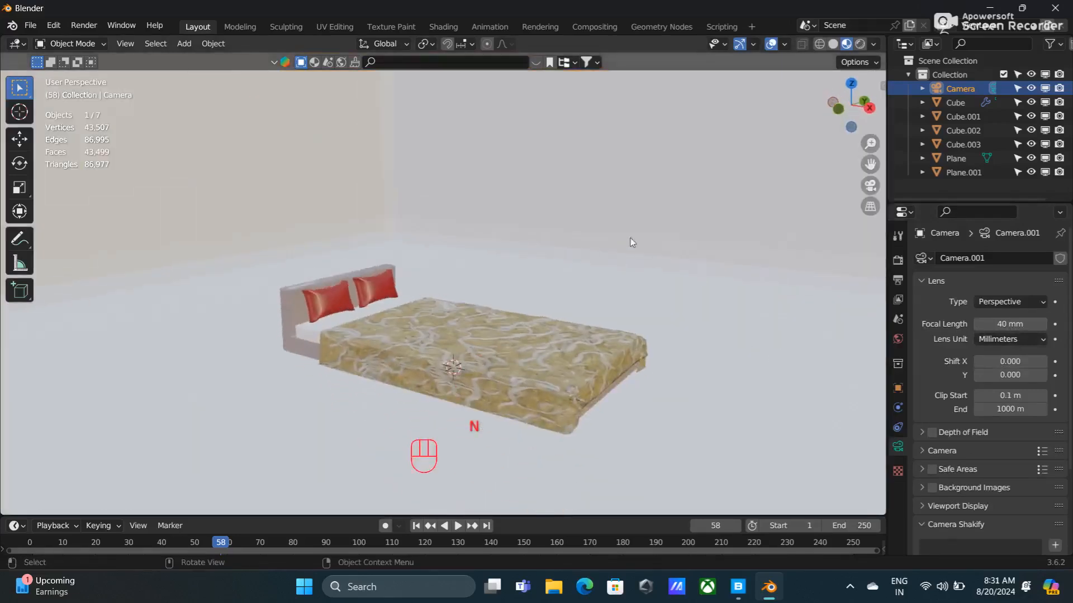
key("shift+a")
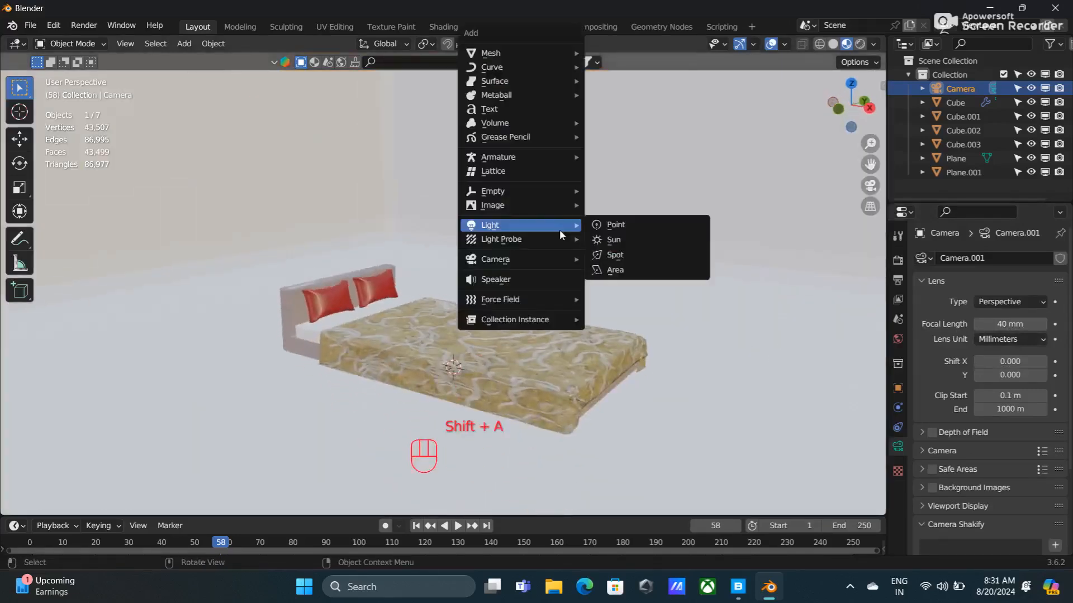
left_click(626, 231)
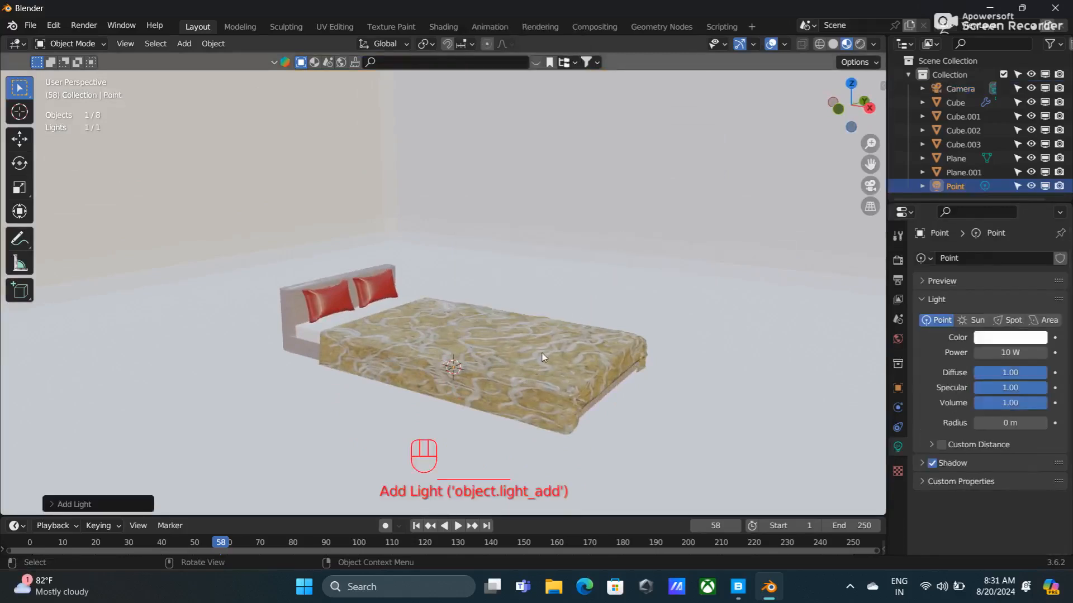
Raise the point light along the Z axis so it hangs high above the bed, below the top of the walls
key("g")
key("z")
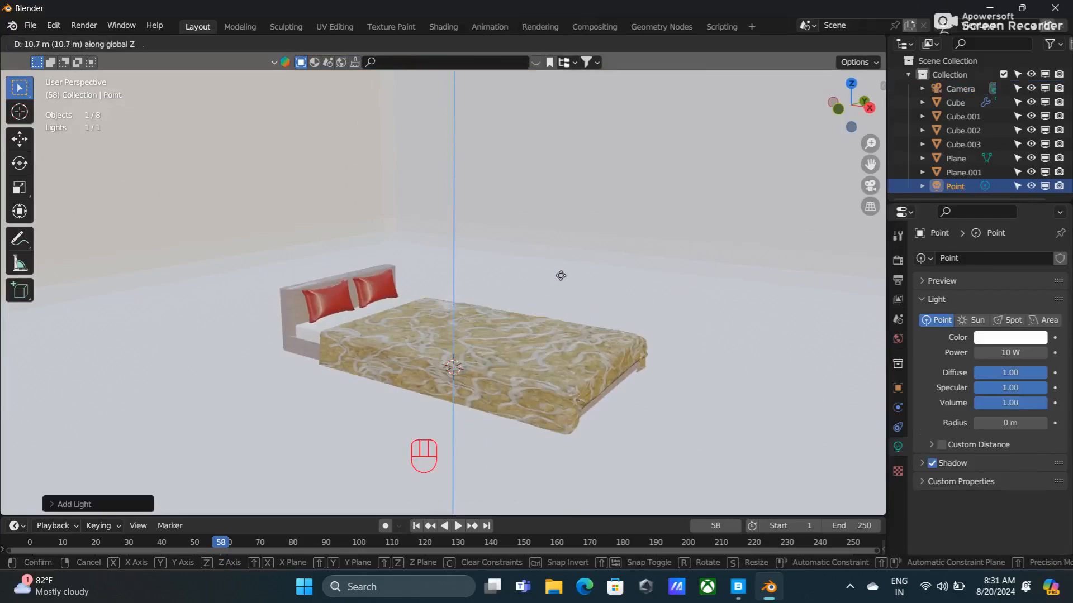
left_click(577, 258)
scroll(576, 257, "down", 5)
scroll(565, 302, "up", 6)
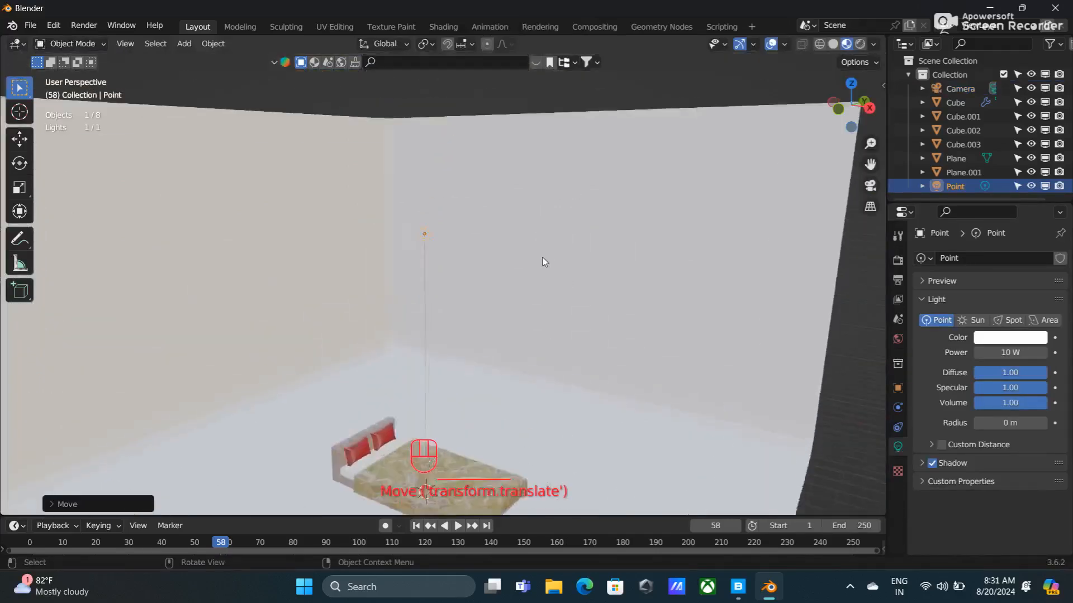
middle_click_drag(545, 265, 521, 263)
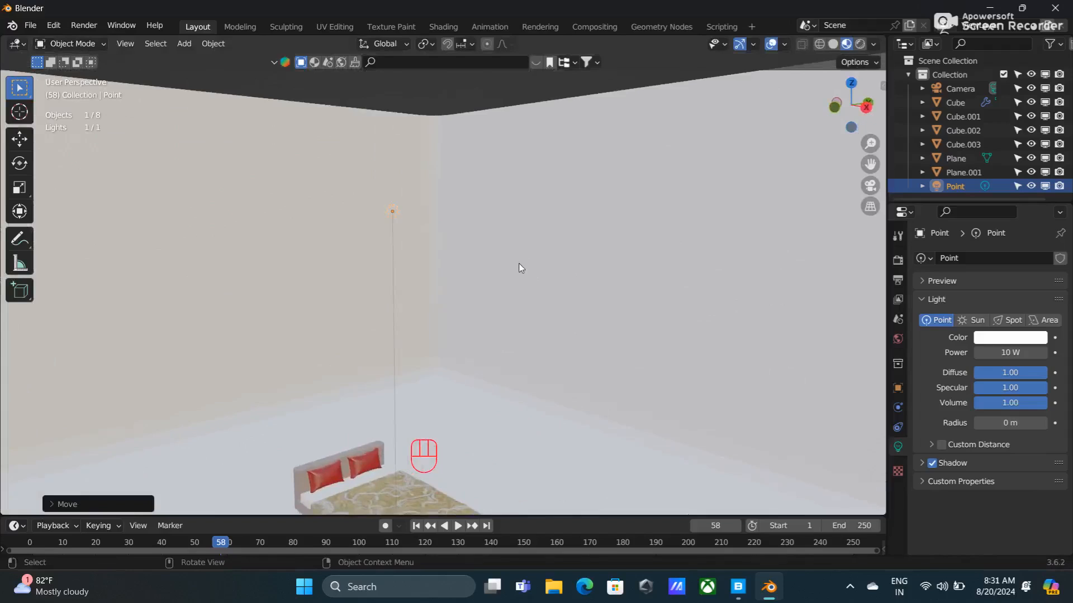
key("g")
key("z")
left_click(494, 301)
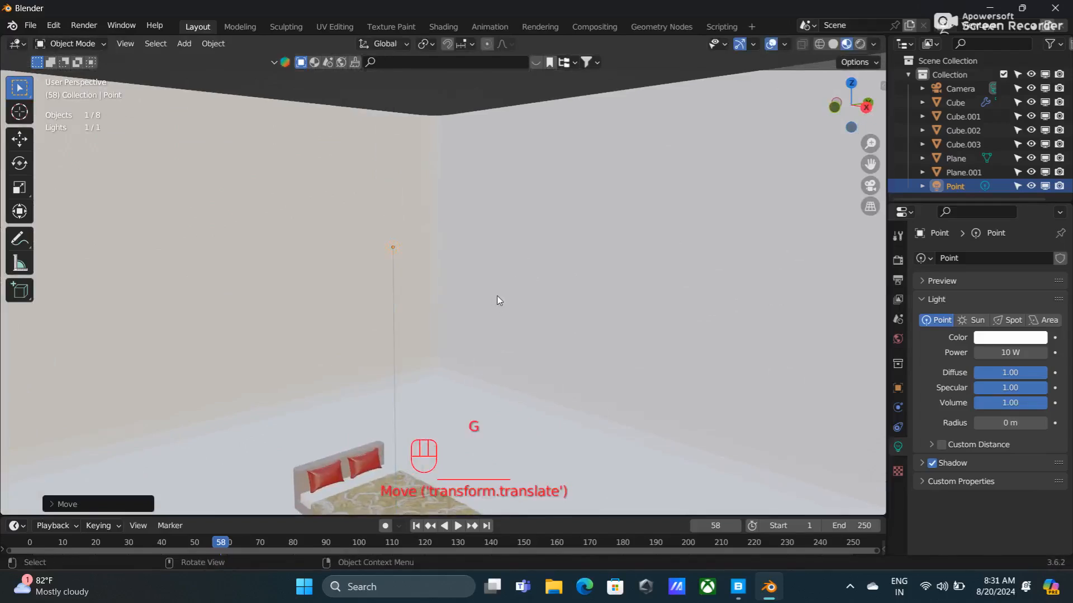
Move the point light along the Y axis beyond the side of the bed and enlarge its radius to 2.83 m
key("g")
key("y")
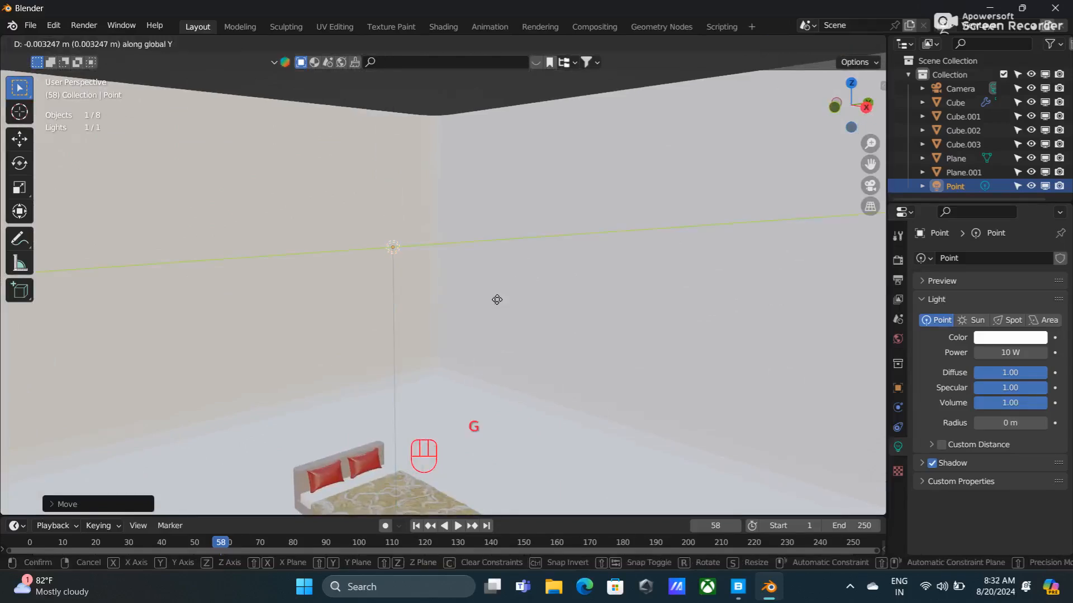
left_click(657, 294)
middle_click_drag(509, 356, 565, 351)
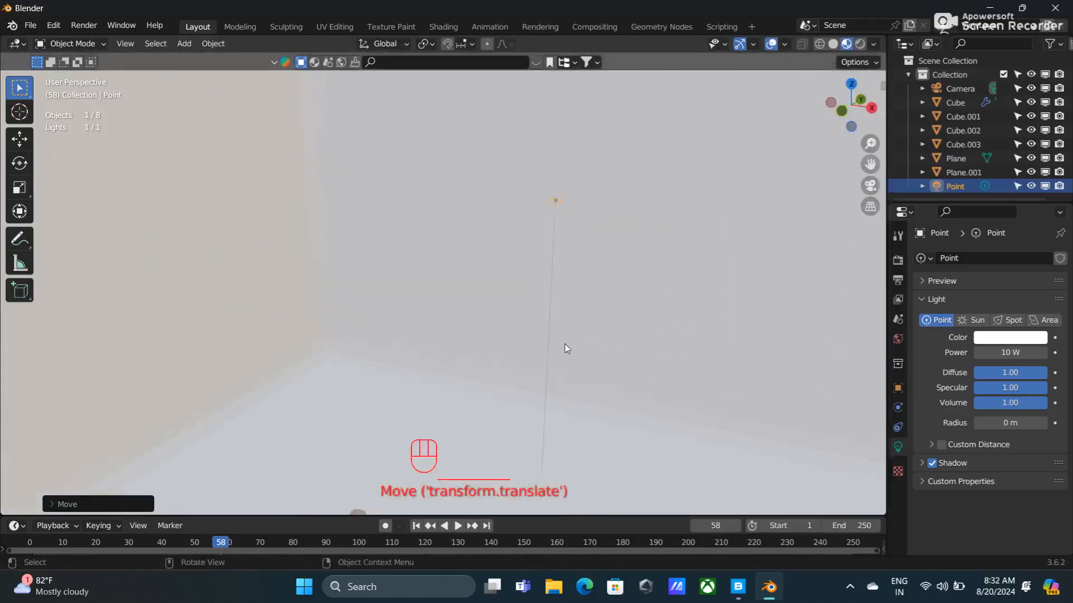
middle_click_drag(639, 307, 515, 308, "shift")
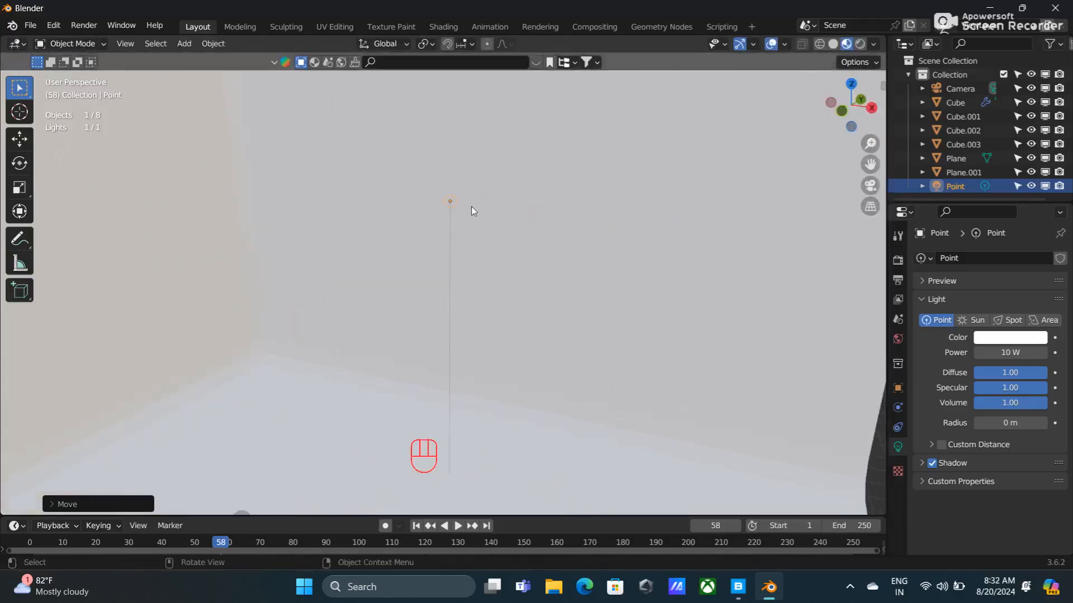
left_click_drag(449, 201, 574, 298)
scroll(631, 252, "down", 2)
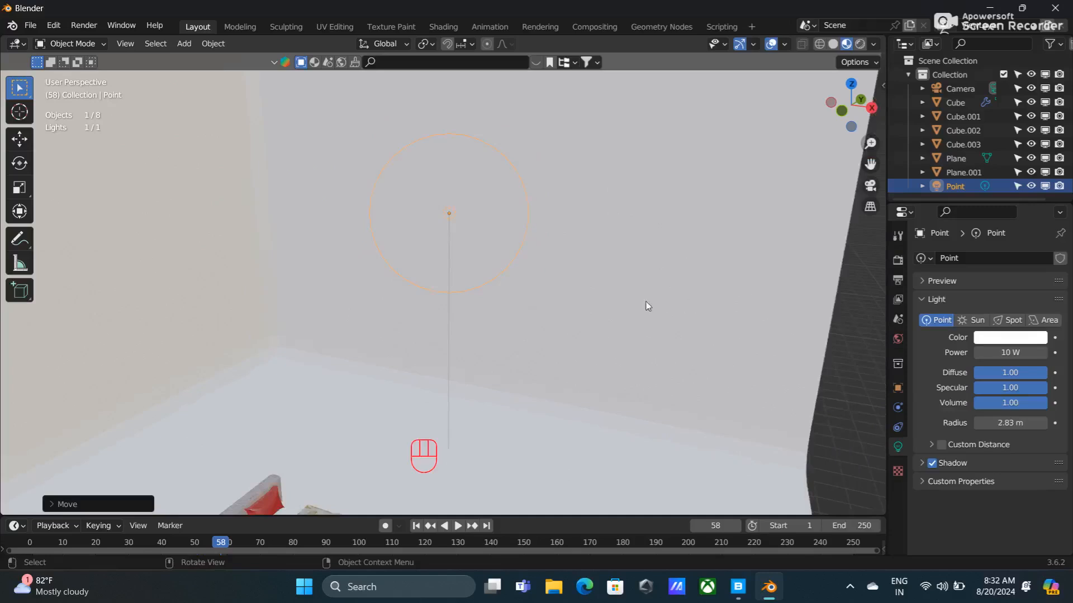
Show the viewport in rendered shading and set the point light's power to 1000 W
left_click(860, 44)
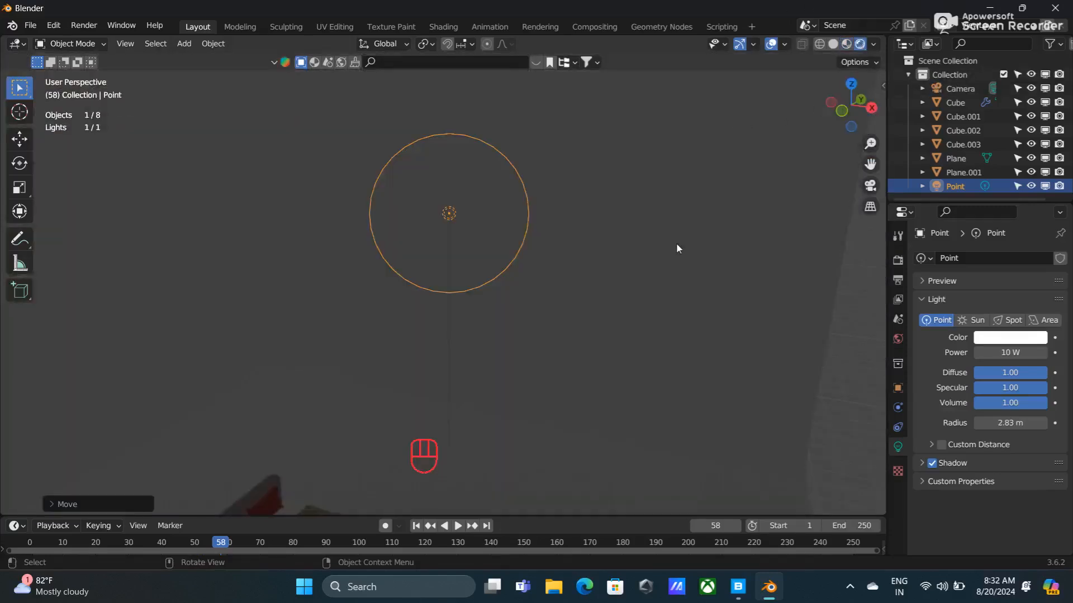
scroll(677, 246, "down", 3)
scroll(677, 248, "up", 1)
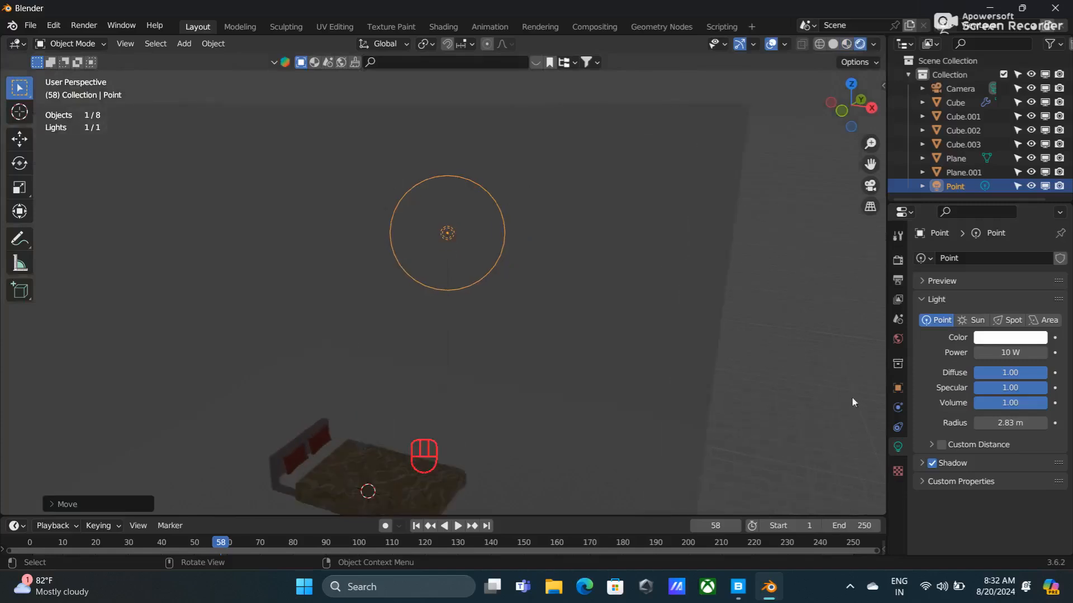
left_click(1006, 351)
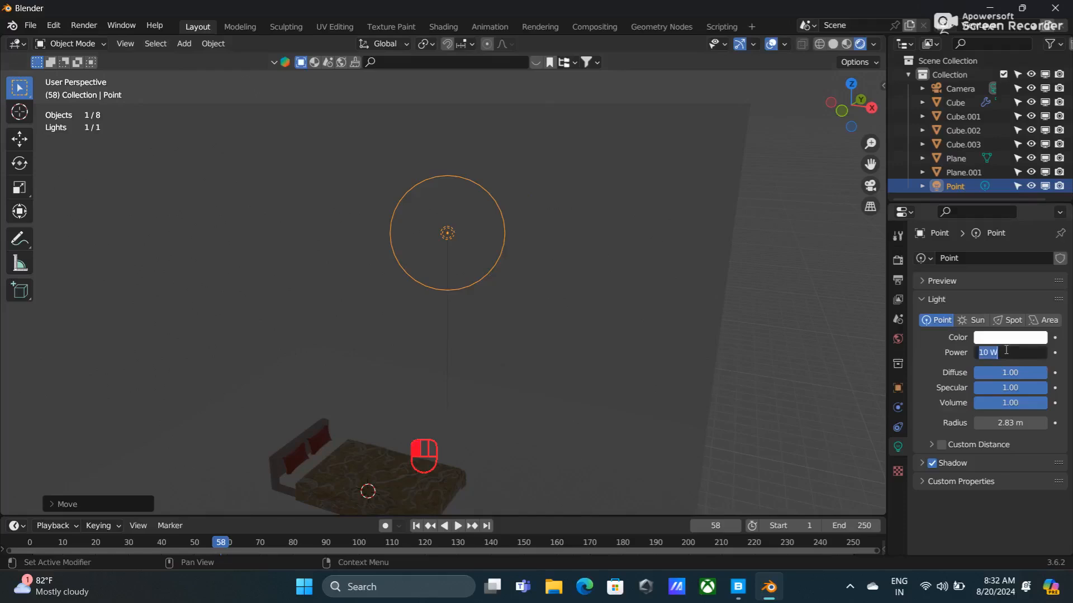
type("1000")
key("Return")
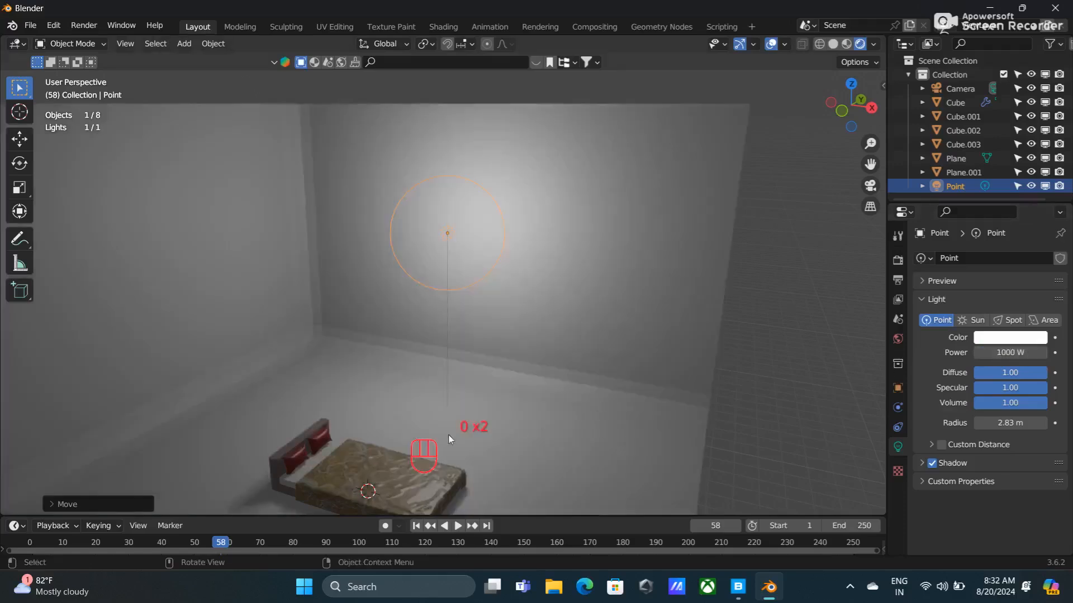
middle_click_drag(455, 447, 454, 360)
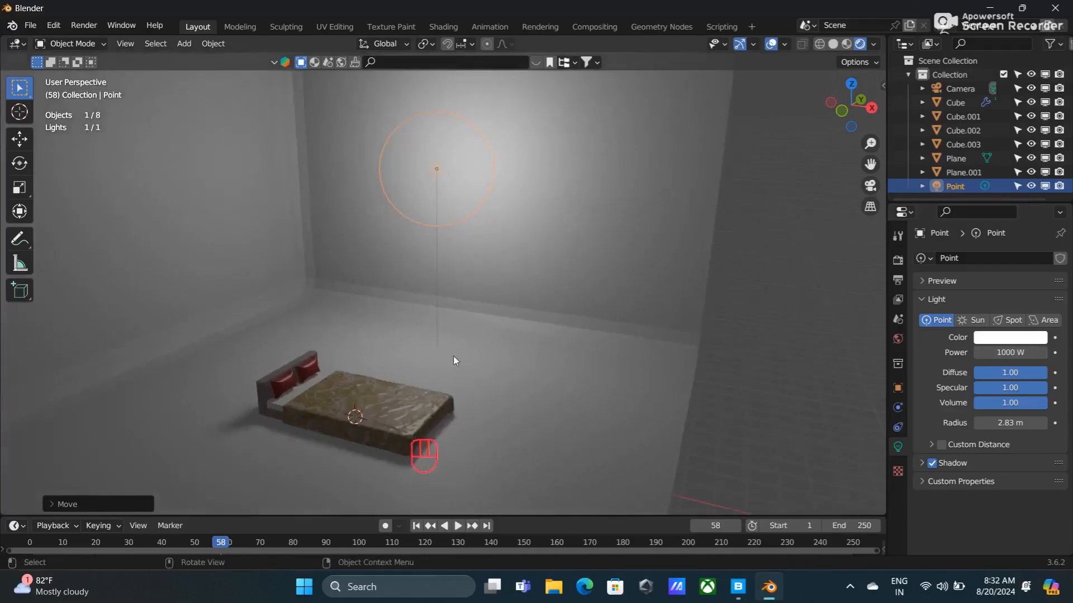
Set the render engine to Cycles with GPU Compute as the device, and enable viewport denoising
left_click(897, 261)
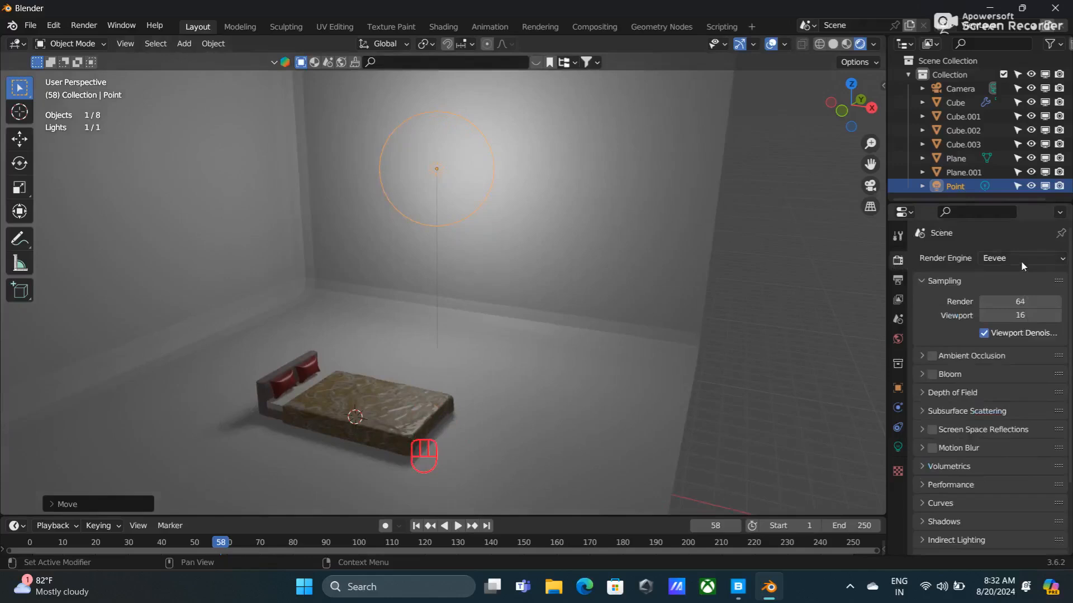
left_click(1017, 258)
left_click(1004, 308)
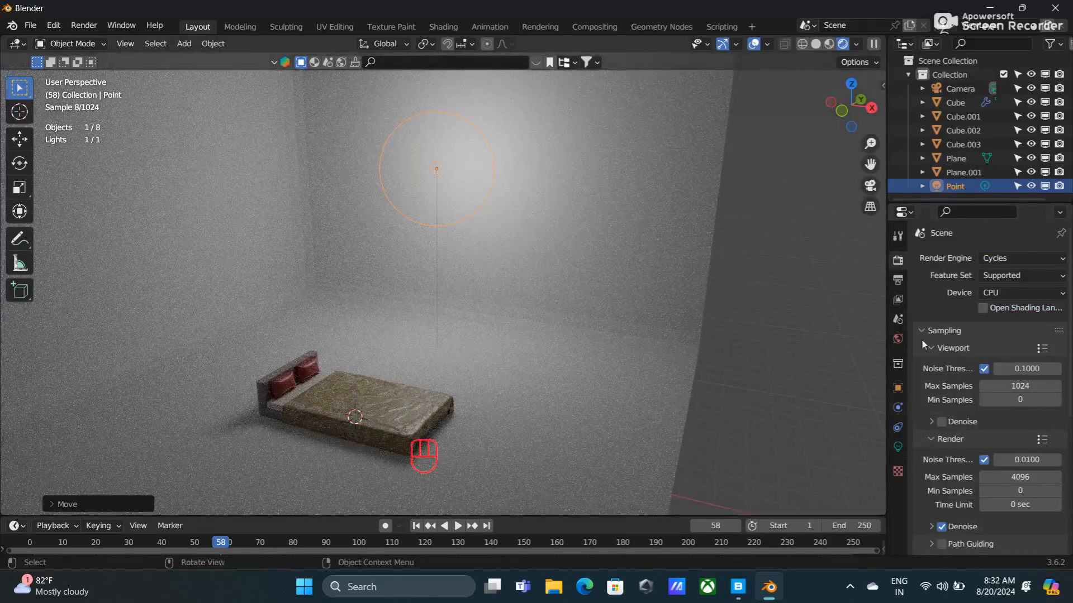
left_click(1000, 292)
left_click(1014, 329)
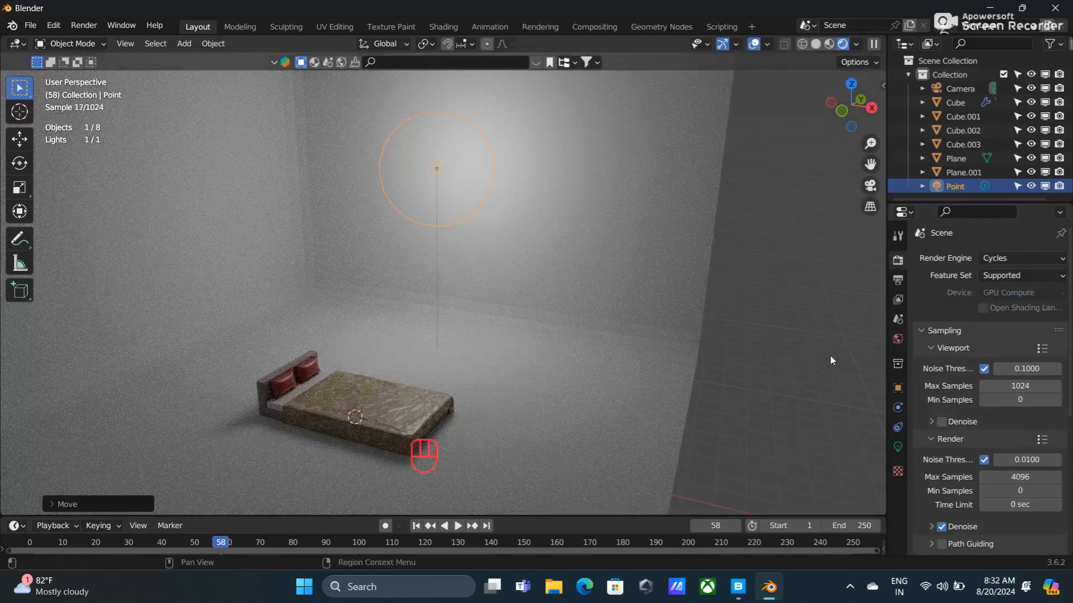
middle_click_drag(493, 361, 556, 355)
left_click(941, 422)
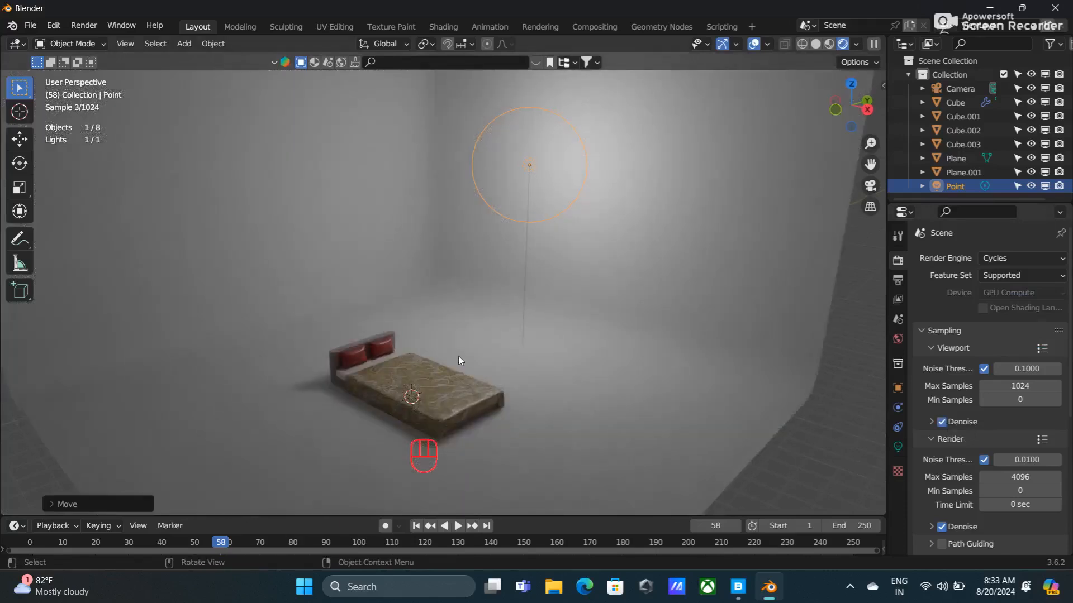
middle_click_drag(547, 394, 573, 367, "shift")
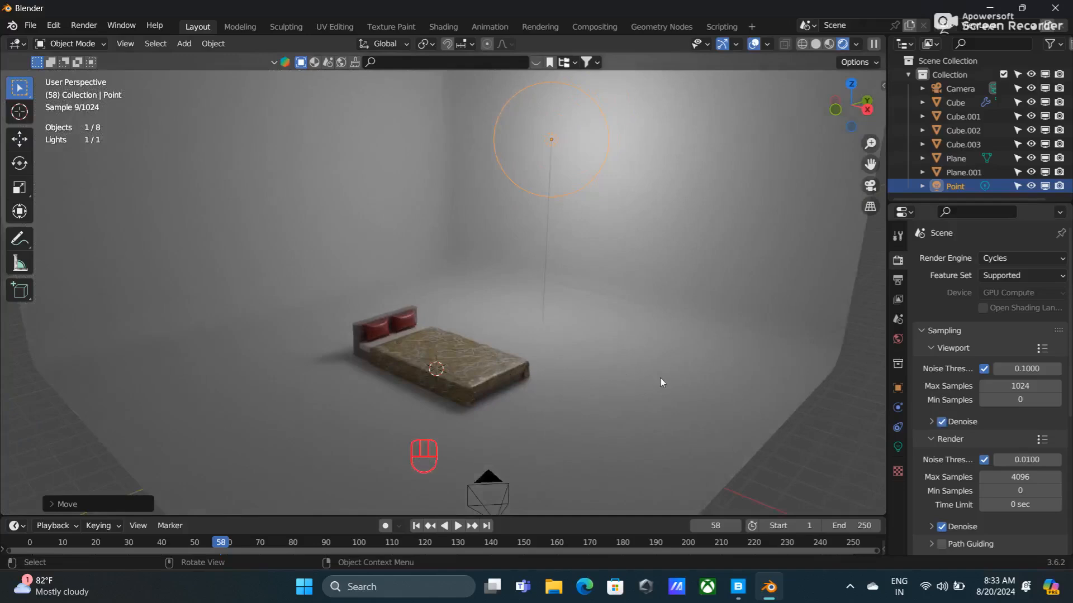
Return to solid shading and apply Shade Smooth to the room's floor and wall mesh
left_click(815, 43)
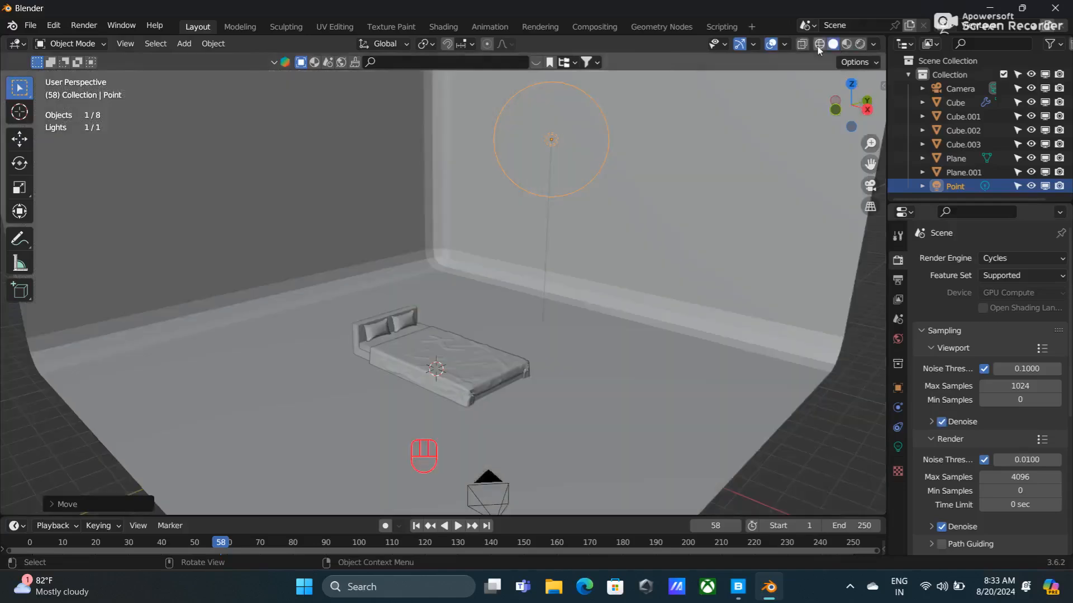
left_click(670, 335)
right_click(601, 314)
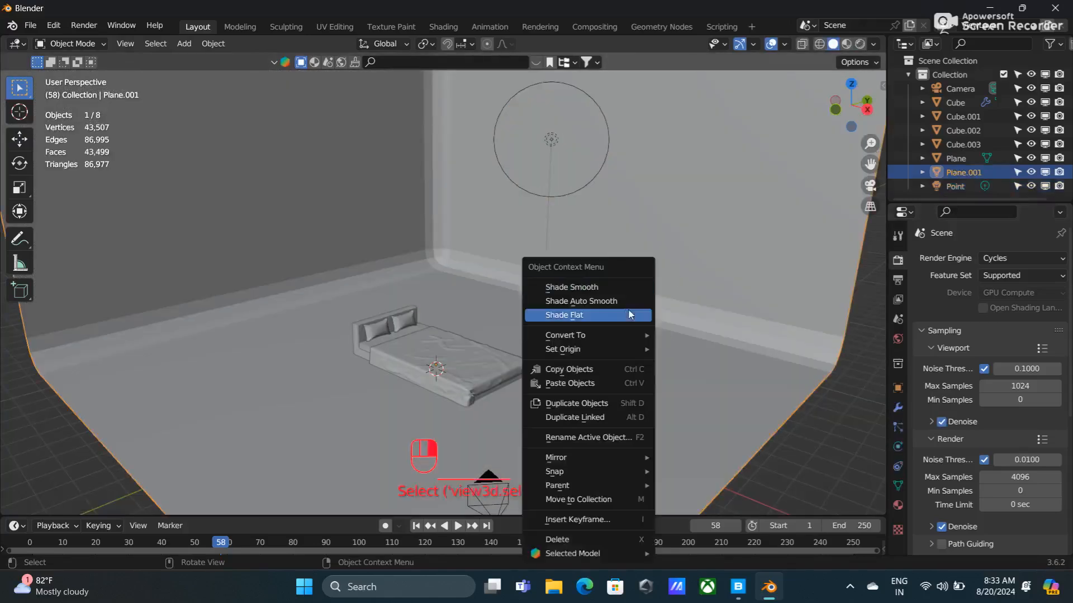
left_click(572, 288)
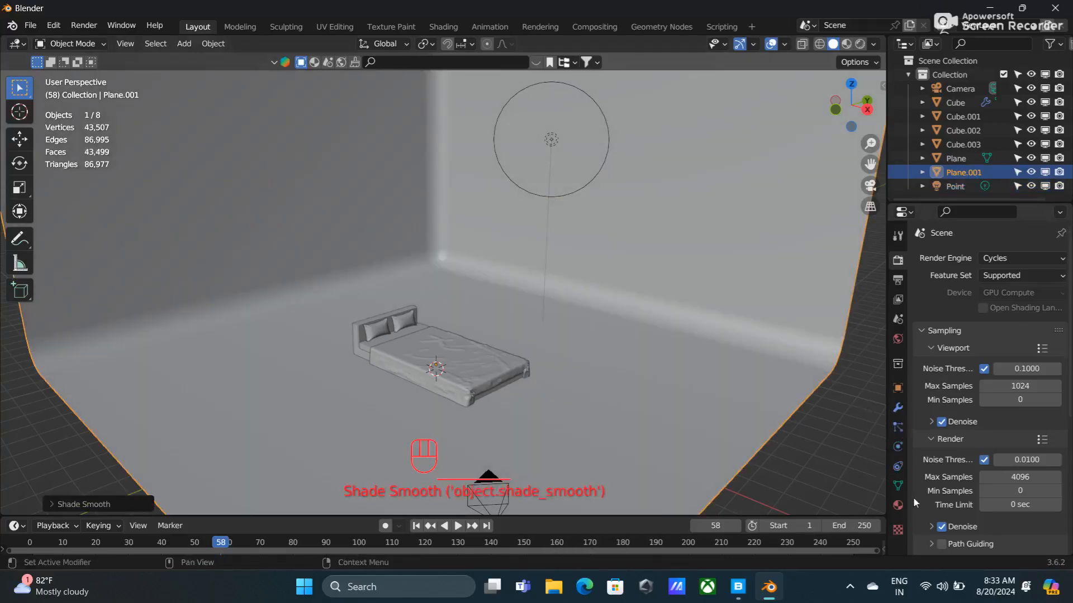
Give the room a new material with an orange base color of hue 0.038, saturation 0.951 and value 0.800, using material preview
left_click(898, 504)
left_click(972, 322)
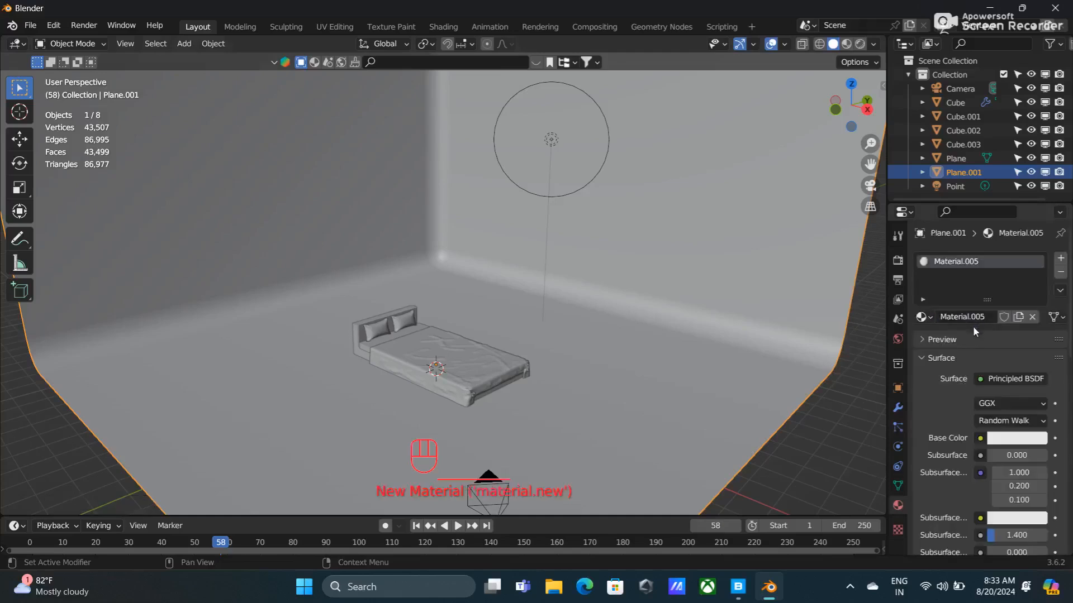
left_click(1026, 438)
left_click(1014, 438)
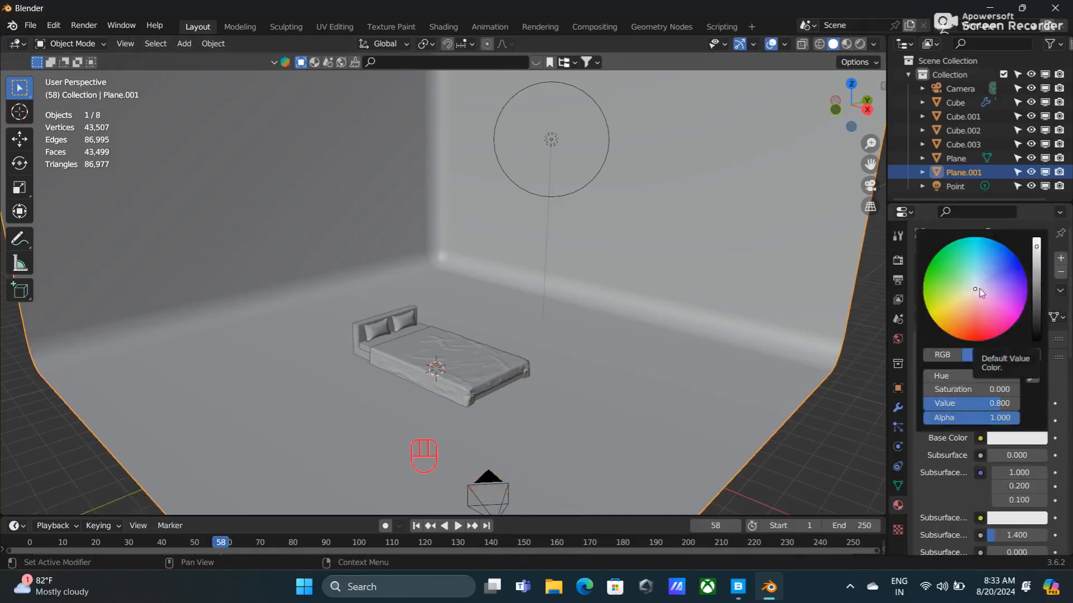
left_click_drag(974, 289, 963, 313)
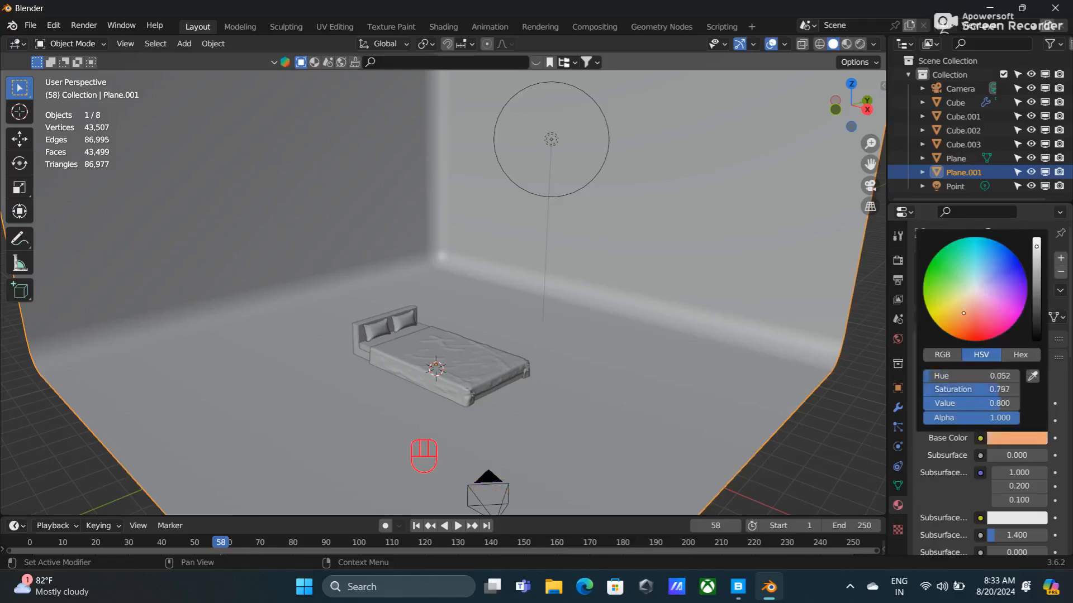
left_click(846, 44)
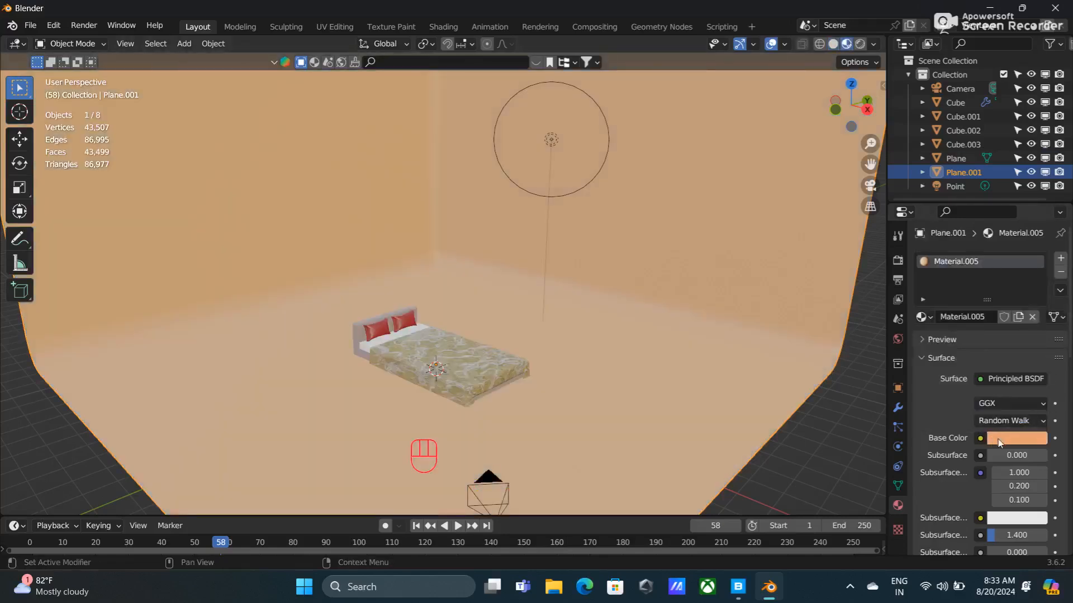
left_click(996, 439)
left_click_drag(967, 313, 958, 326)
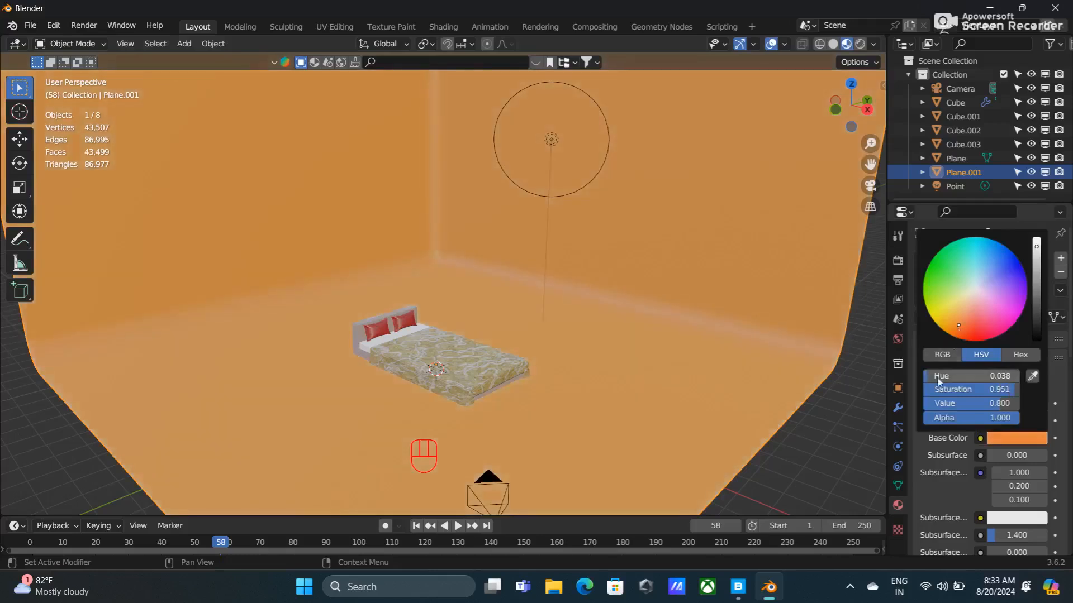
Switch to rendered shading and set the point light's power to 5000 W
left_click(863, 47)
middle_click_drag(640, 362, 665, 351)
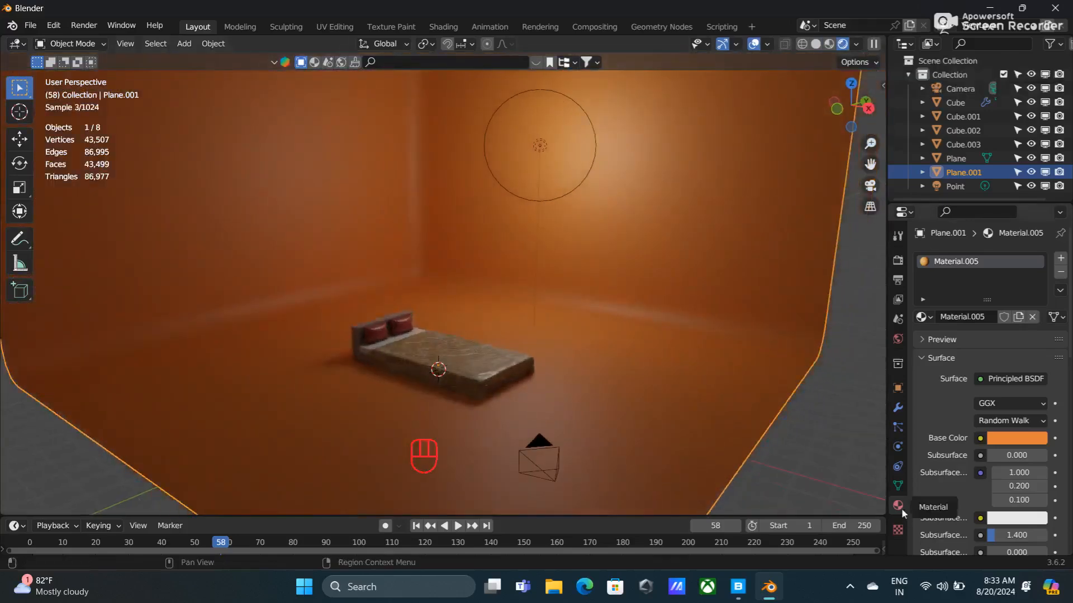
left_click(568, 185)
left_click(569, 187)
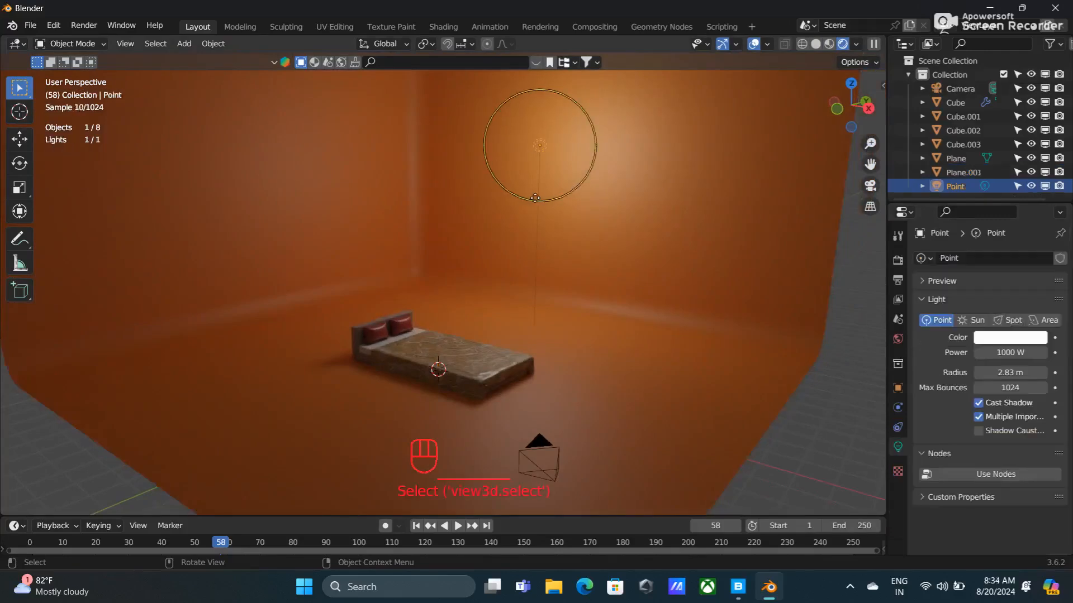
left_click(1003, 352)
type("5000")
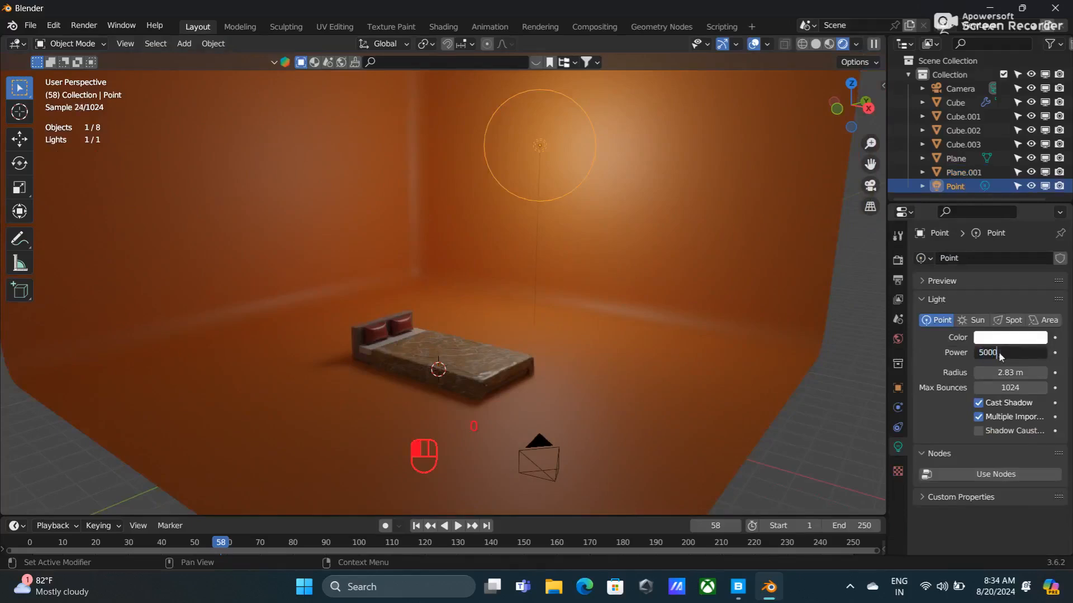
key("Return")
mouse_move(546, 296)
middle_mouse_down()
mouse_move(565, 302)
mouse_move(510, 304)
mouse_move(558, 302)
middle_mouse_up()
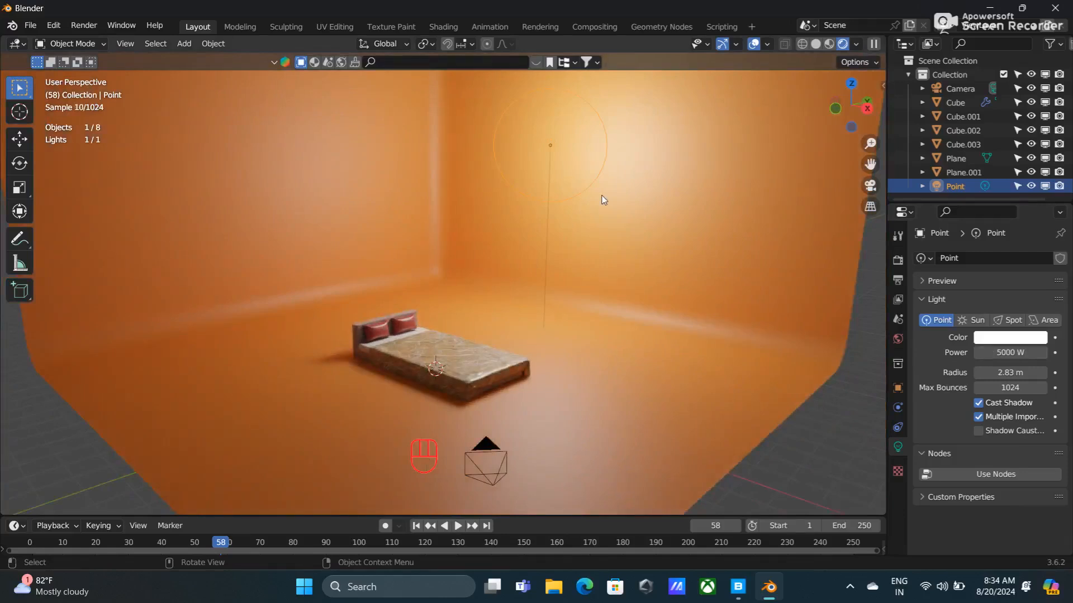
Return to solid shading and duplicate the point light along the Y axis to the opposite side of the bed
left_click(816, 45)
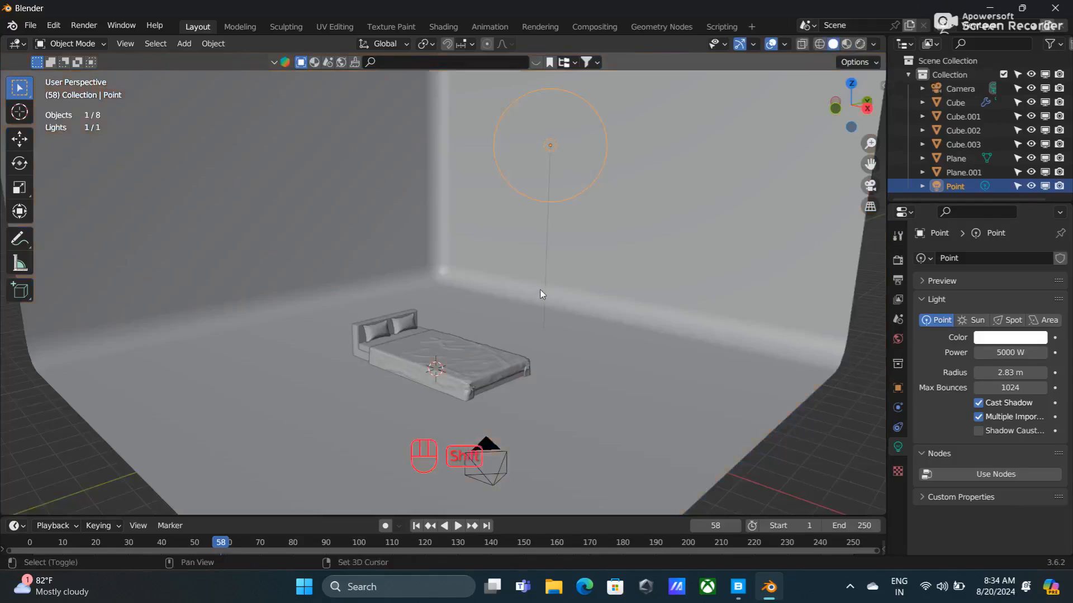
key("shift+d")
key("y")
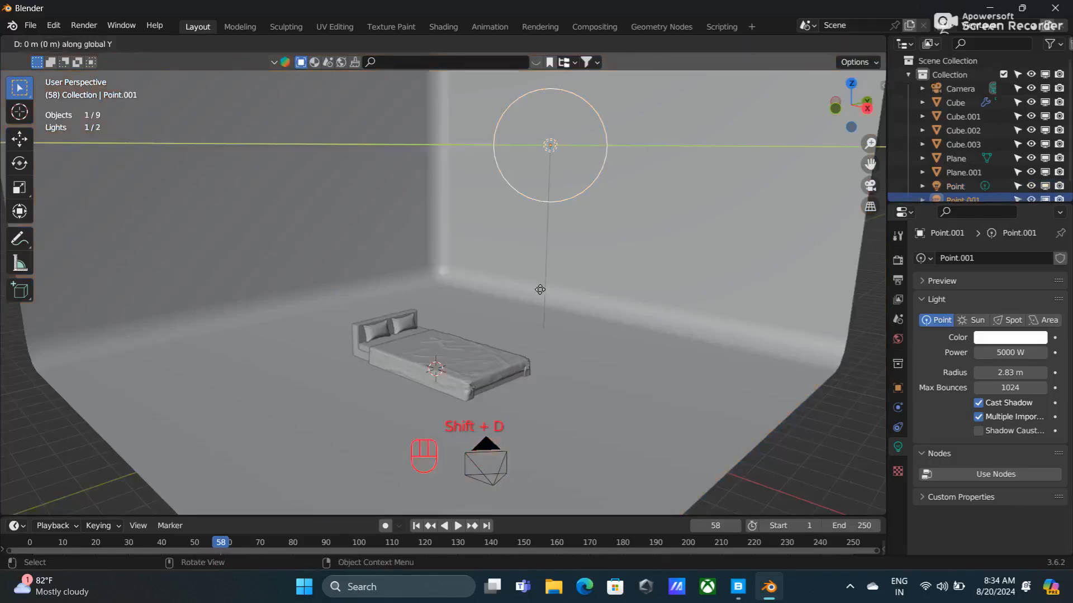
left_click(316, 372)
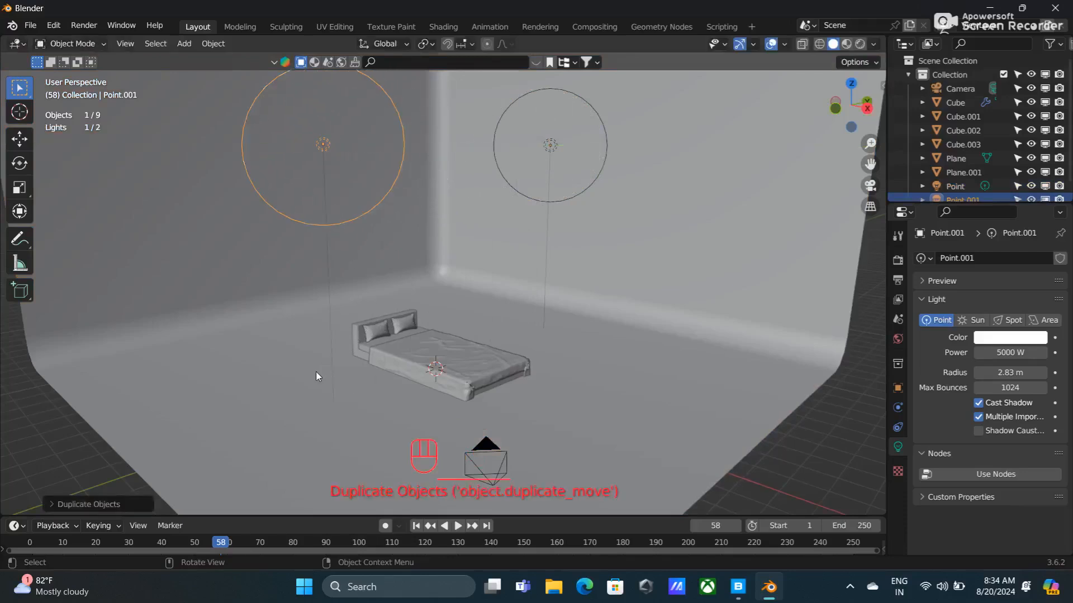
Hide the original point light in the viewport and set the duplicate point light's power to 200 W
left_click(584, 193)
left_click(1045, 187)
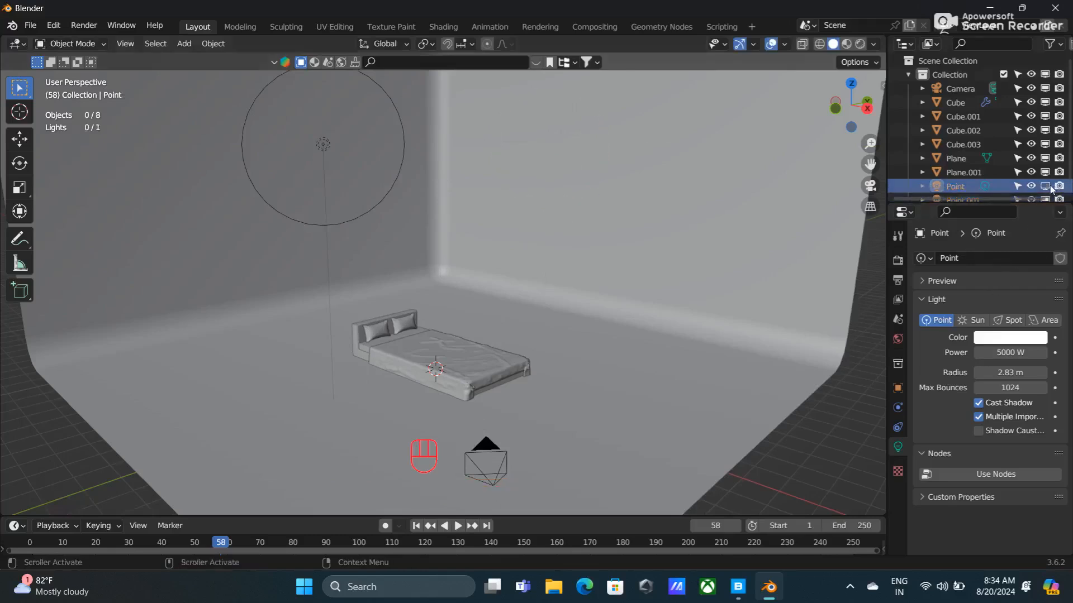
left_click(377, 201)
left_click(1010, 355)
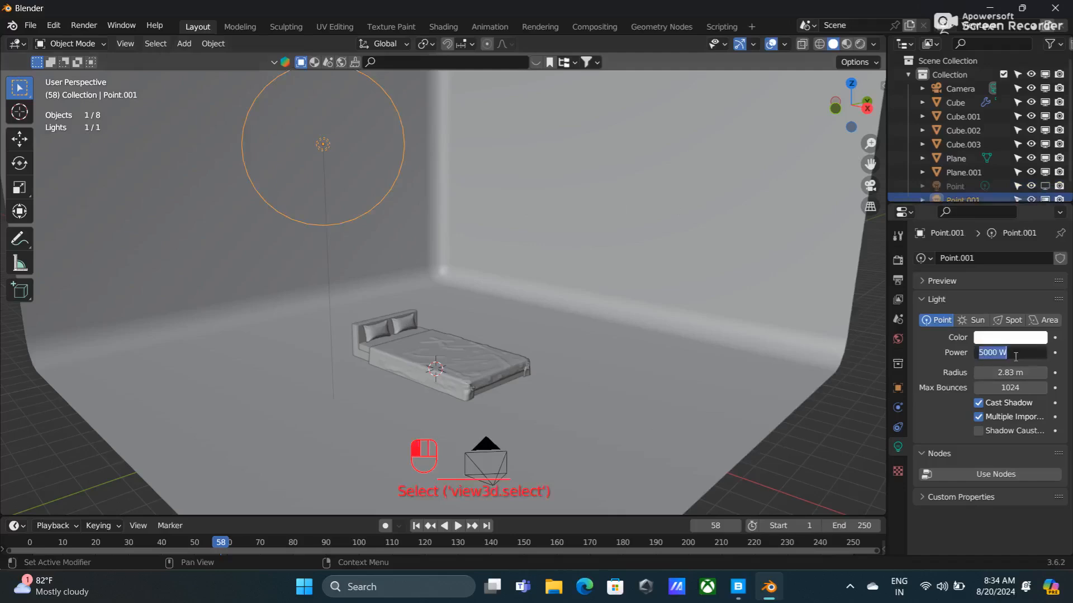
type("200")
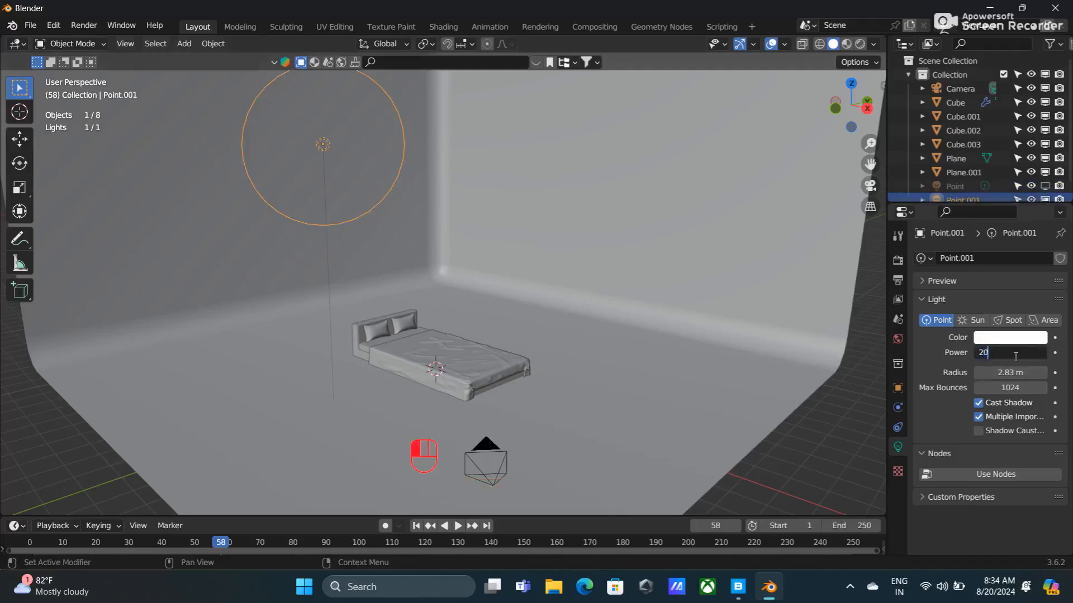
Switch to rendered shading and set the duplicate point light's power to 300 W
left_click(864, 46)
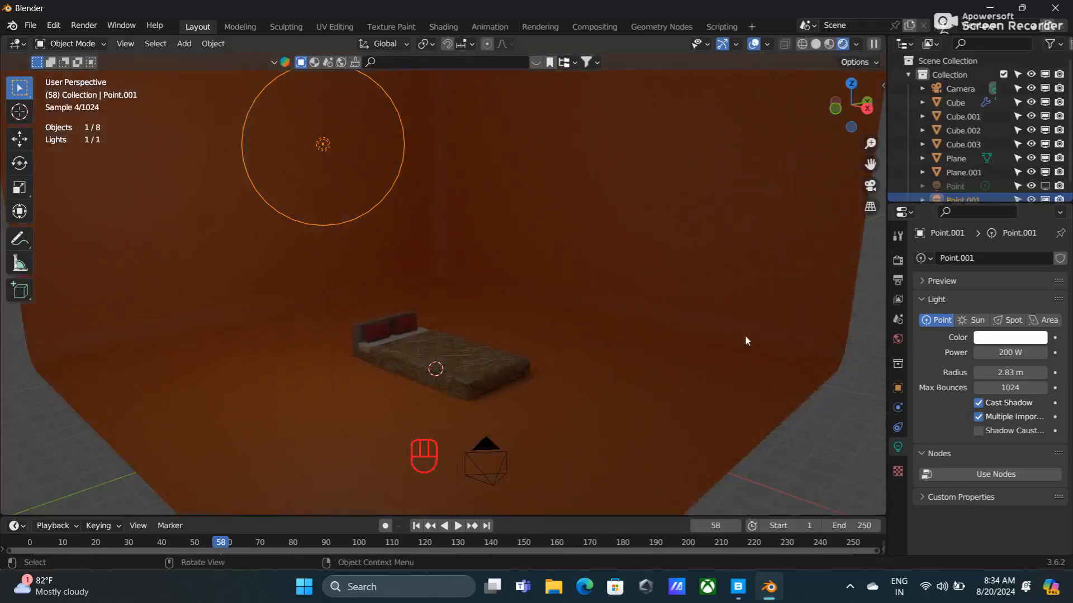
left_click(1014, 353)
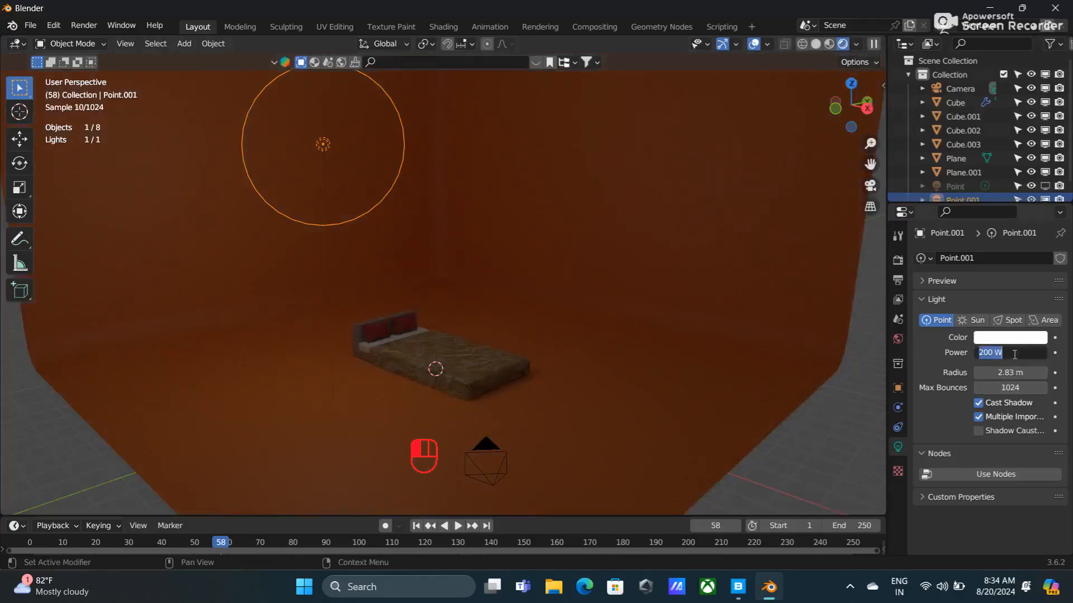
type("300")
key("Return")
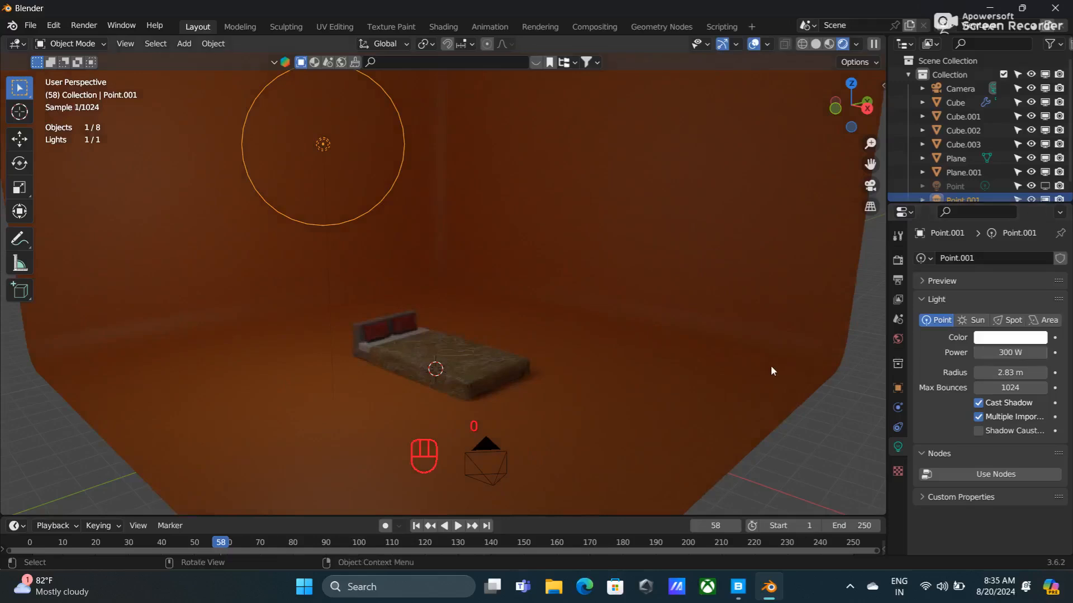
Show the original point light in the viewport again
middle_click_drag(583, 363, 609, 362)
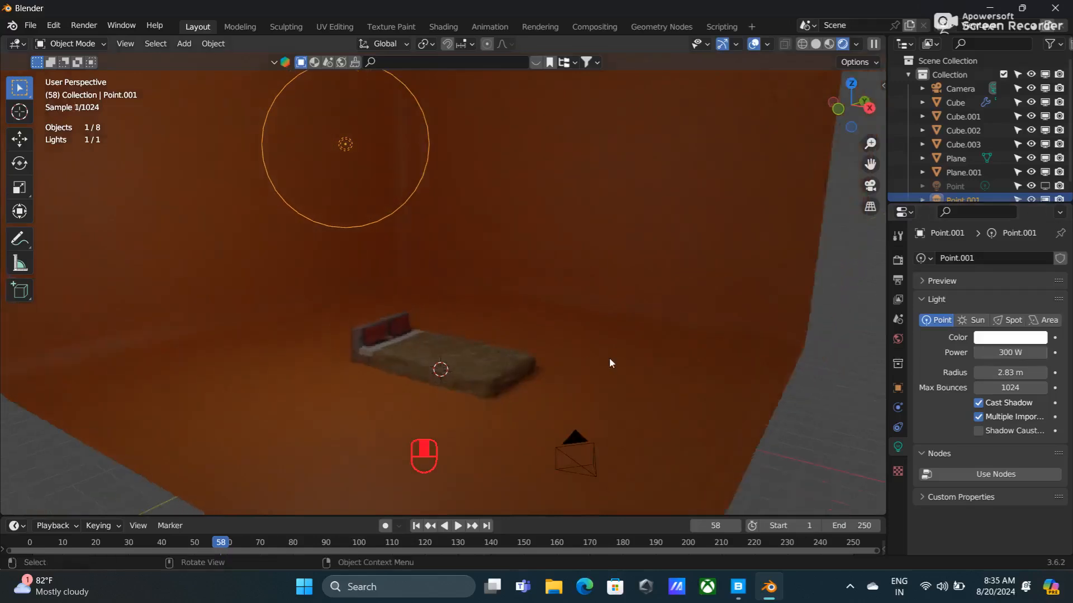
left_click(967, 188)
left_click(1045, 187)
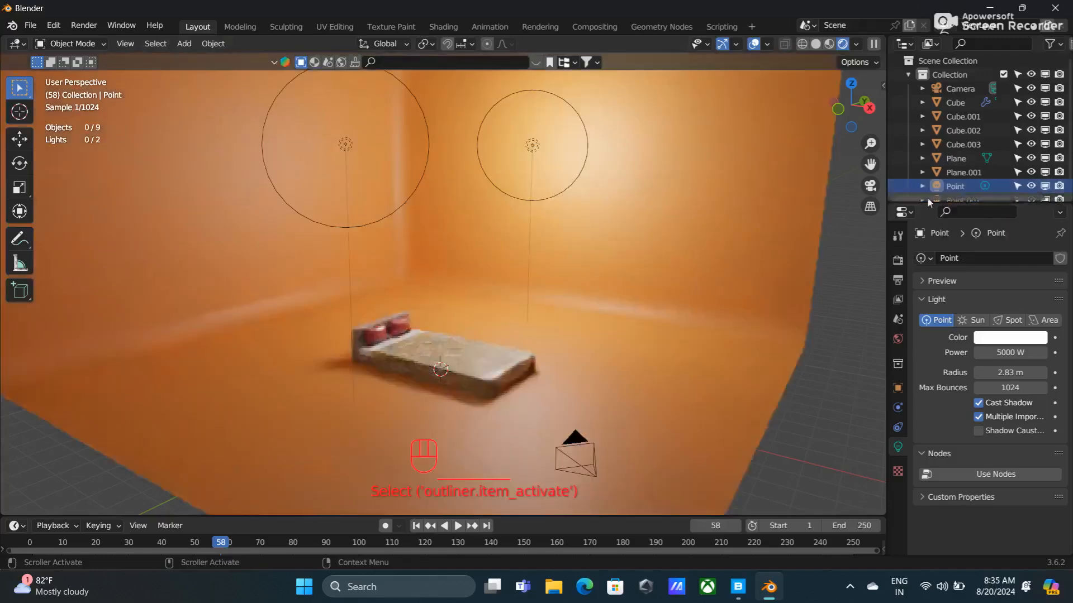
Select the camera and look at the rendered scene through it
middle_click_drag(638, 306, 622, 302)
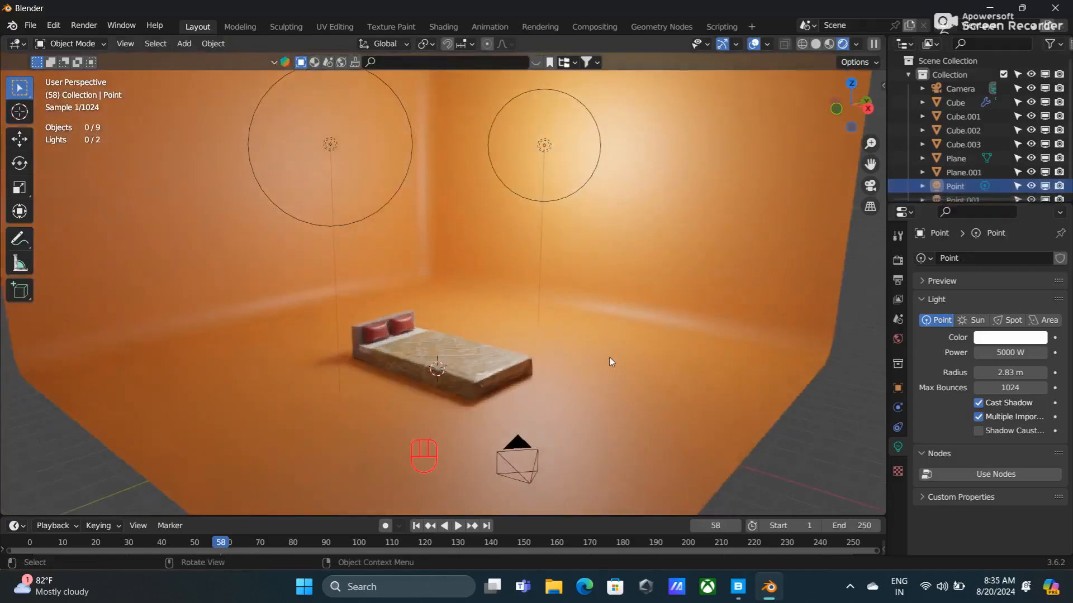
left_click(517, 447)
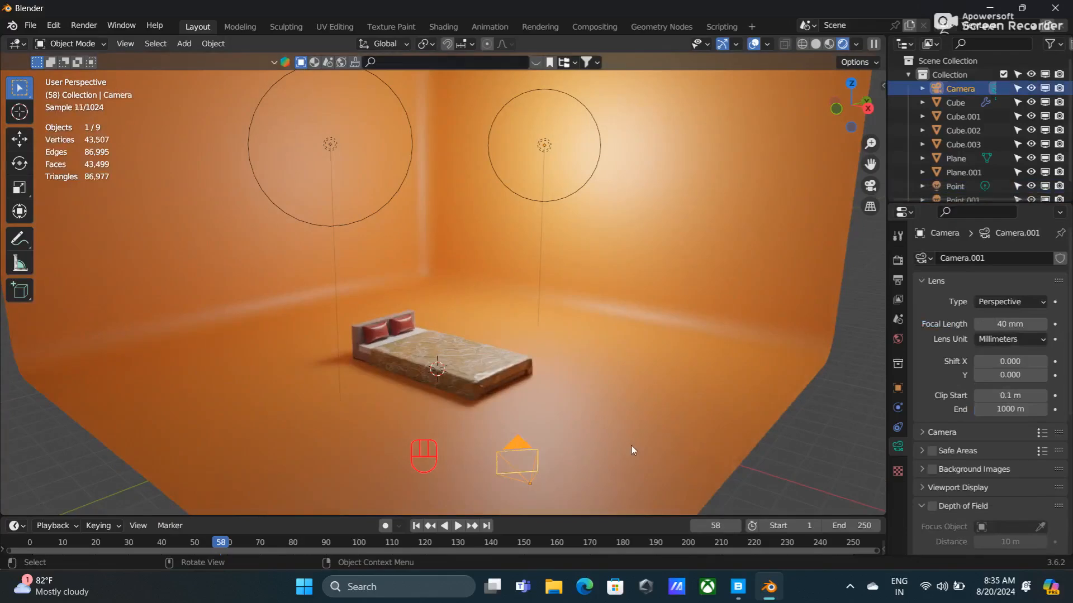
key("KP_0")
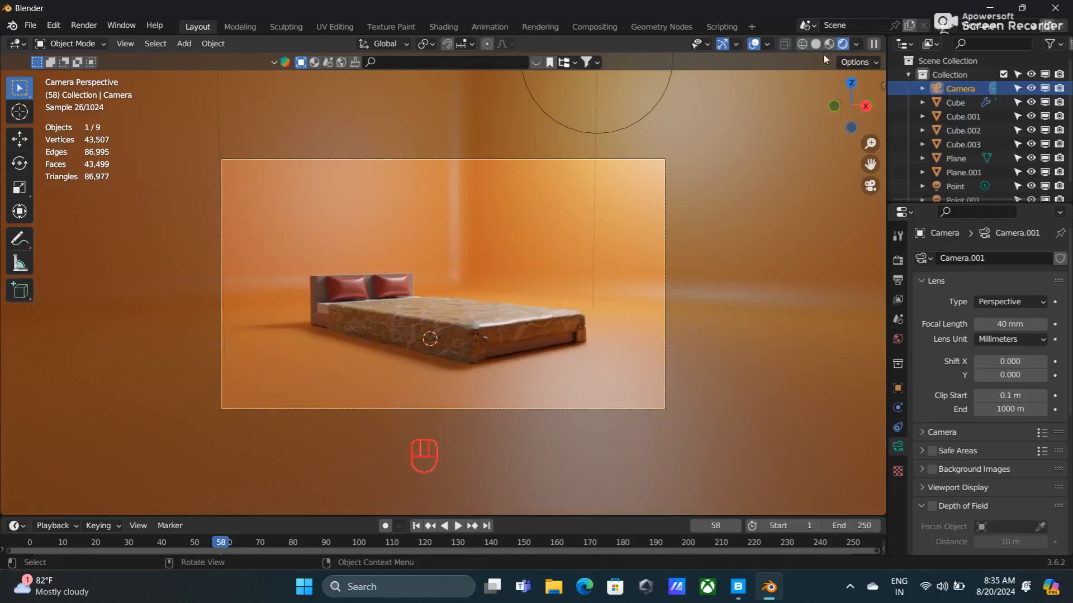
Return to solid shading, select both pillows and lower them slightly along Z in front view to rest on the mattress
left_click(815, 44)
scroll(325, 281, "up", 1)
mouse_move(325, 280)
middle_mouse_down()
mouse_move(348, 329)
mouse_move(481, 321)
mouse_move(179, 326)
middle_mouse_up()
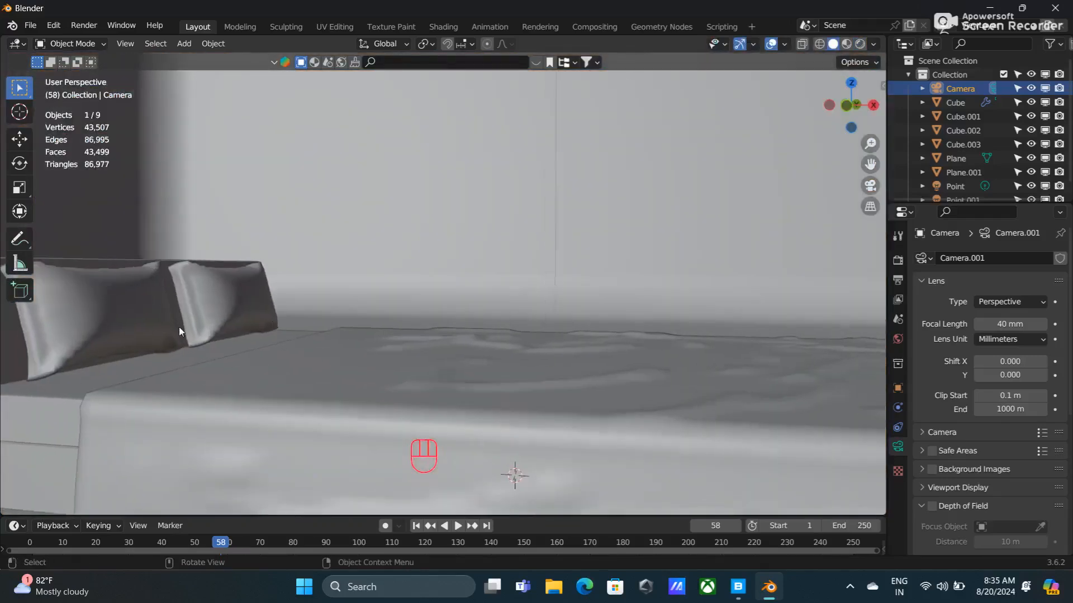
left_click(179, 327)
left_click(211, 313, "shift")
key("KP_1")
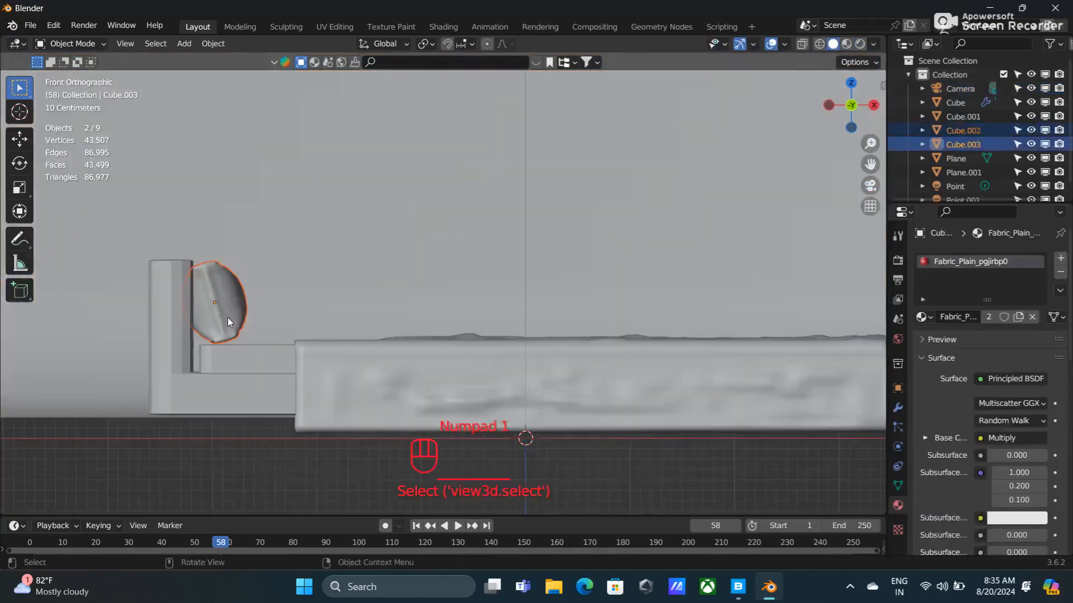
key("g")
key("z")
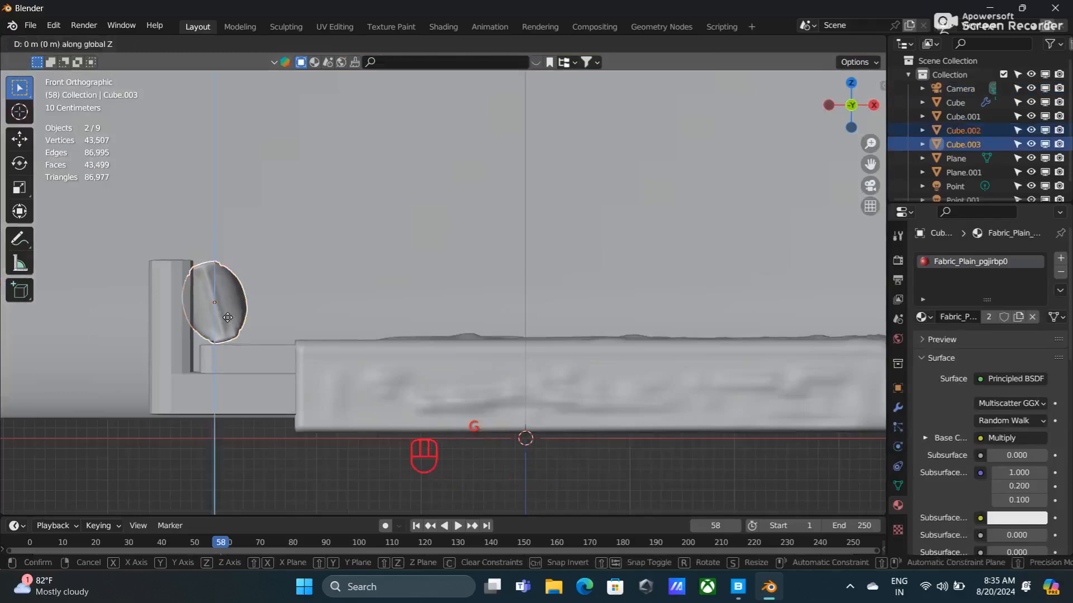
left_click(227, 322)
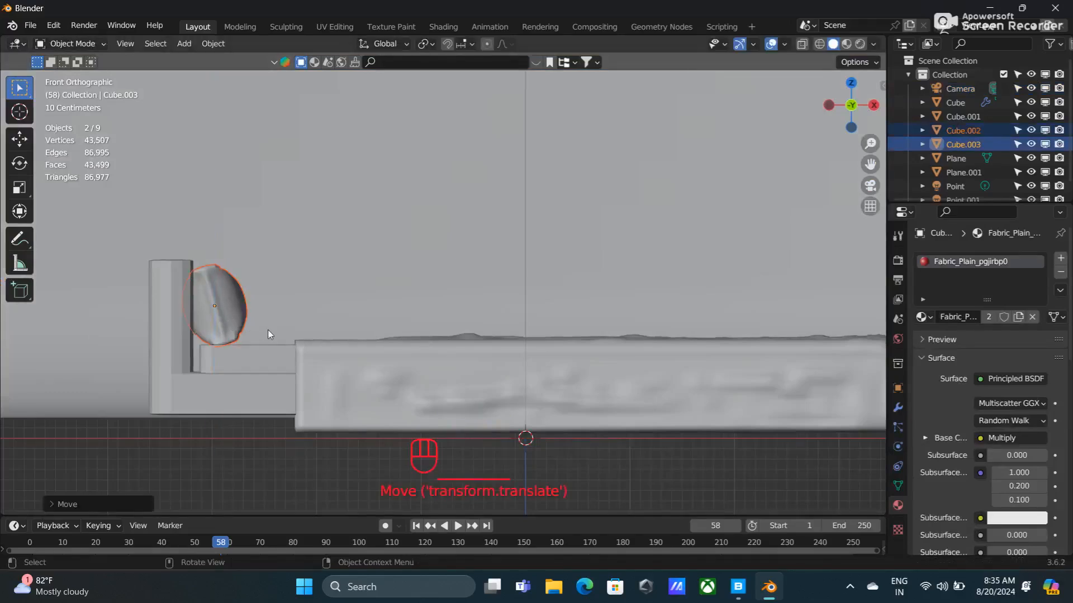
Scale both pillows to about 0.91 along X and move them about 0.07 m along X, away from the headboard
key("s")
key("x")
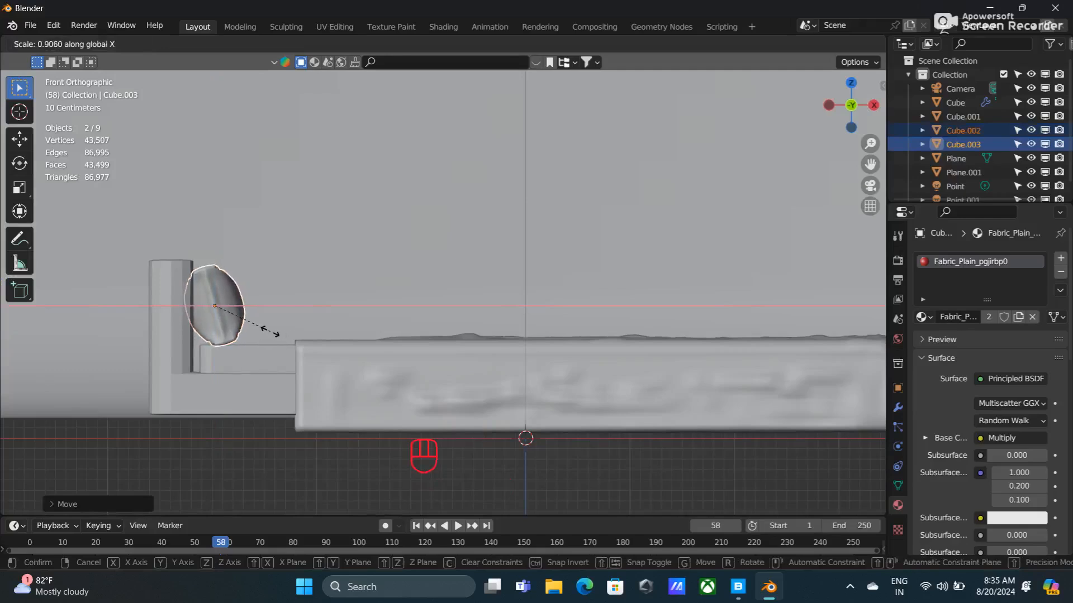
left_click(269, 331)
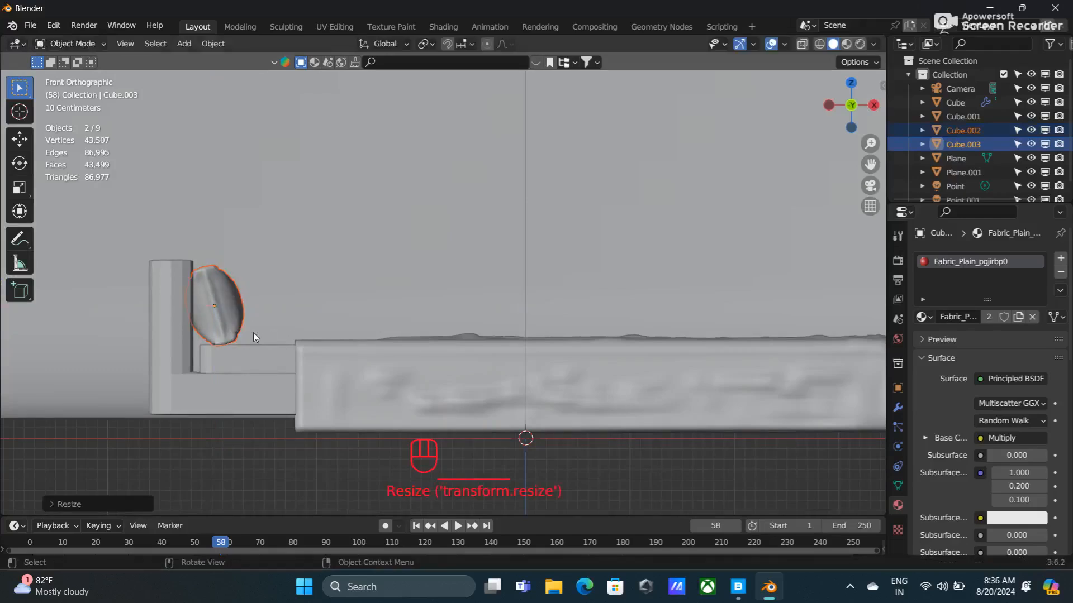
key("g")
key("x")
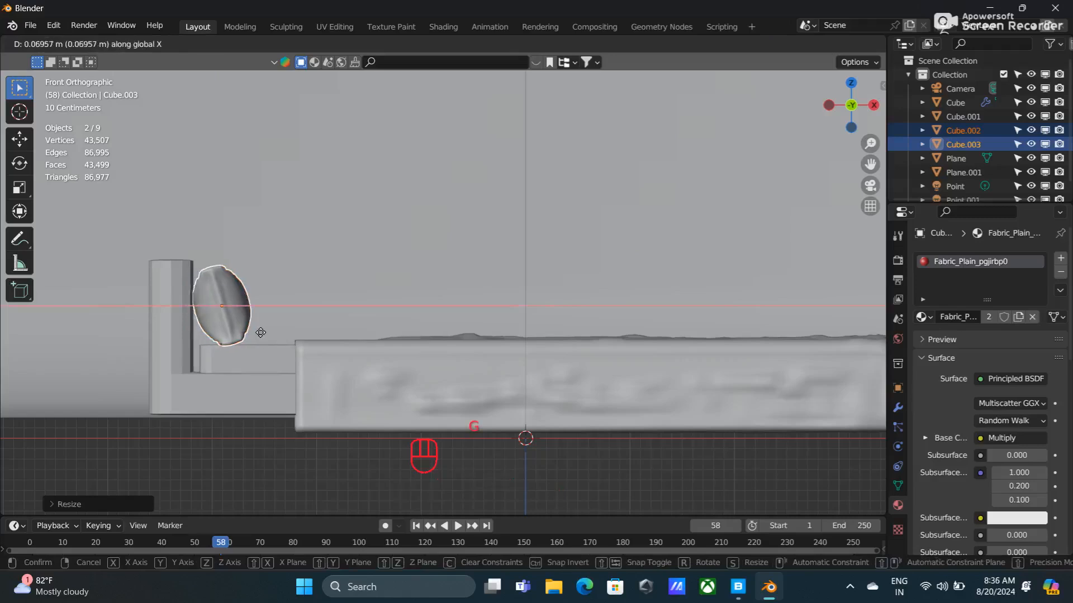
left_click(259, 333)
middle_click_drag(756, 287, 640, 296)
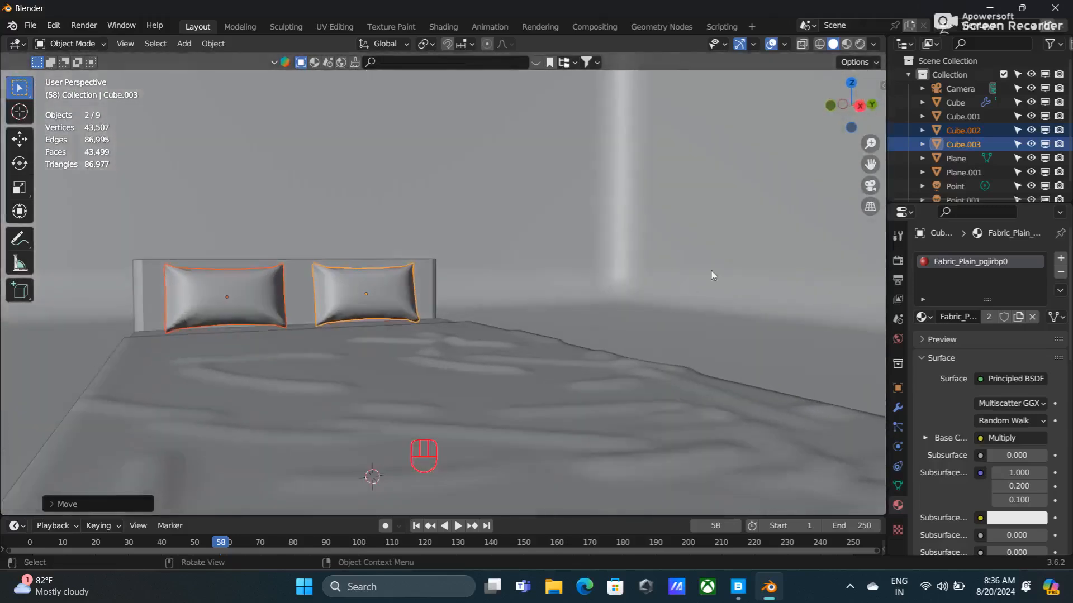
Switch to rendered shading, check the bed through the camera and select the room mesh
left_click(861, 43)
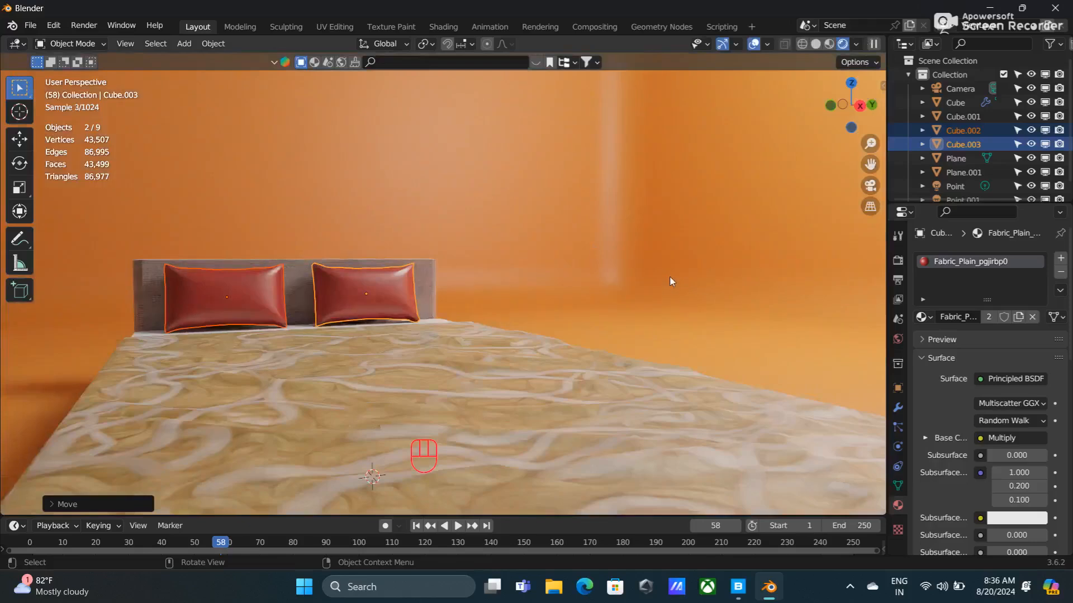
scroll(664, 344, "down", 1)
key("KP_0")
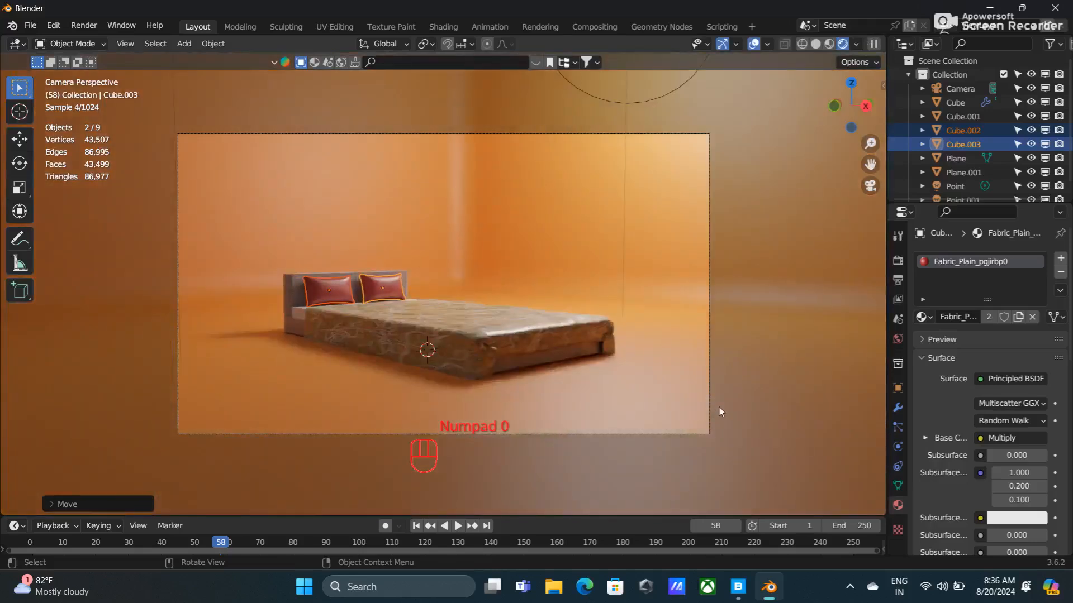
left_click(666, 312)
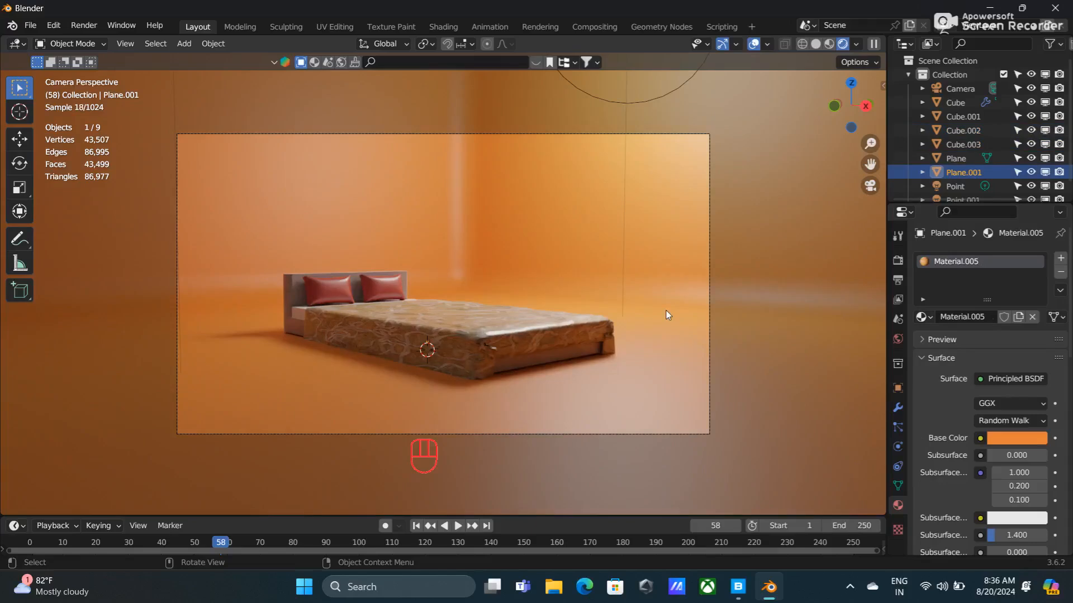
Set the Cycles viewport max samples to 20
left_click(897, 261)
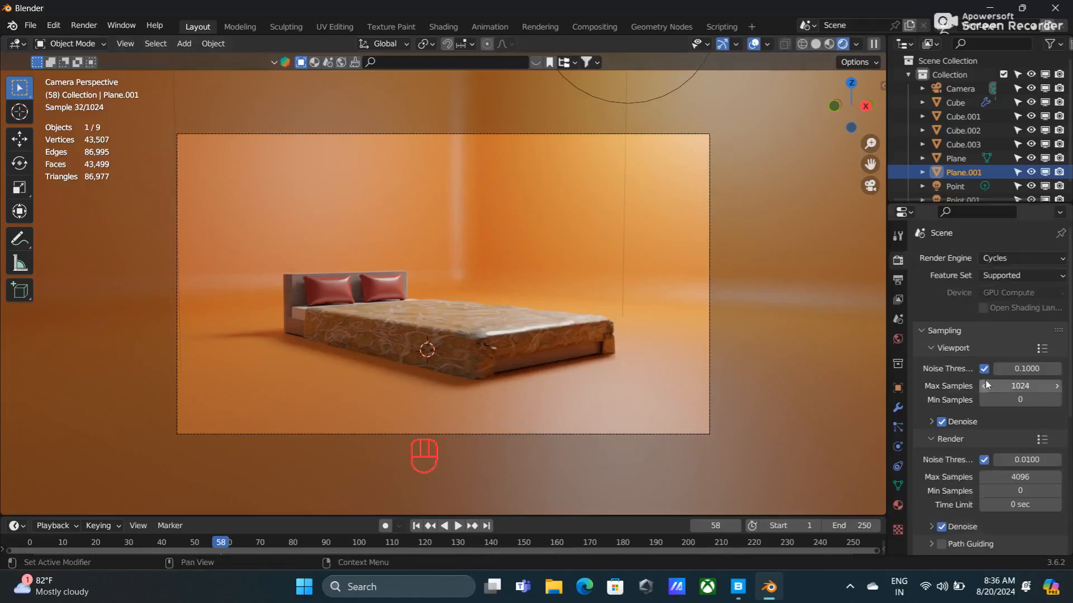
left_click(1021, 388)
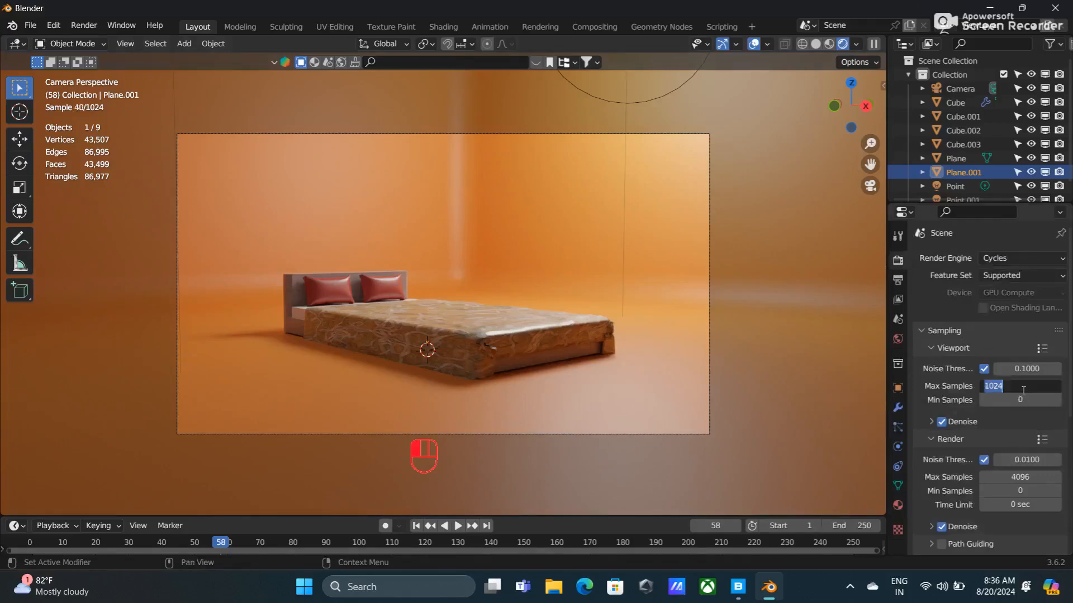
type("20")
key("Return")
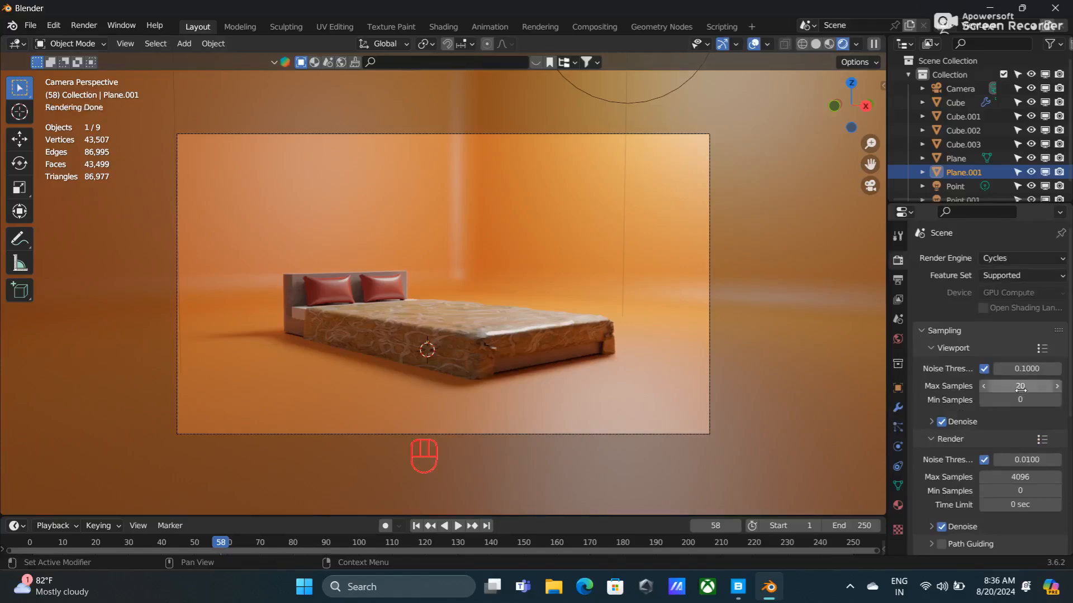
Set the Cycles final render max samples to 120
scroll(998, 421, "down", 1)
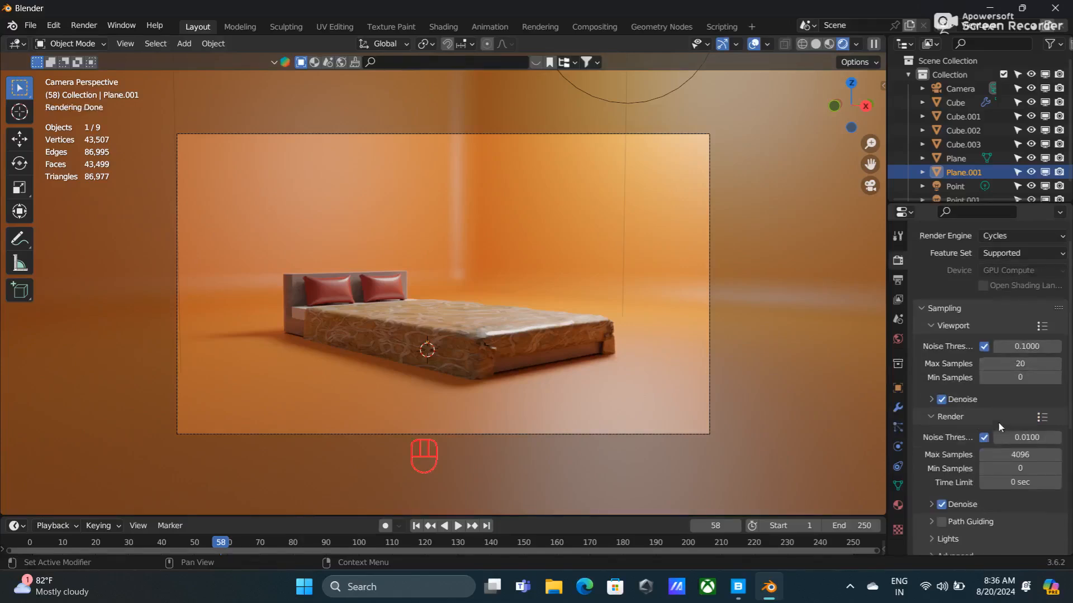
left_click(1027, 456)
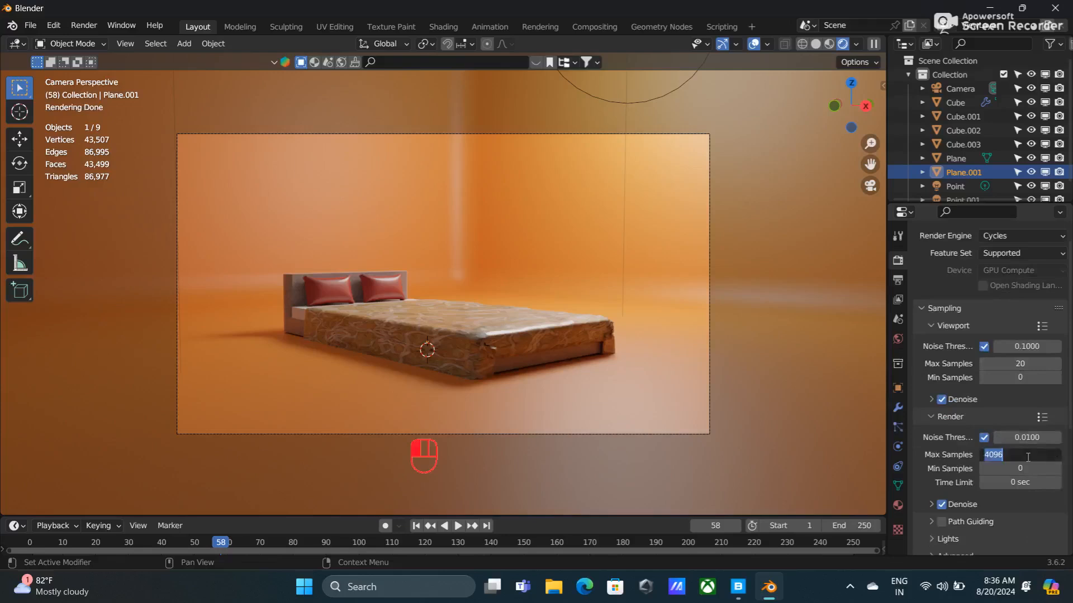
type("120")
key("Return")
scroll(983, 452, "down", 7)
scroll(982, 451, "up", 5)
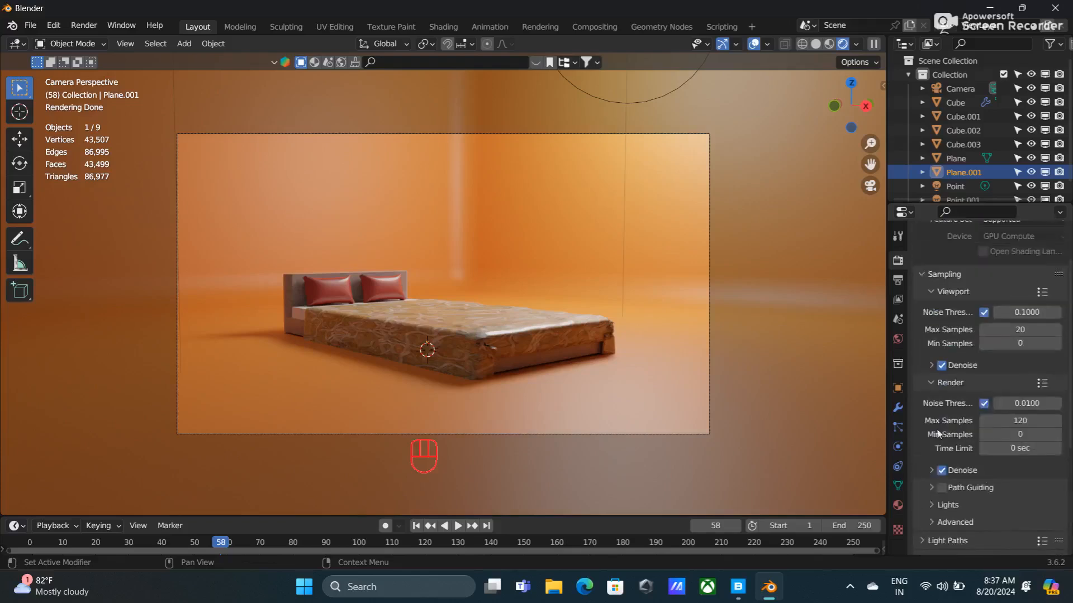
Set the output frame rate to 30 fps
left_click(896, 286)
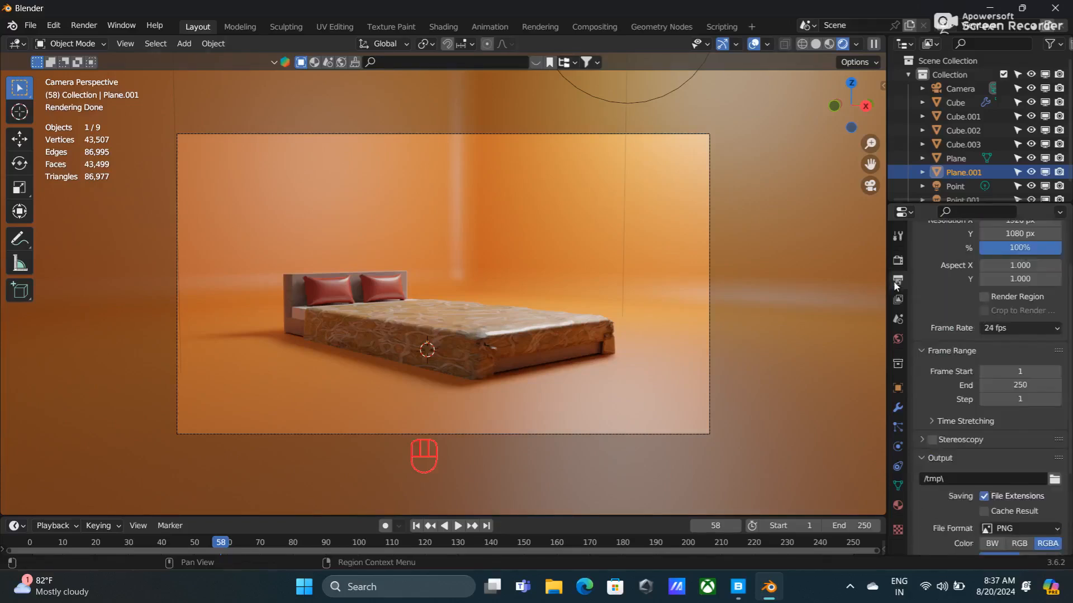
left_click(1010, 329)
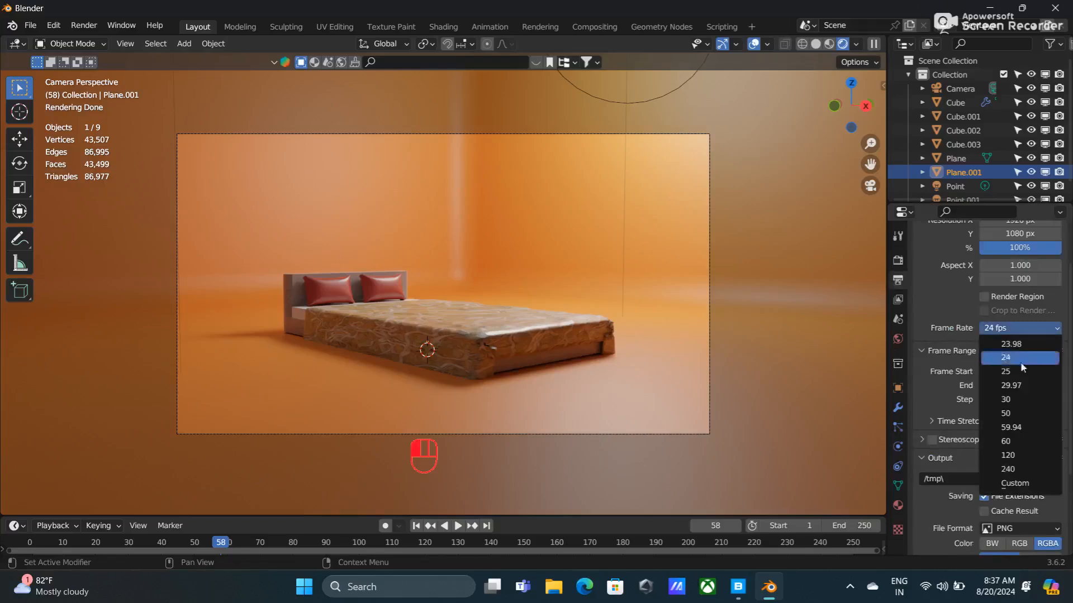
left_click(1022, 400)
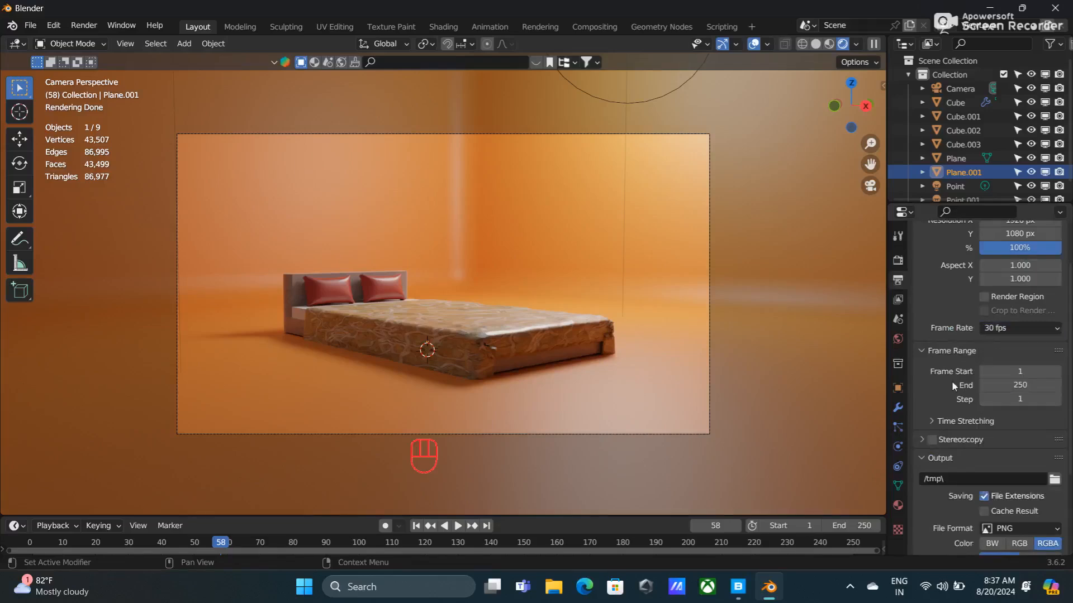
scroll(953, 380, "down", 3)
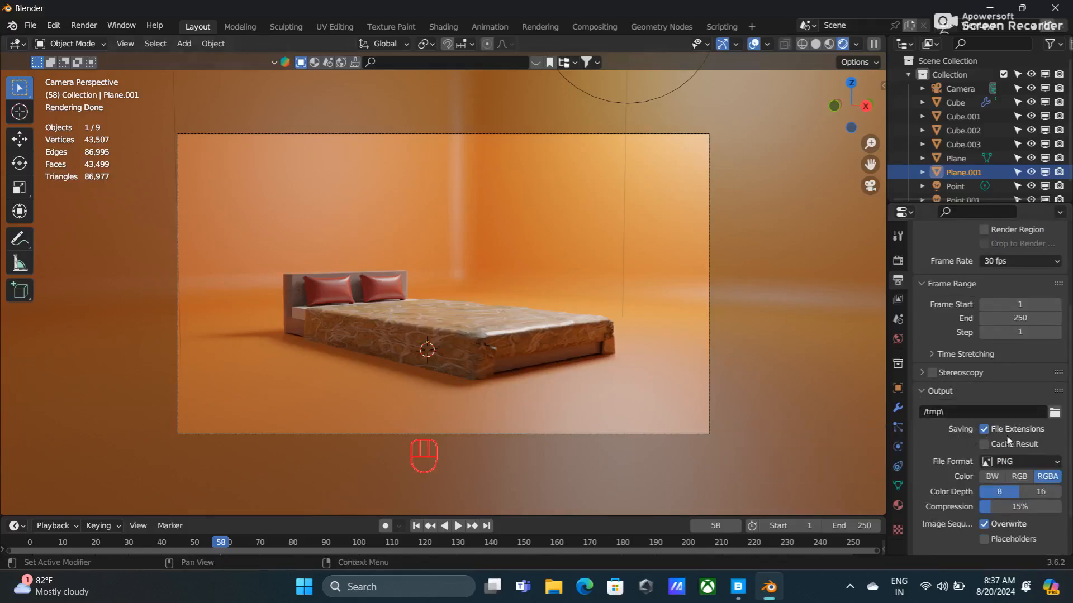
Look over the available output file formats, keeping PNG, and expand the output metadata settings
left_click(1034, 462)
scroll(973, 517, "down", 2)
left_click(1000, 417)
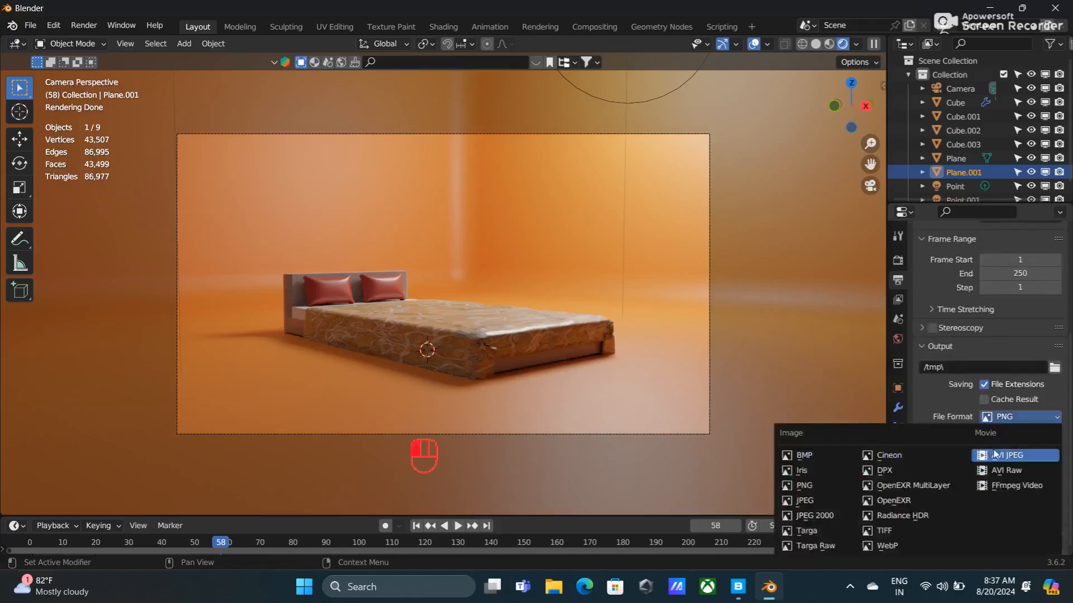
scroll(957, 441, "down", 1)
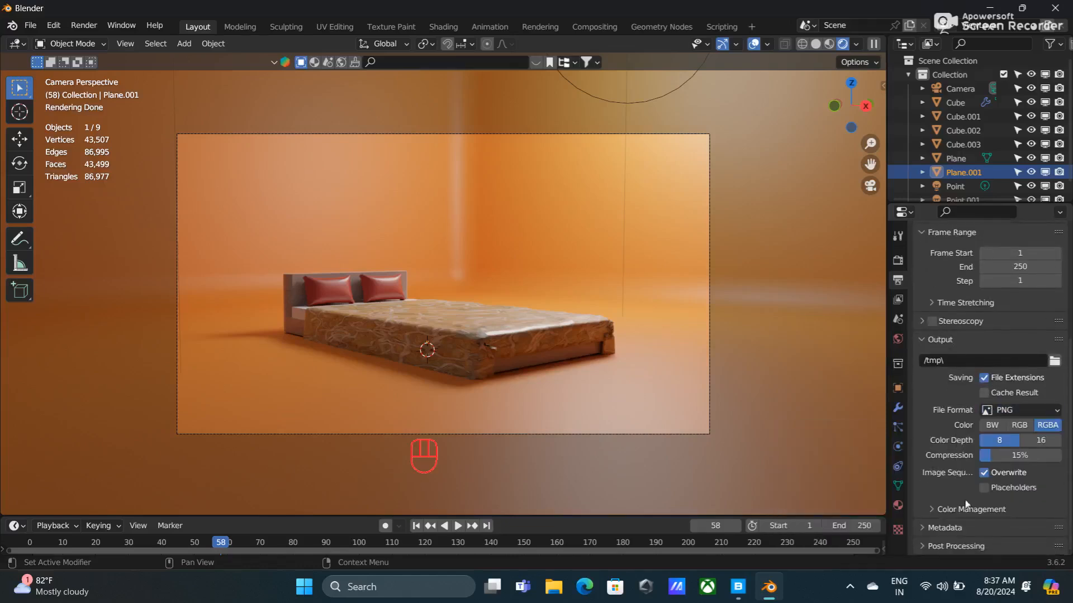
left_click(954, 529)
scroll(972, 514, "down", 3)
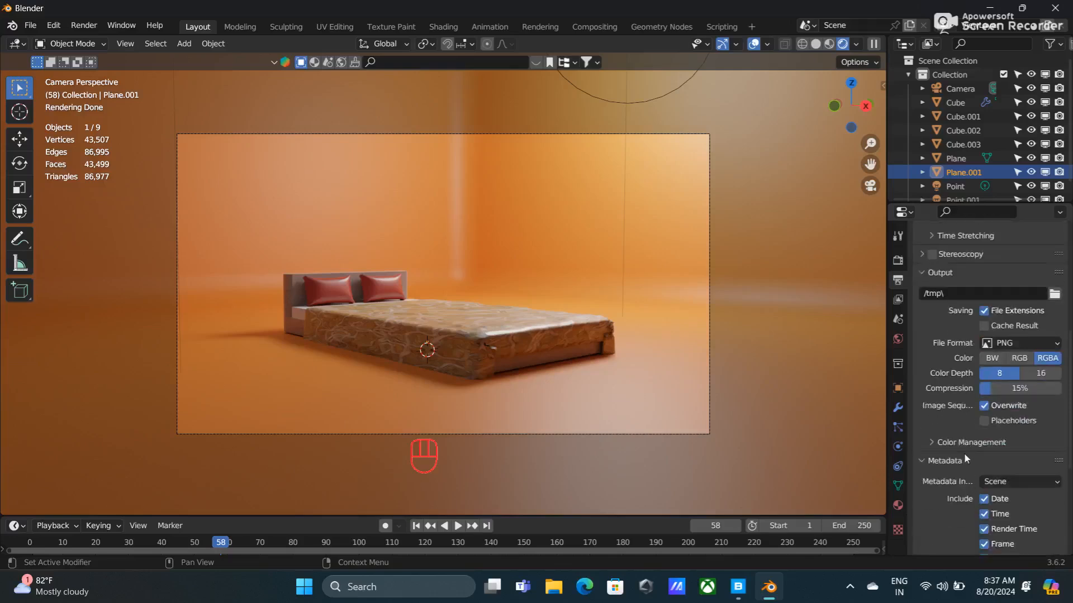
Look over the output metadata, color management and post processing settings, collapsing each section after viewing it
scroll(964, 453, "down", 7)
scroll(949, 423, "up", 10)
left_click(937, 504)
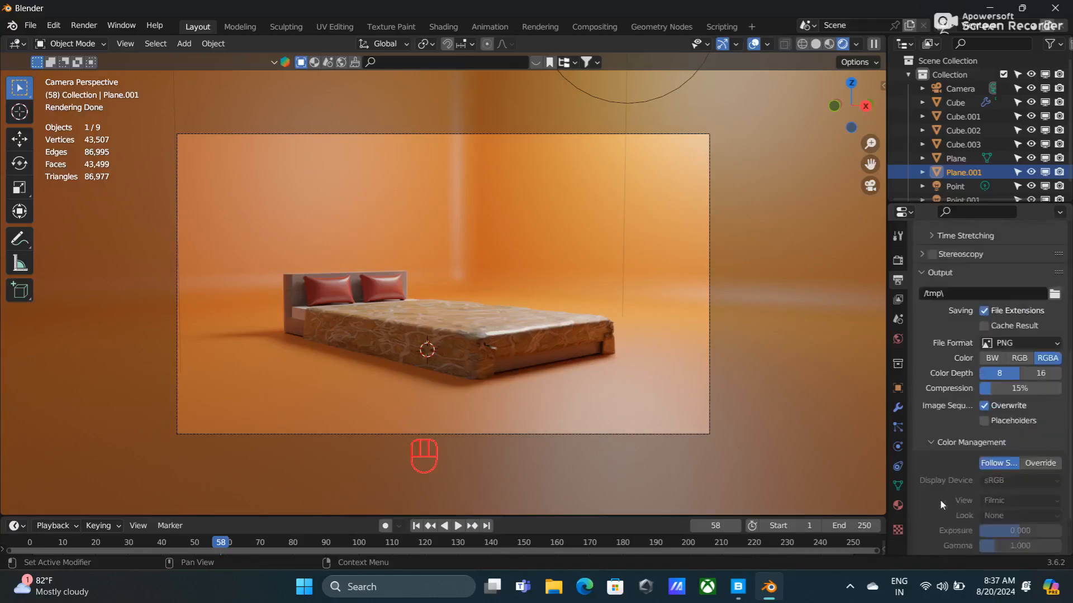
scroll(939, 501, "down", 2)
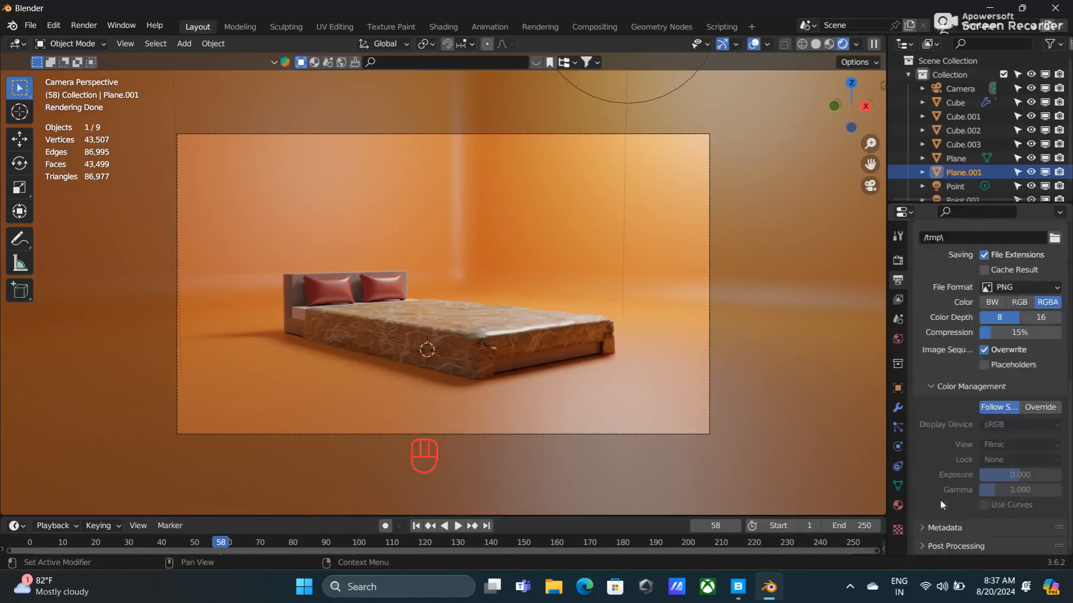
left_click(958, 385)
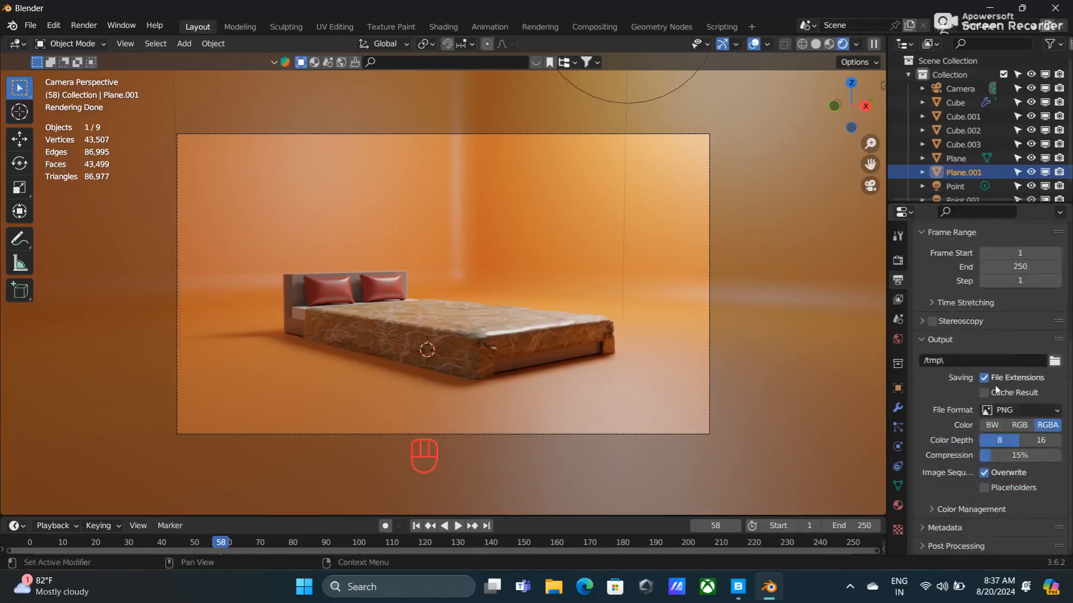
left_click(969, 550)
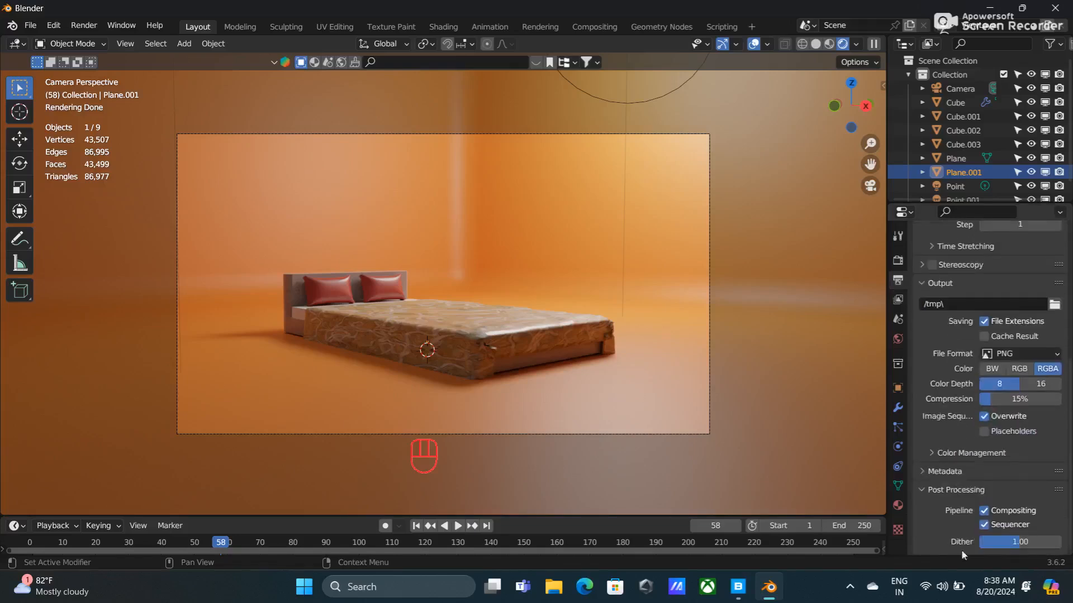
left_click(955, 486)
Look through the render settings sections below the sampling options
left_click(897, 260)
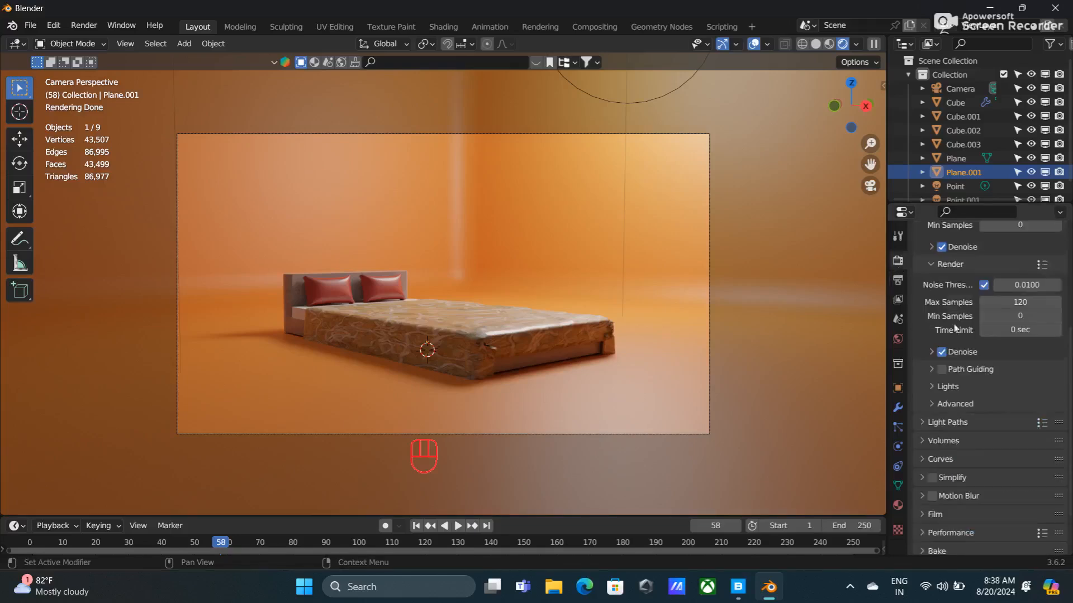
scroll(990, 370, "down", 2)
left_click(952, 485)
scroll(950, 472, "down", 3)
scroll(951, 467, "down", 2)
scroll(951, 468, "up", 2)
left_click(954, 382)
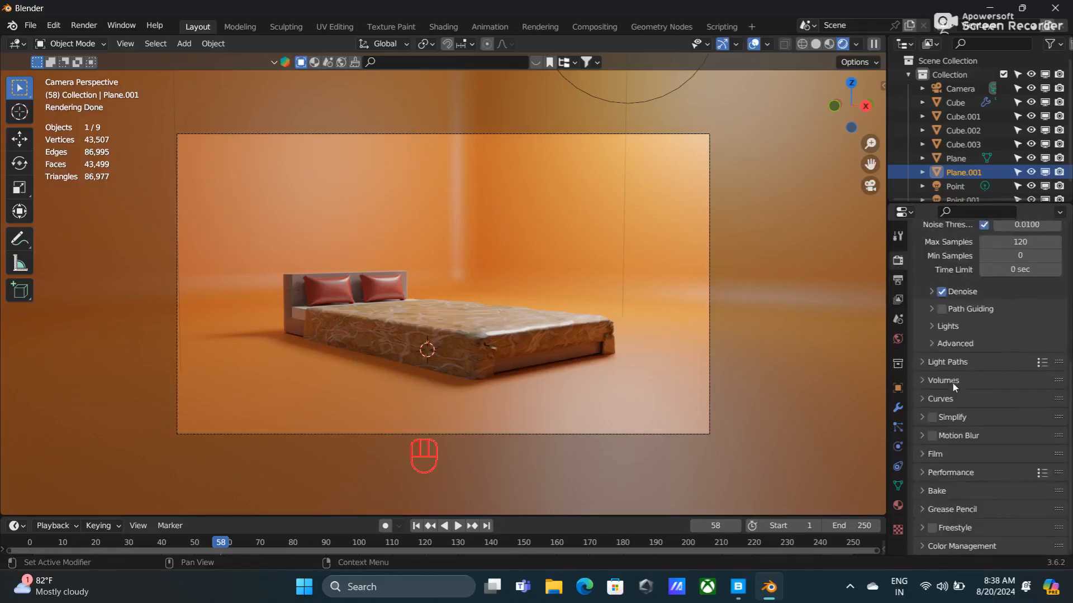
Expand the render color management settings and look over the view transform and look options, keeping Filmic
left_click(954, 546)
scroll(972, 490, "down", 4)
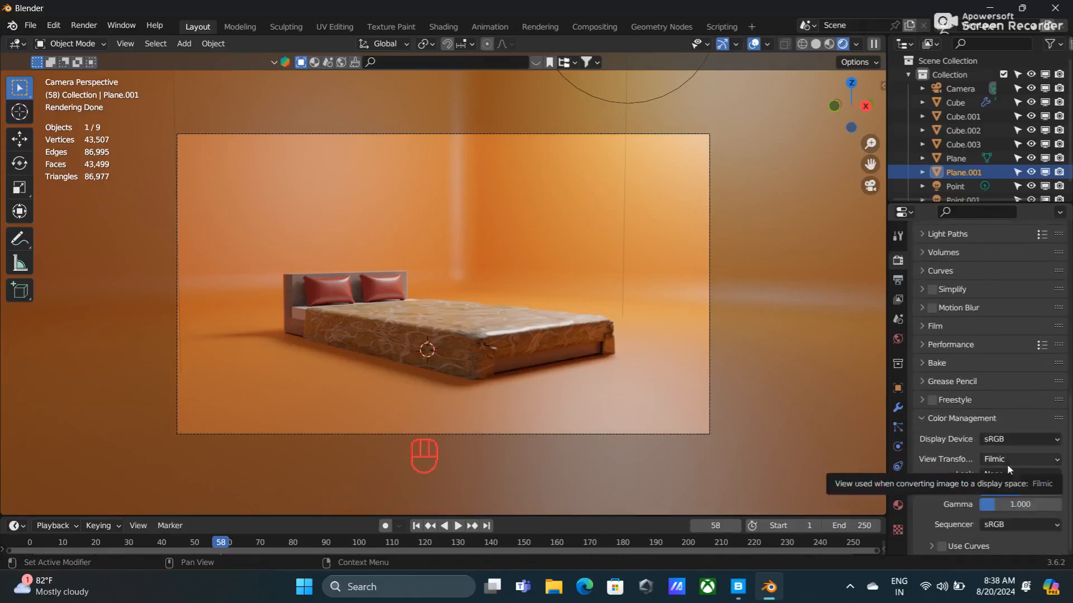
left_click(1006, 465)
left_click(1007, 465)
left_click(1006, 458)
left_click(1005, 459)
left_click(993, 480)
left_click(992, 479)
Try the High Contrast look in the render color management and settle on Medium High Contrast
left_click(998, 475)
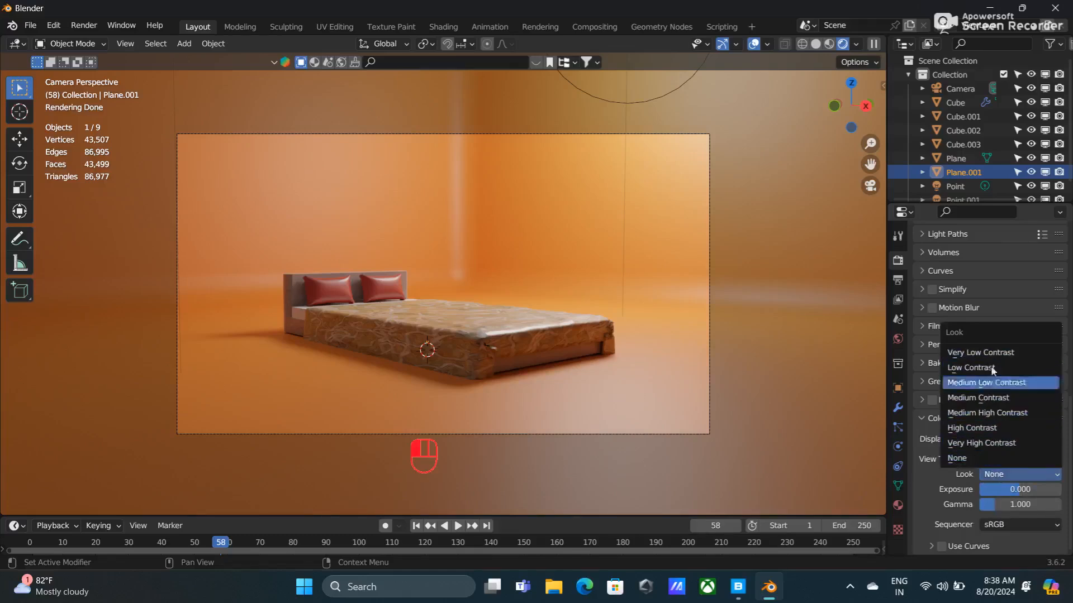
left_click(981, 427)
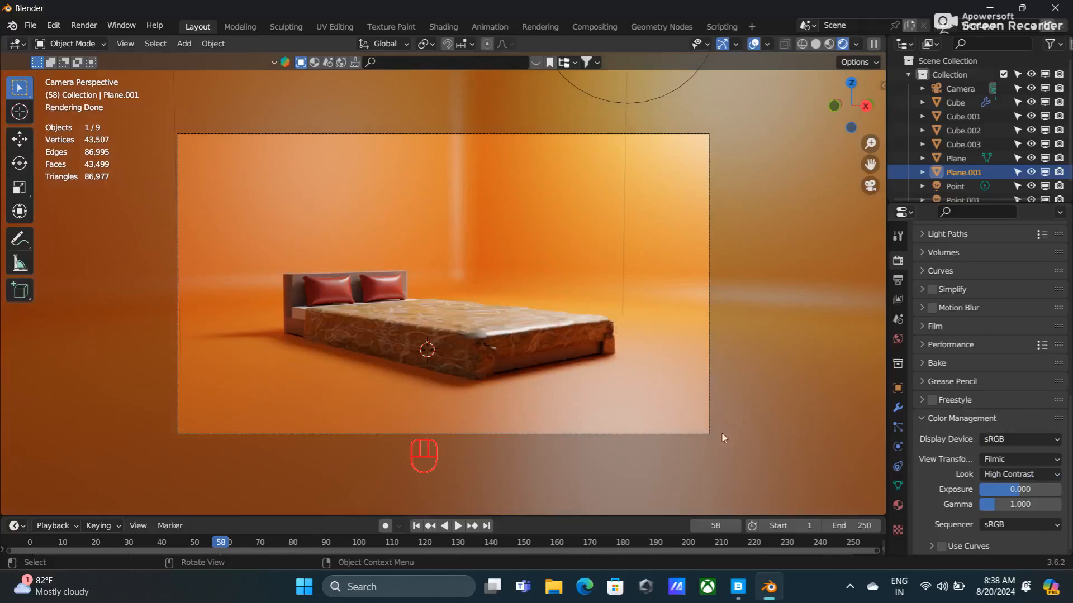
left_click(1019, 473)
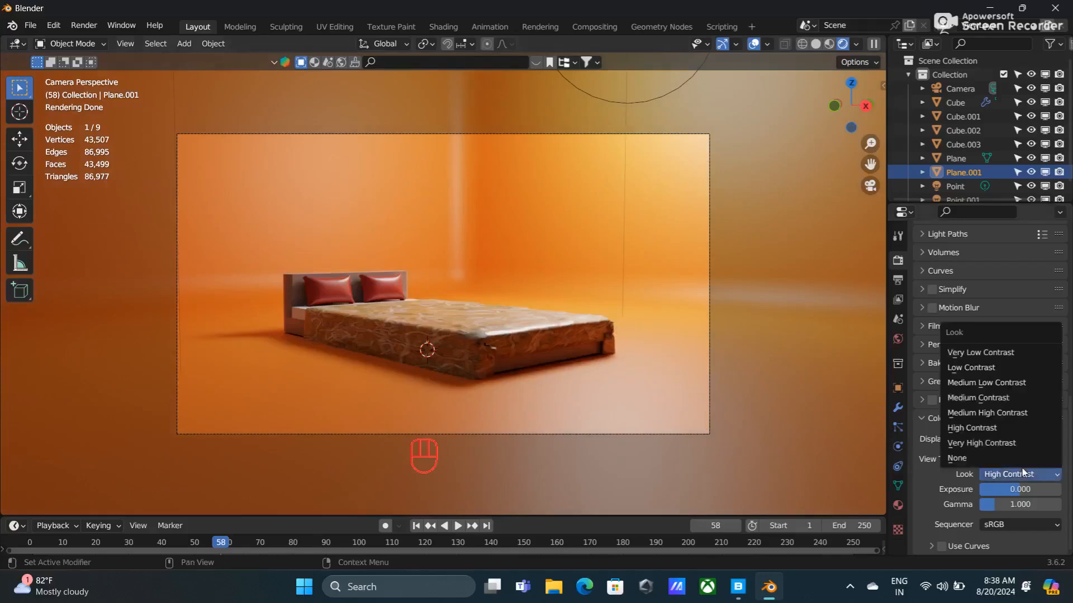
left_click(994, 413)
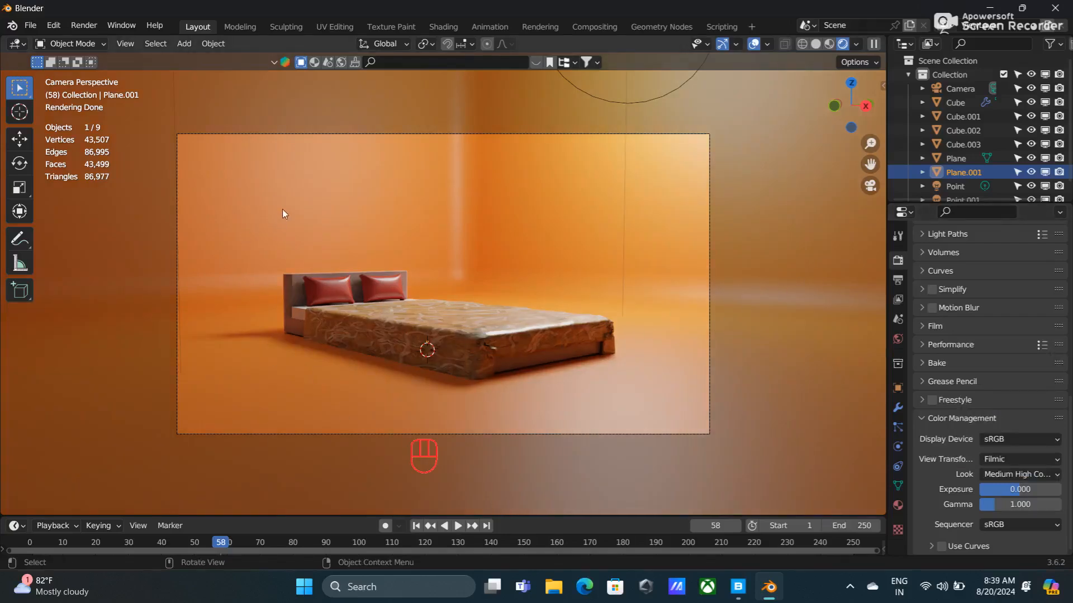
Render the current frame of the bed scene as a still image
left_click(84, 25)
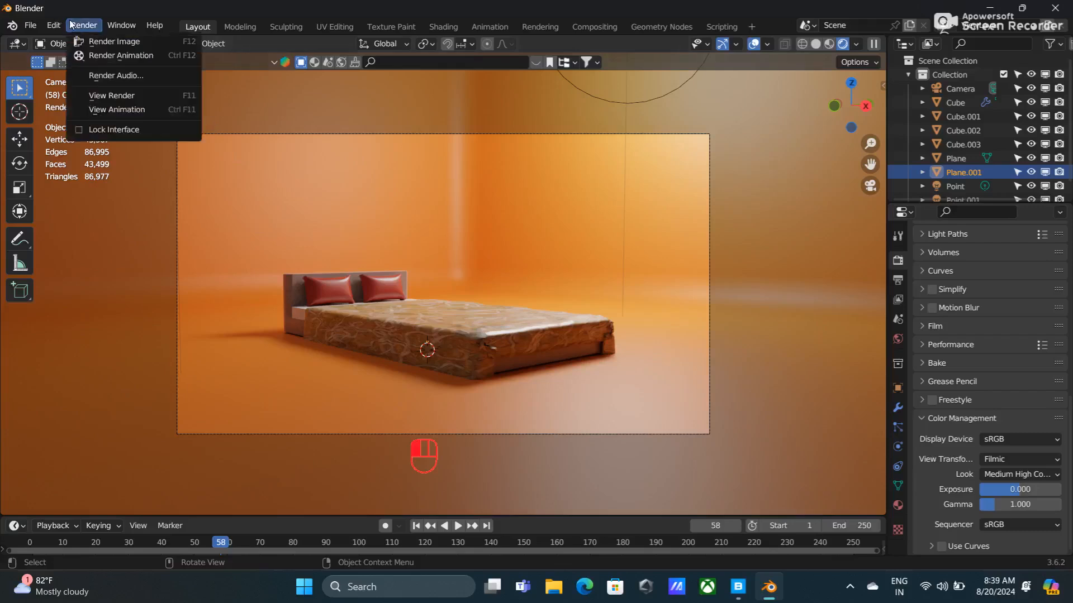
left_click(116, 44)
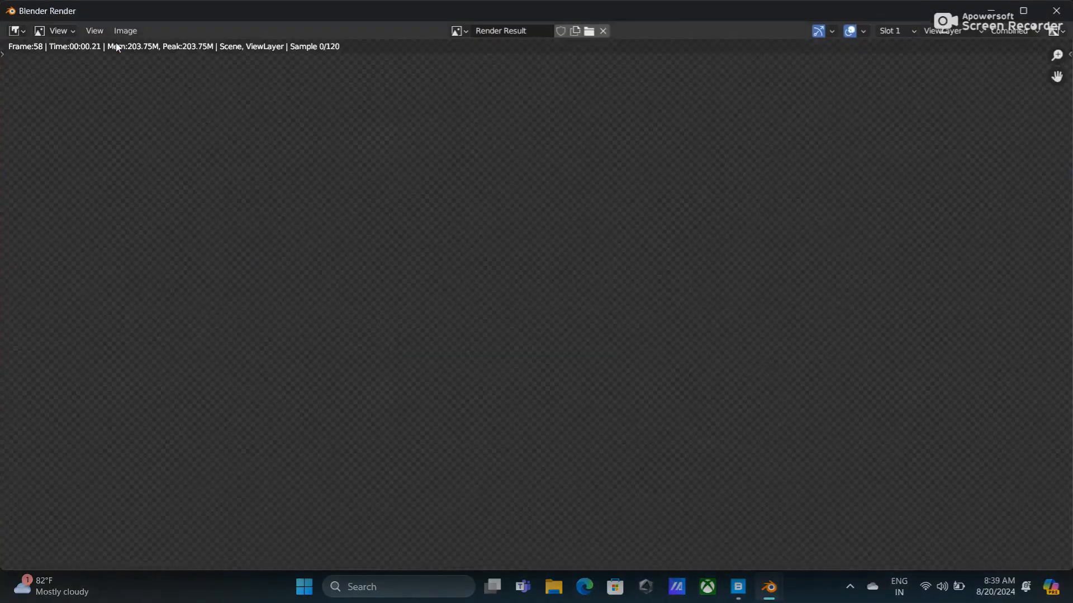